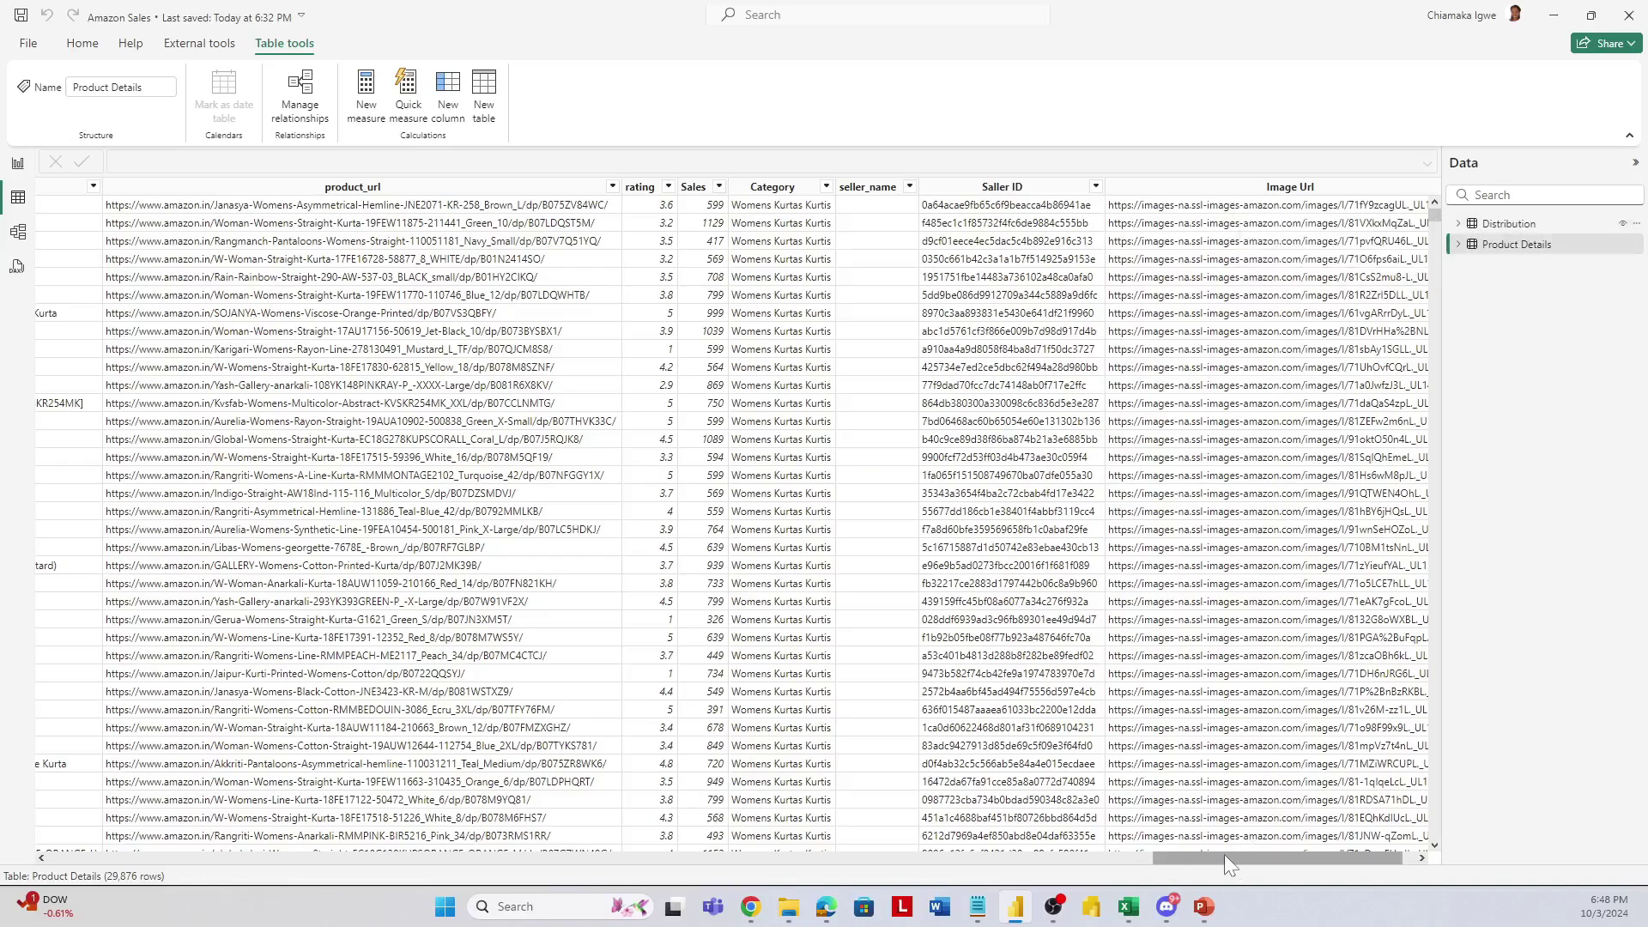
# Review the Product Details columns and the Distribution table's fields, and return to the report canvas.
pyautogui.moveTo(1224, 853); pyautogui.dragTo(943, 918)
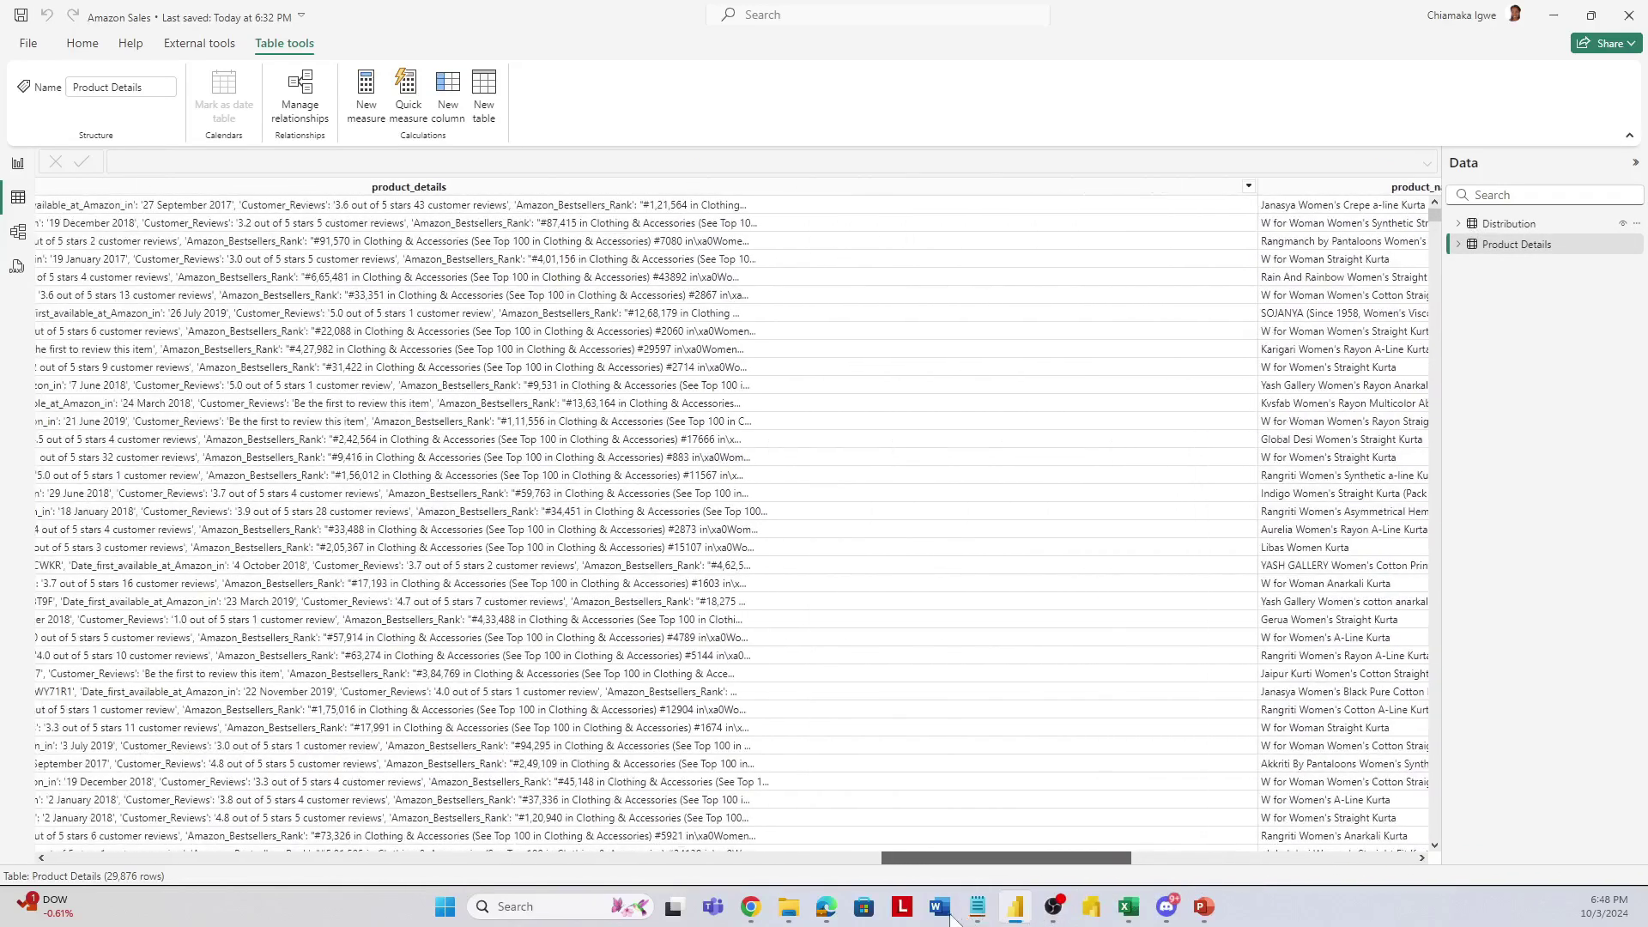
pyautogui.click(1458, 223)
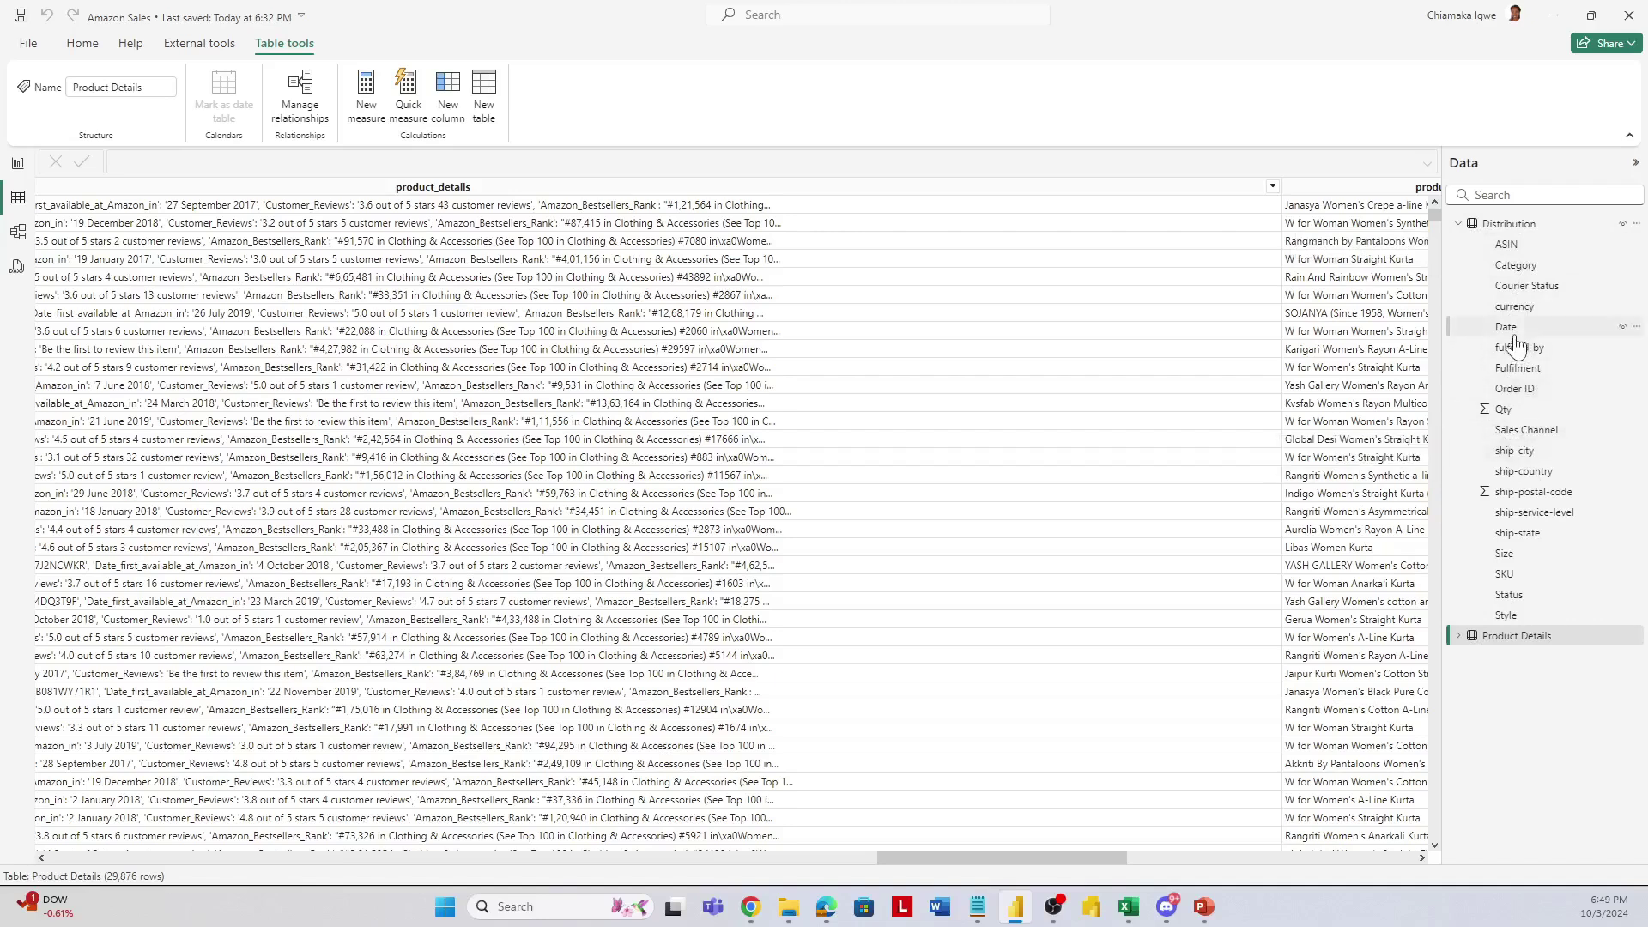
pyautogui.click(17, 164)
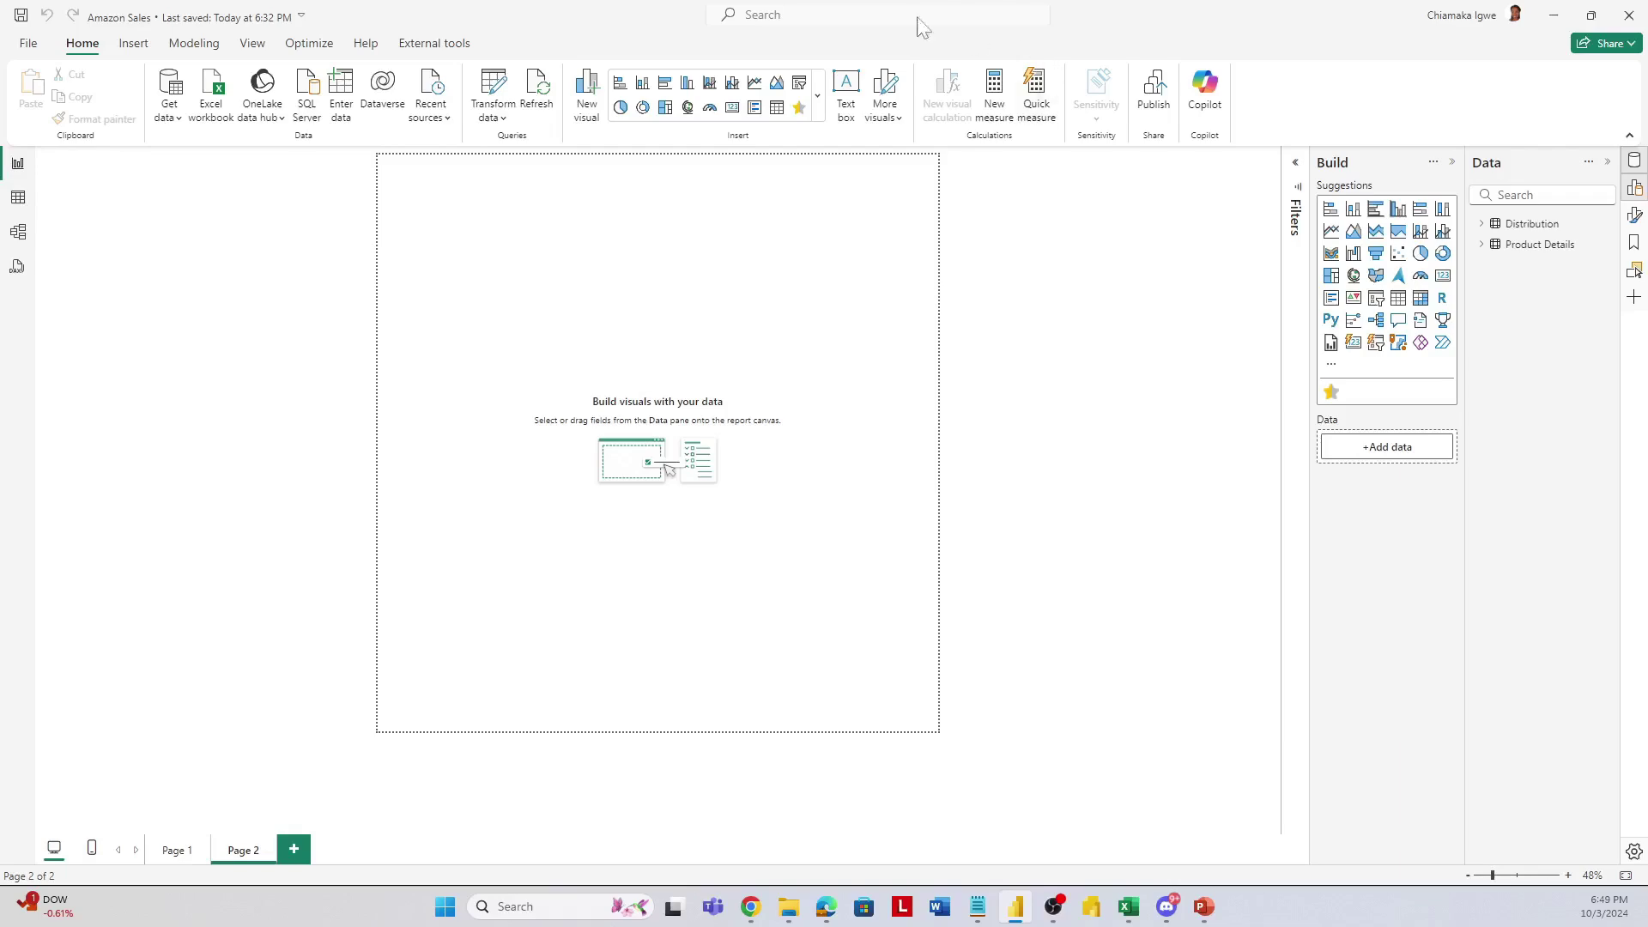
# Insert a rectangle on Page 2 and stretch it across the page's upper edge, about 1358 wide and 302 high.
pyautogui.click(131, 50)
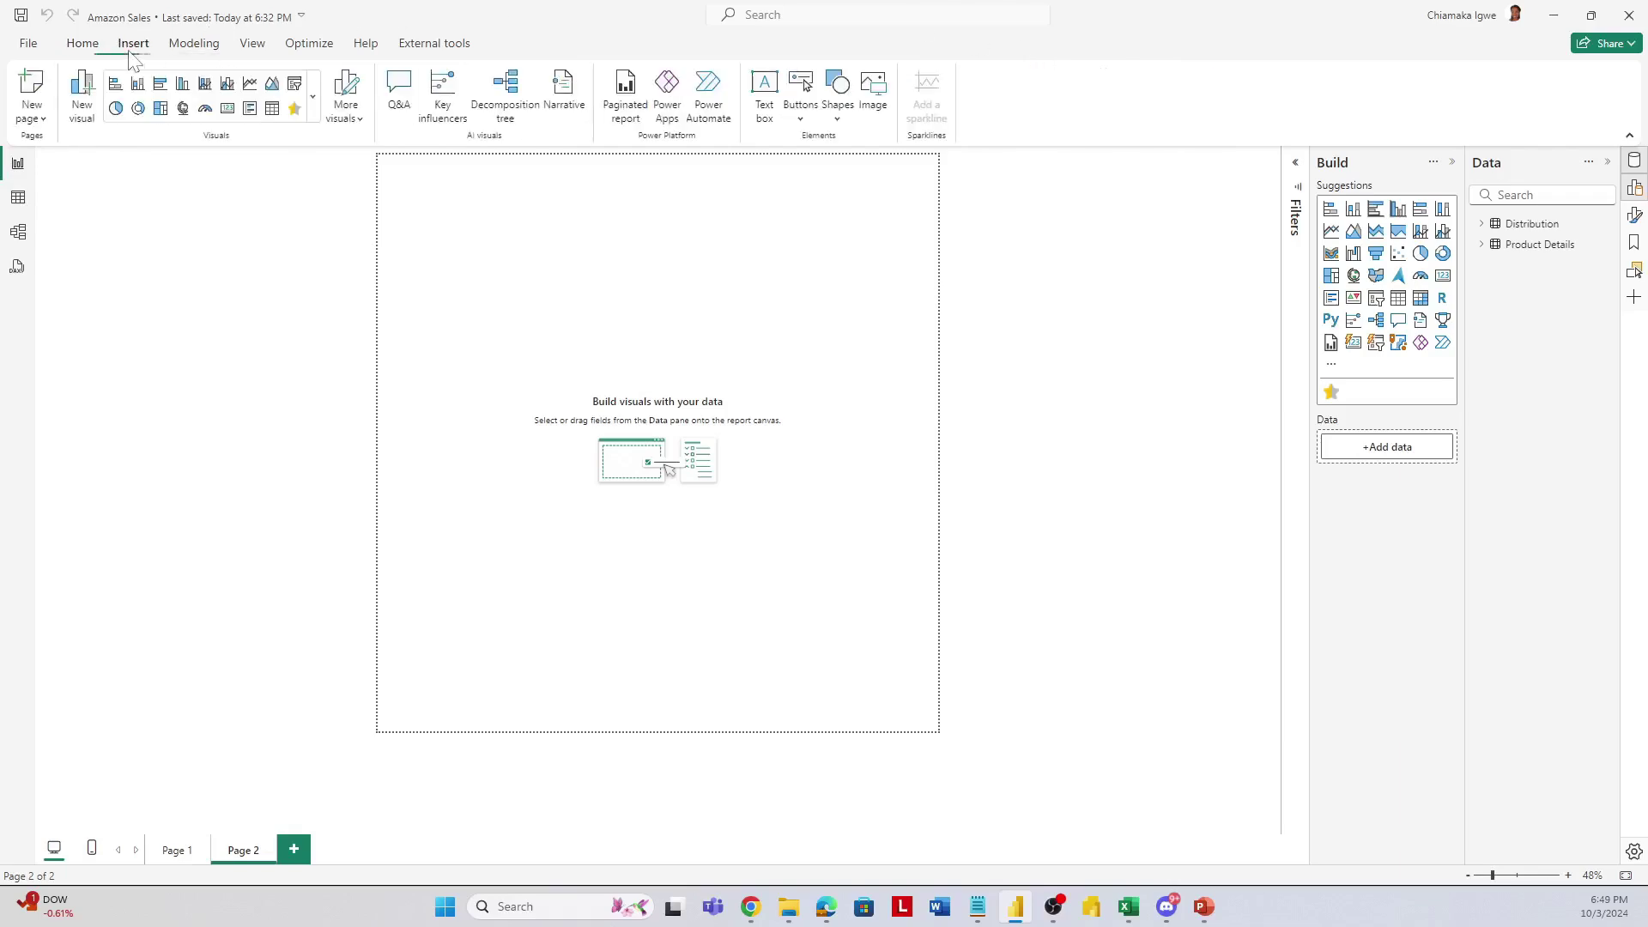
pyautogui.click(837, 127)
pyautogui.click(852, 178)
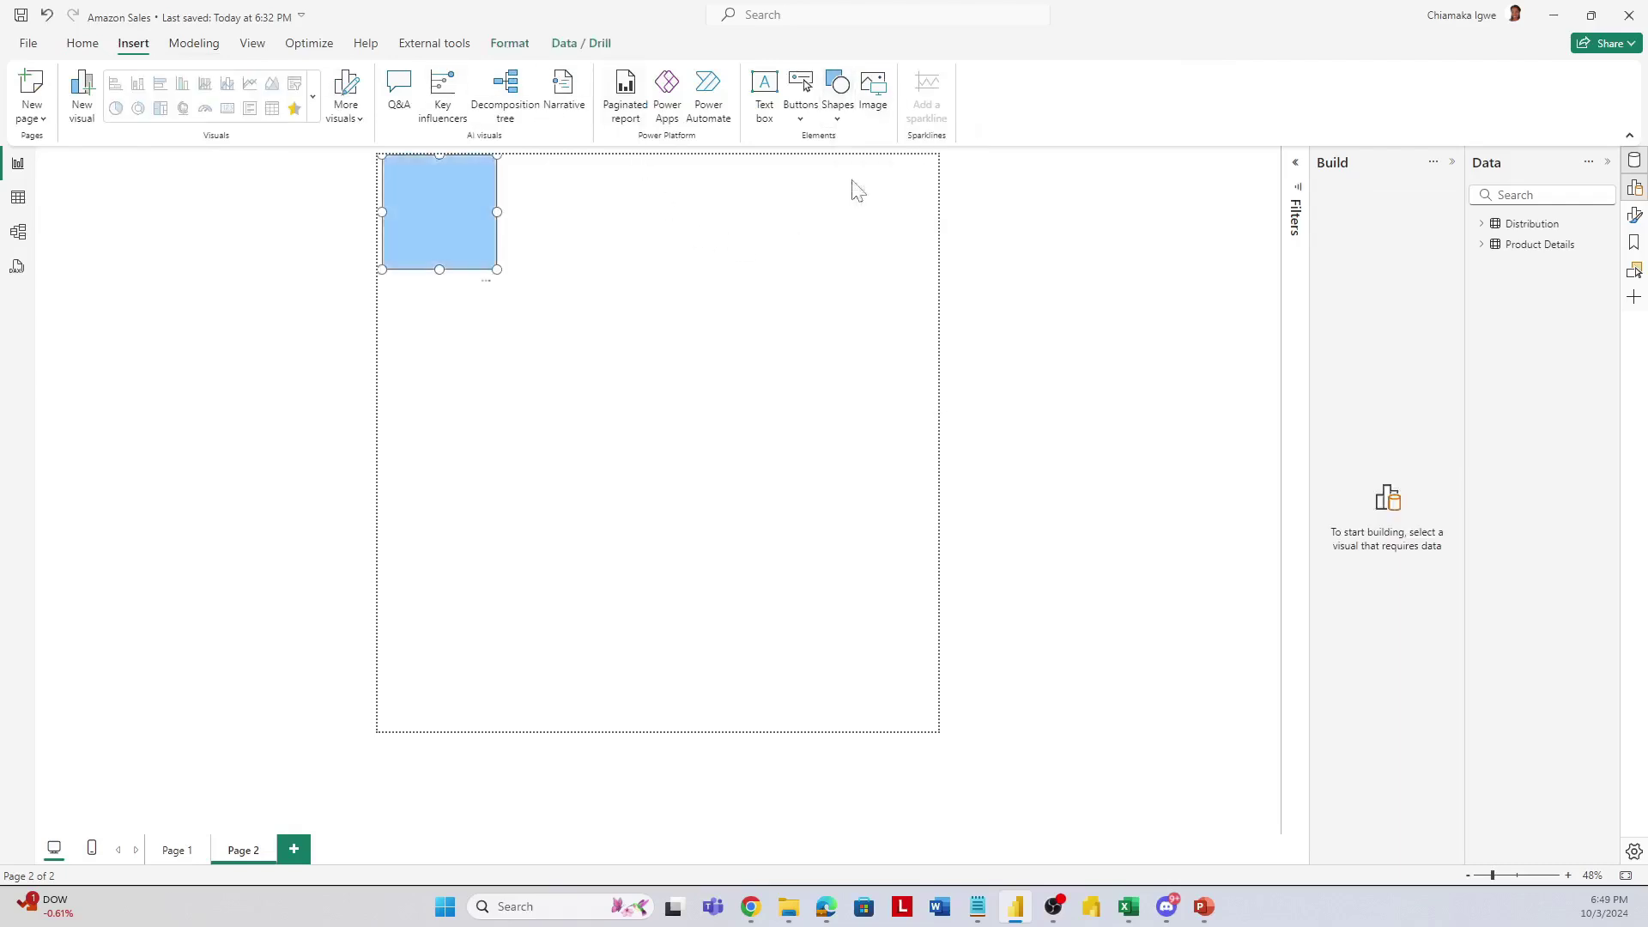
pyautogui.moveTo(497, 215); pyautogui.dragTo(942, 236)
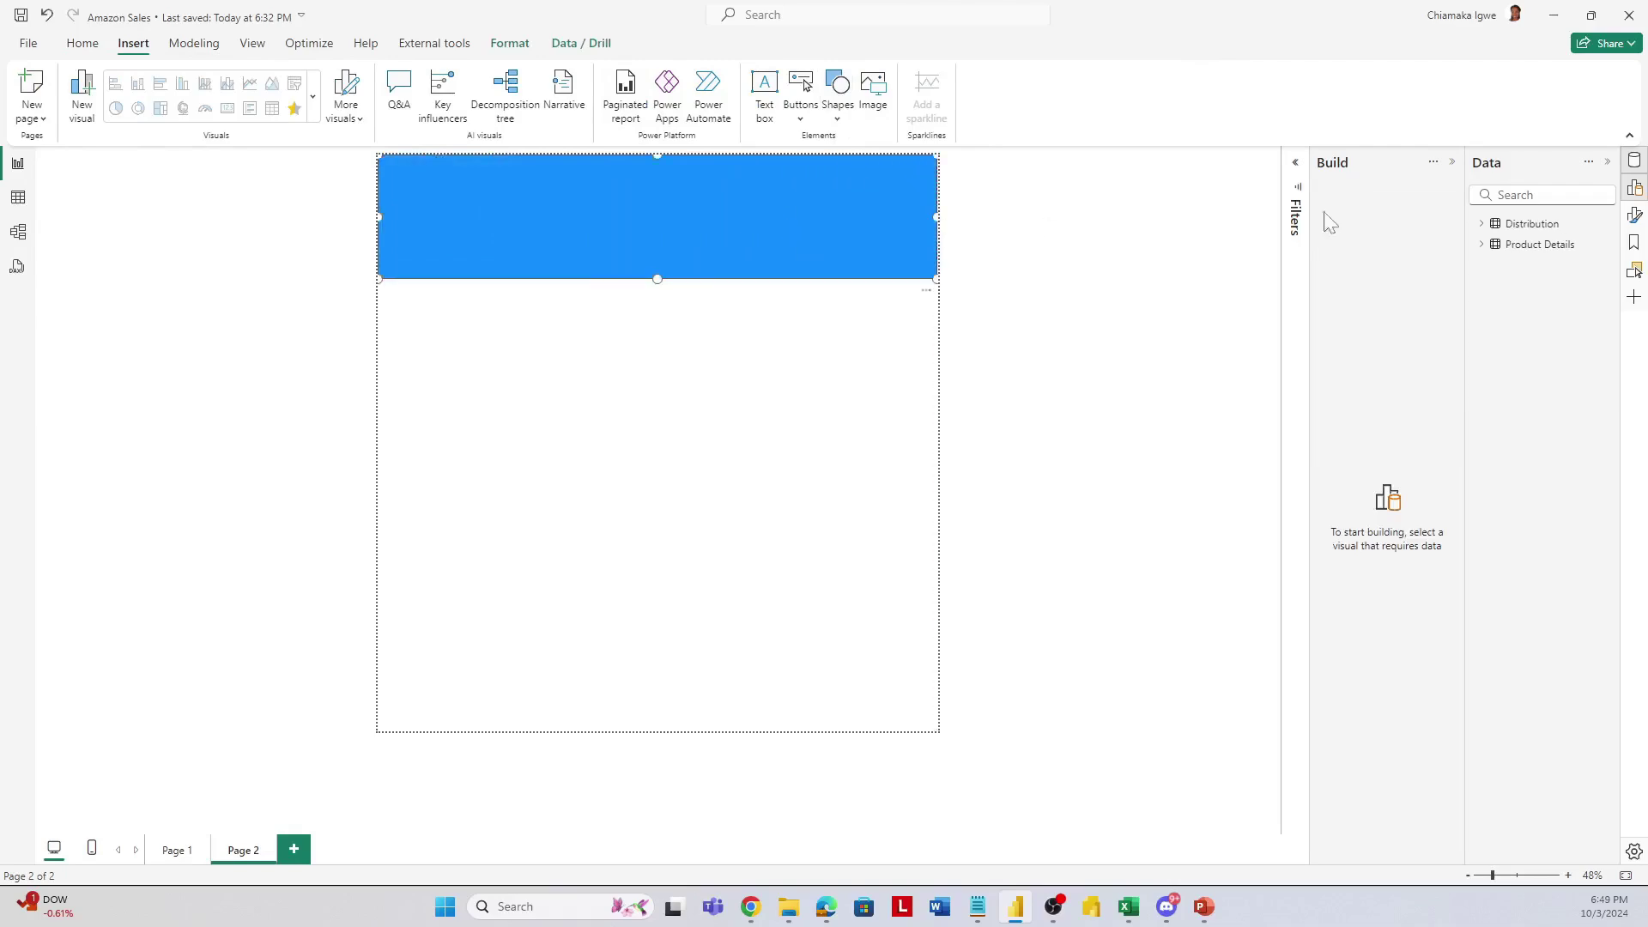
# Change the banner rectangle's fill to the recently used tan colour.
pyautogui.click(1634, 215)
pyautogui.click(1177, 271)
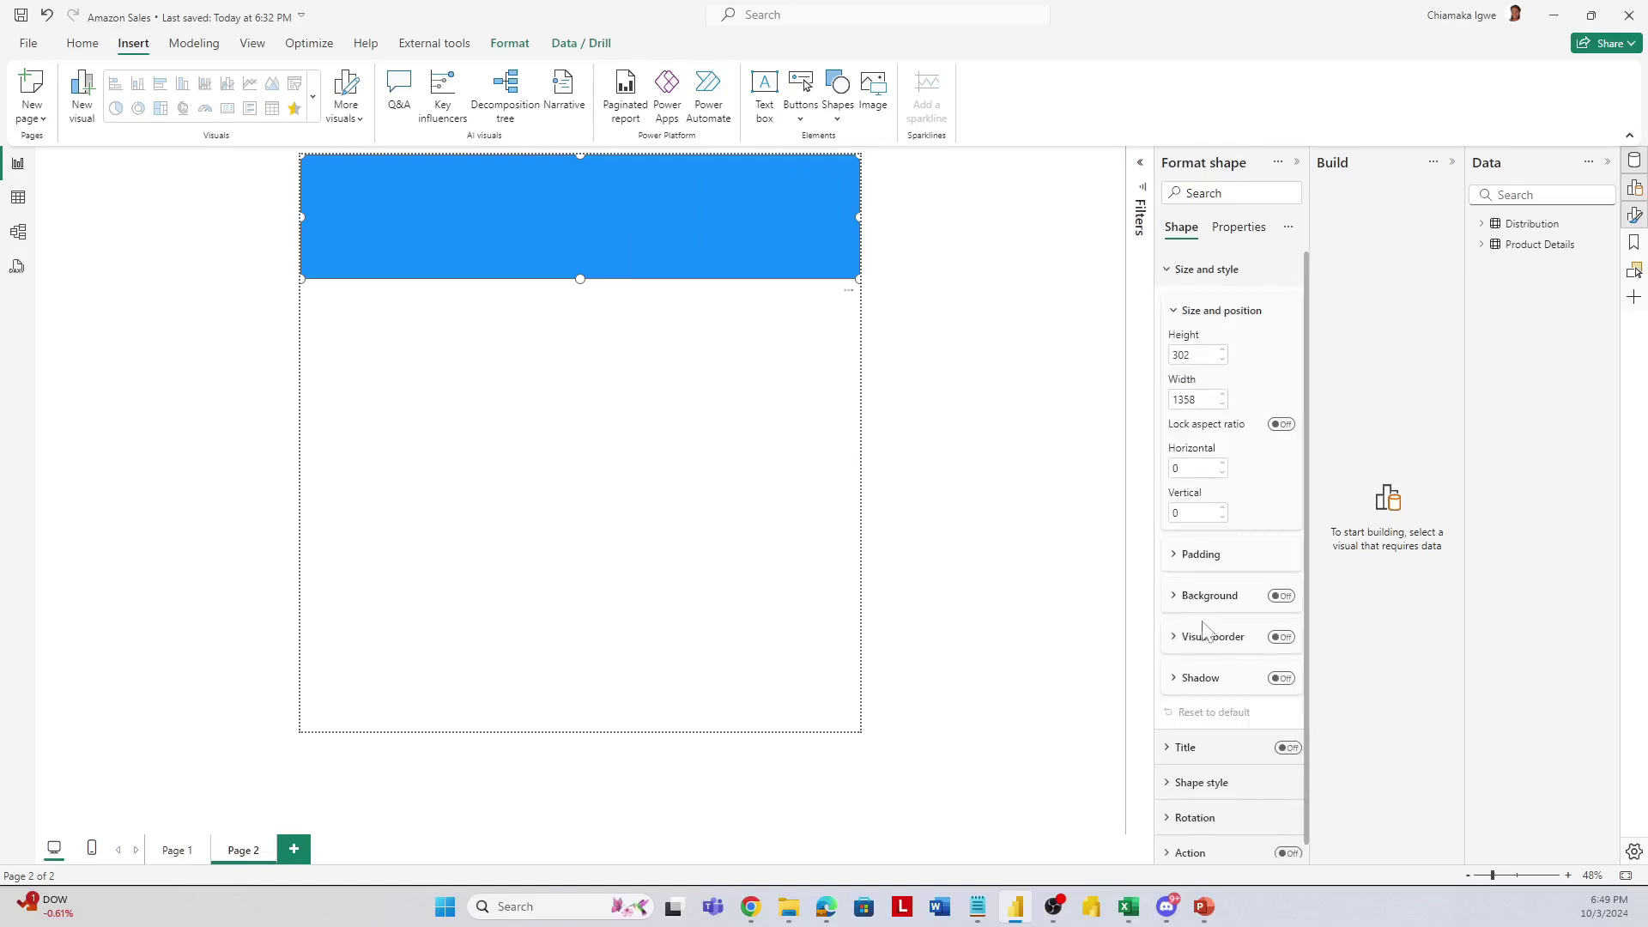
pyautogui.scroll(-1, 1195, 623)
pyautogui.click(1172, 735)
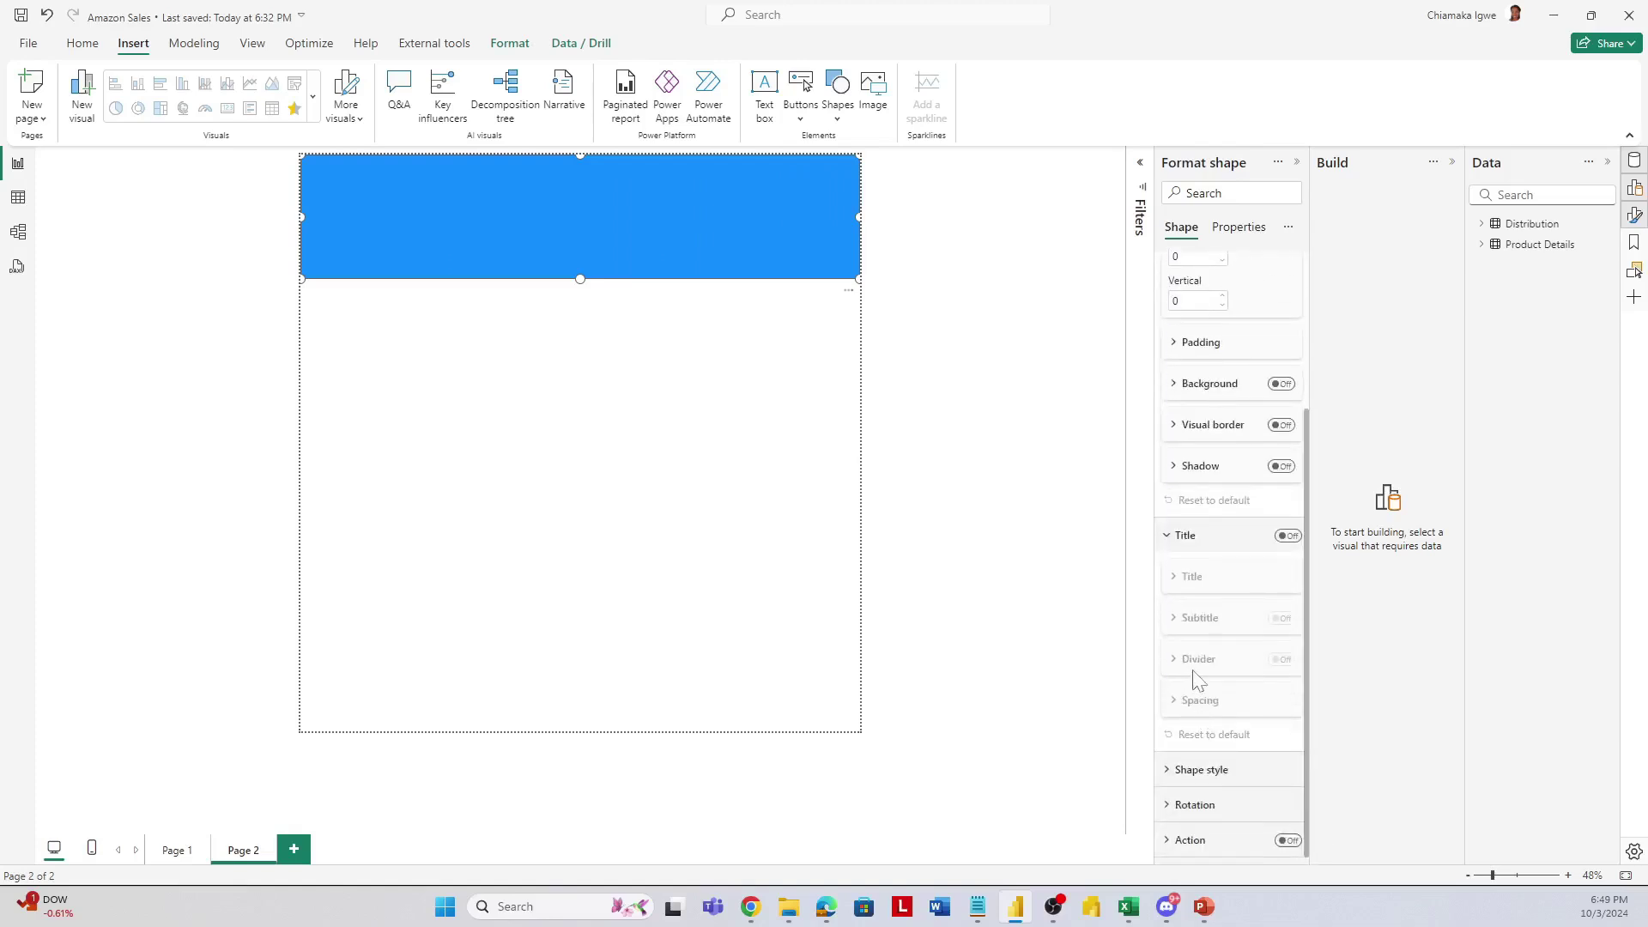
pyautogui.click(1171, 770)
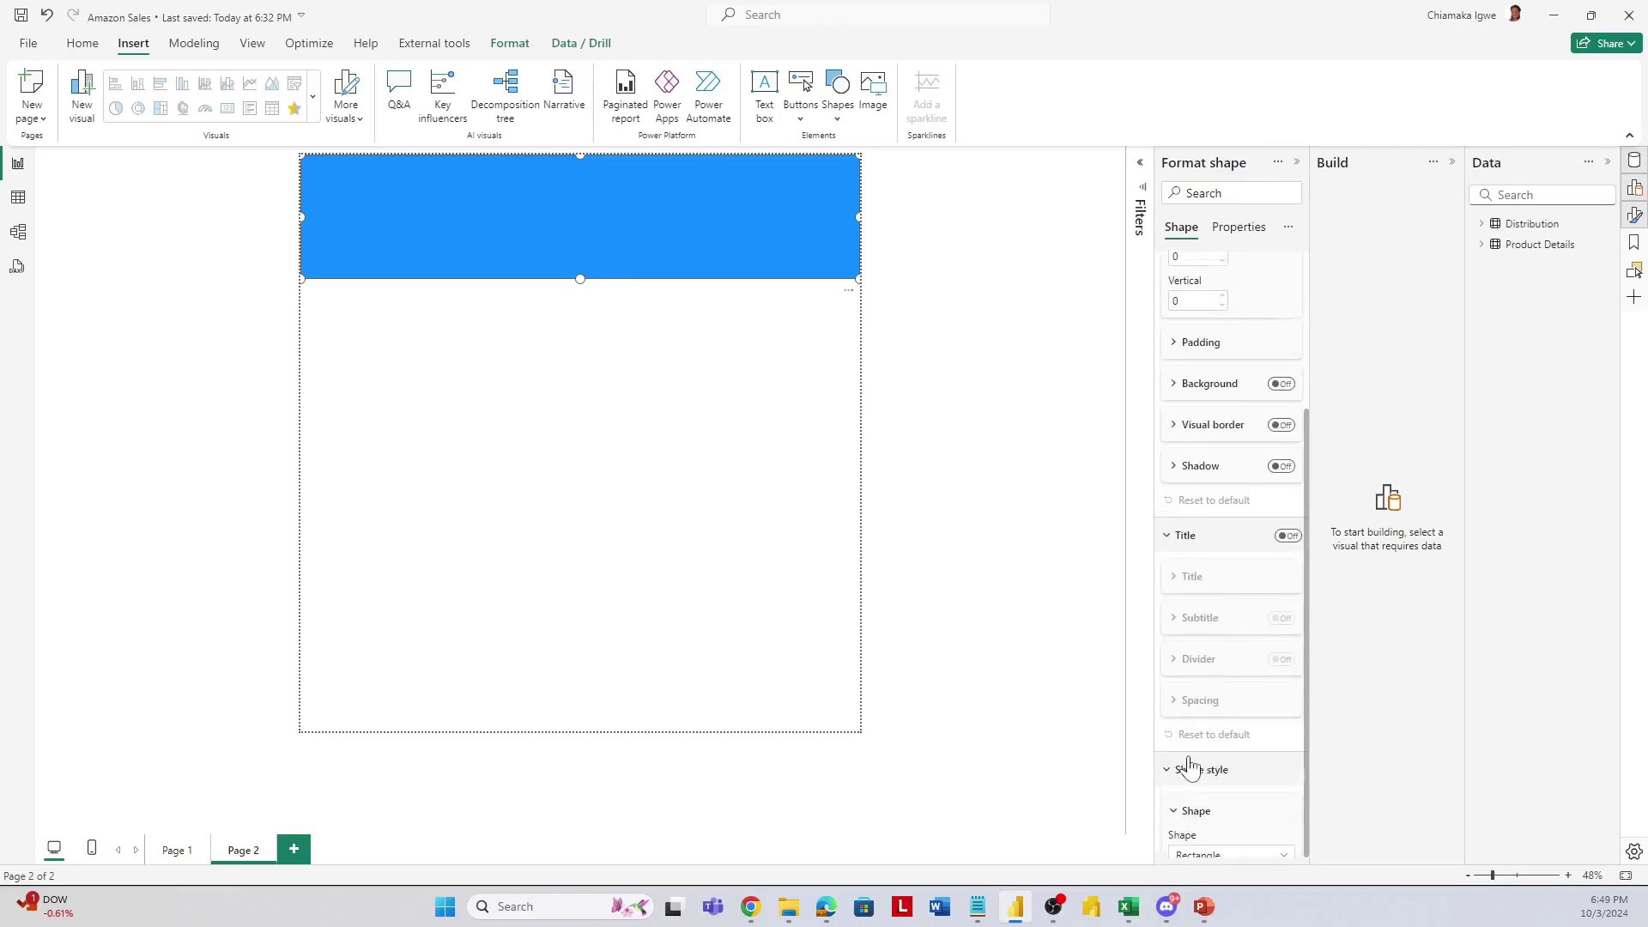
pyautogui.click(1177, 780)
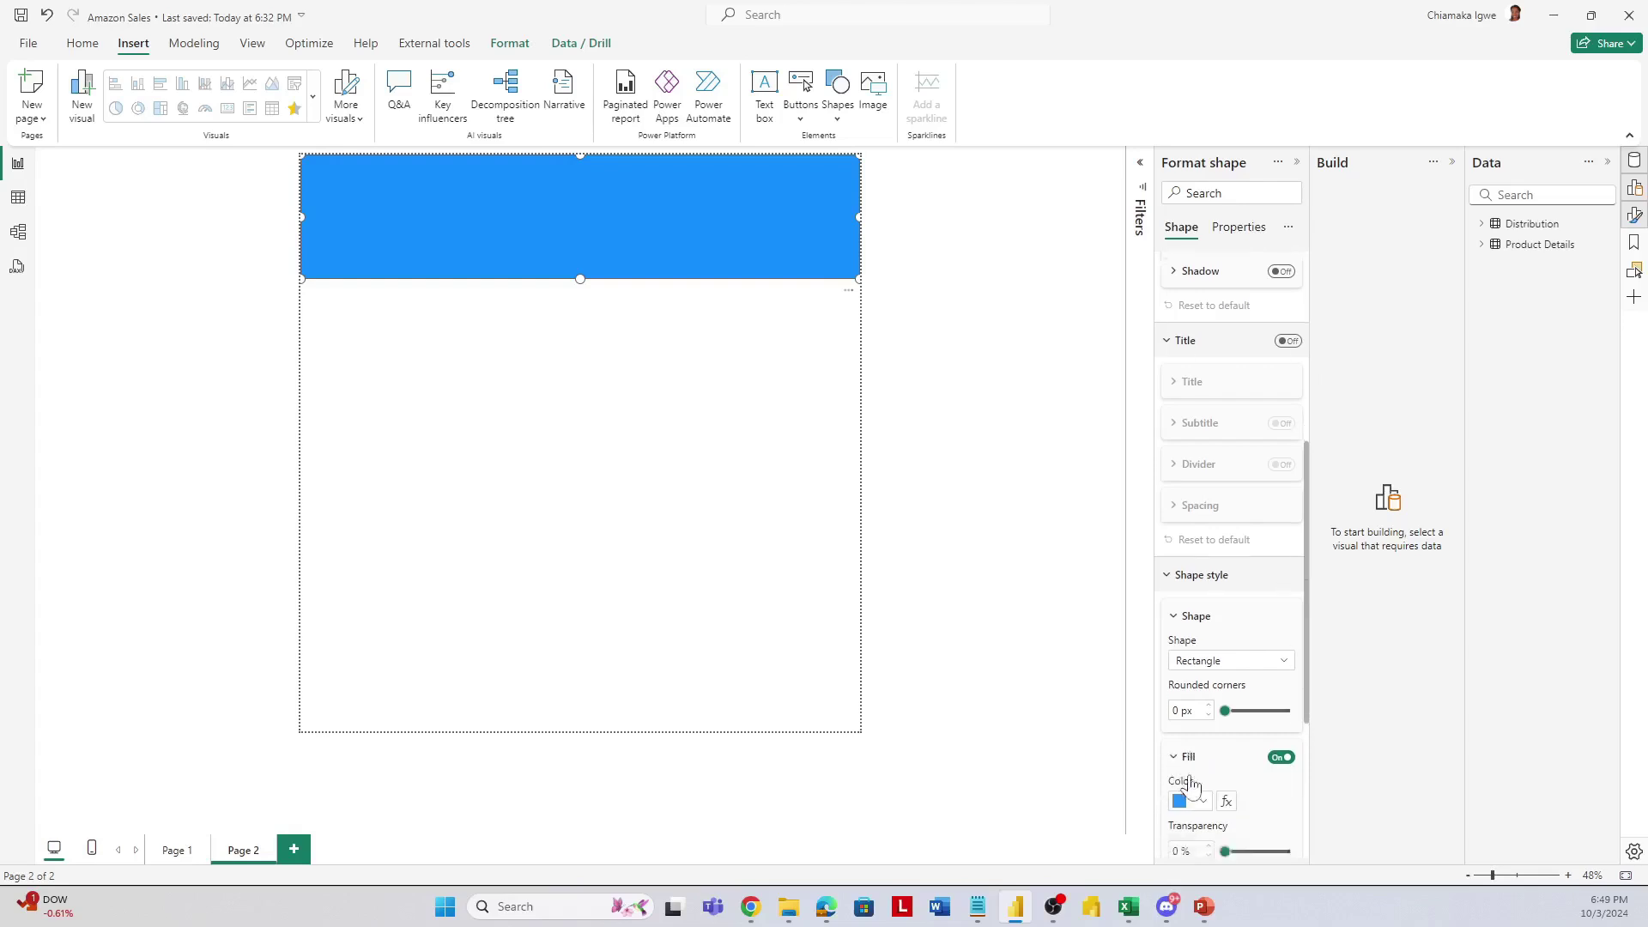
pyautogui.click(1202, 654)
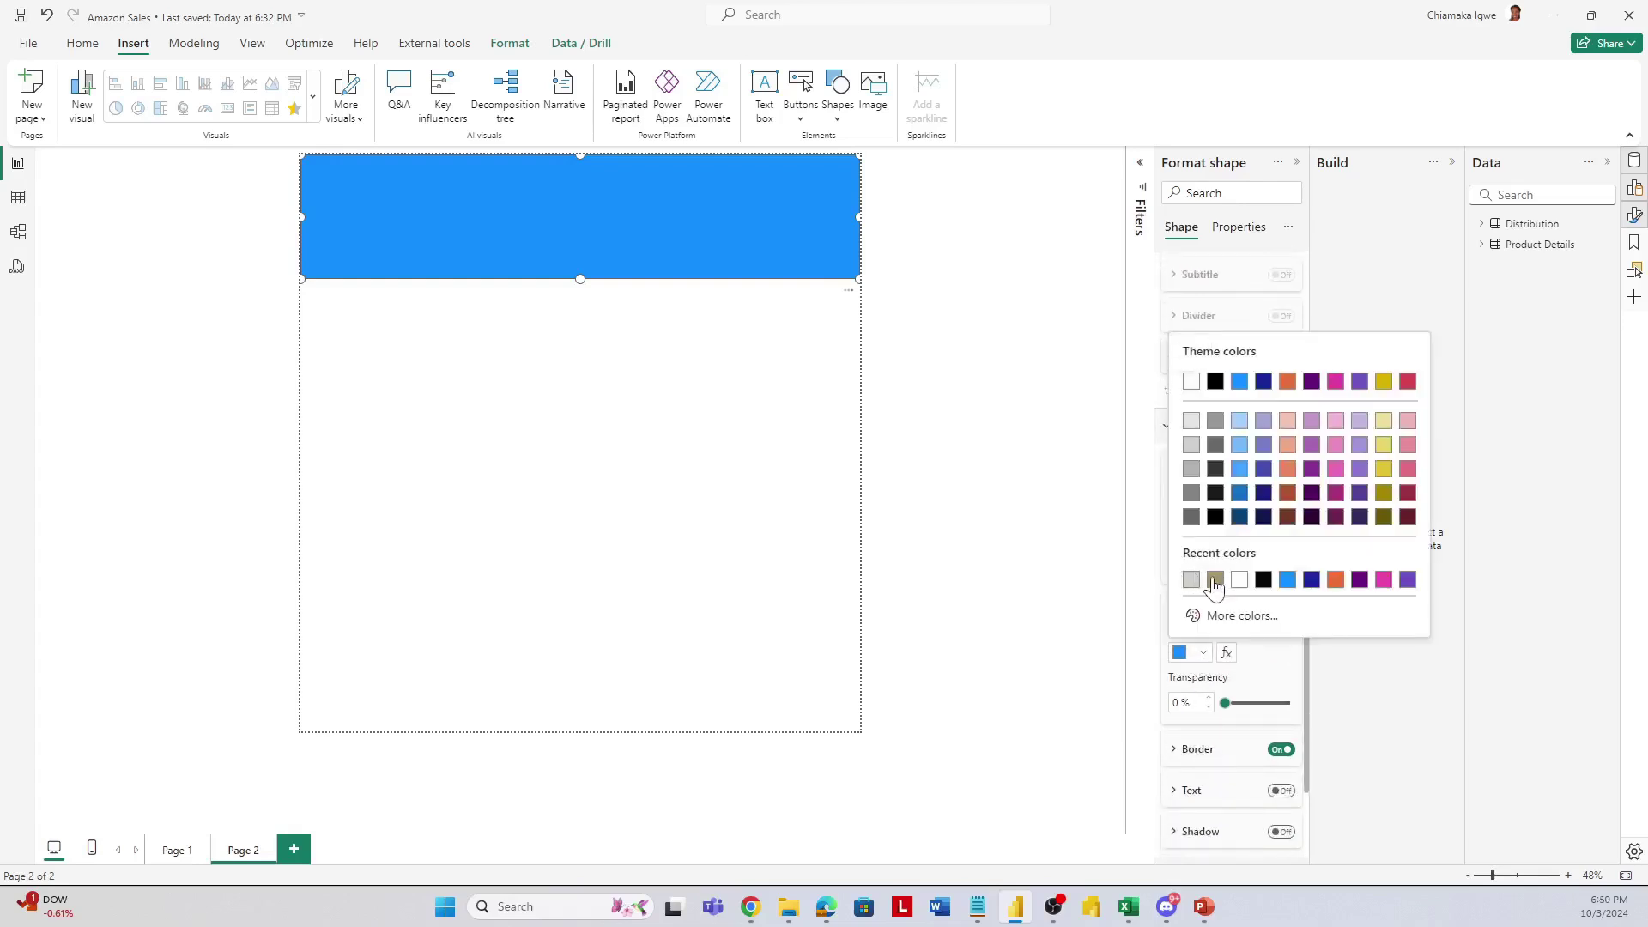
pyautogui.click(1215, 580)
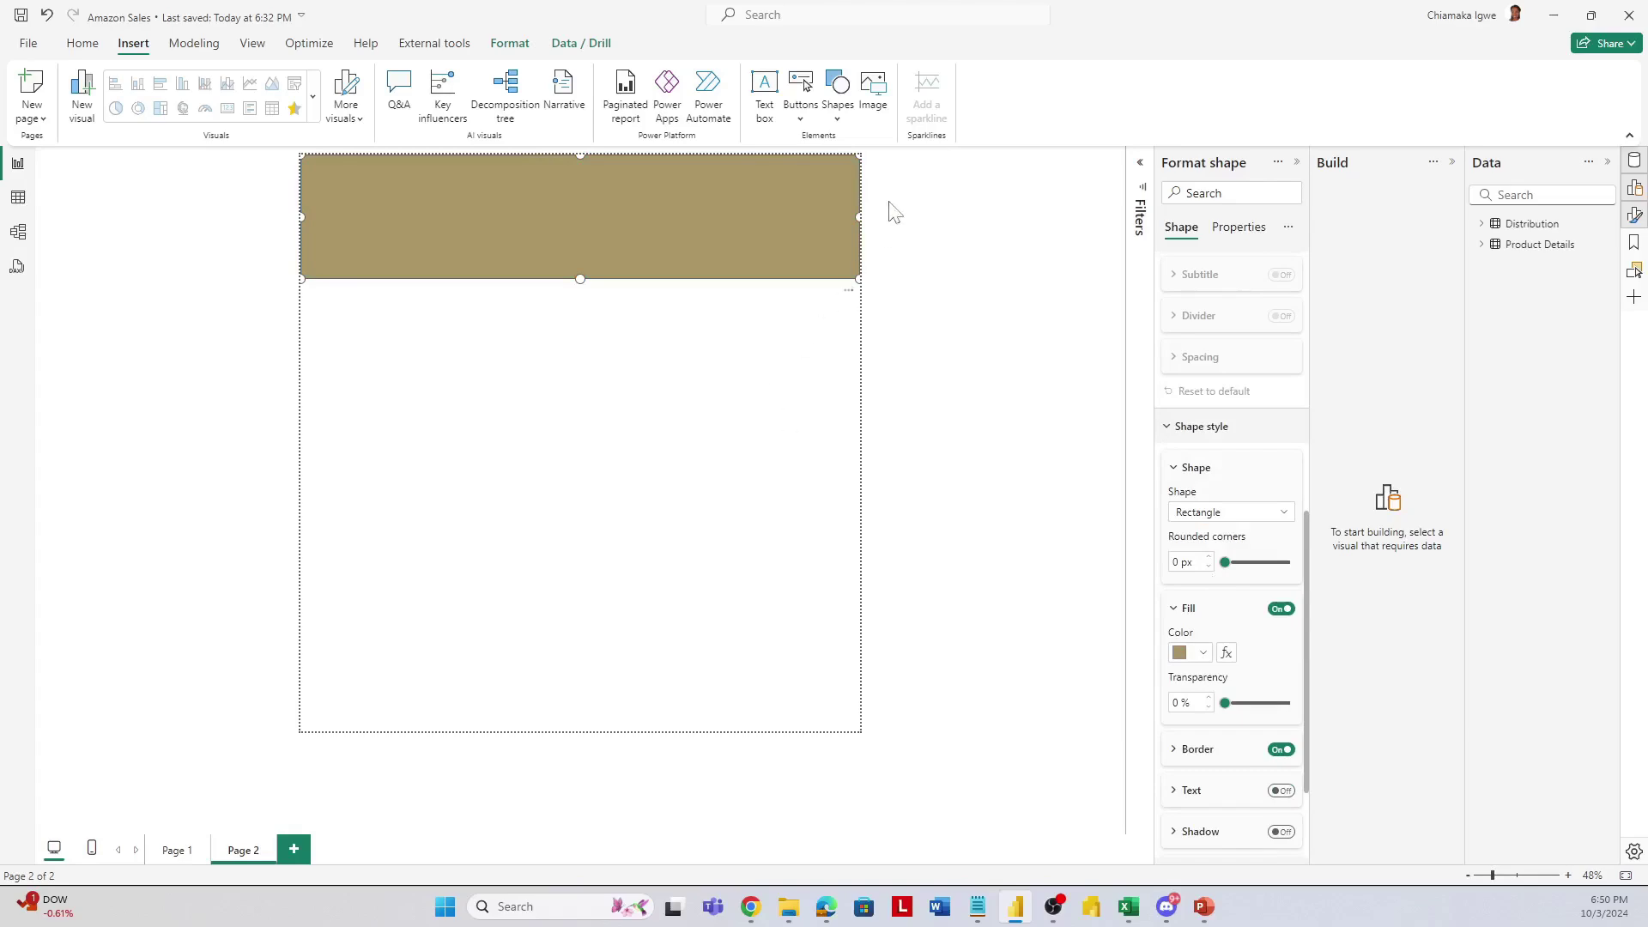
# Narrow the banner rectangle slightly at both sides, and delete it from the page.
pyautogui.moveTo(854, 216); pyautogui.dragTo(848, 218)
pyautogui.moveTo(300, 216)
pyautogui.mouseDown()
pyautogui.moveTo(338, 217)
pyautogui.moveTo(313, 223)
pyautogui.mouseUp()
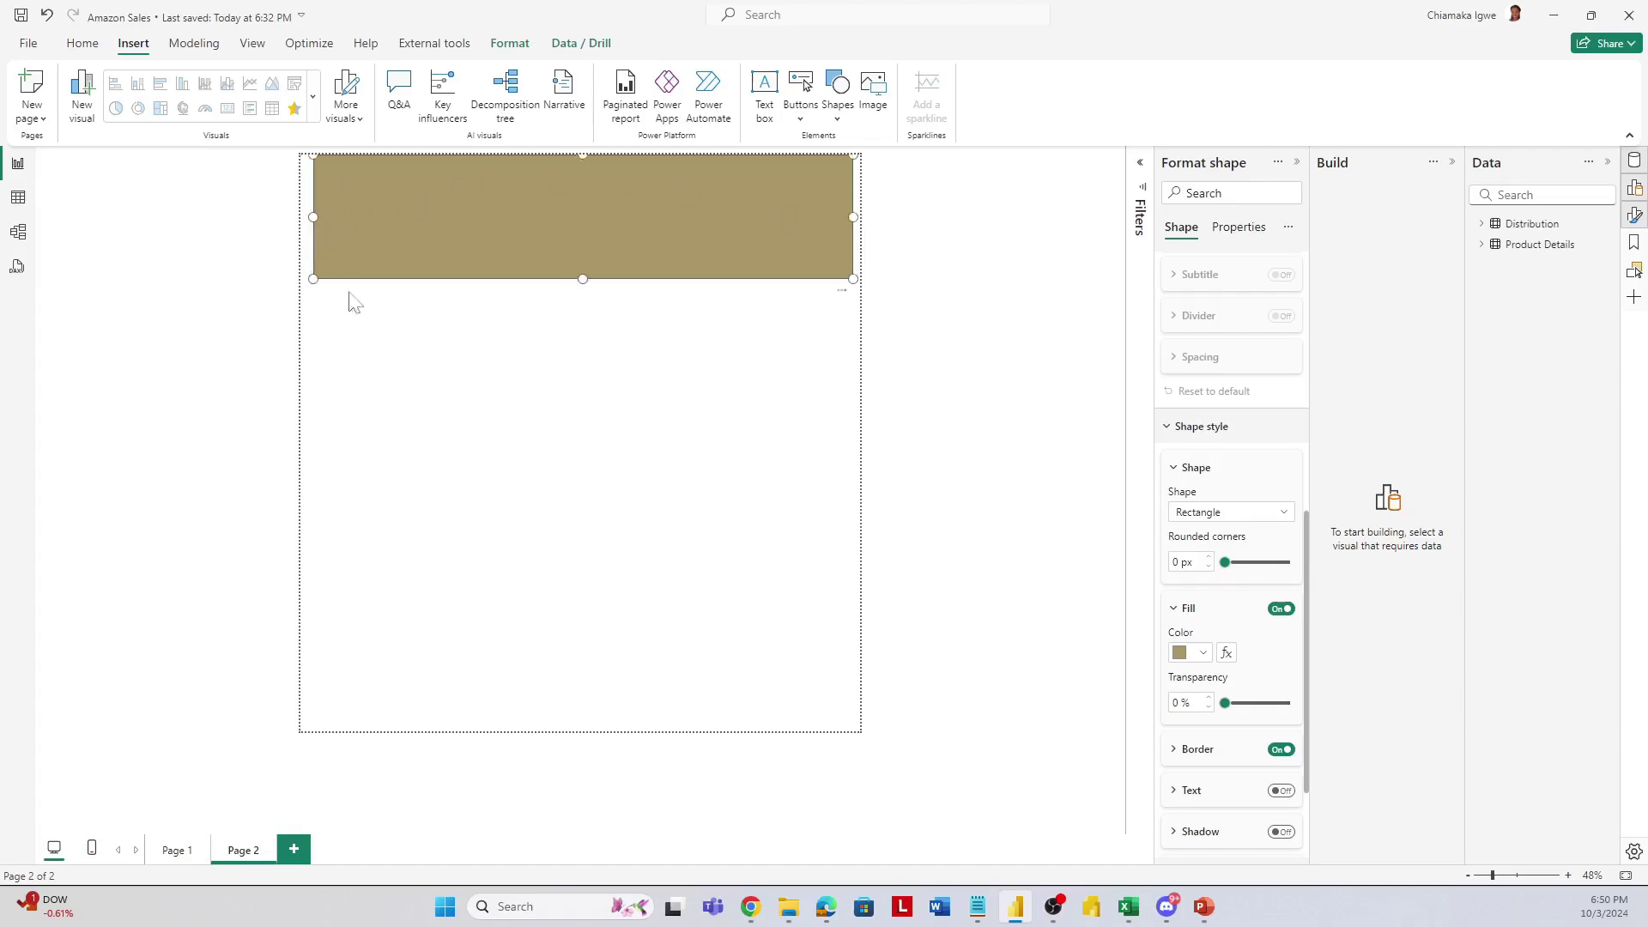
pyautogui.moveTo(847, 220); pyautogui.dragTo(842, 221)
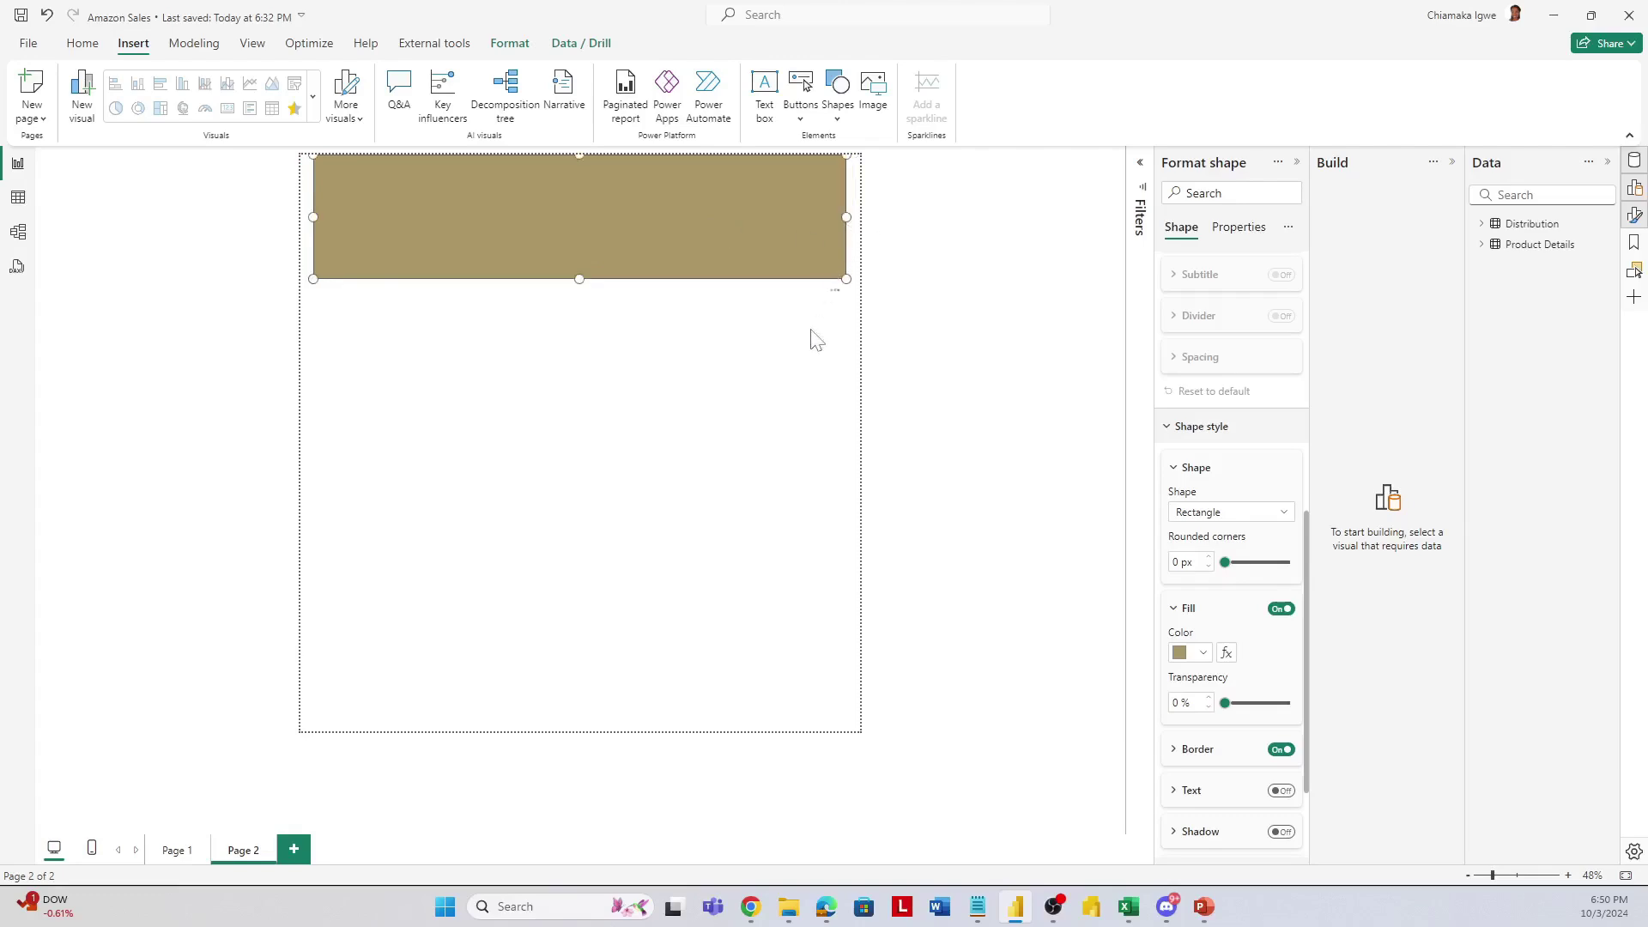
pyautogui.press('Delete')
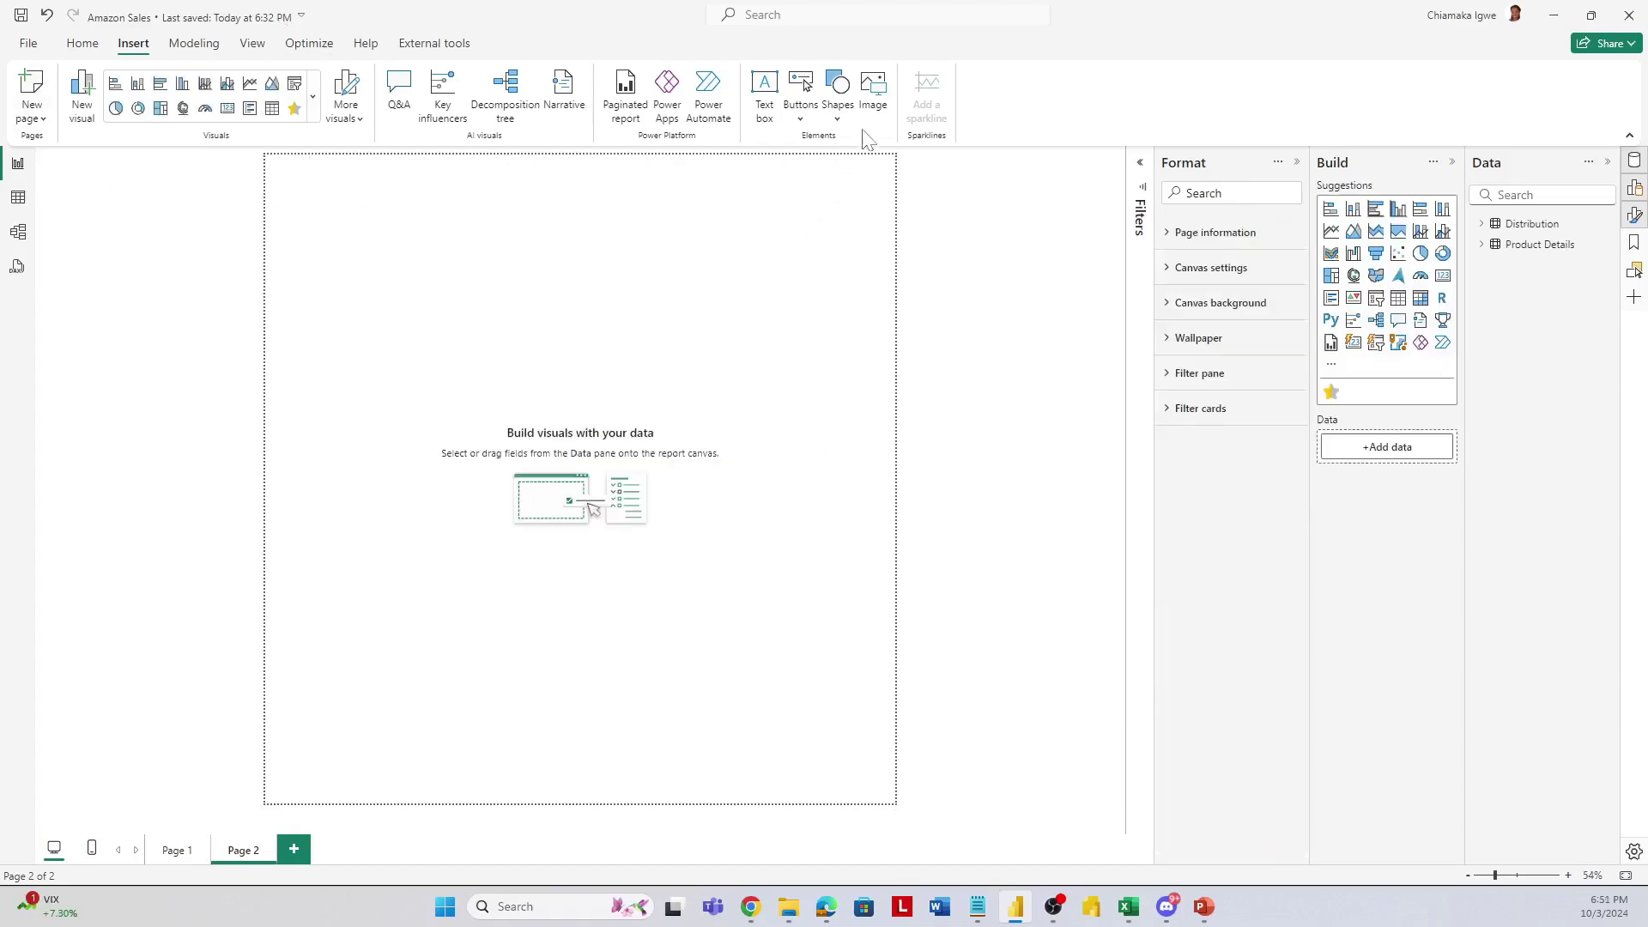
# Insert a new rectangle and stretch it into a banner across most of the page's upper edge.
pyautogui.click(836, 120)
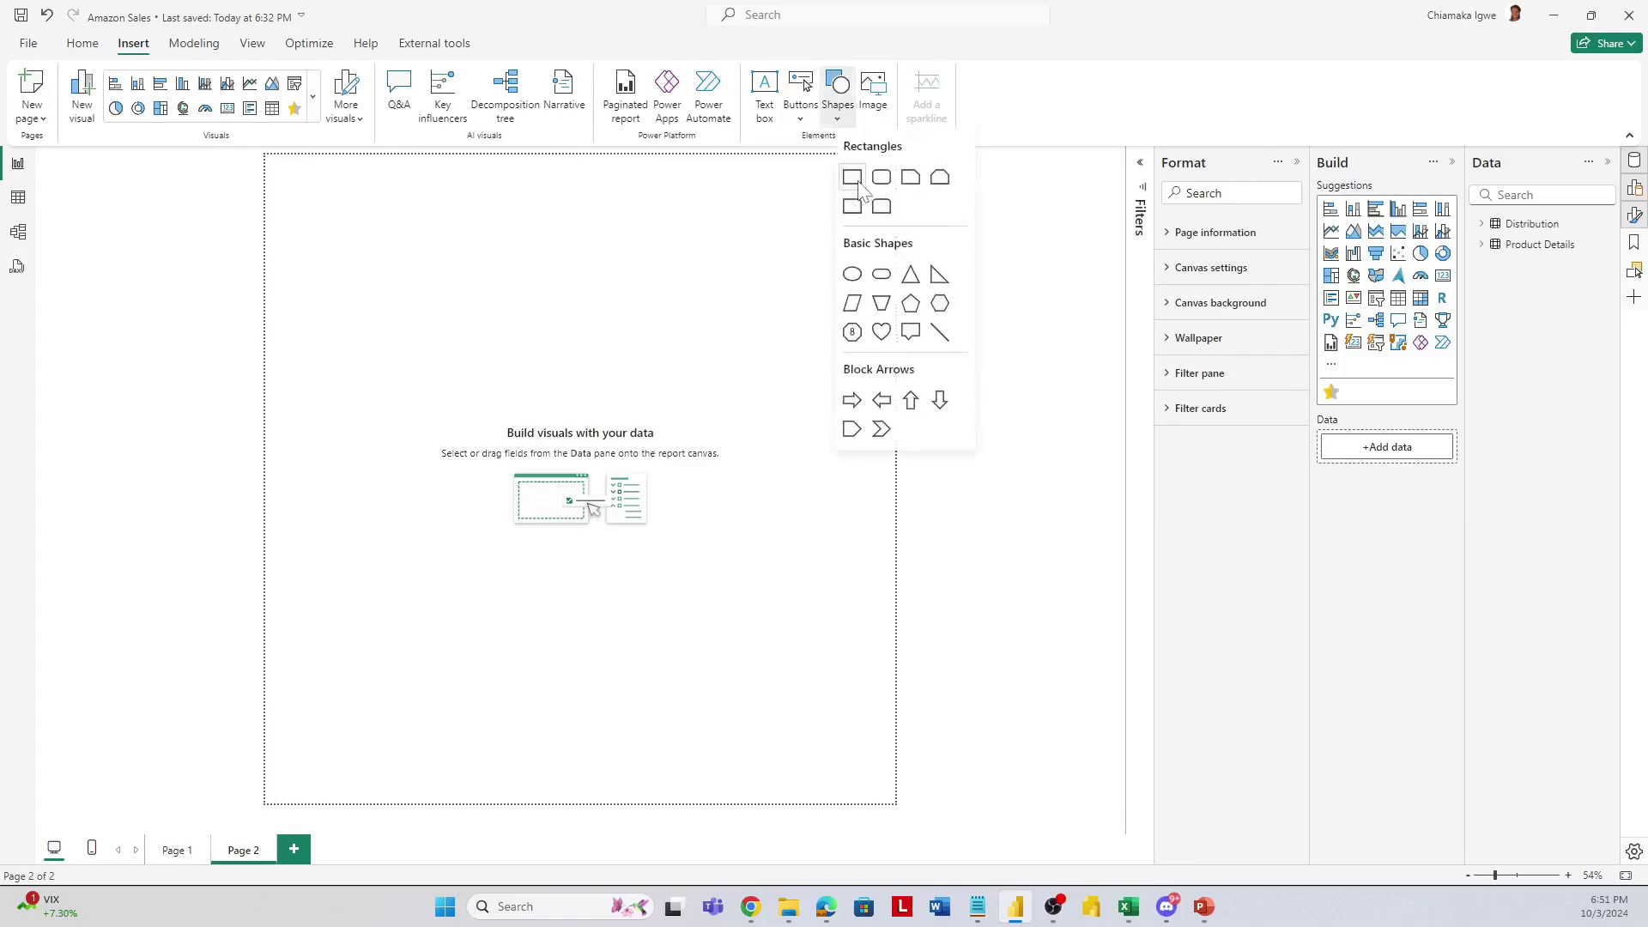
pyautogui.click(854, 179)
pyautogui.moveTo(400, 220); pyautogui.dragTo(848, 230)
pyautogui.moveTo(580, 283); pyautogui.dragTo(577, 290)
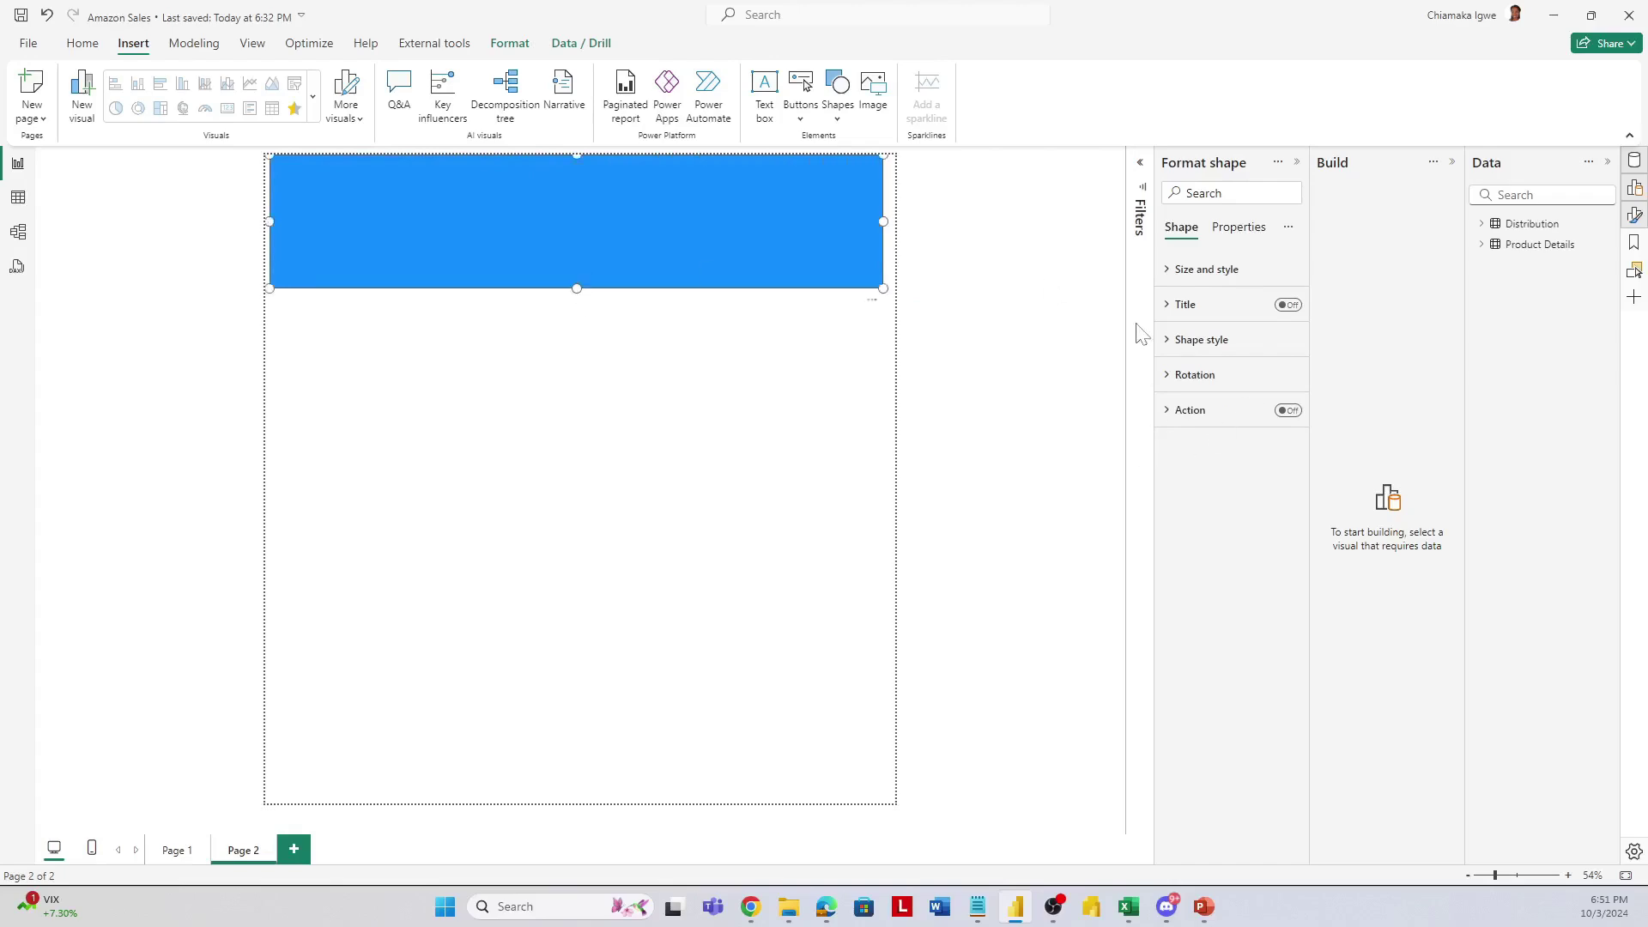
# Fill the banner rectangle with the recently used tan colour and set its border to a recent colour.
pyautogui.click(1165, 340)
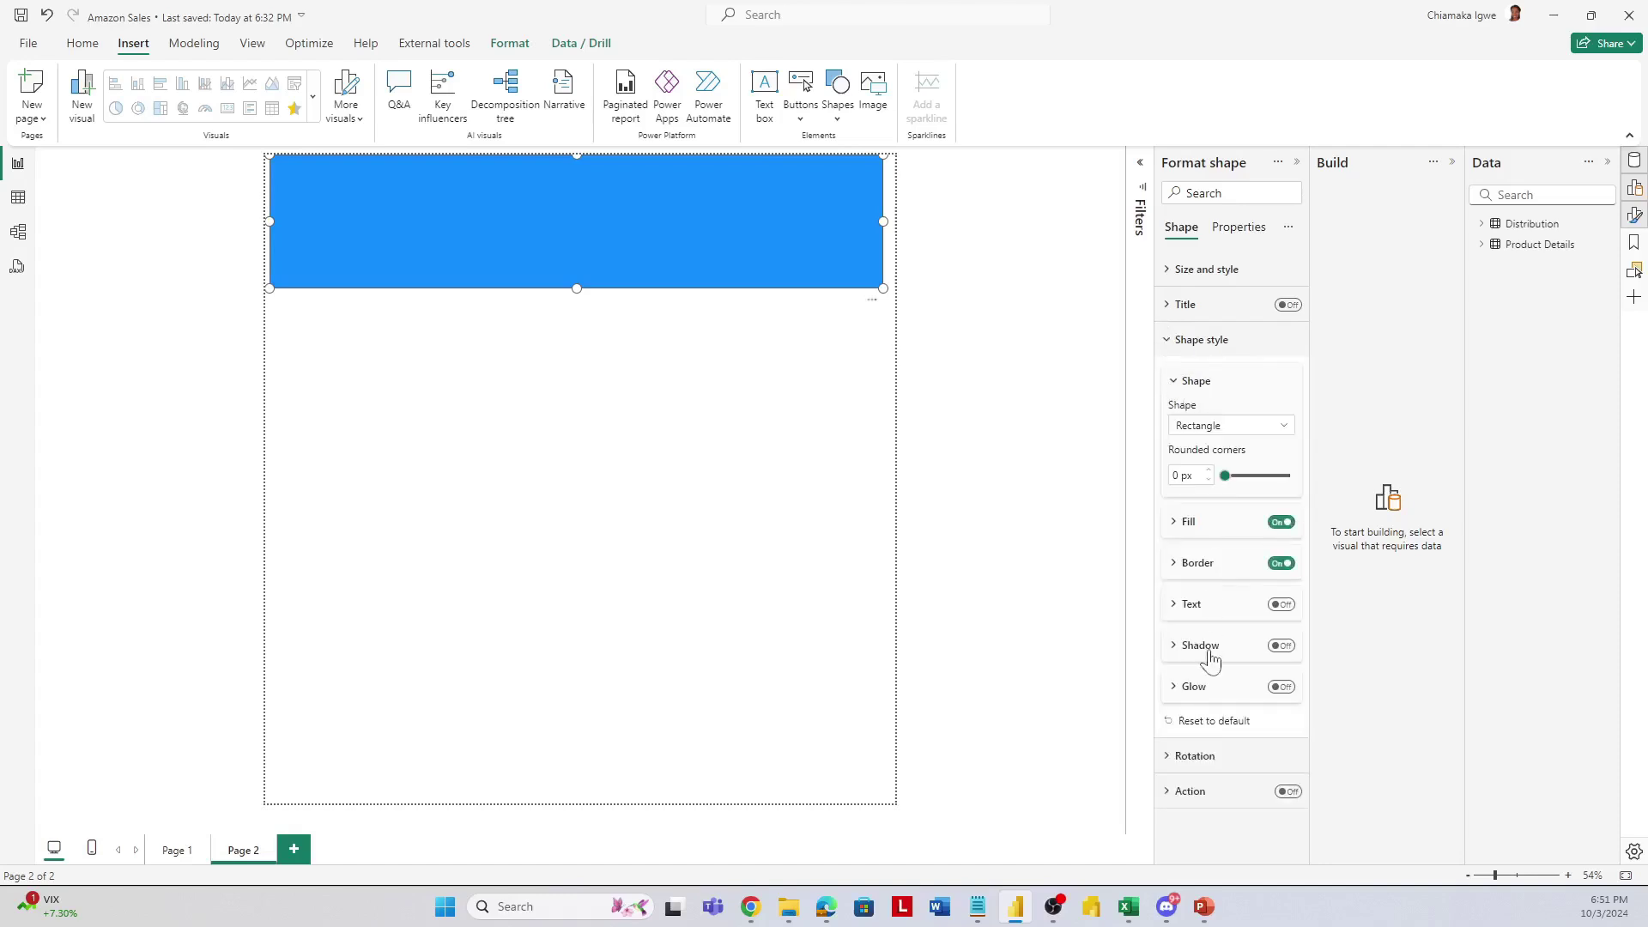
pyautogui.click(1174, 525)
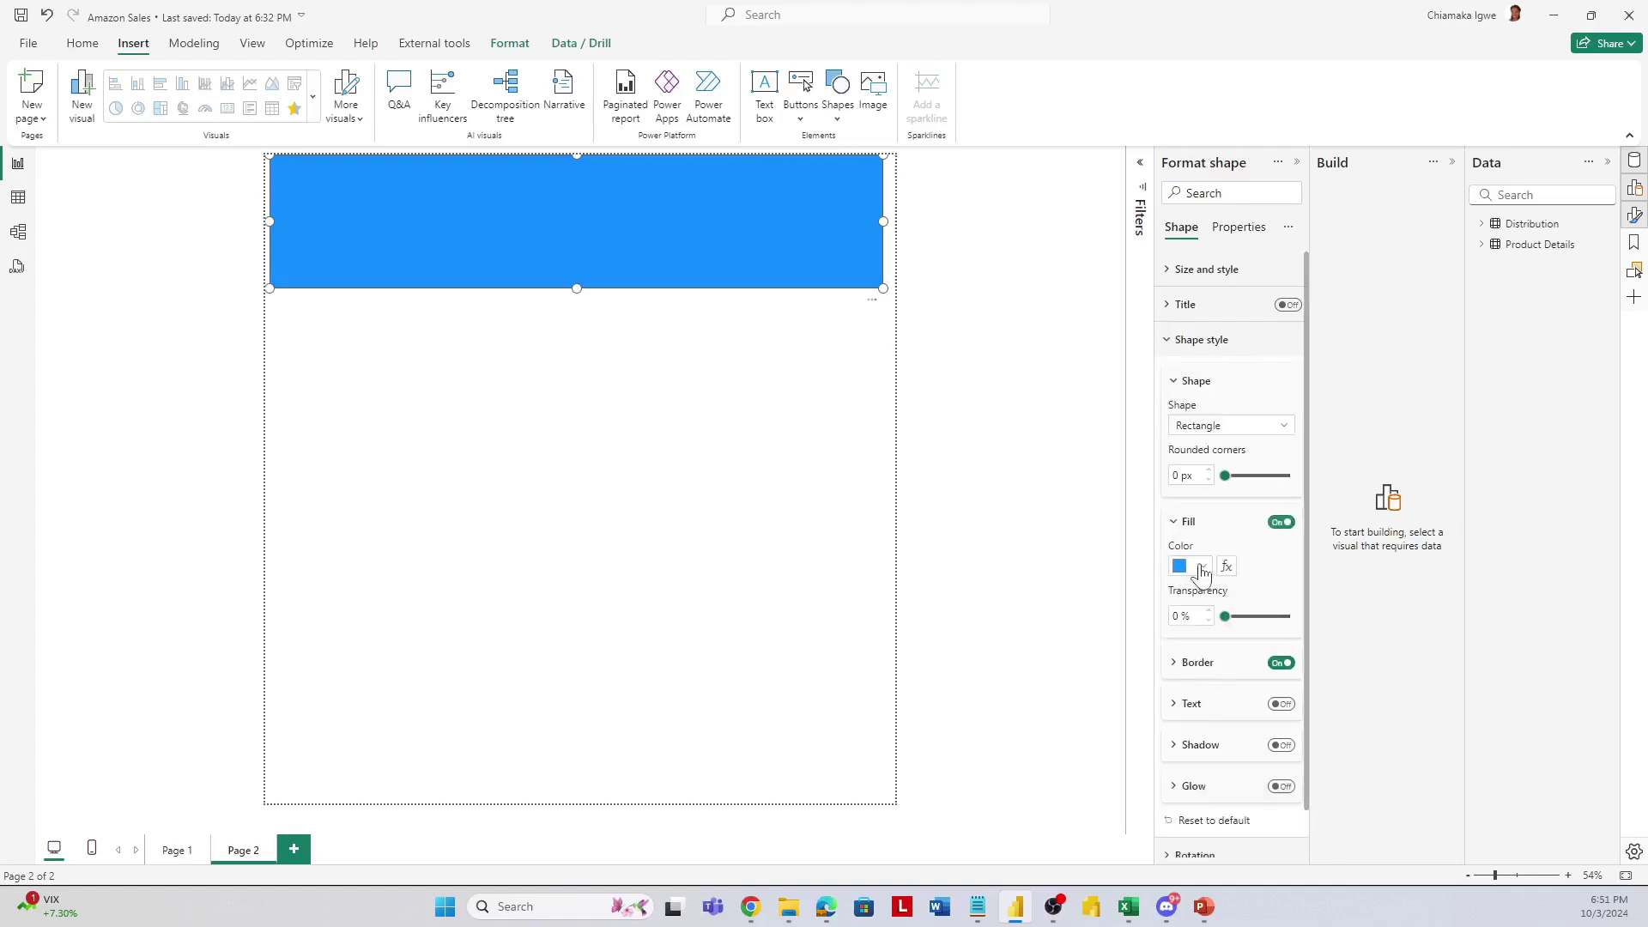
pyautogui.click(1202, 569)
pyautogui.click(1191, 493)
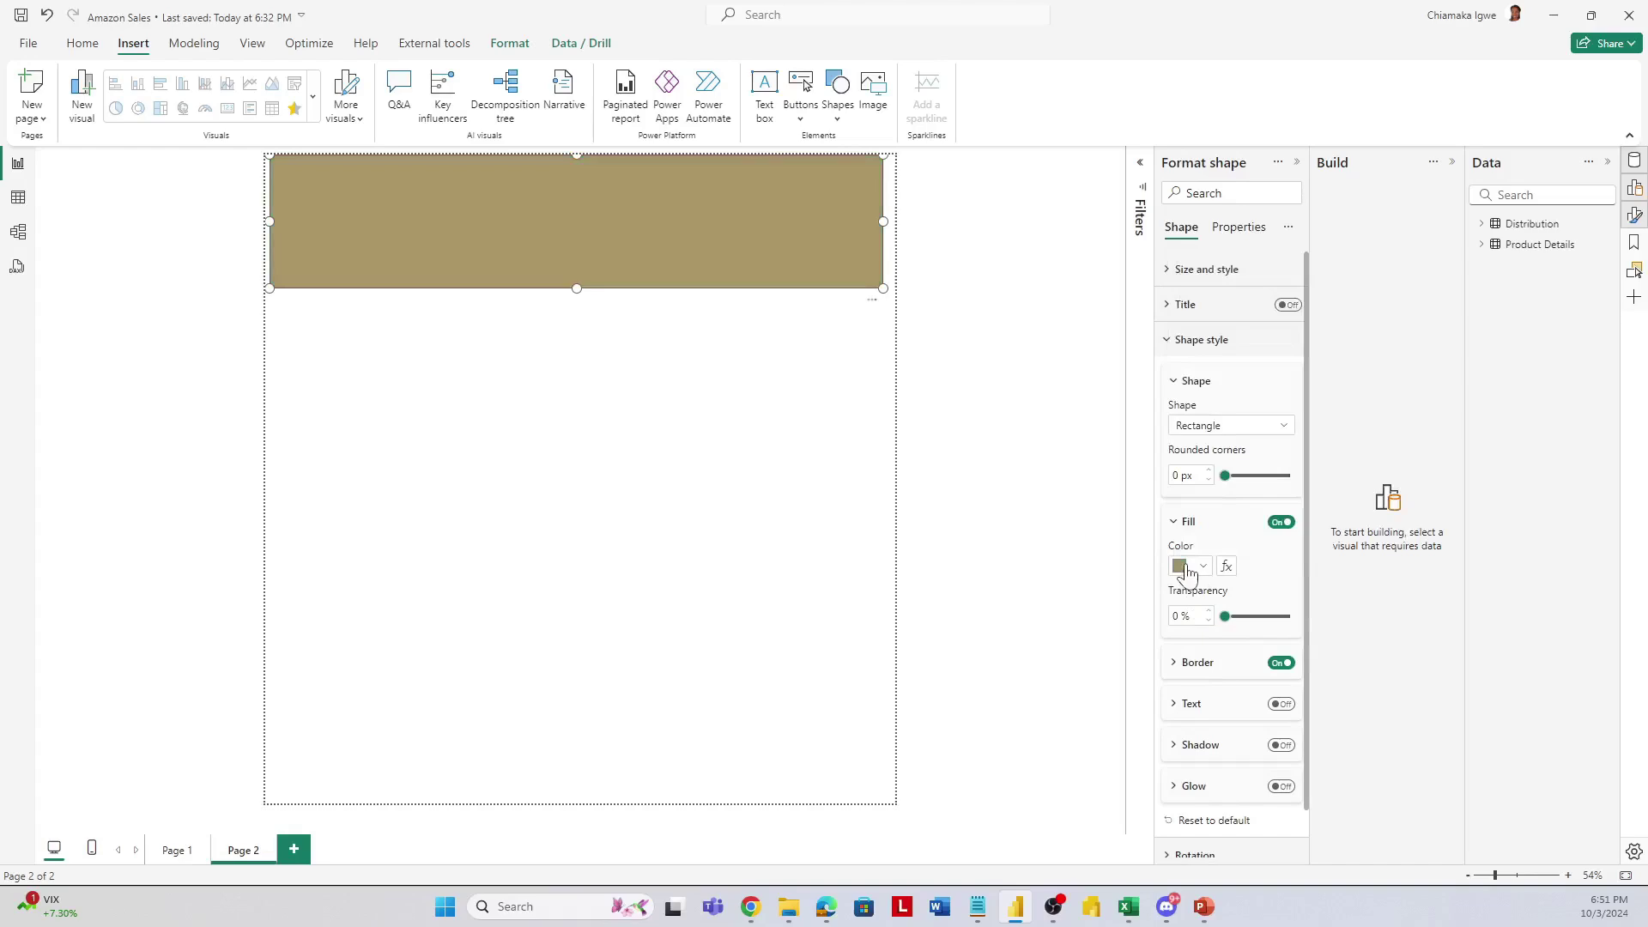
pyautogui.click(1176, 672)
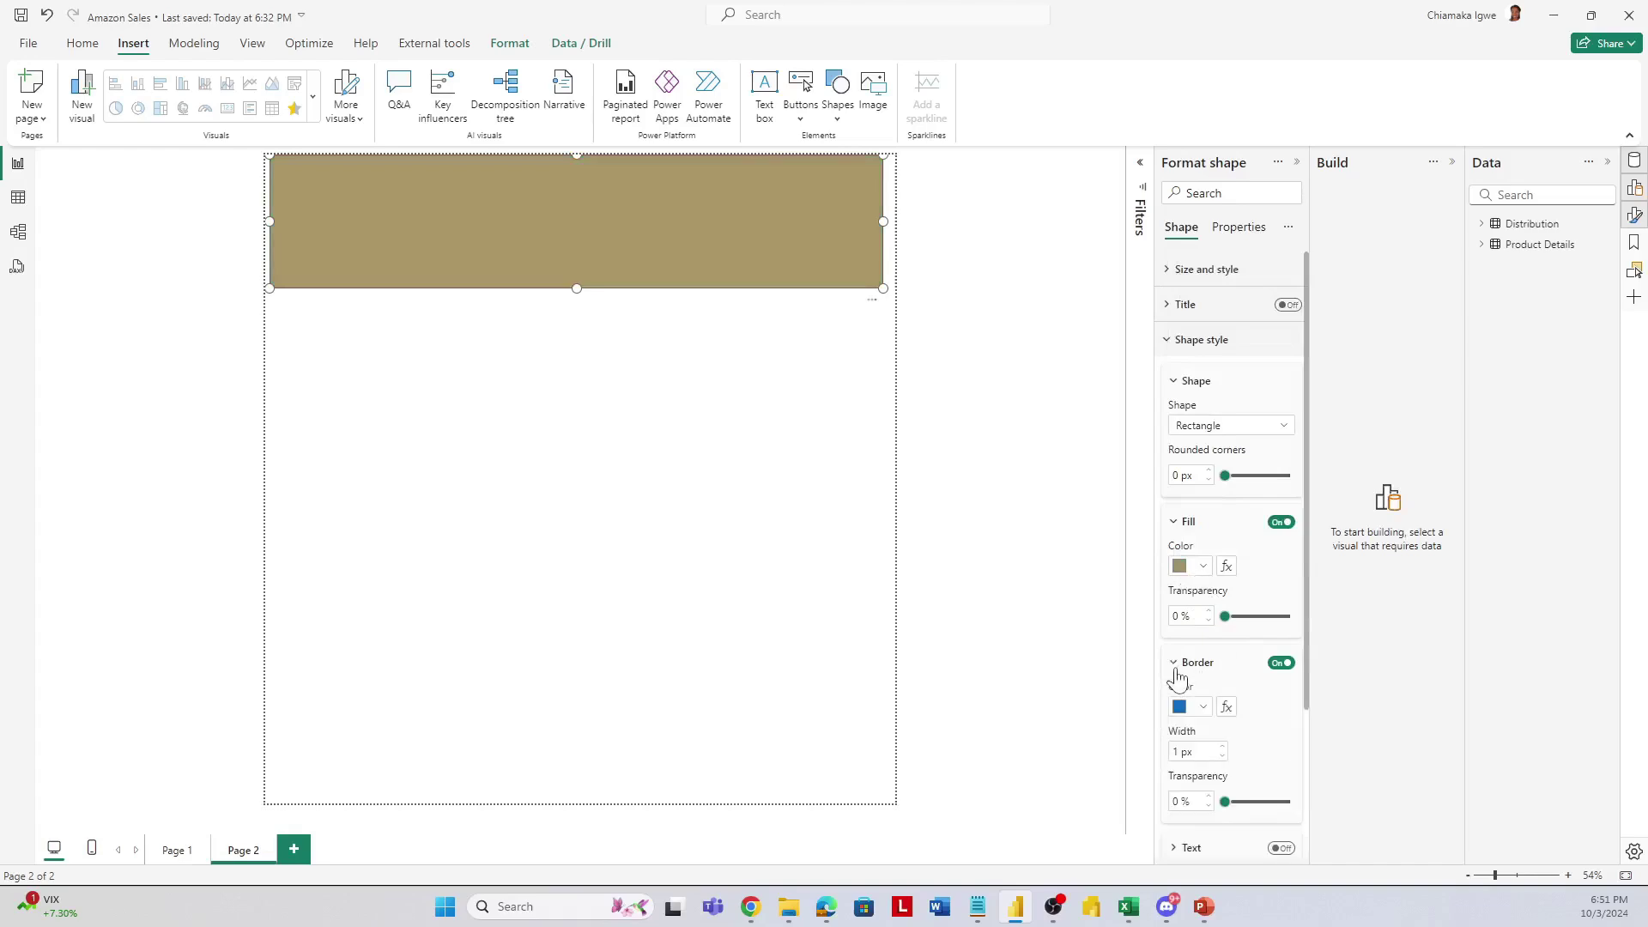
pyautogui.click(1193, 708)
pyautogui.click(1215, 635)
pyautogui.click(714, 389)
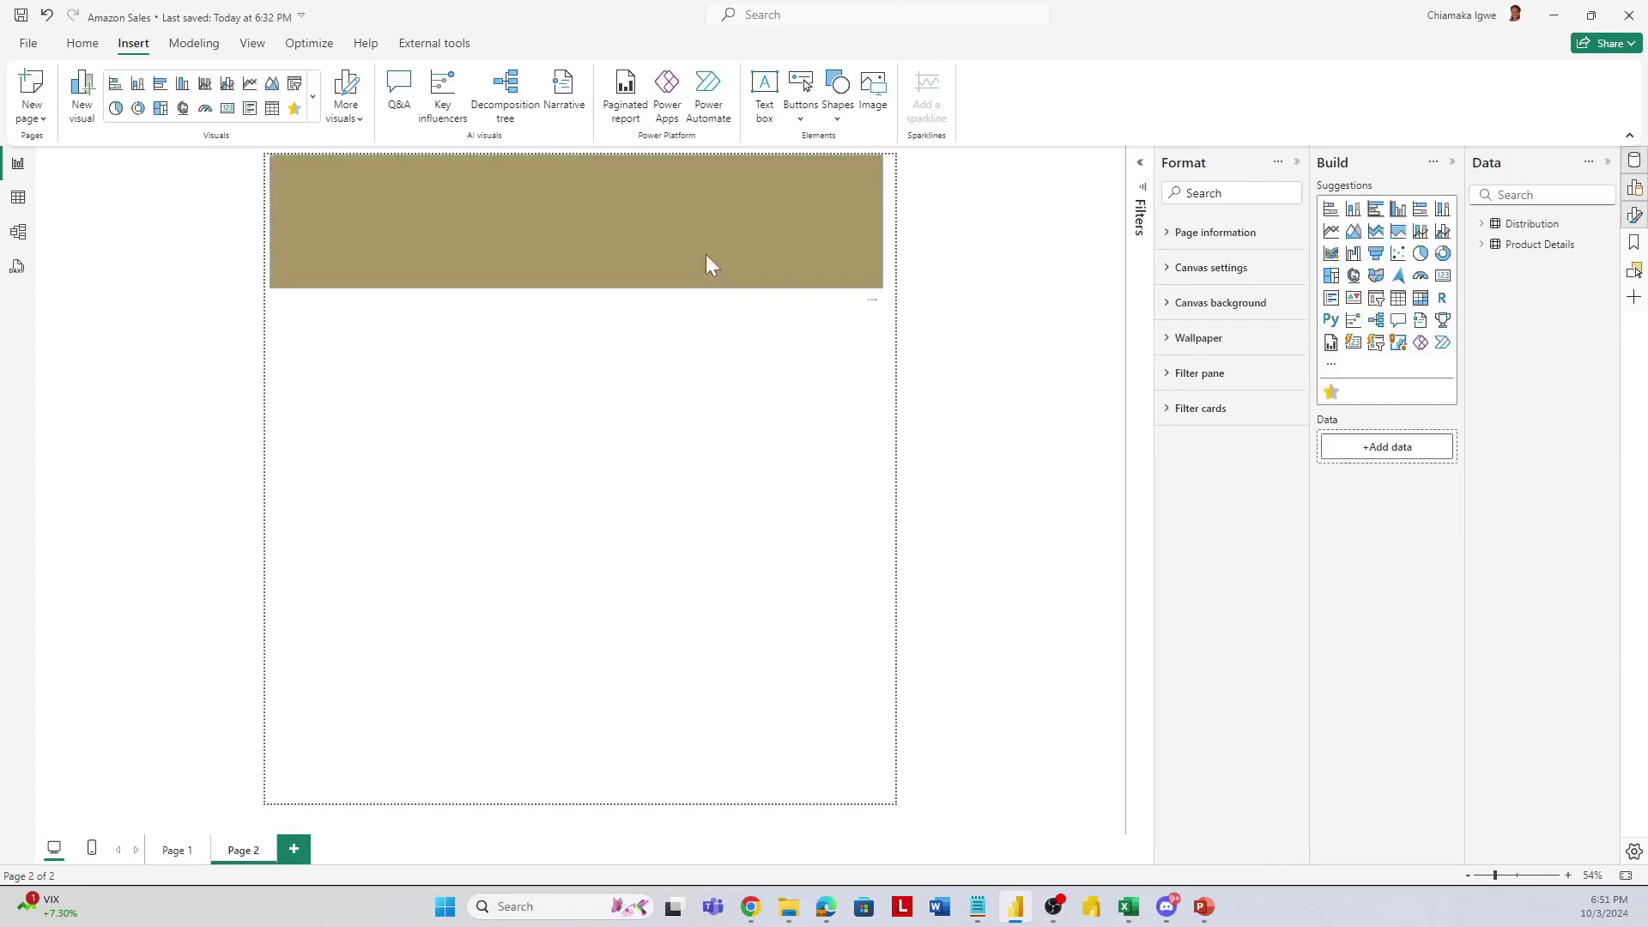
# Add a button slicer below the banner, reduce its height, and assign Category from Product Details as its field.
pyautogui.click(1379, 343)
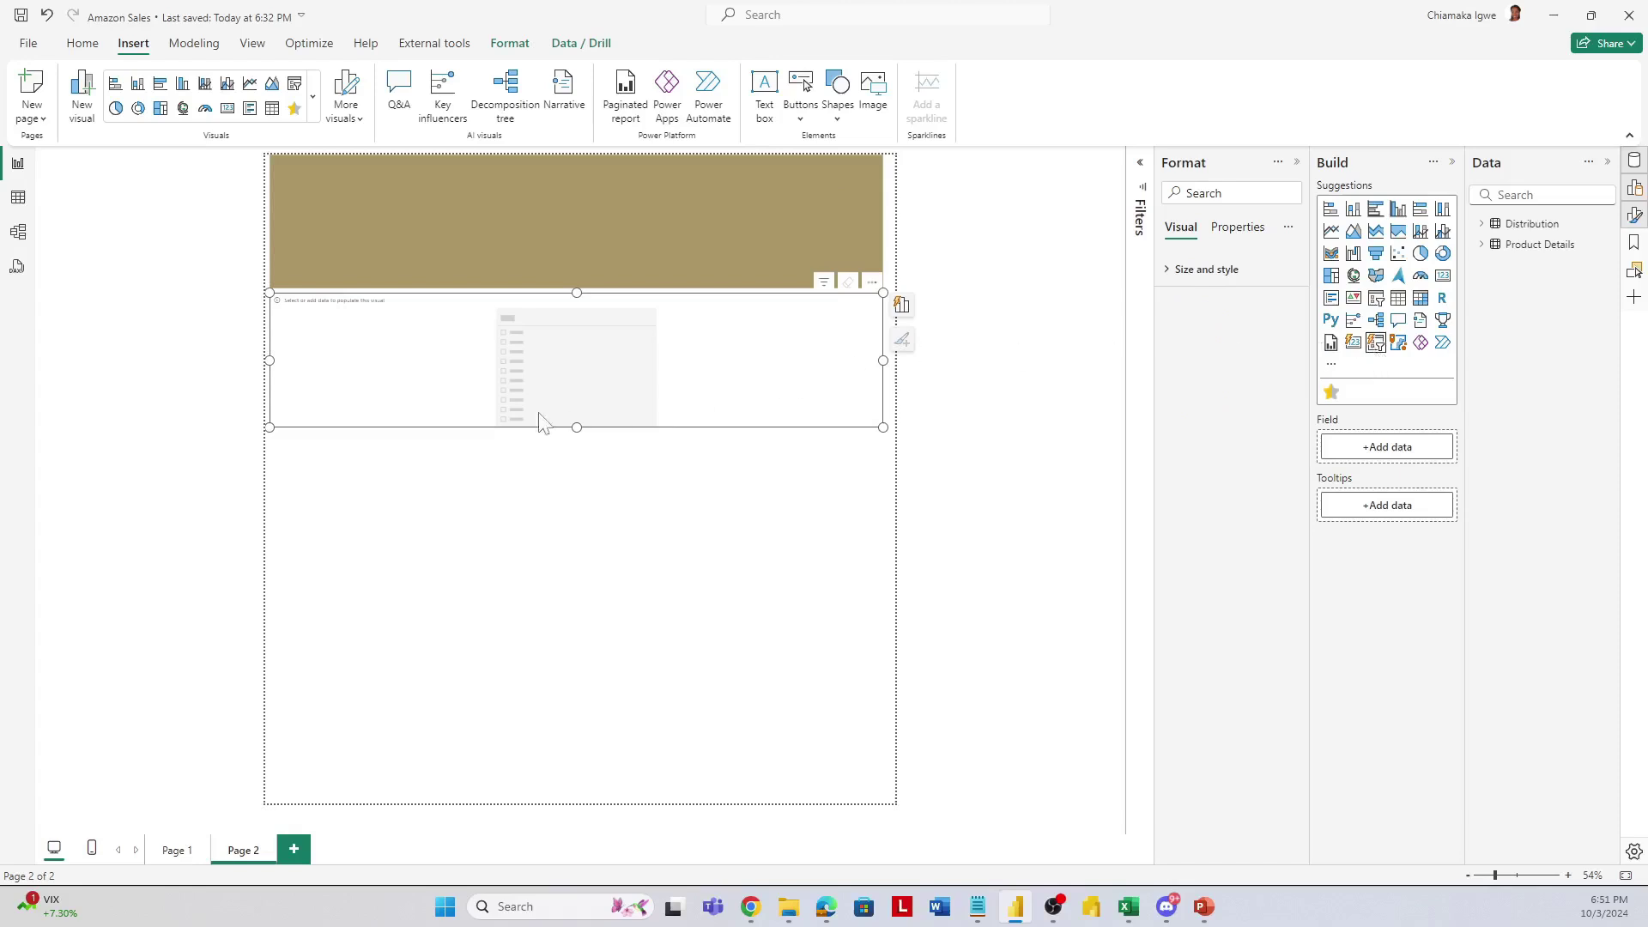
pyautogui.moveTo(578, 423); pyautogui.dragTo(719, 359)
pyautogui.click(1481, 245)
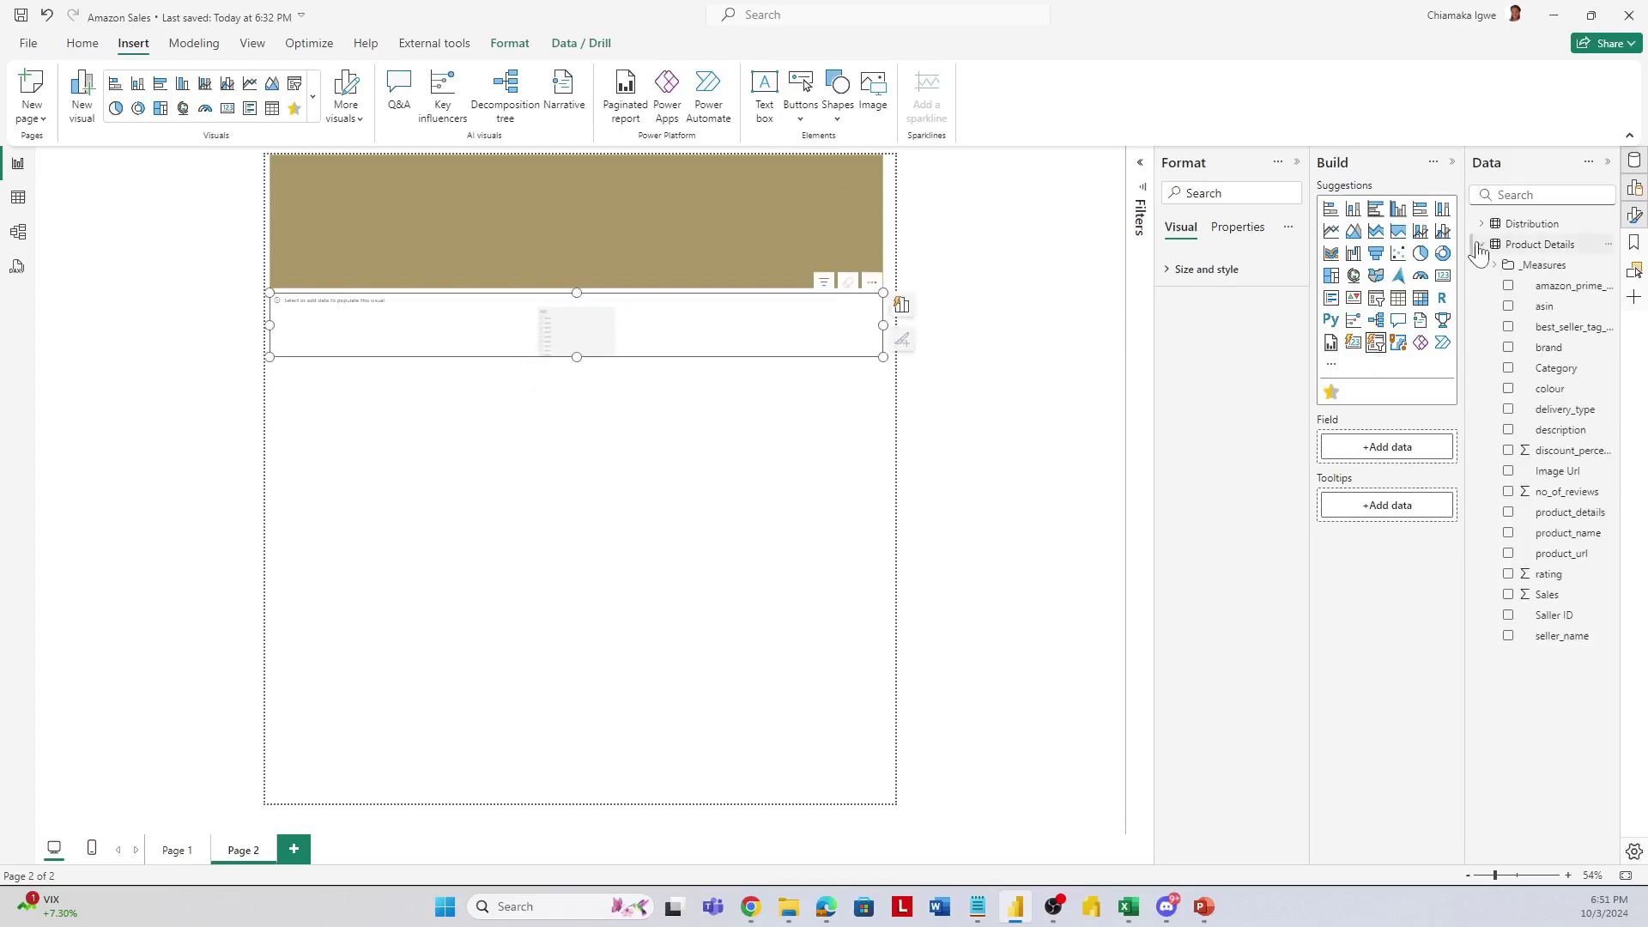
pyautogui.moveTo(1550, 368); pyautogui.dragTo(1402, 451)
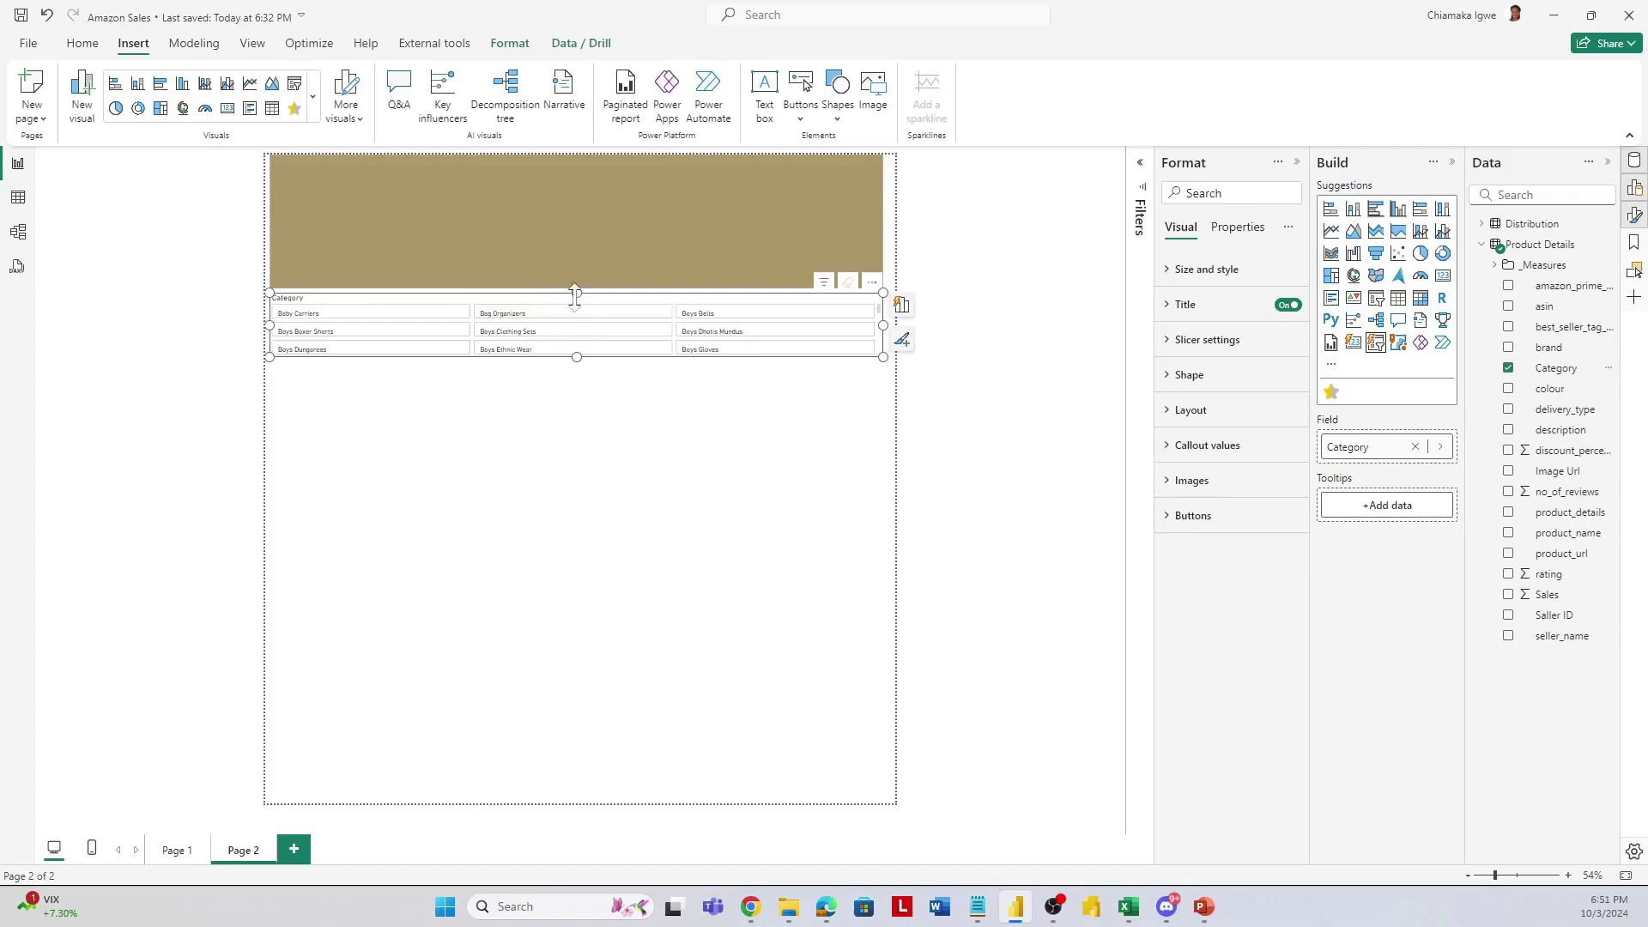
# Arrange the Category slicer as a single row showing 7 buttons, and fit it, made shorter, onto the banner's lower part.
pyautogui.click(1168, 411)
pyautogui.click(1232, 495)
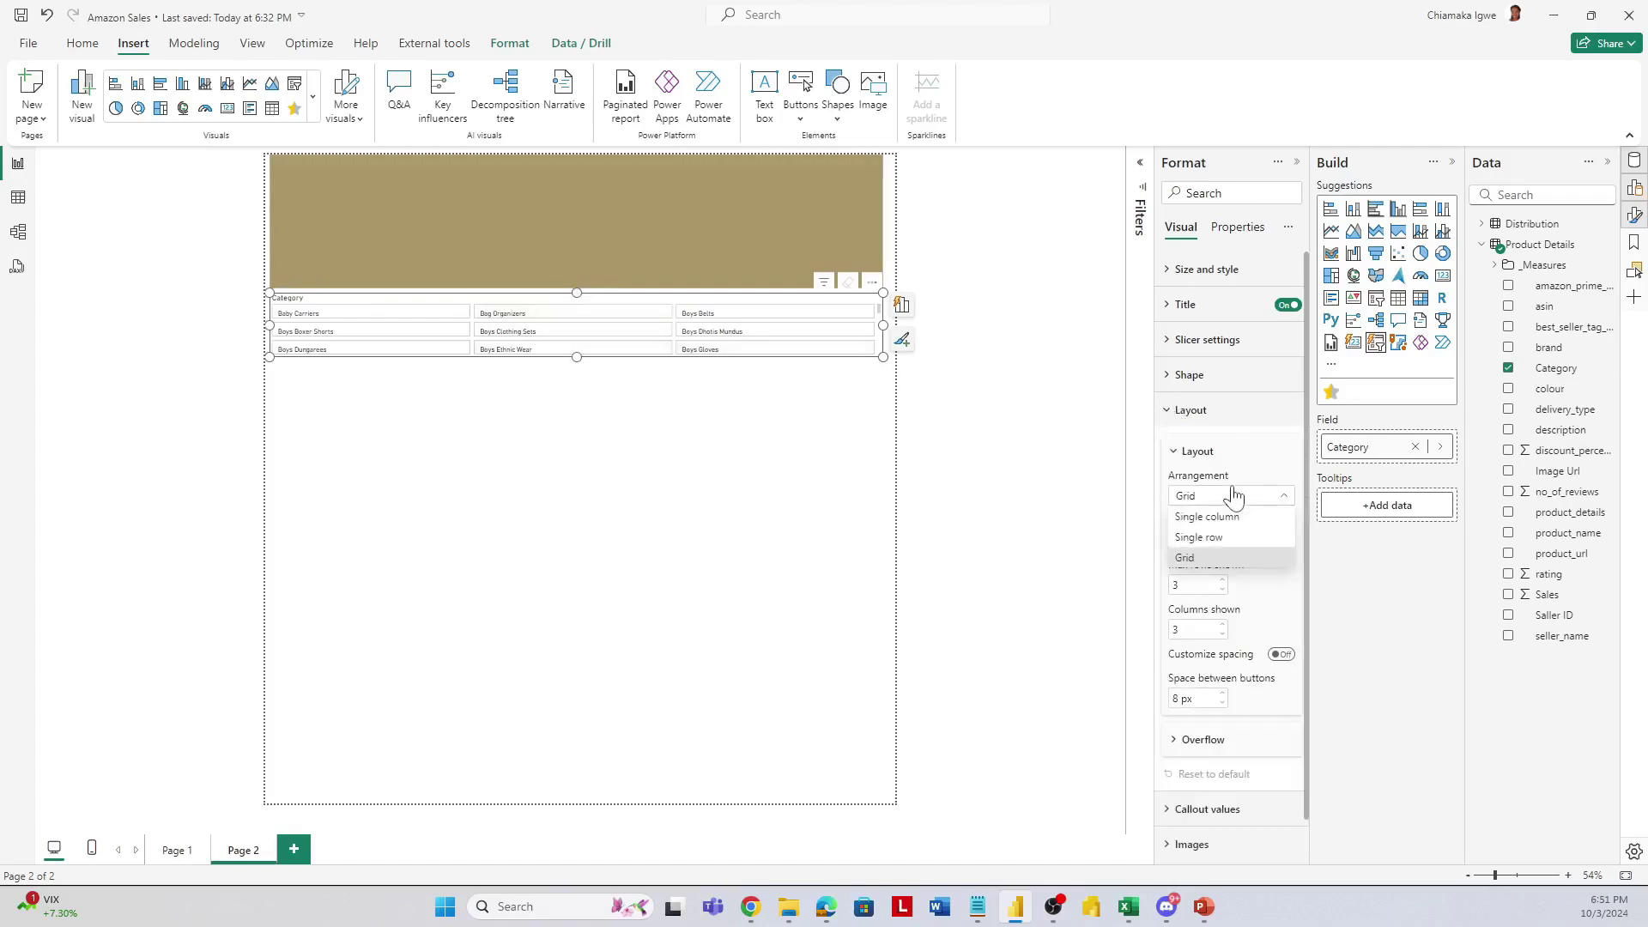
pyautogui.click(1223, 538)
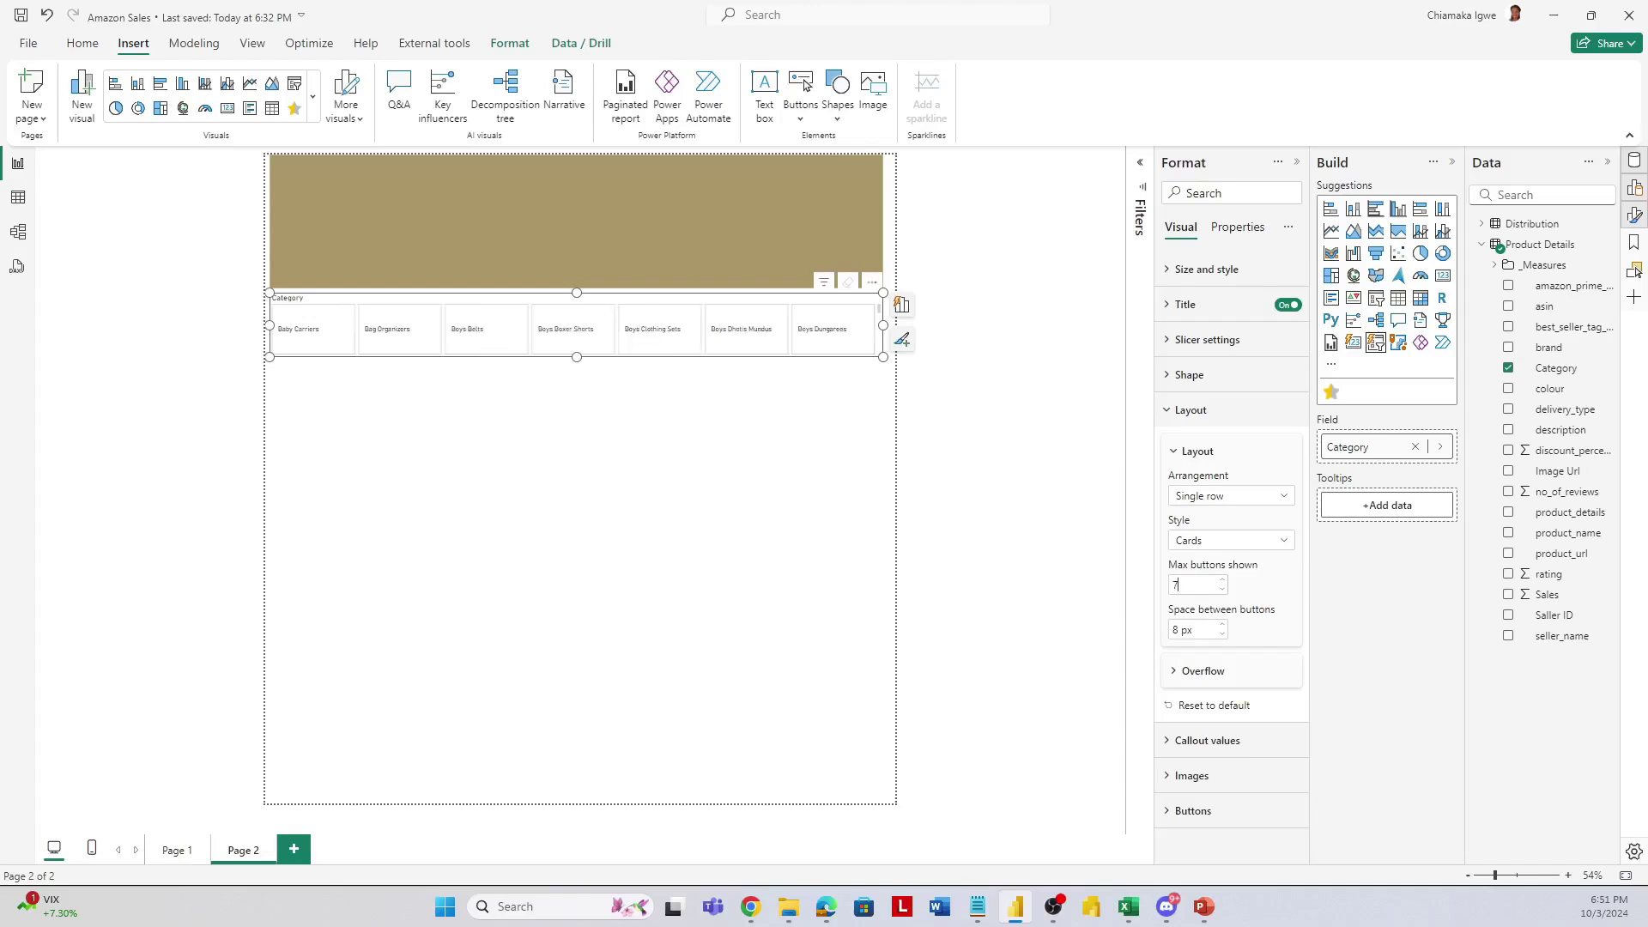
pyautogui.moveTo(577, 356); pyautogui.dragTo(579, 352)
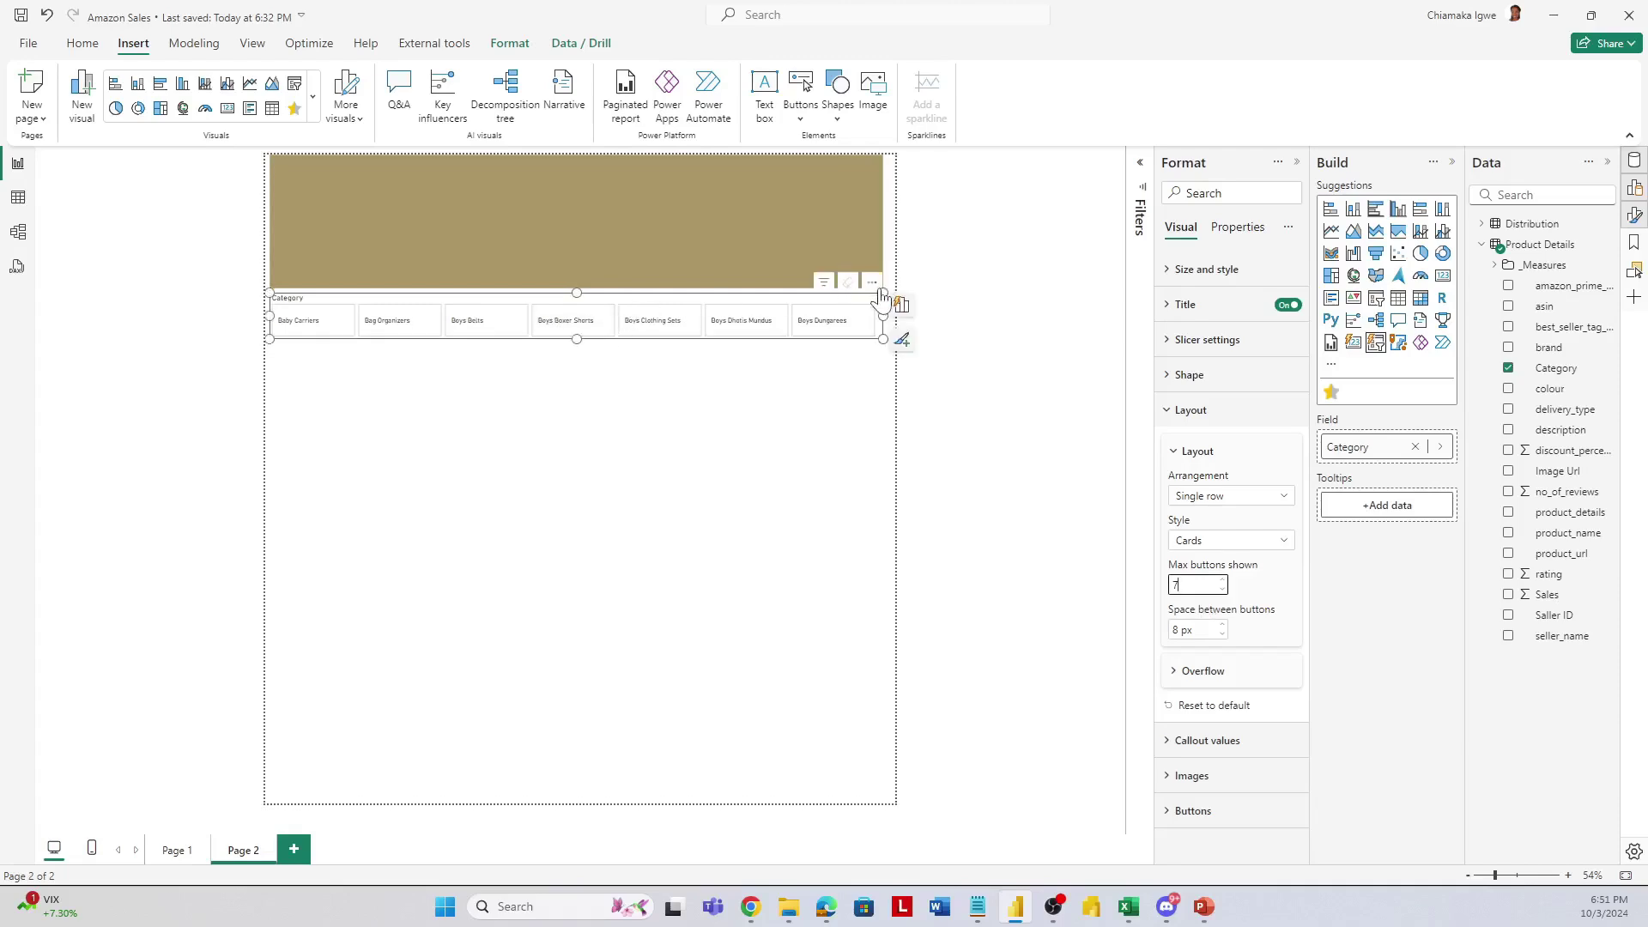
pyautogui.moveTo(875, 295); pyautogui.dragTo(872, 225)
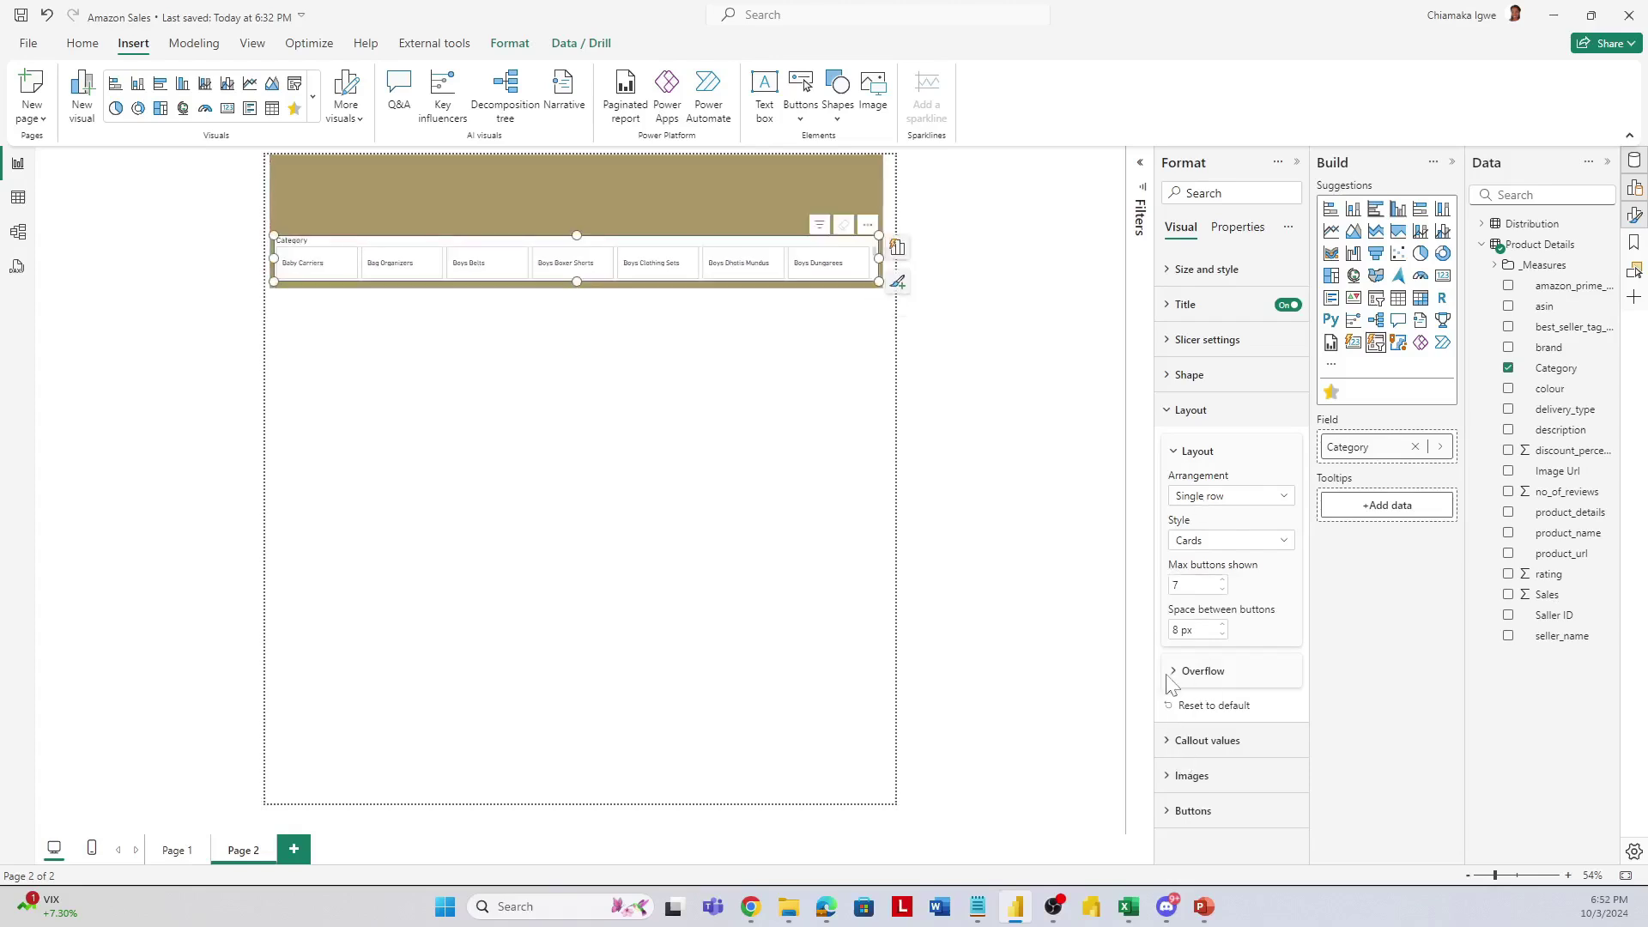
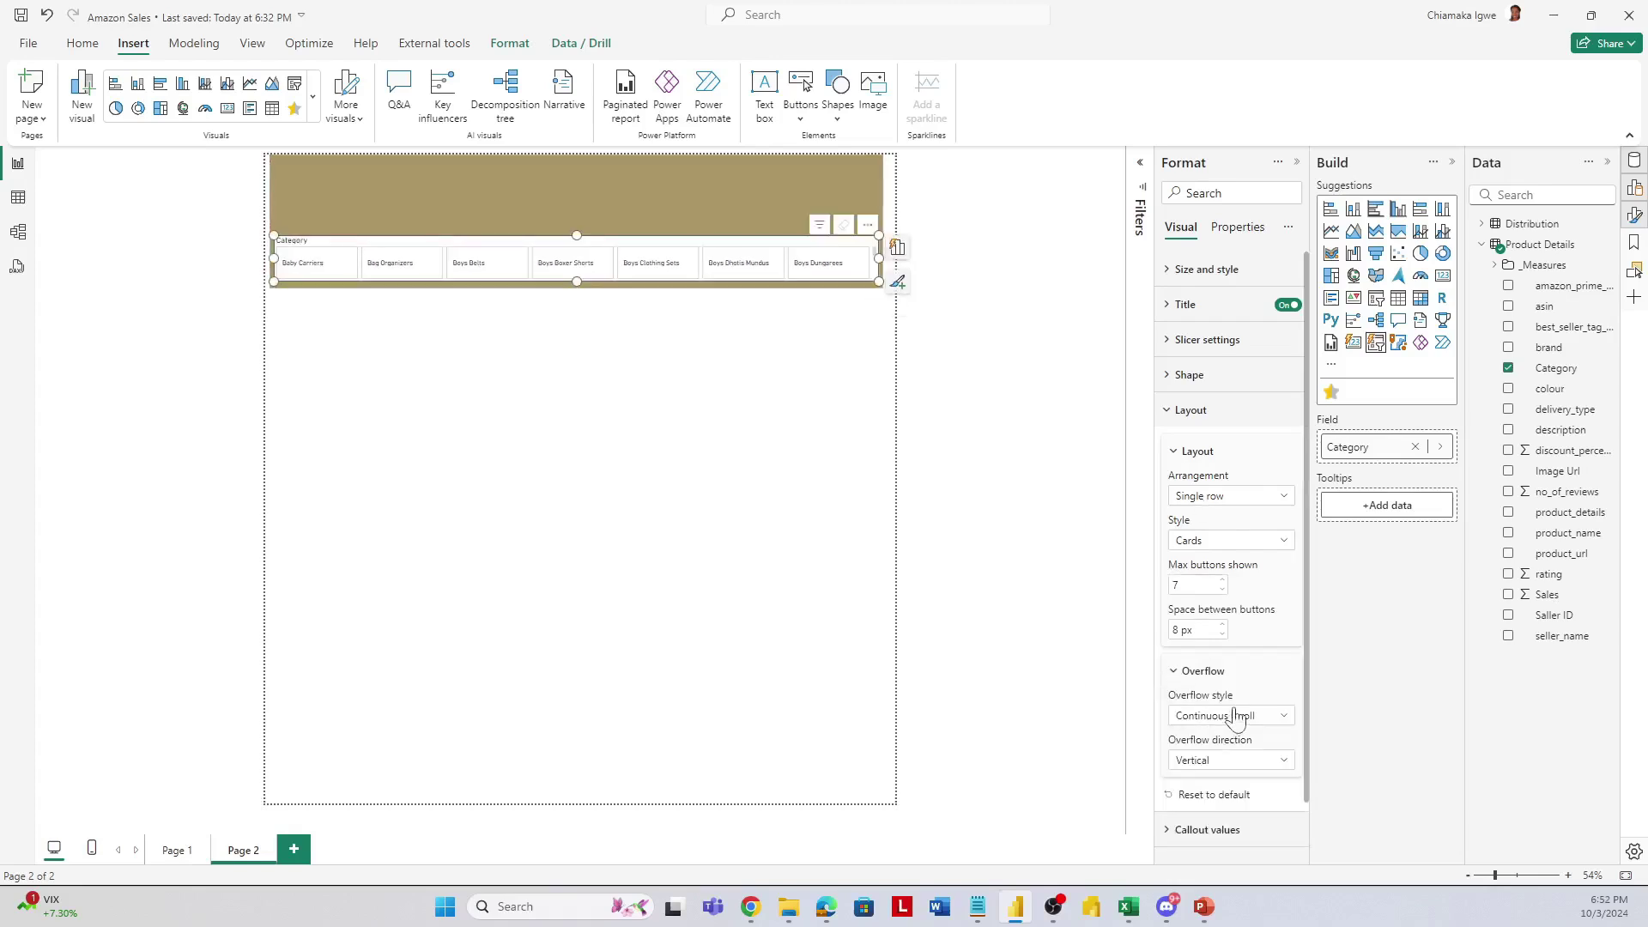
# Set the Category slicer's overflow style to Paginated with Horizontal direction, and turn off its title.
pyautogui.click(1233, 717)
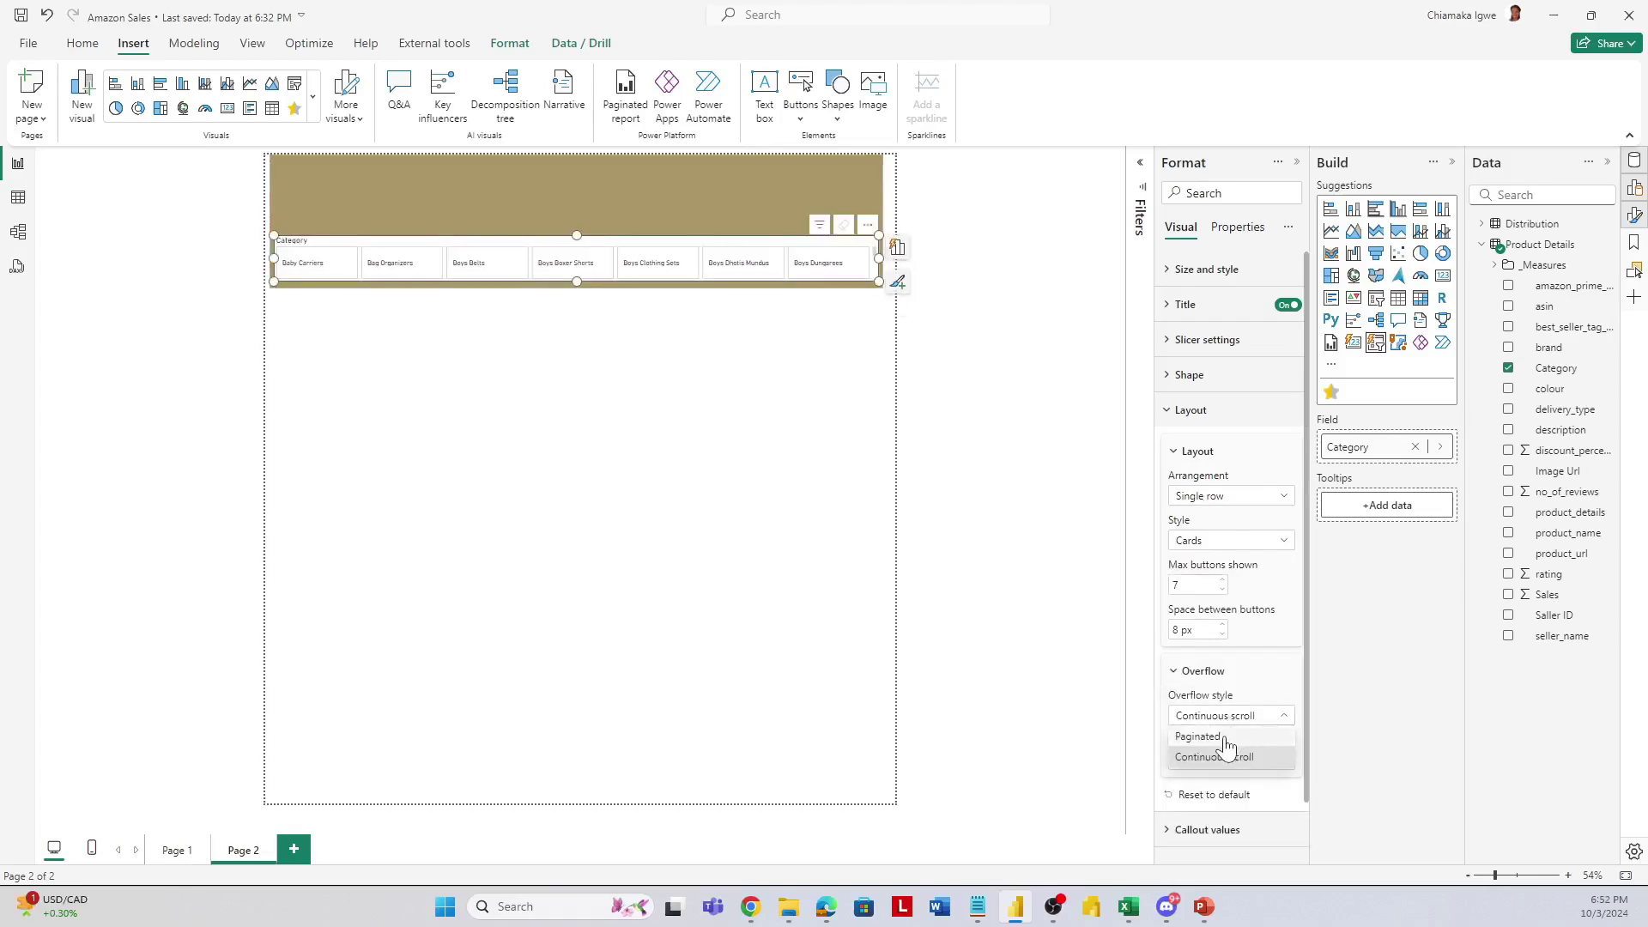
pyautogui.click(1220, 736)
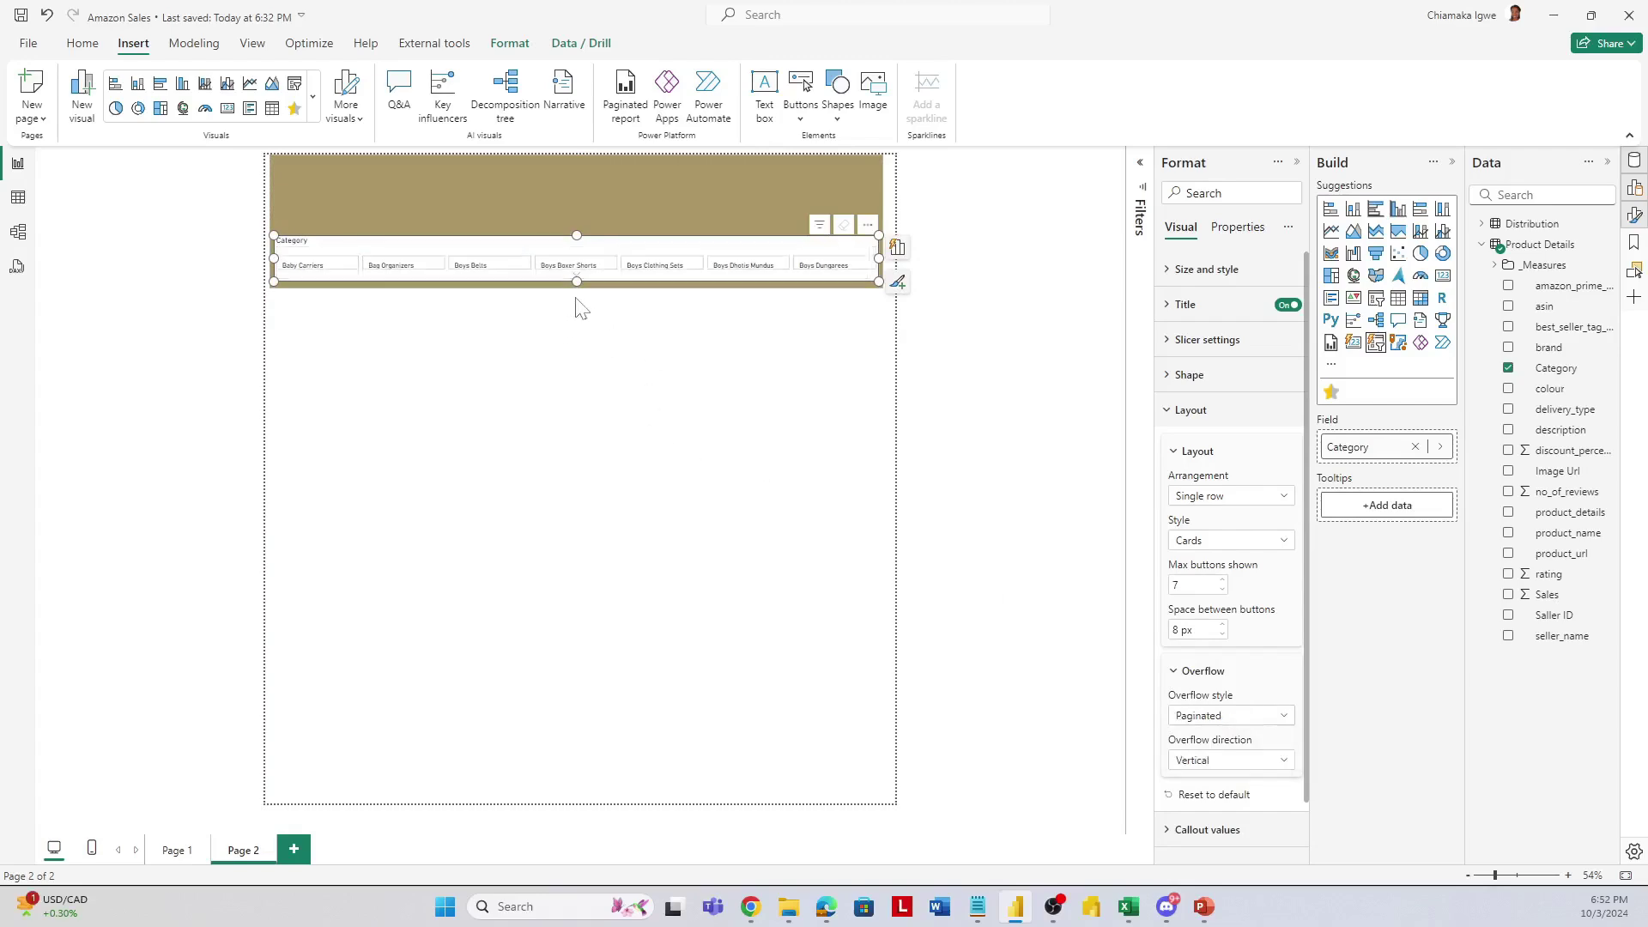
pyautogui.click(1197, 762)
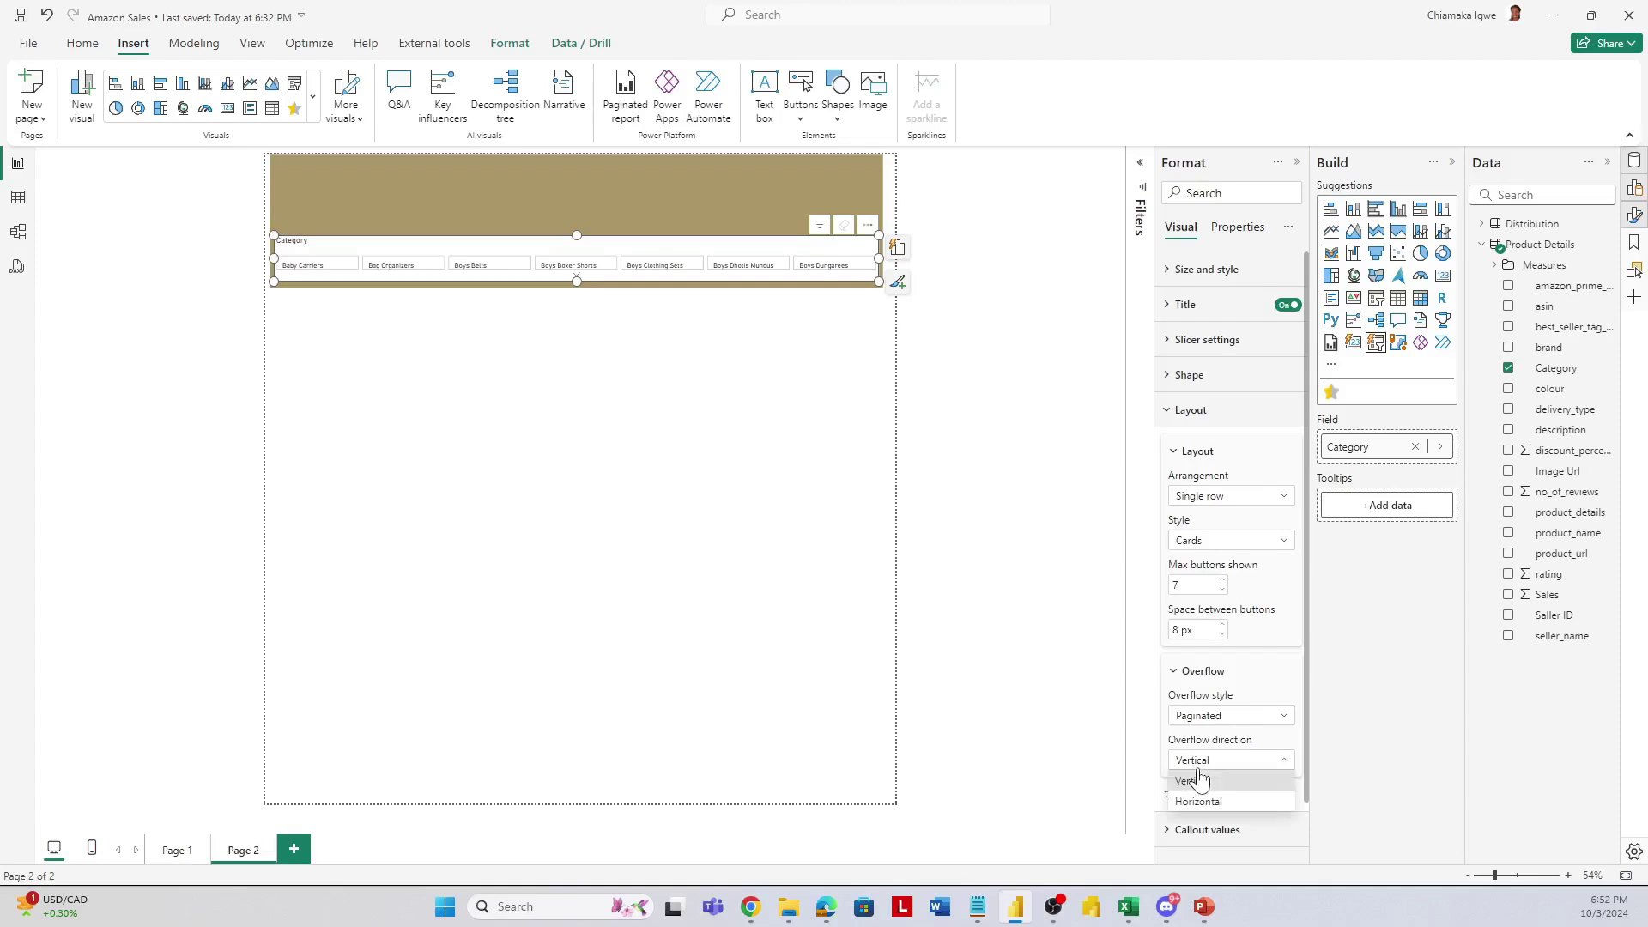
pyautogui.click(1229, 803)
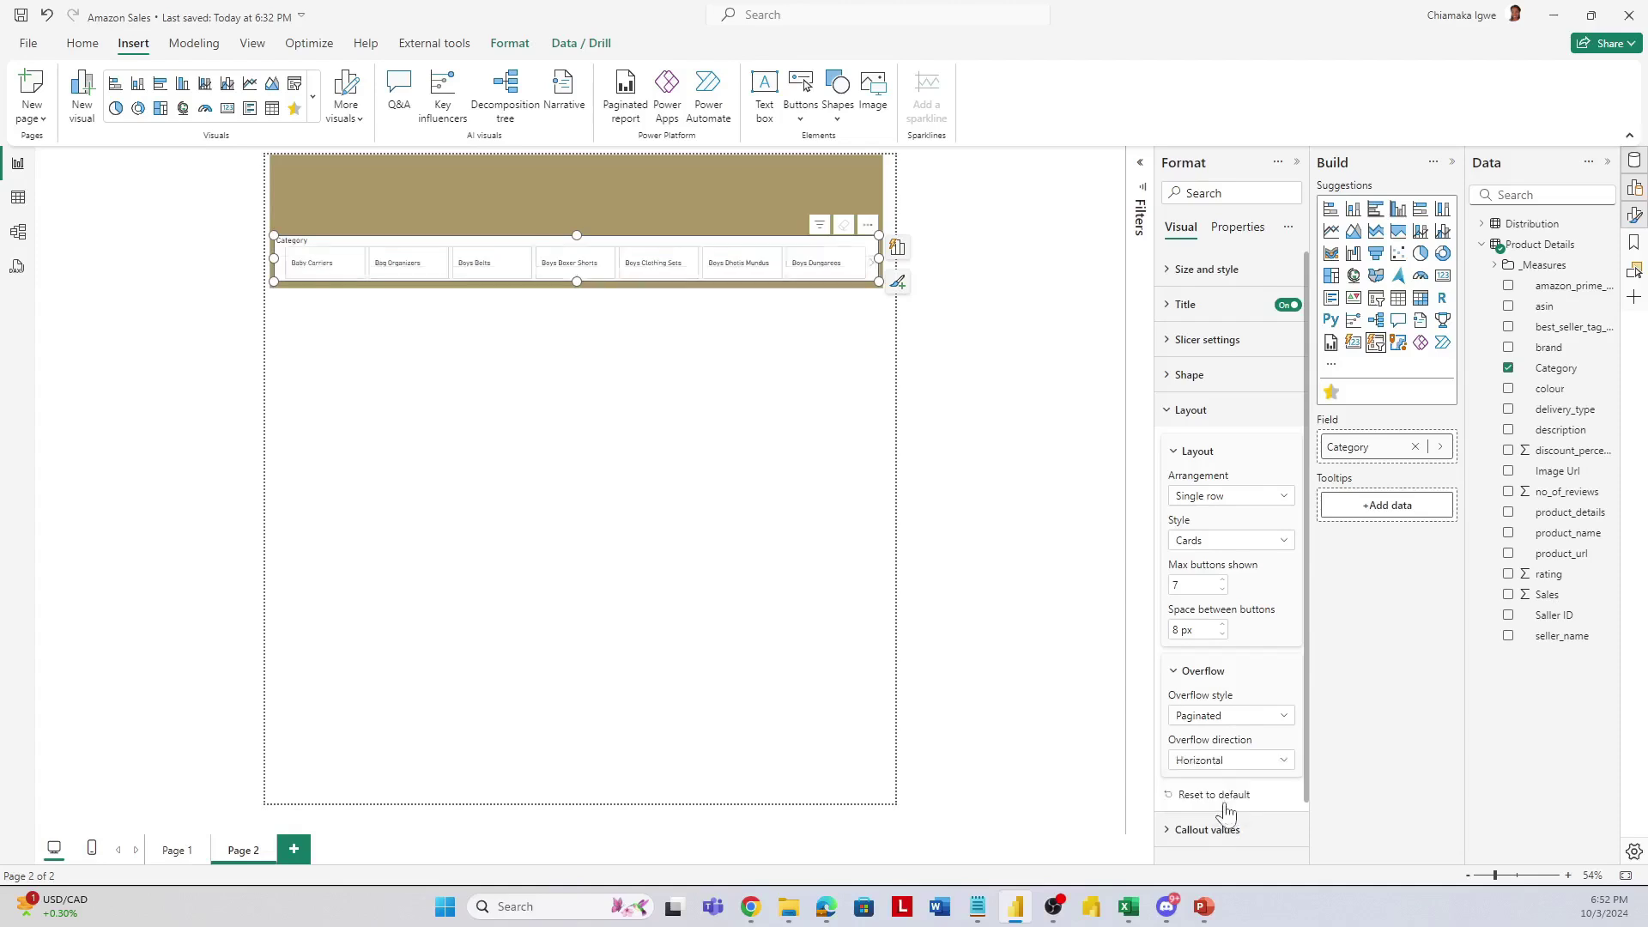
pyautogui.click(1287, 306)
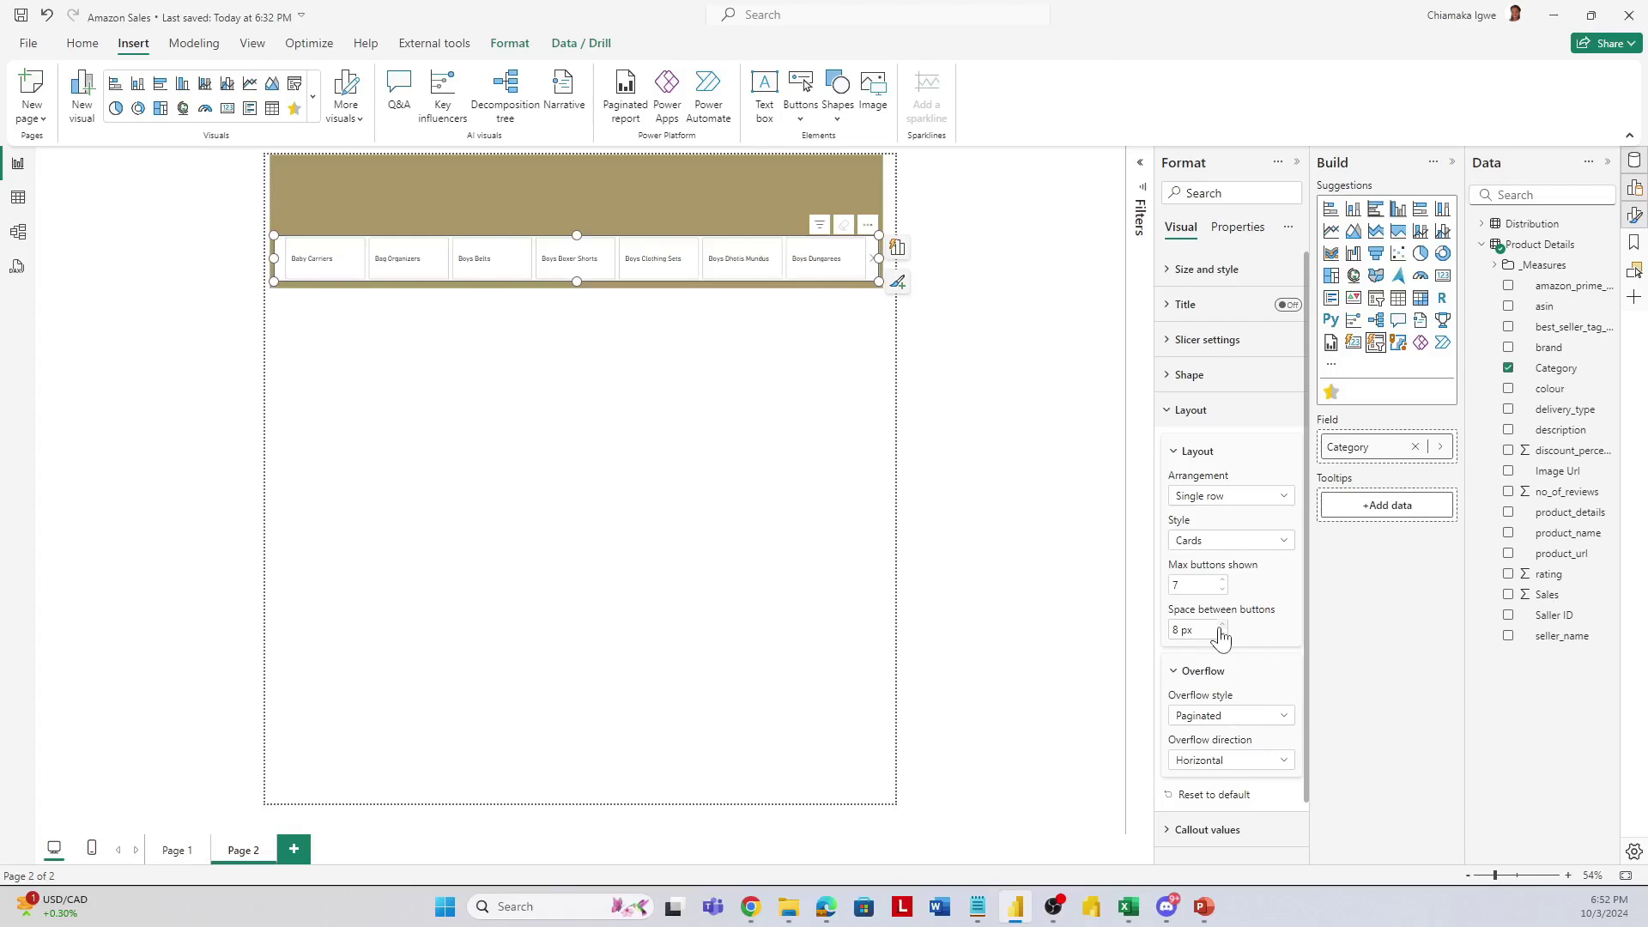
# Remove the borders around the Category slicer's buttons and give the active button a black accent line along its lower edge.
pyautogui.scroll(-5, 1222, 636)
pyautogui.click(1184, 682)
pyautogui.click(1173, 641)
pyautogui.scroll(-3, 1223, 687)
pyautogui.scroll(3, 1222, 704)
pyautogui.click(1279, 697)
pyautogui.scroll(-3, 1279, 755)
pyautogui.click(1280, 801)
pyautogui.click(1188, 706)
pyautogui.click(1263, 632)
pyautogui.click(1221, 800)
pyautogui.scroll(5, 1236, 515)
pyautogui.click(1250, 331)
pyautogui.click(1244, 548)
pyautogui.click(1242, 556)
# Turn off the Category slicer's background and set the Selected state's callout values to DIN size 14 in black.
pyautogui.scroll(5, 1201, 481)
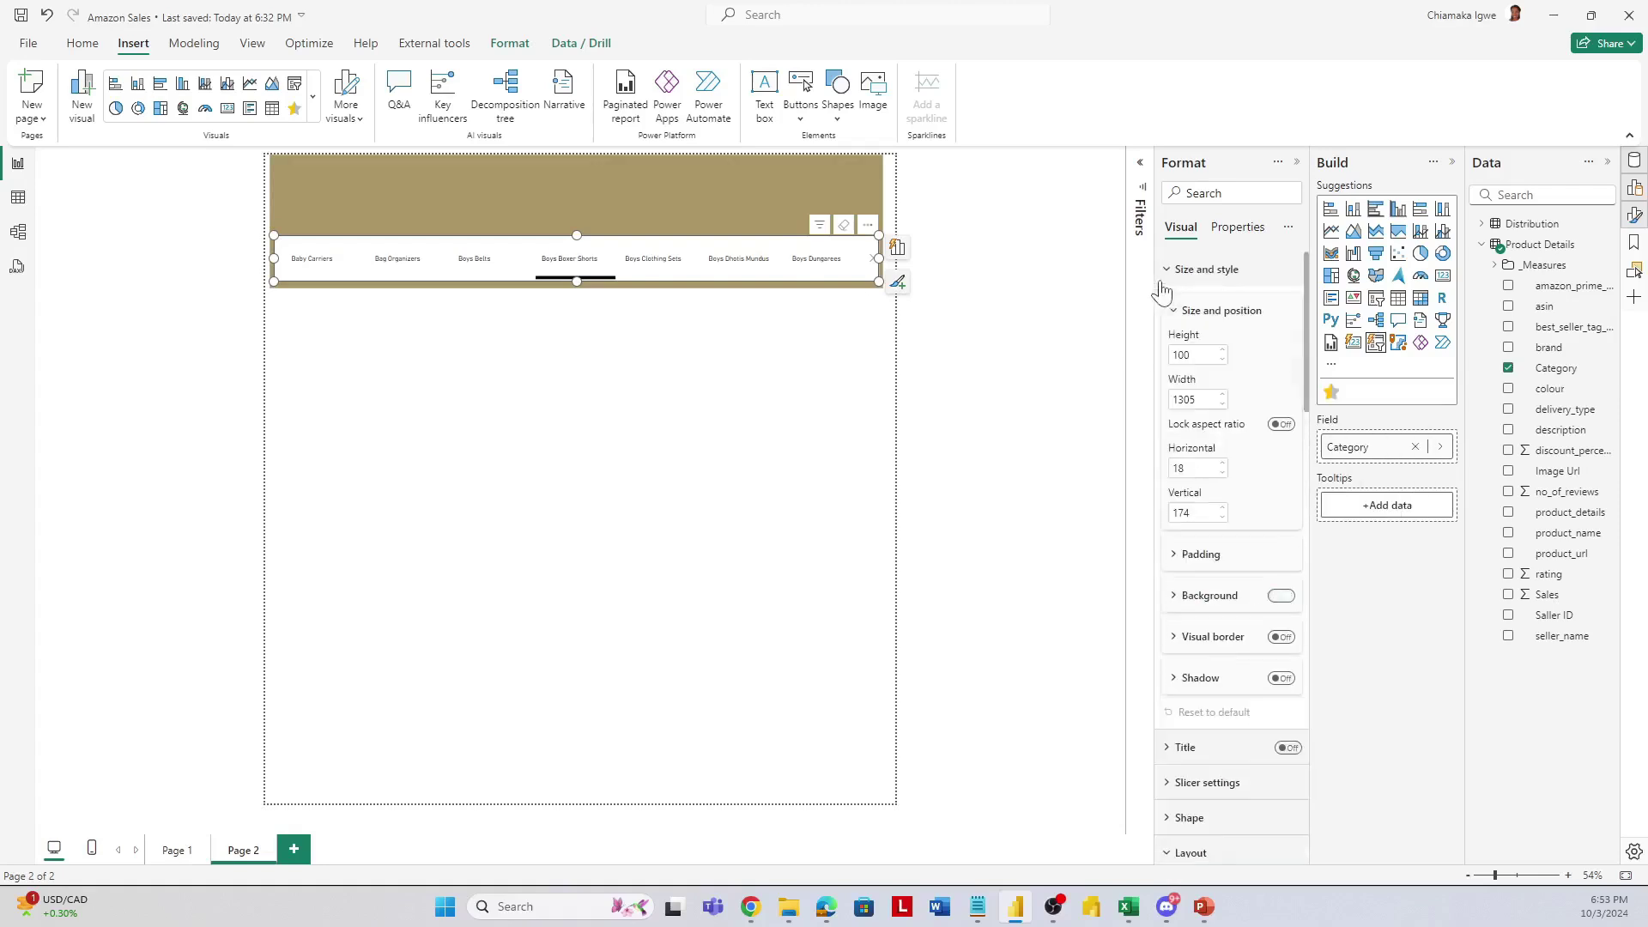
pyautogui.click(1166, 269)
pyautogui.scroll(-10, 1184, 687)
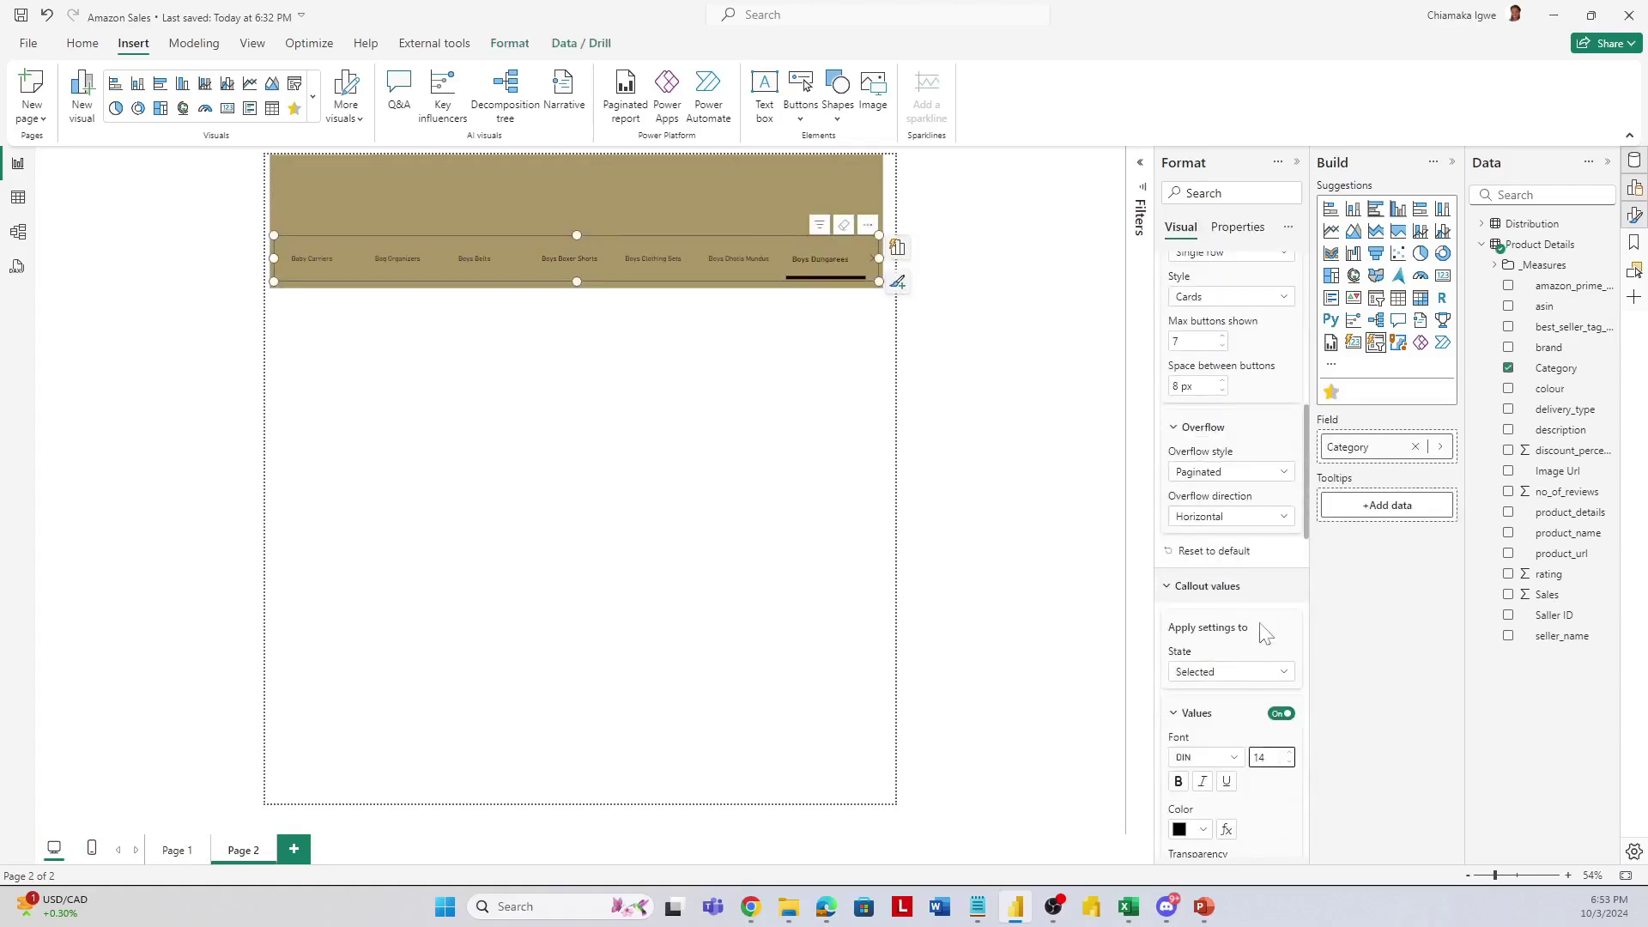
# Filter the page to Boys Boxer Shorts with the Category slicer, then deselect the slicer.
pyautogui.click(677, 526)
pyautogui.click(588, 276)
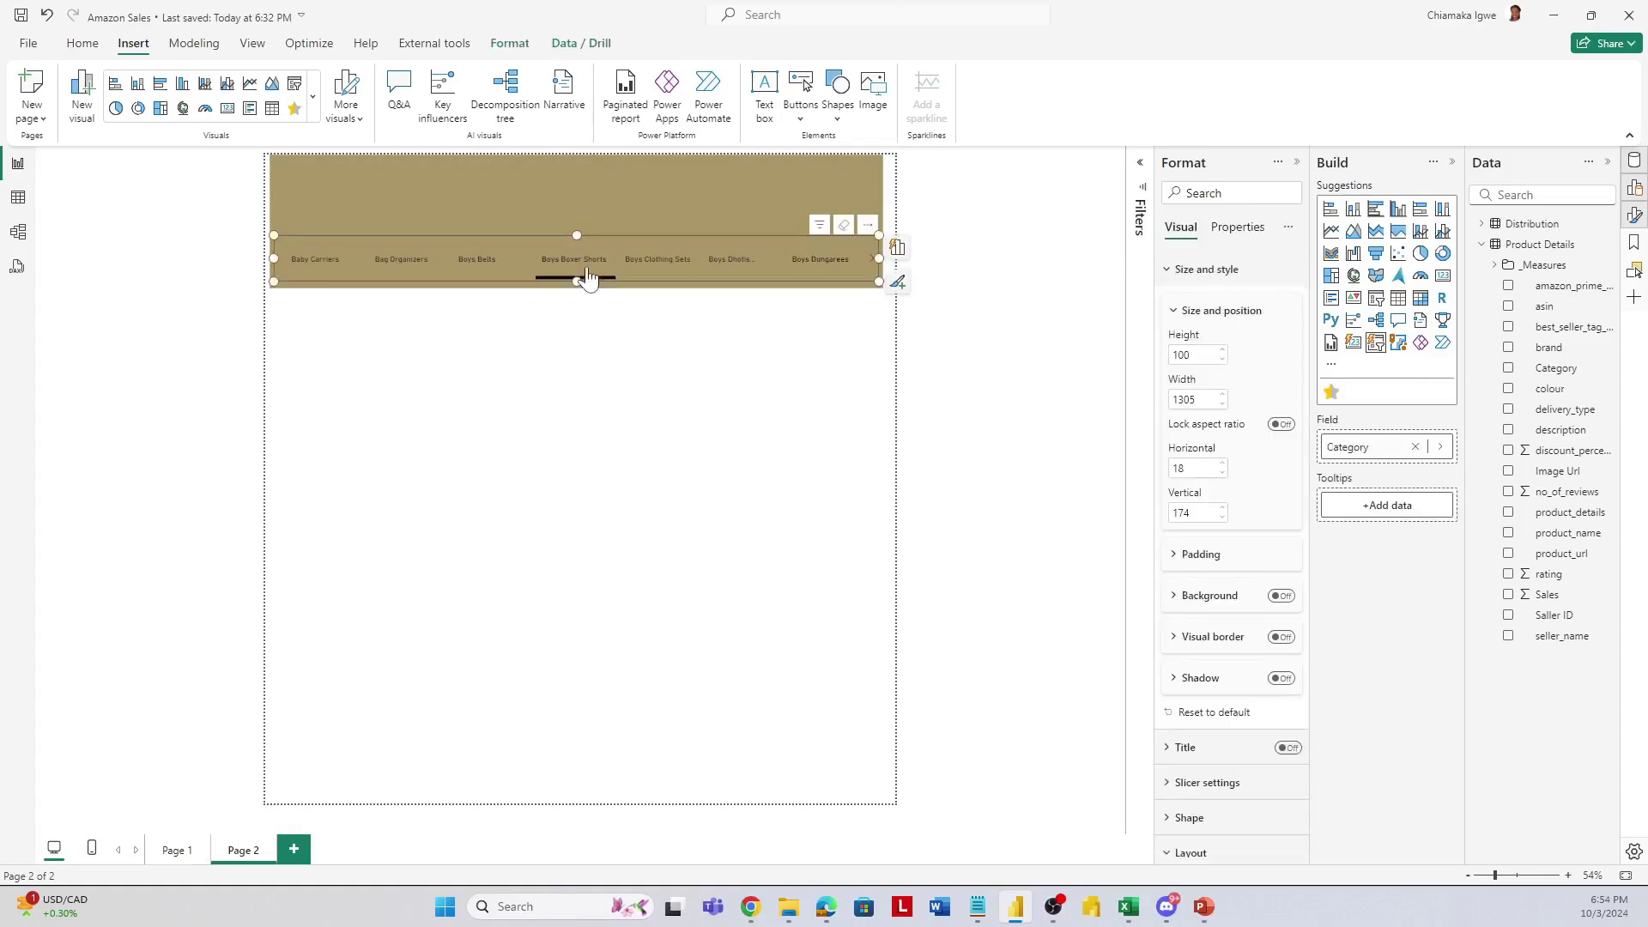
pyautogui.click(578, 399)
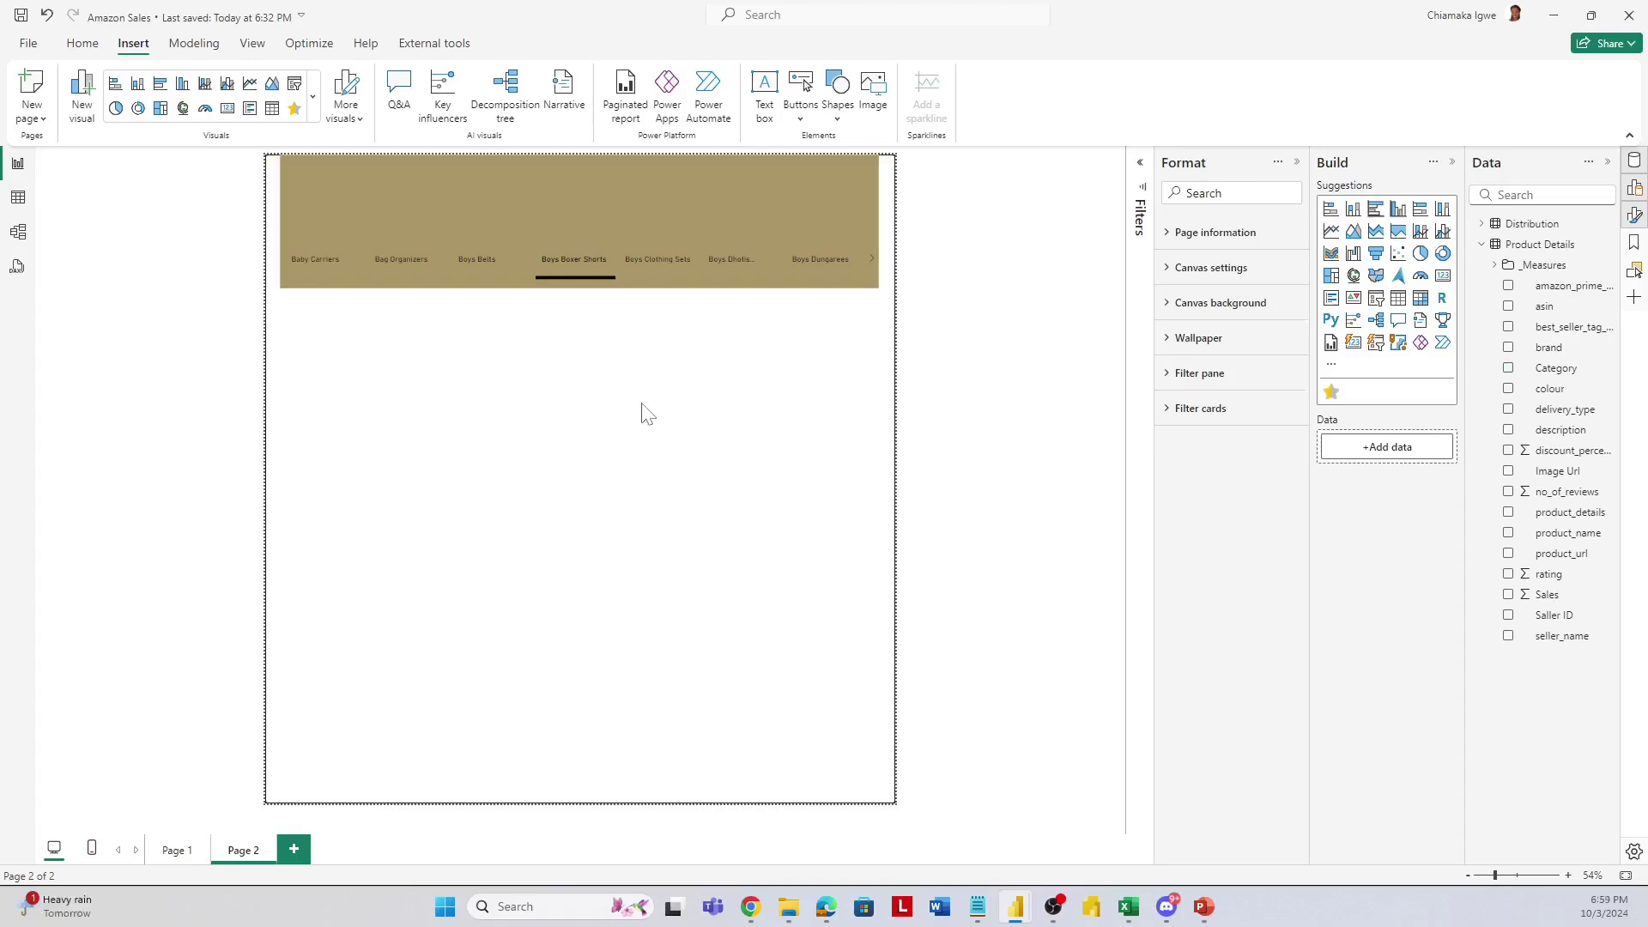
# Add a new card visual directly below the banner, narrow it to about half the banner's width, and slightly reduce its height.
pyautogui.click(1352, 348)
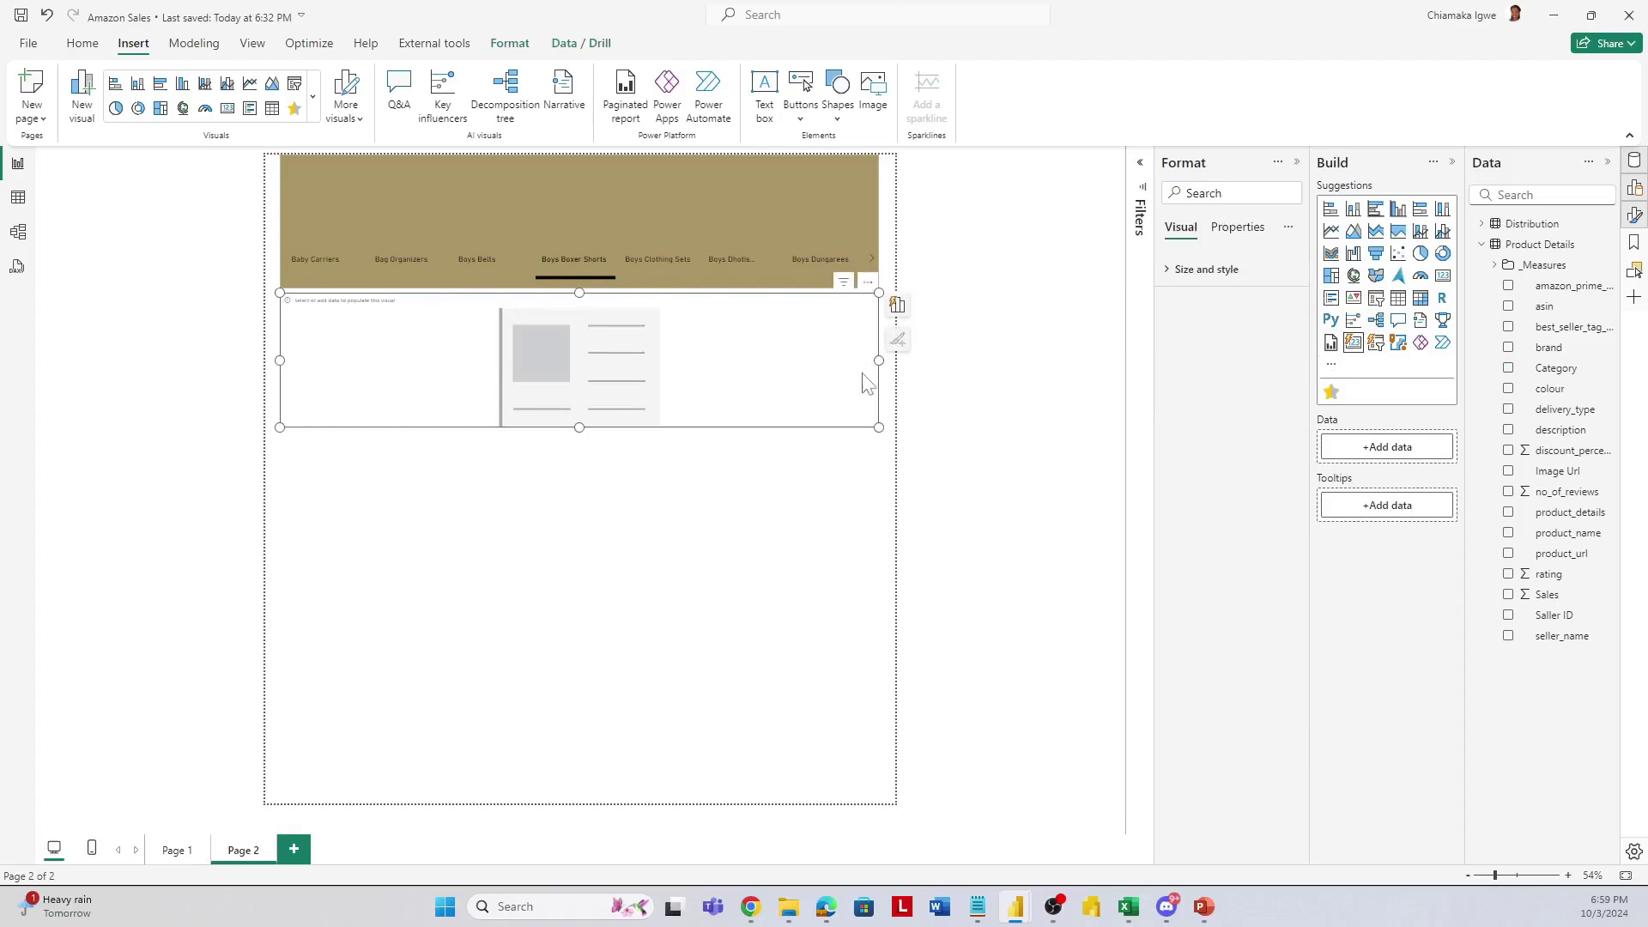
pyautogui.moveTo(879, 359); pyautogui.dragTo(583, 377)
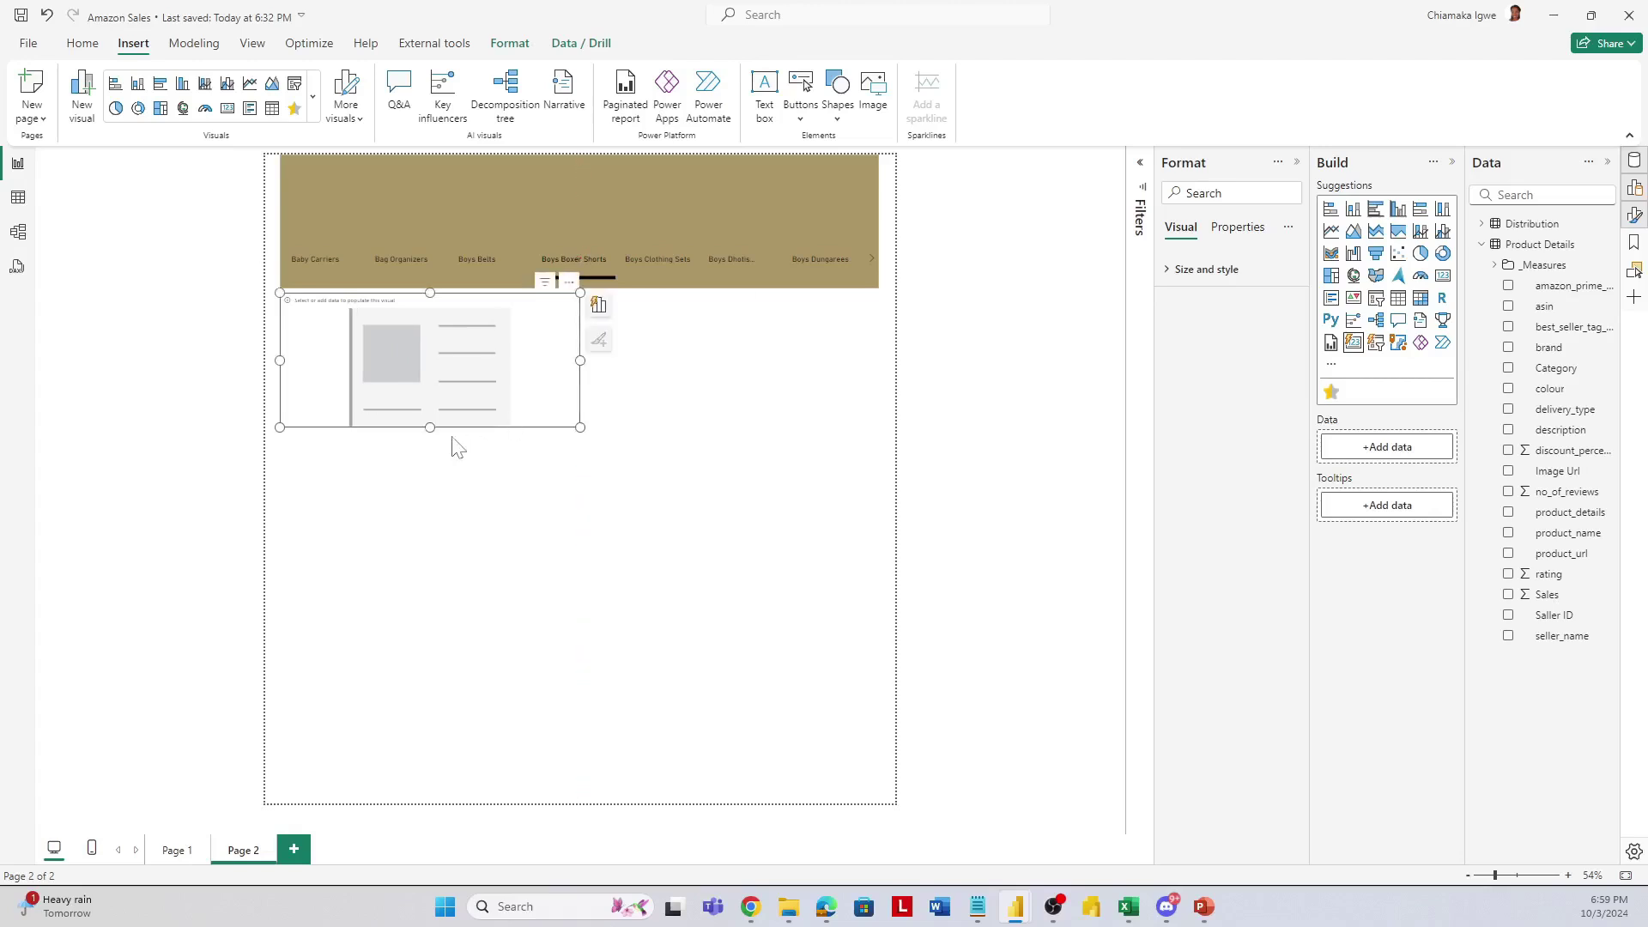
pyautogui.moveTo(430, 429); pyautogui.dragTo(435, 418)
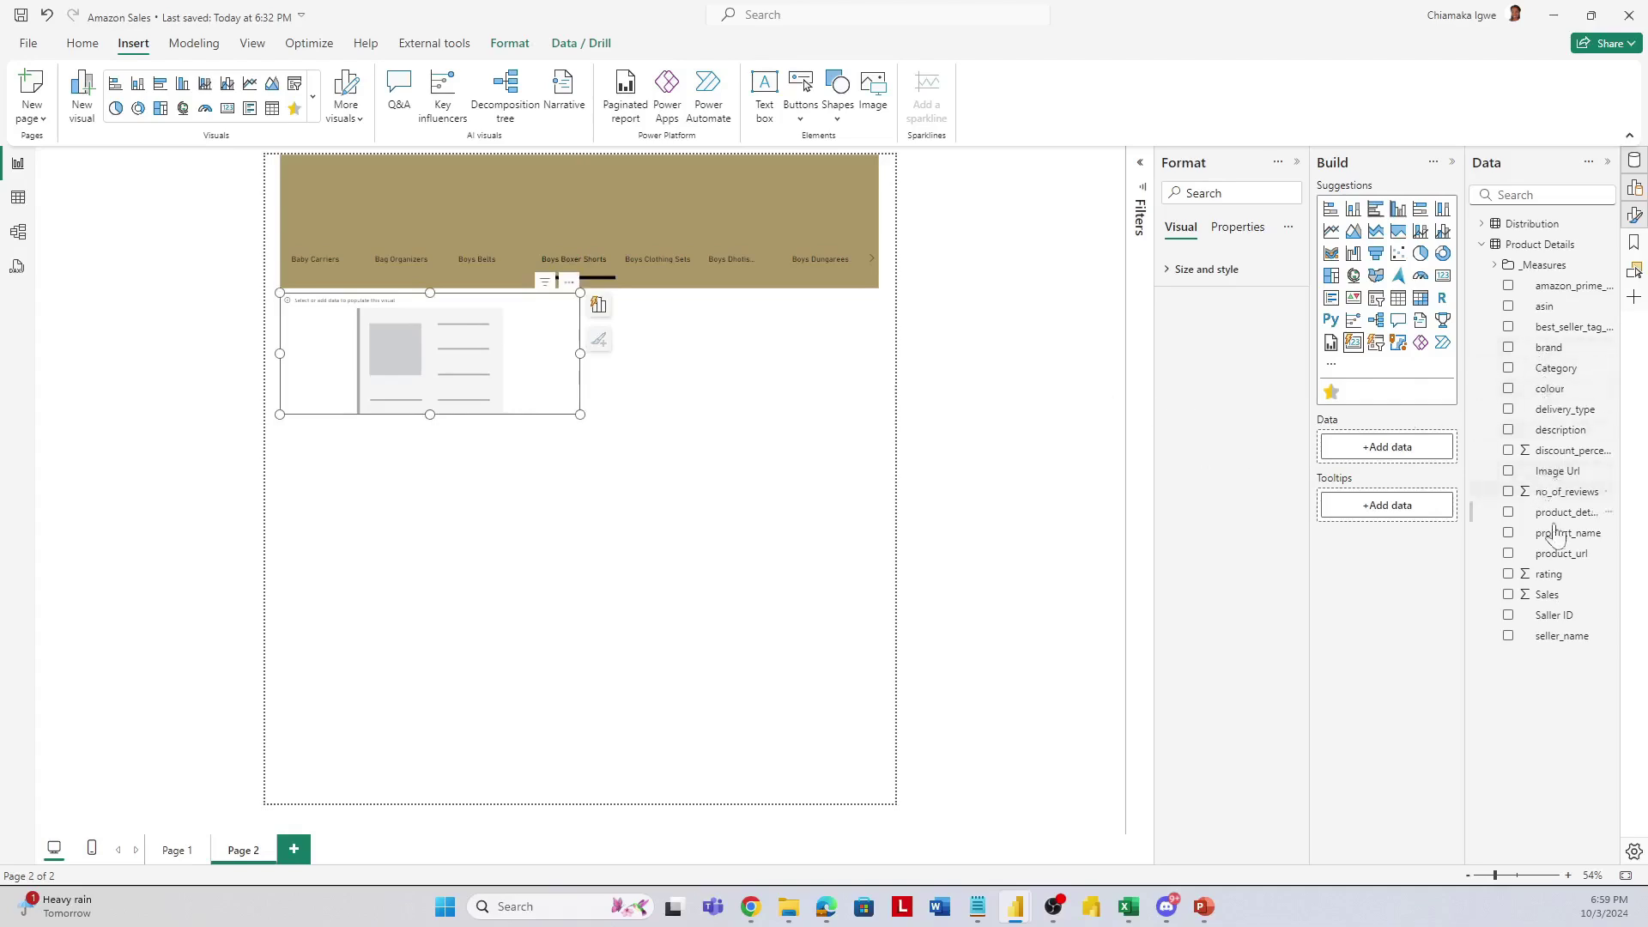
# Add the Total Sales measure and the Qty field from Distribution to the card.
pyautogui.click(1495, 267)
pyautogui.click(1567, 329)
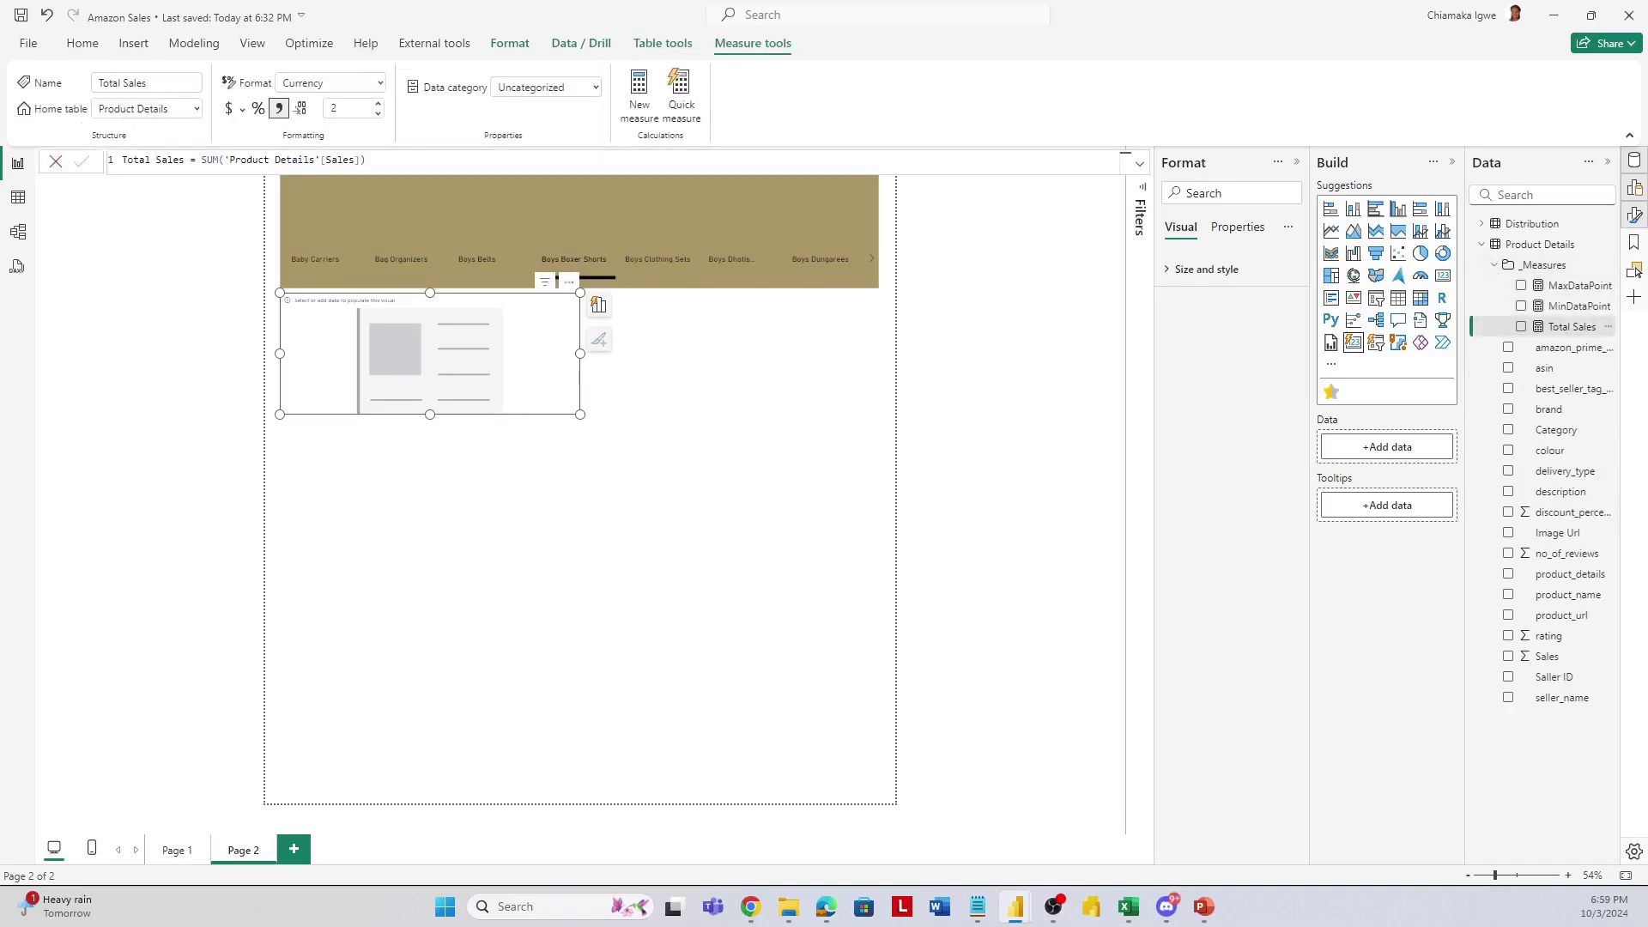
pyautogui.moveTo(1571, 333); pyautogui.dragTo(1394, 450)
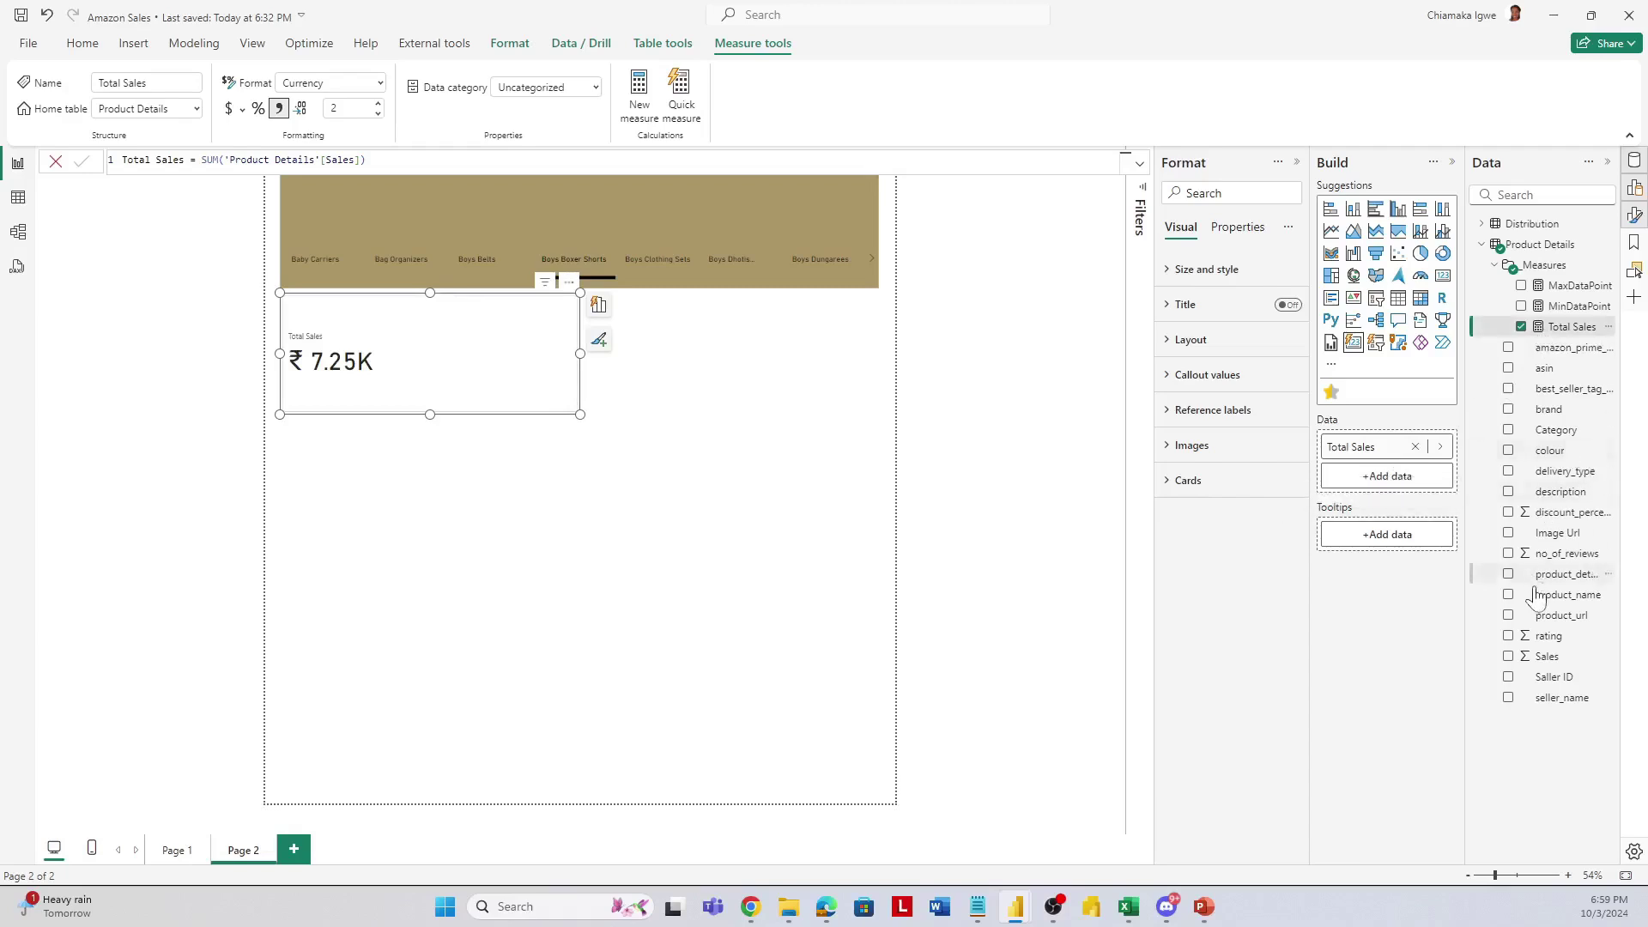
pyautogui.click(1480, 224)
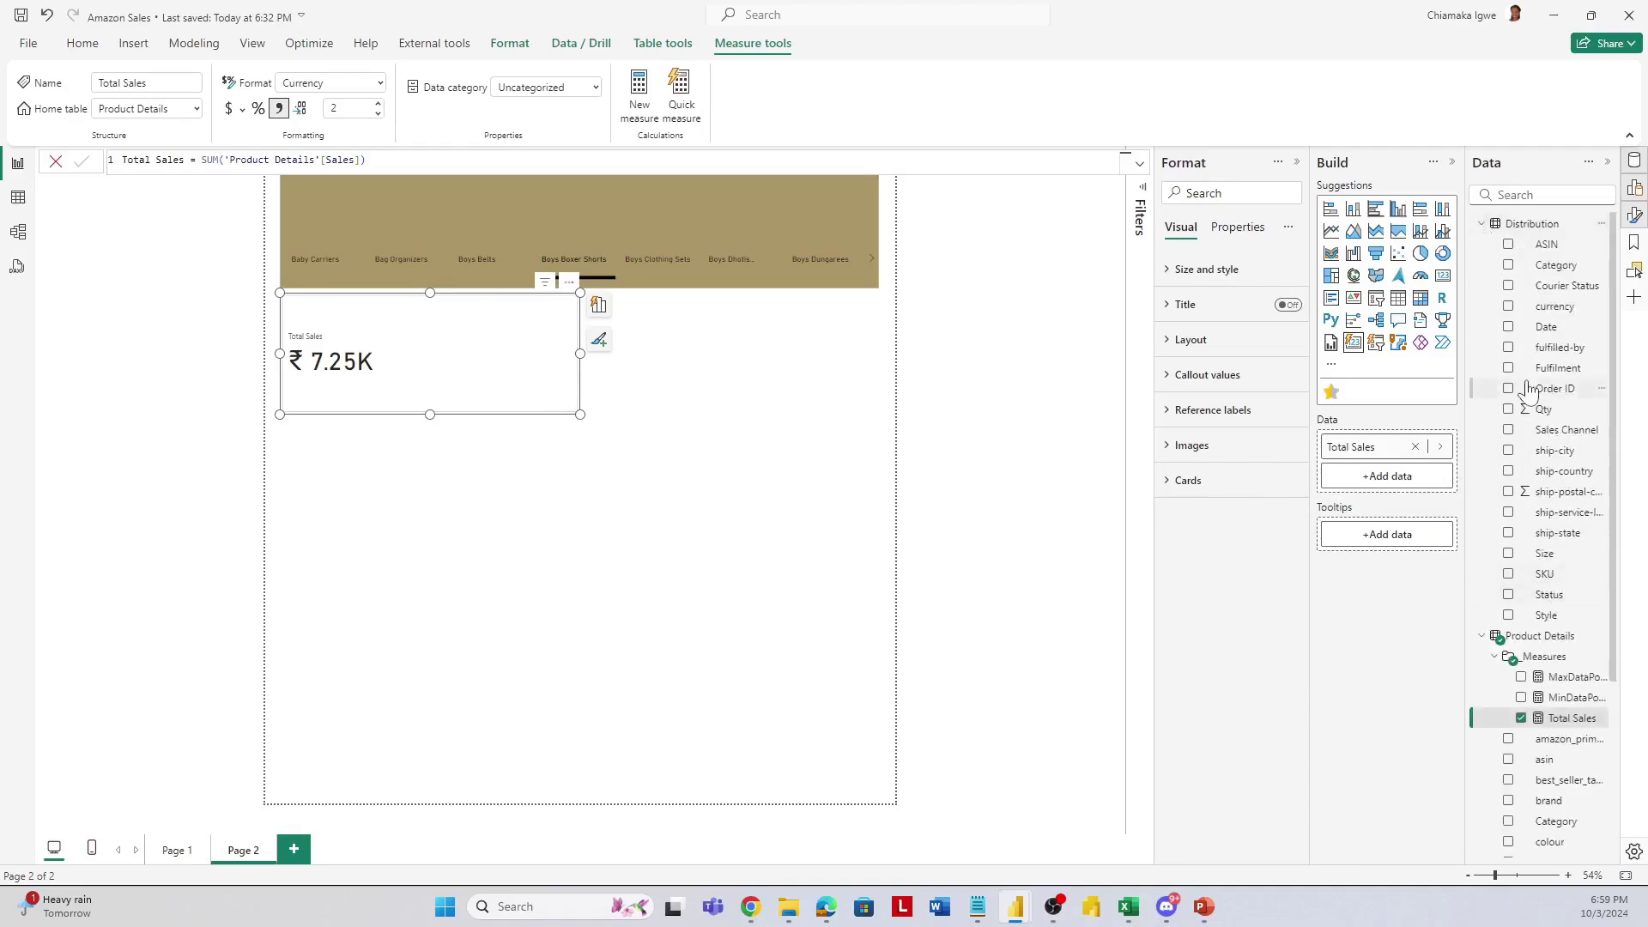
pyautogui.moveTo(1537, 424); pyautogui.dragTo(1371, 494)
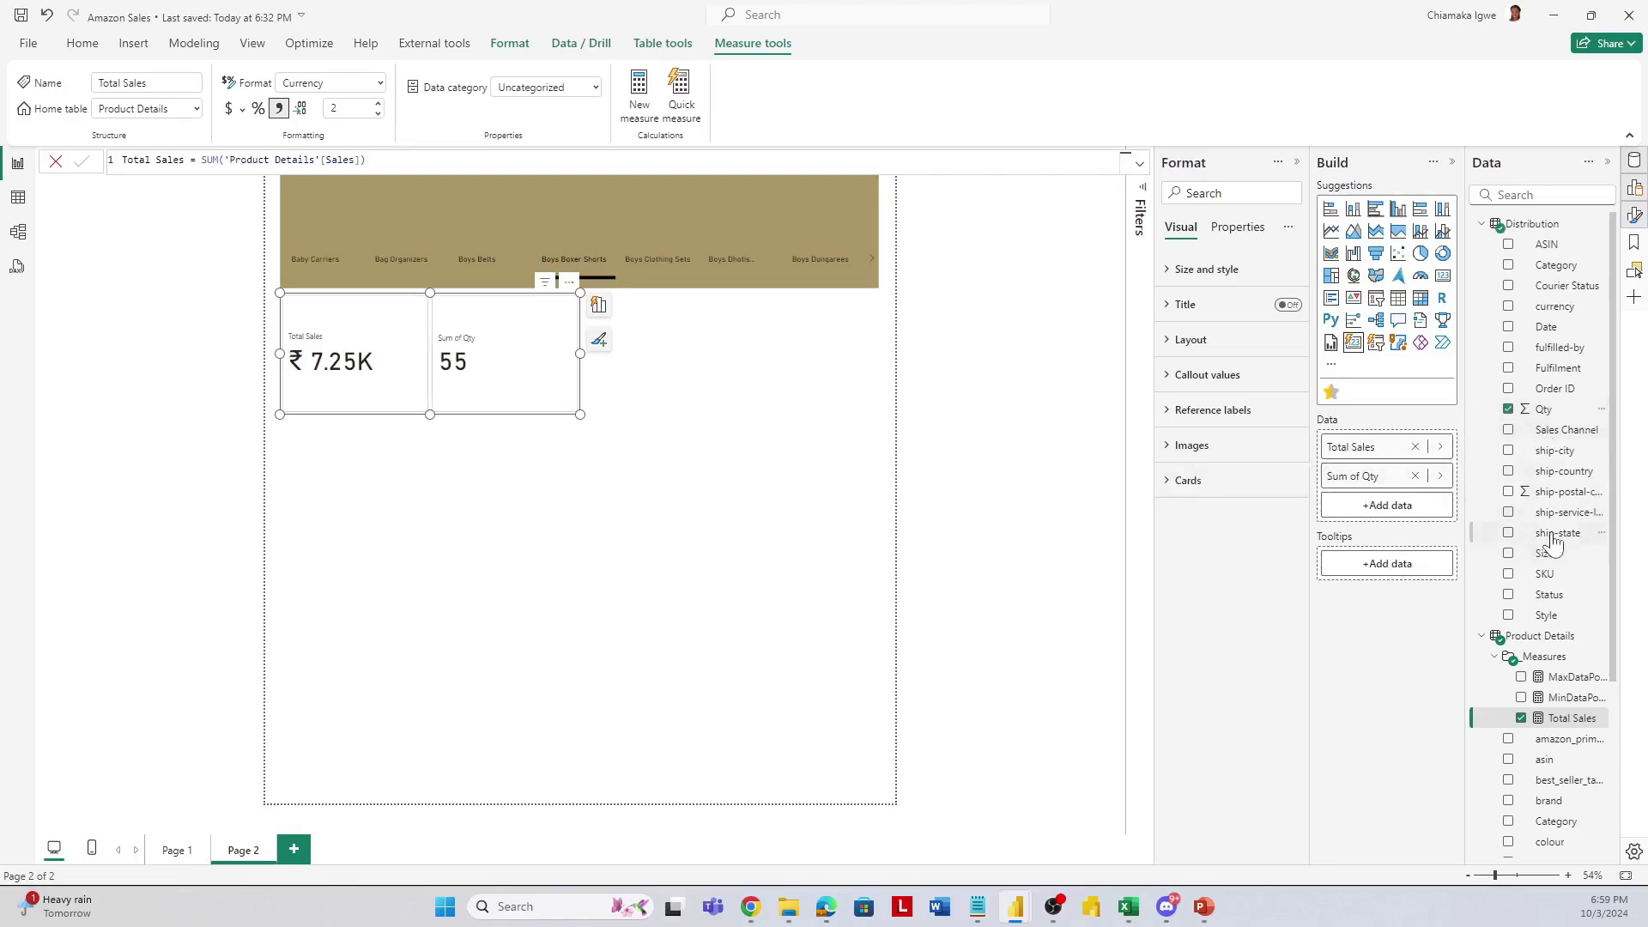
# Add ship-state from Distribution to the card and summarize it by Count (Distinct).
pyautogui.moveTo(1554, 543); pyautogui.dragTo(1398, 526)
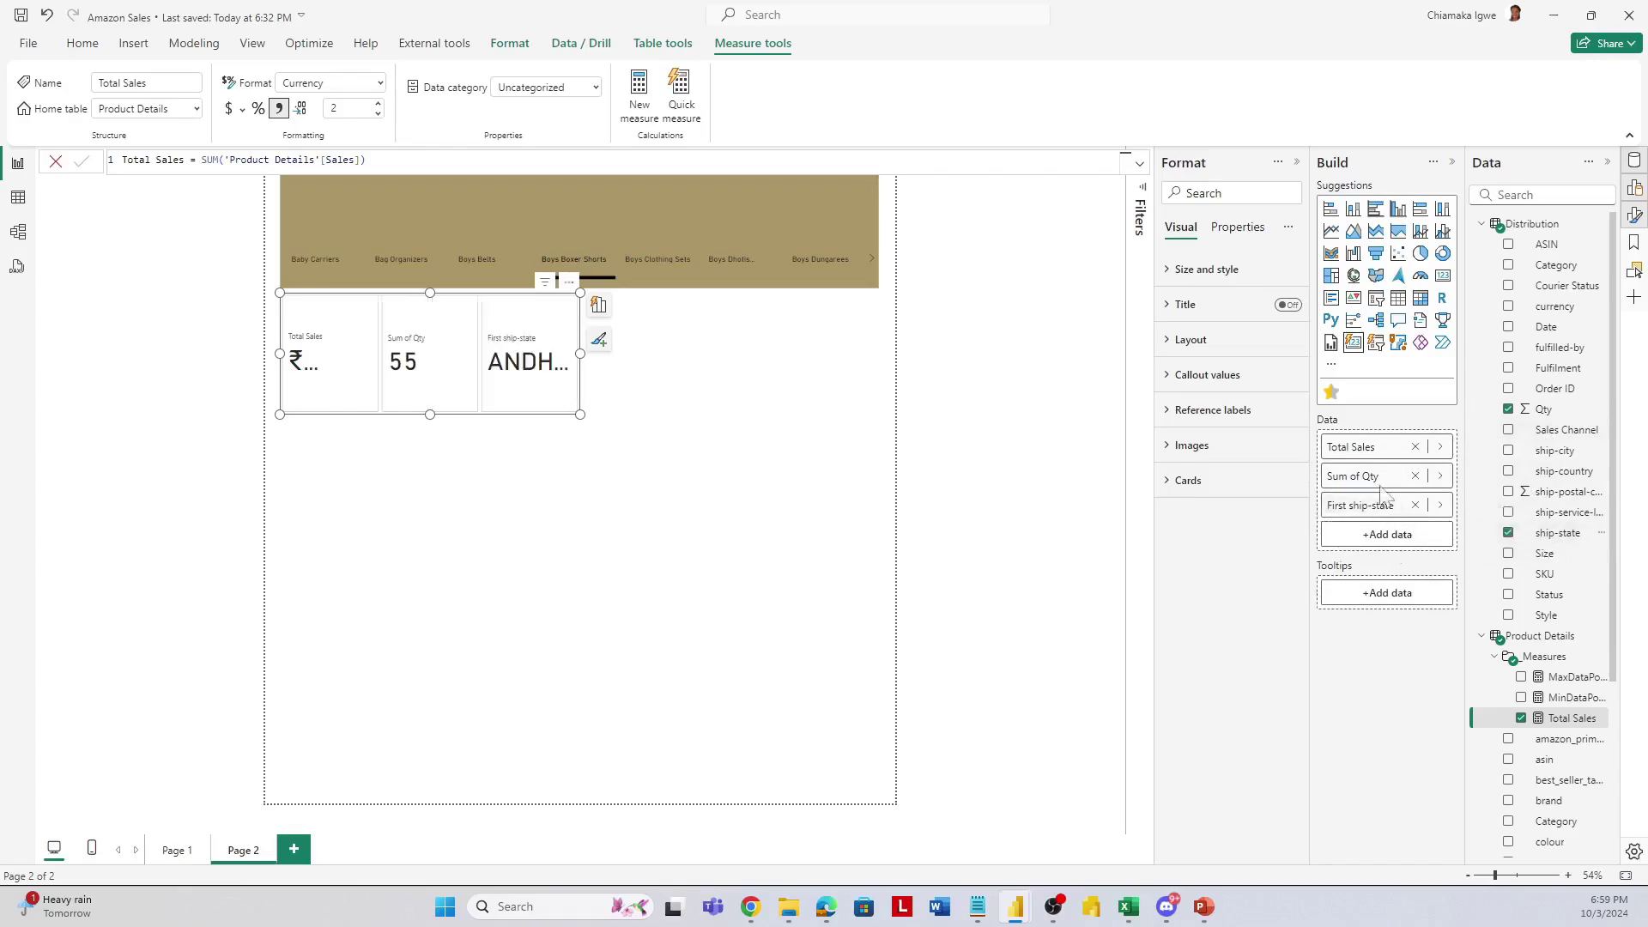
pyautogui.click(1440, 505)
pyautogui.click(1553, 554)
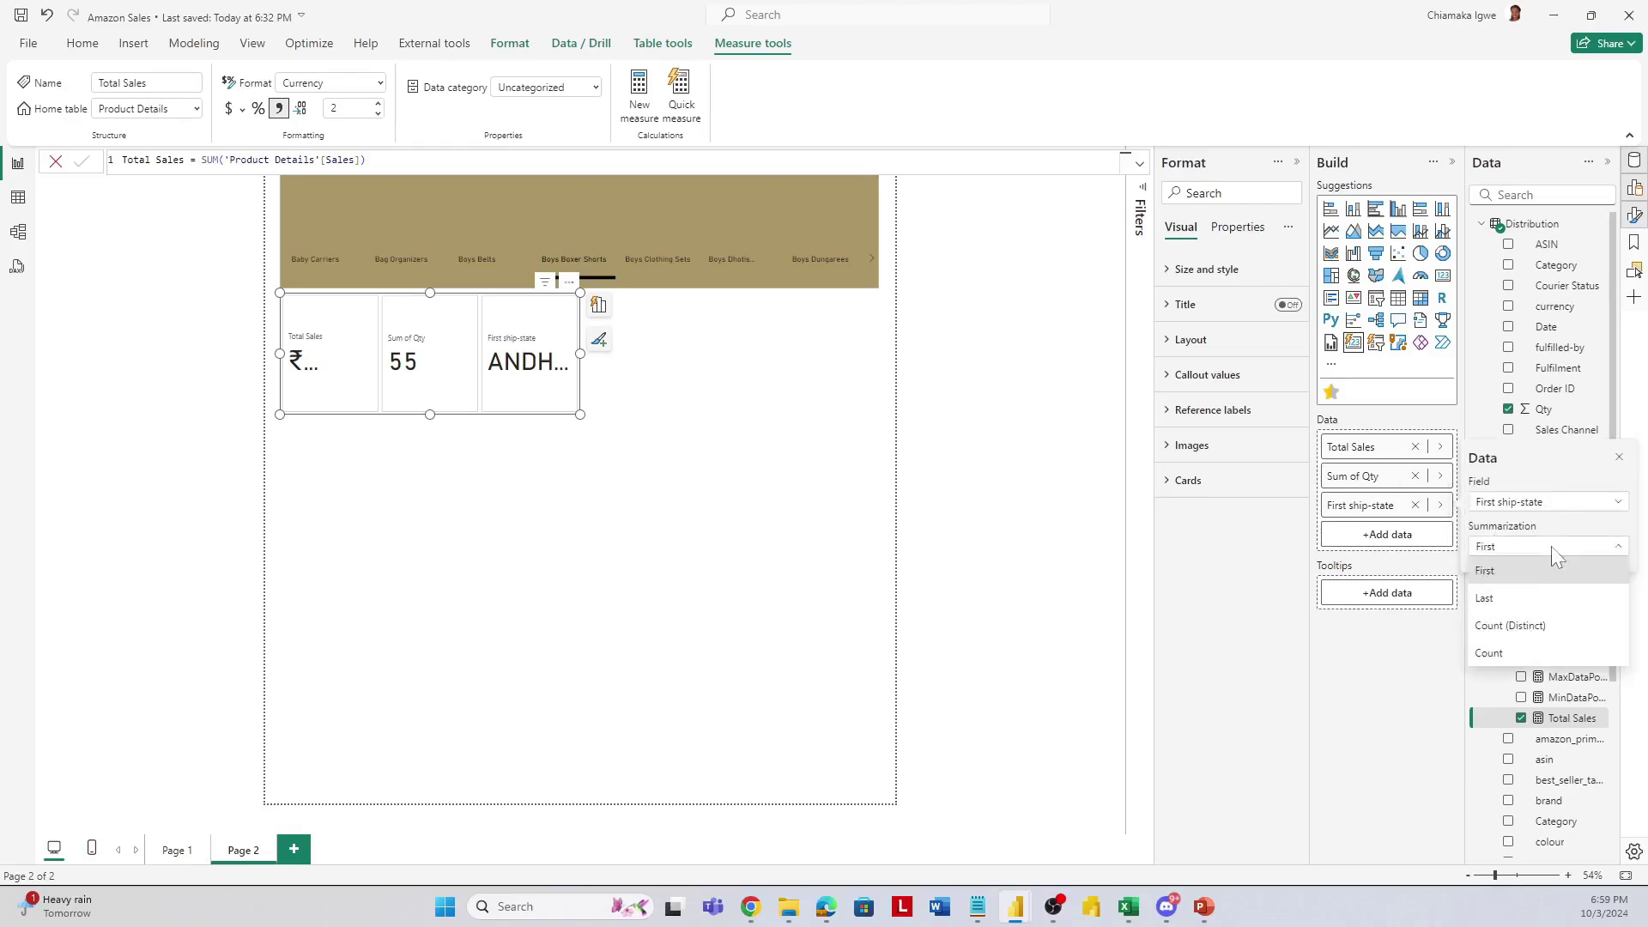
pyautogui.click(1557, 629)
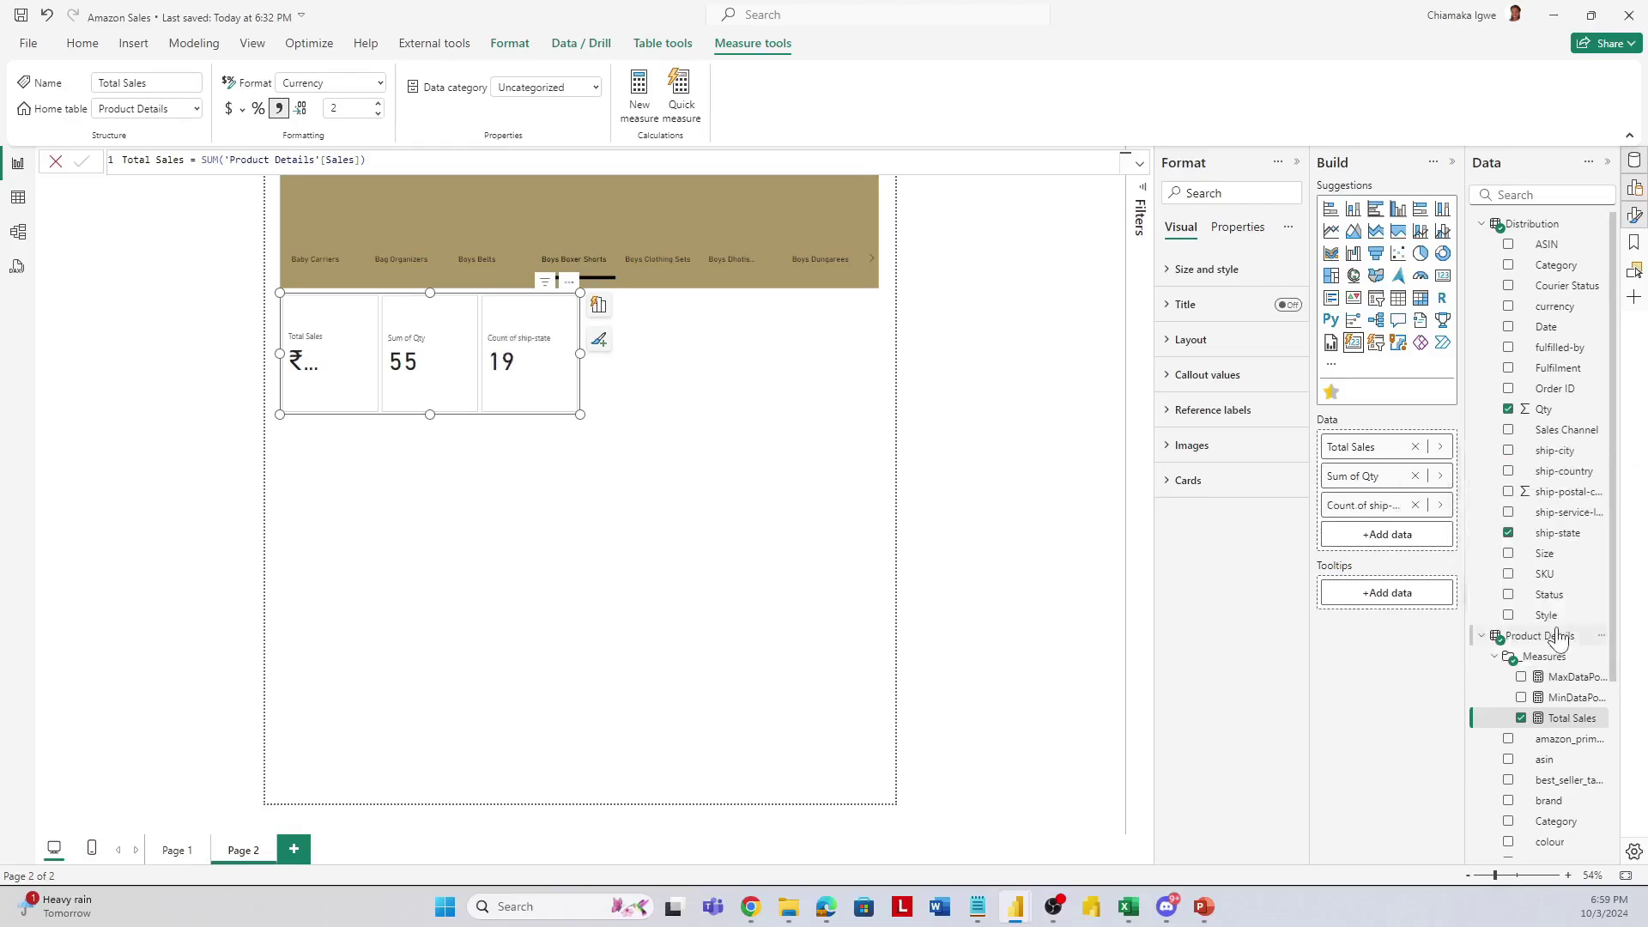
# Rename the card's quantity field as Quantity and its ship-state count as No of States.
pyautogui.doubleClick(1377, 475)
pyautogui.write('Quantity')
pyautogui.doubleClick(1365, 505)
pyautogui.press('BackSpace')
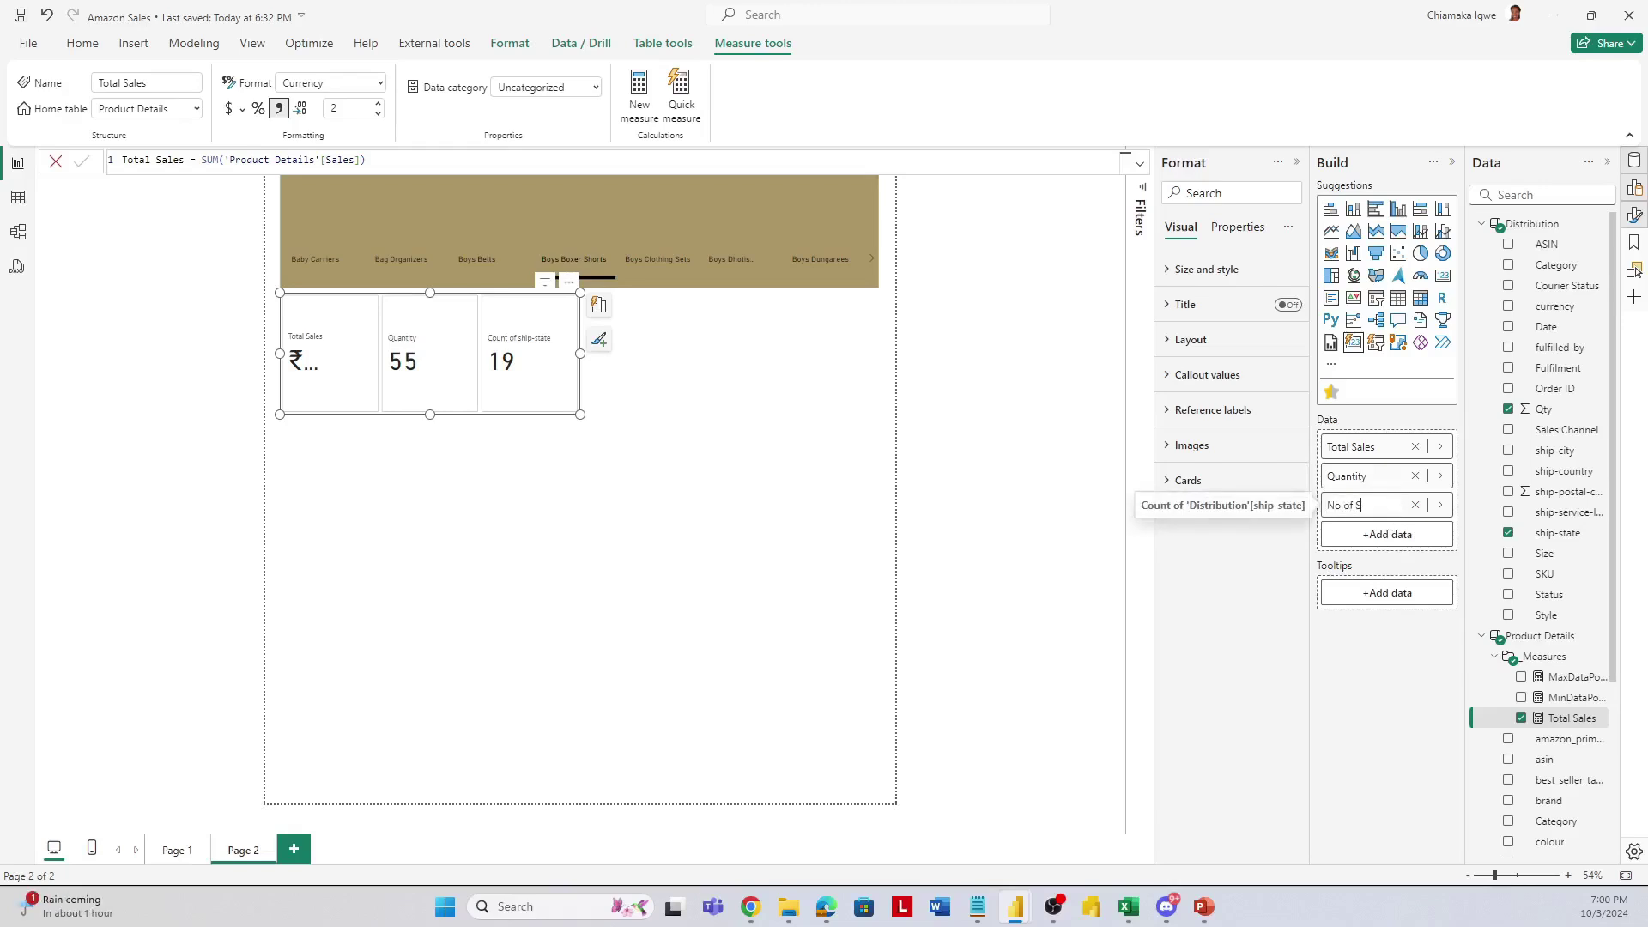
pyautogui.write('No of States')
pyautogui.press('Return')
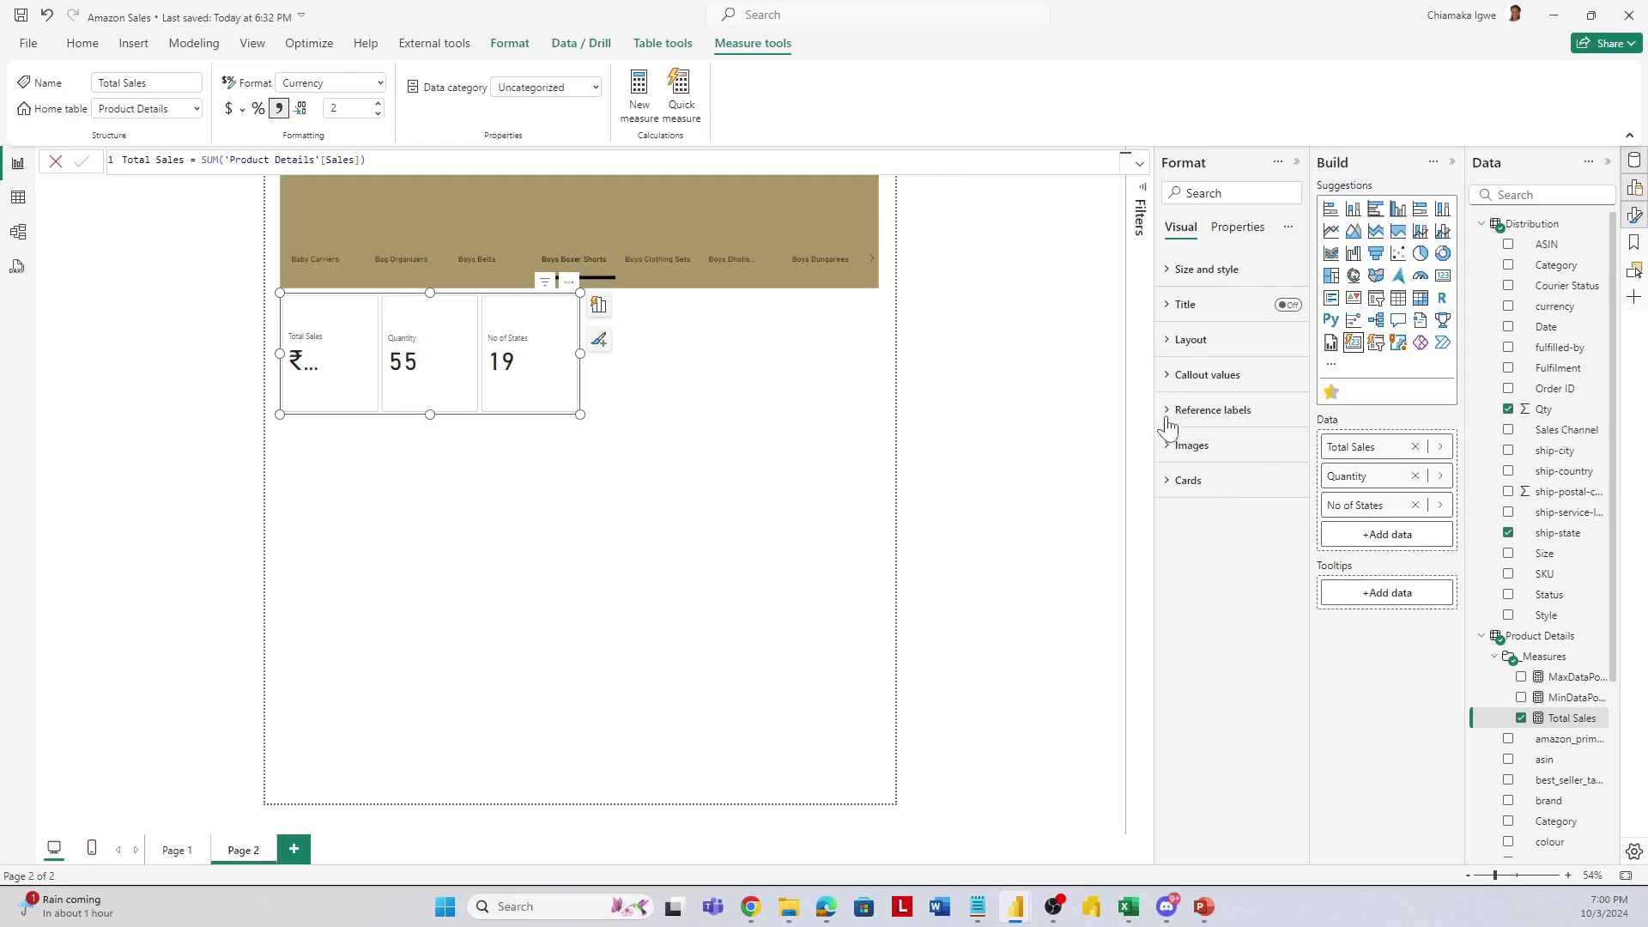
# Set the callout value font size of the card's Total Sales series to 40.
pyautogui.click(1201, 270)
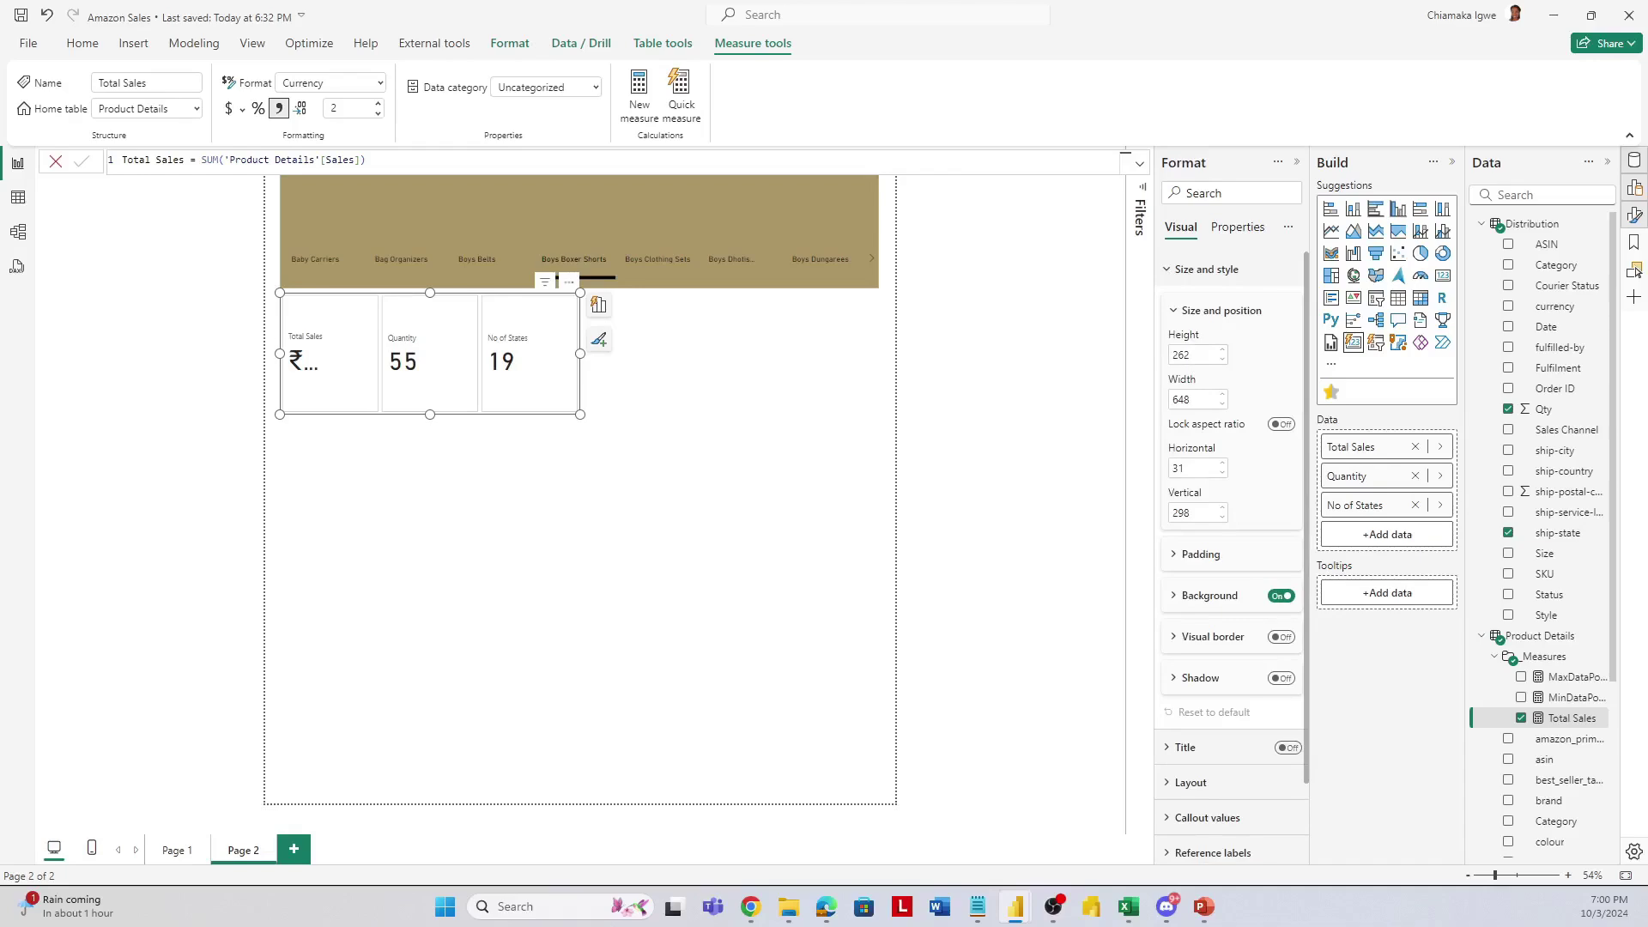
pyautogui.scroll(-1, 1222, 506)
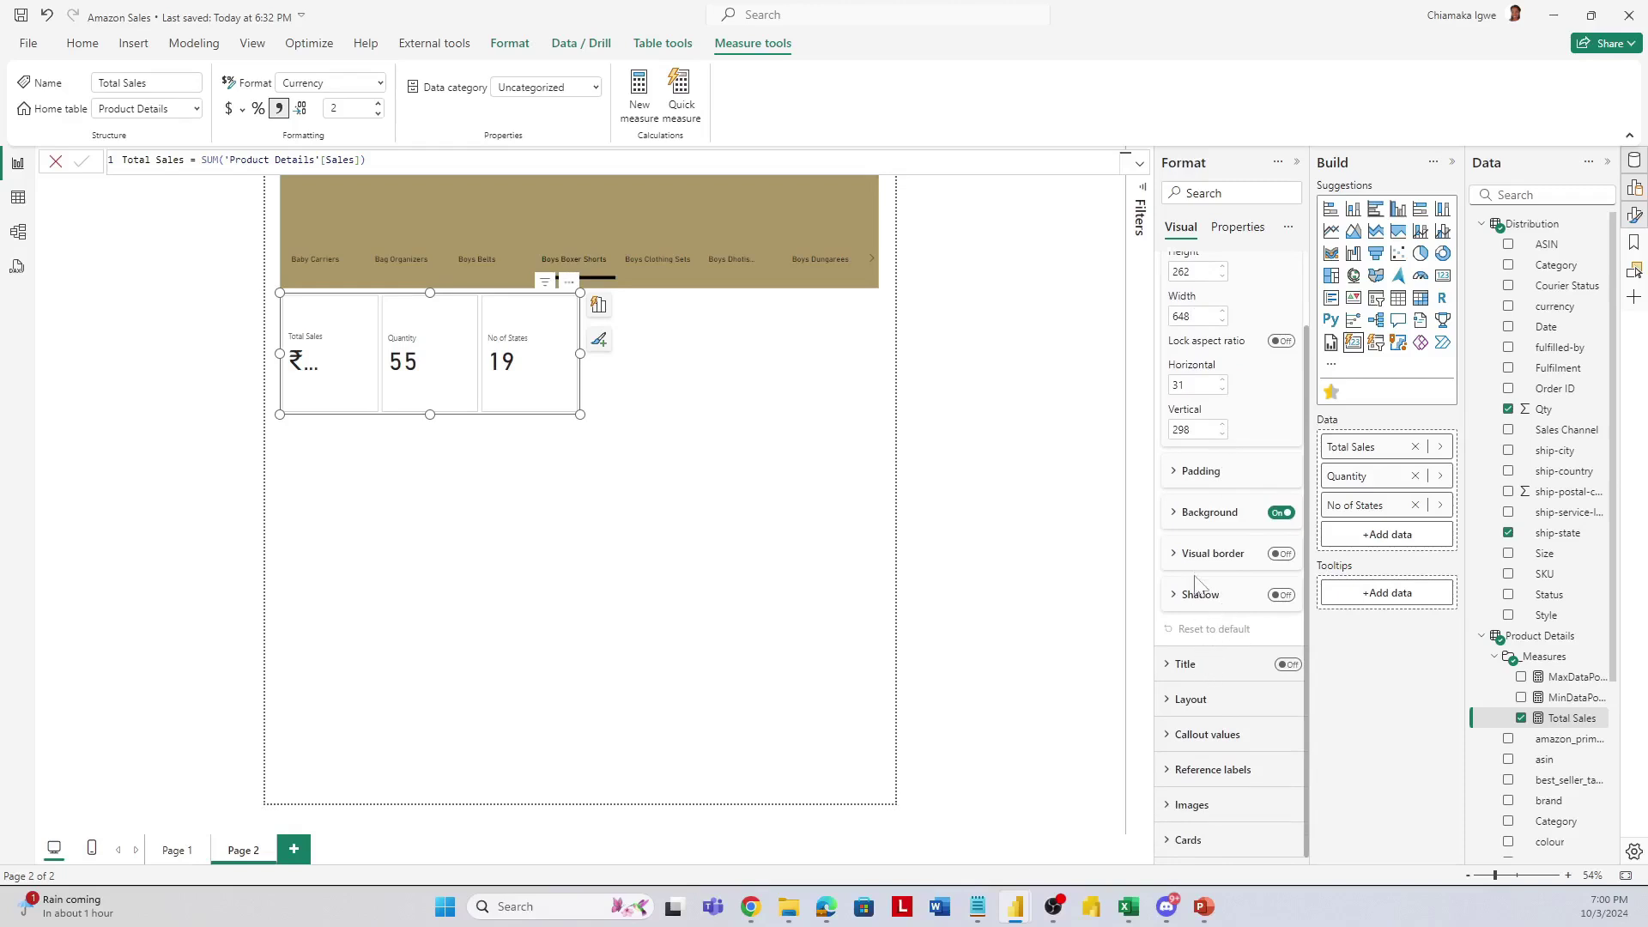
pyautogui.click(1169, 736)
pyautogui.scroll(-3, 1202, 704)
pyautogui.click(1258, 563)
pyautogui.click(1210, 611)
pyautogui.click(1270, 649)
pyautogui.write('40')
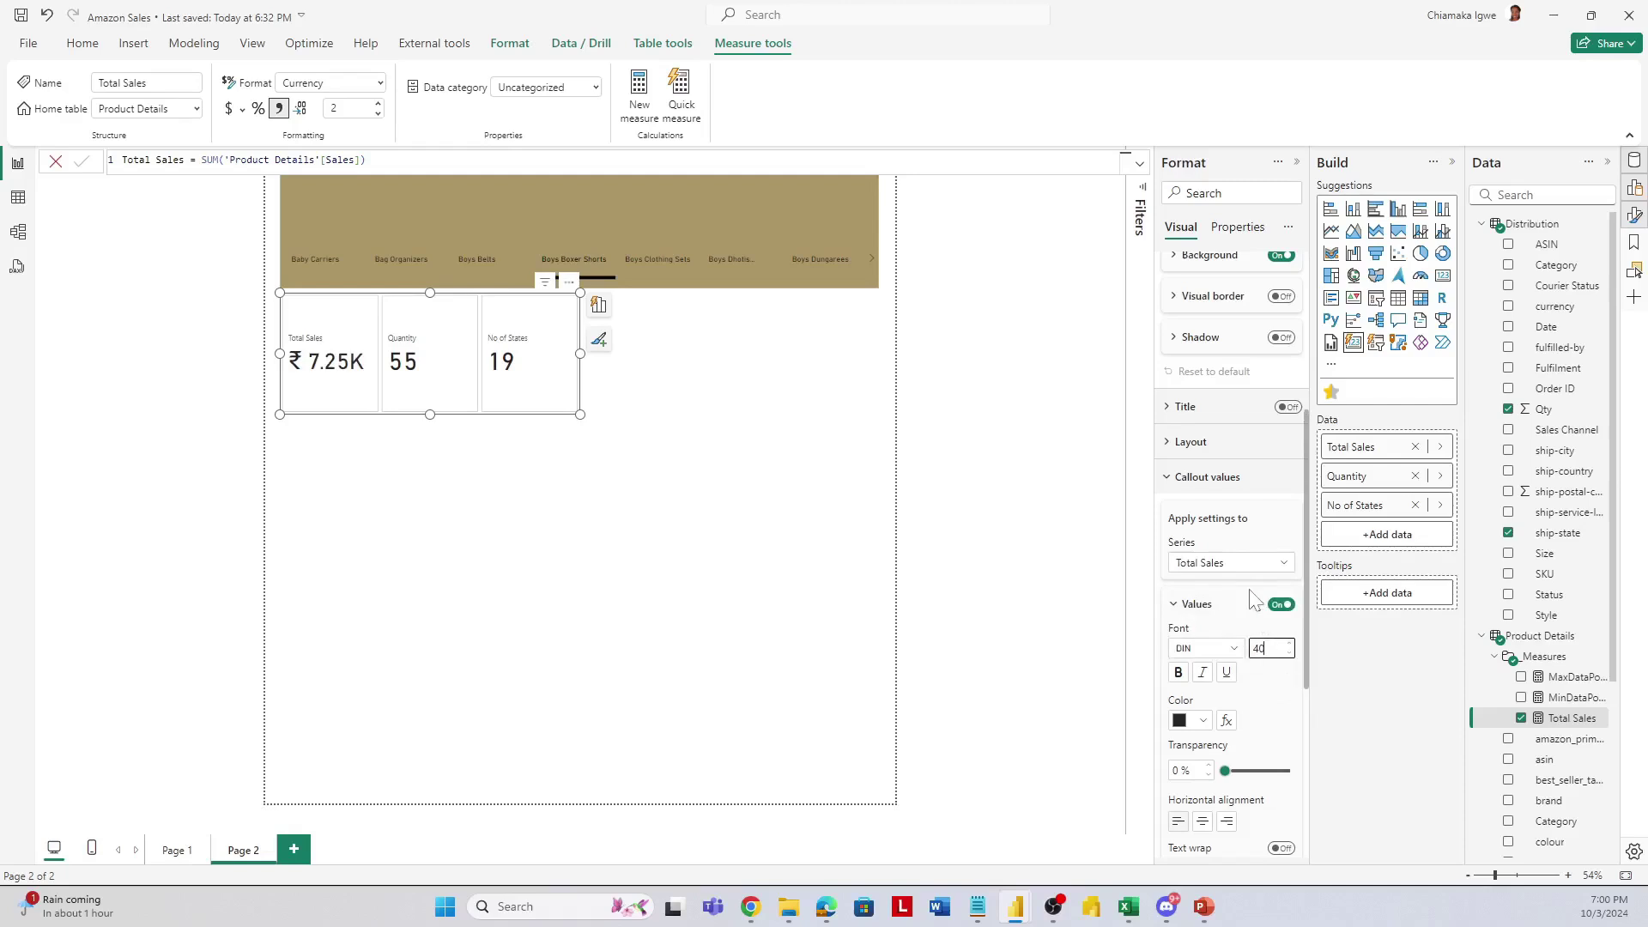
# Set the callout value font size to 40 for both the Quantity and No of States series.
pyautogui.click(1227, 563)
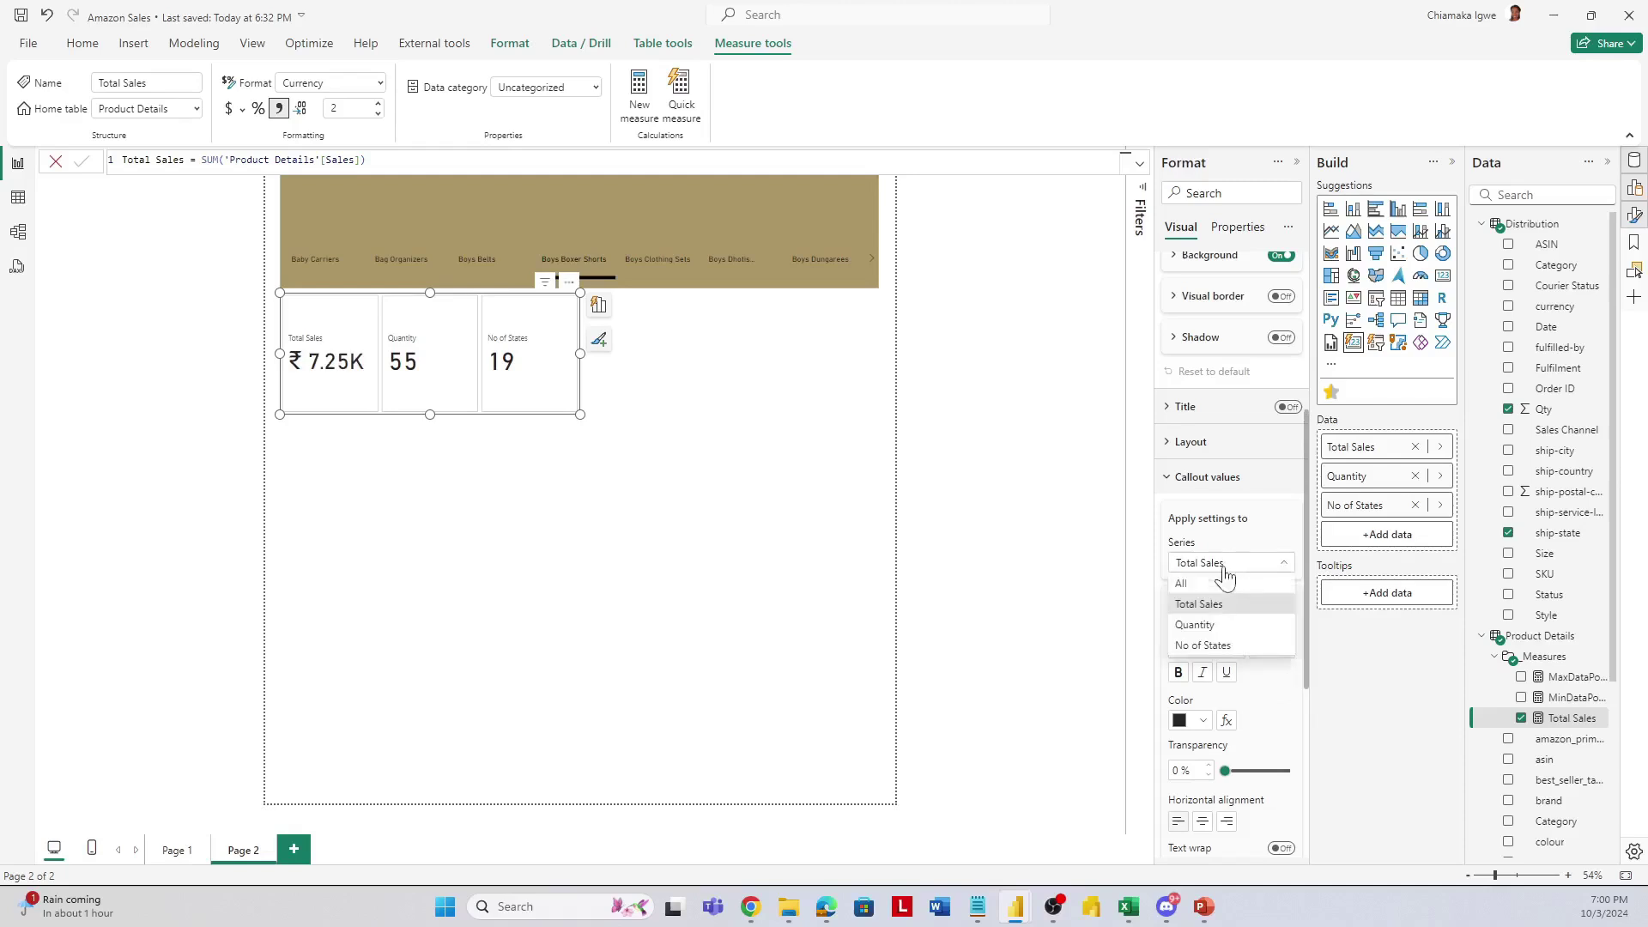
pyautogui.click(1210, 627)
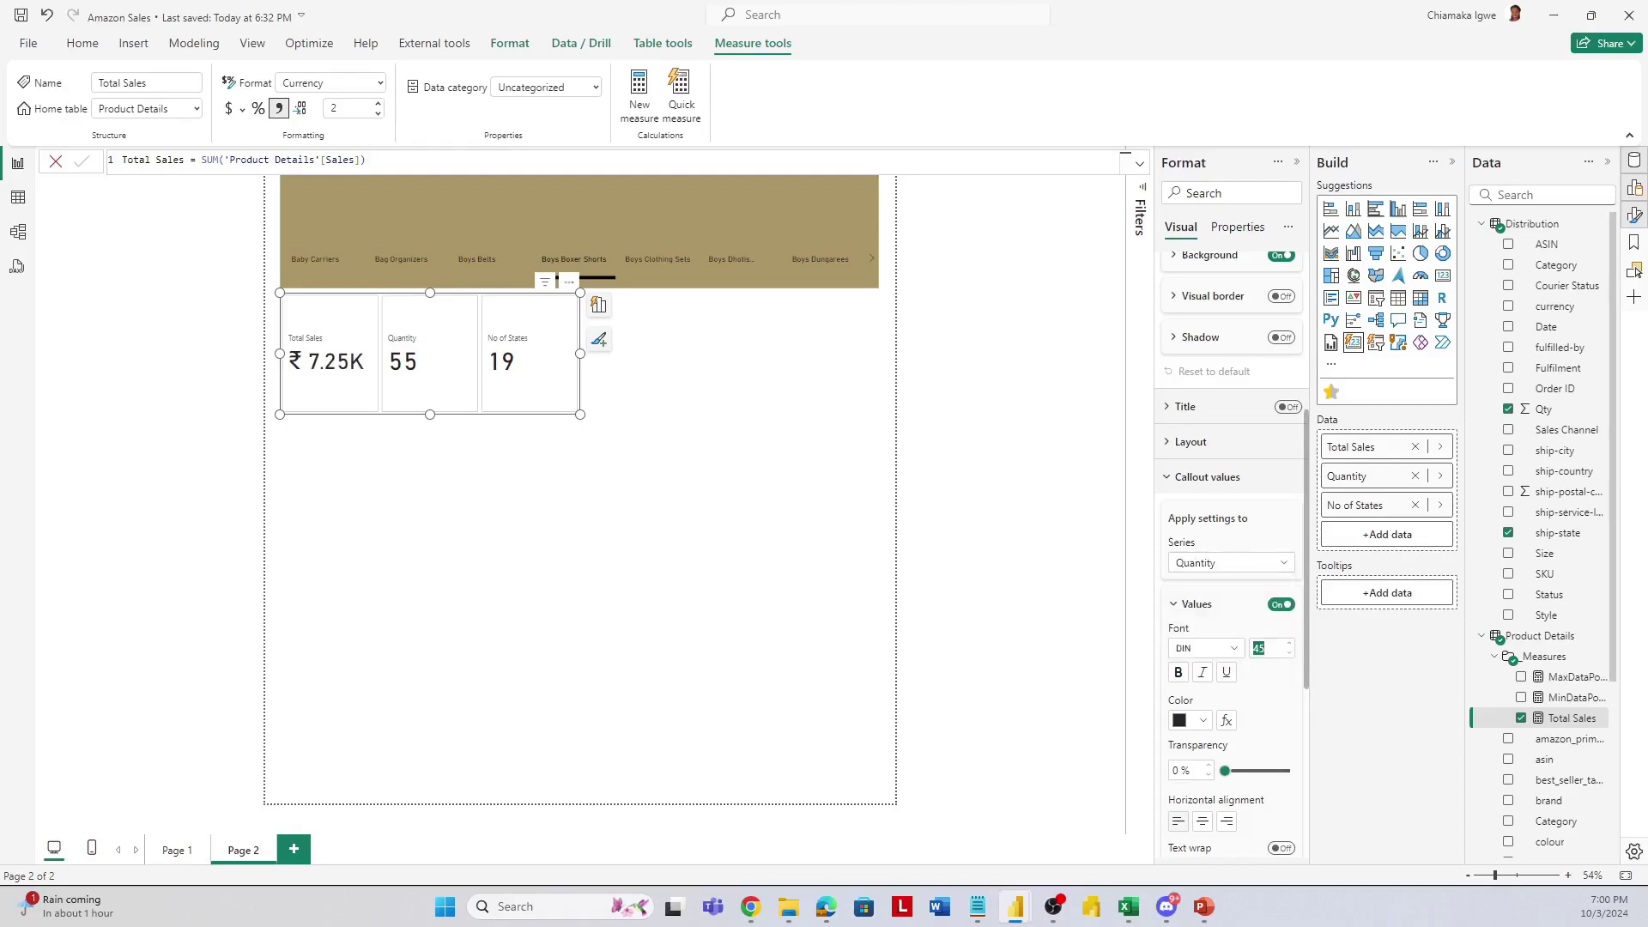
pyautogui.write('40')
pyautogui.press('Return')
pyautogui.click(1198, 566)
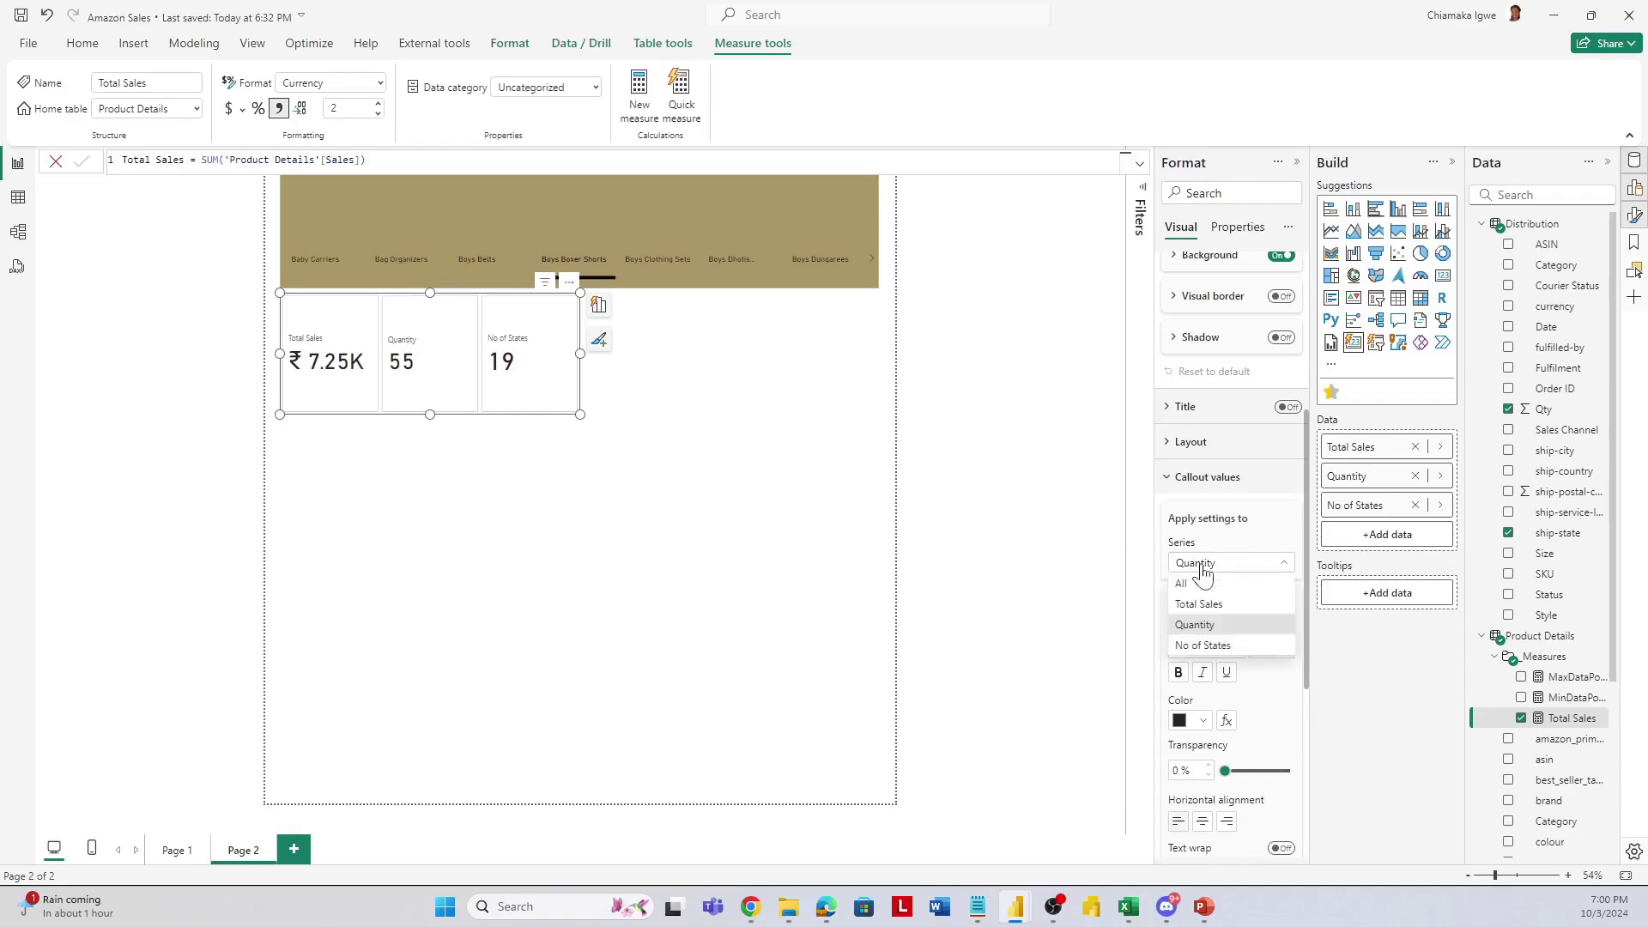
pyautogui.click(1231, 645)
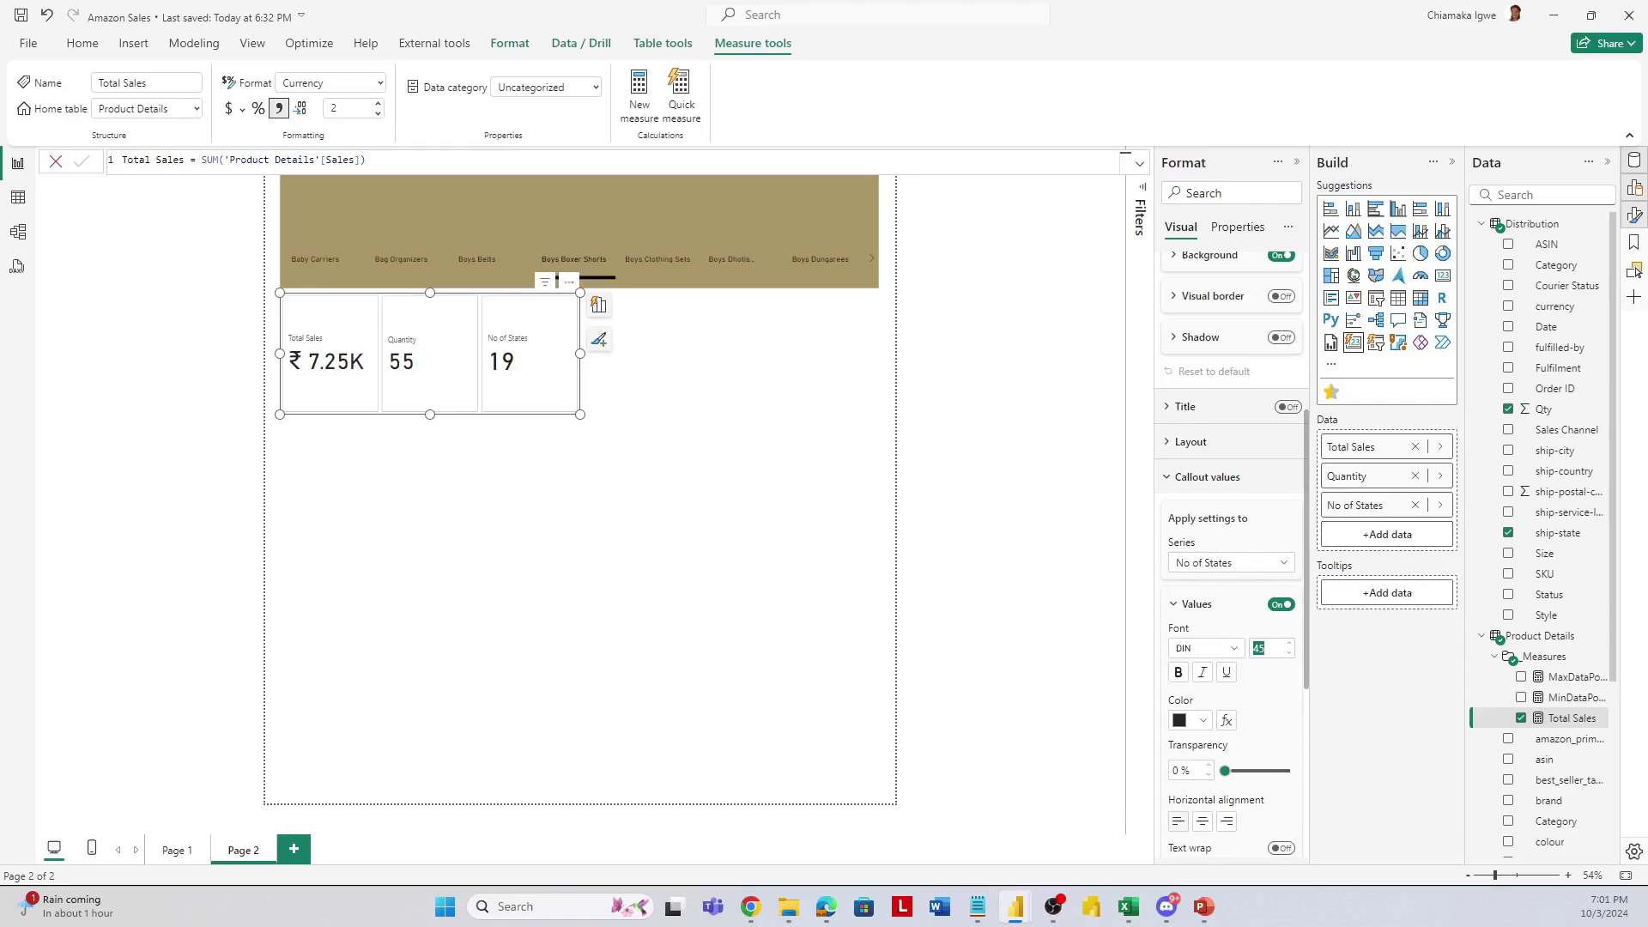
pyautogui.write('40')
pyautogui.press('Return')
# Set the label font size of the No of States series to 17.
pyautogui.scroll(-4, 1267, 712)
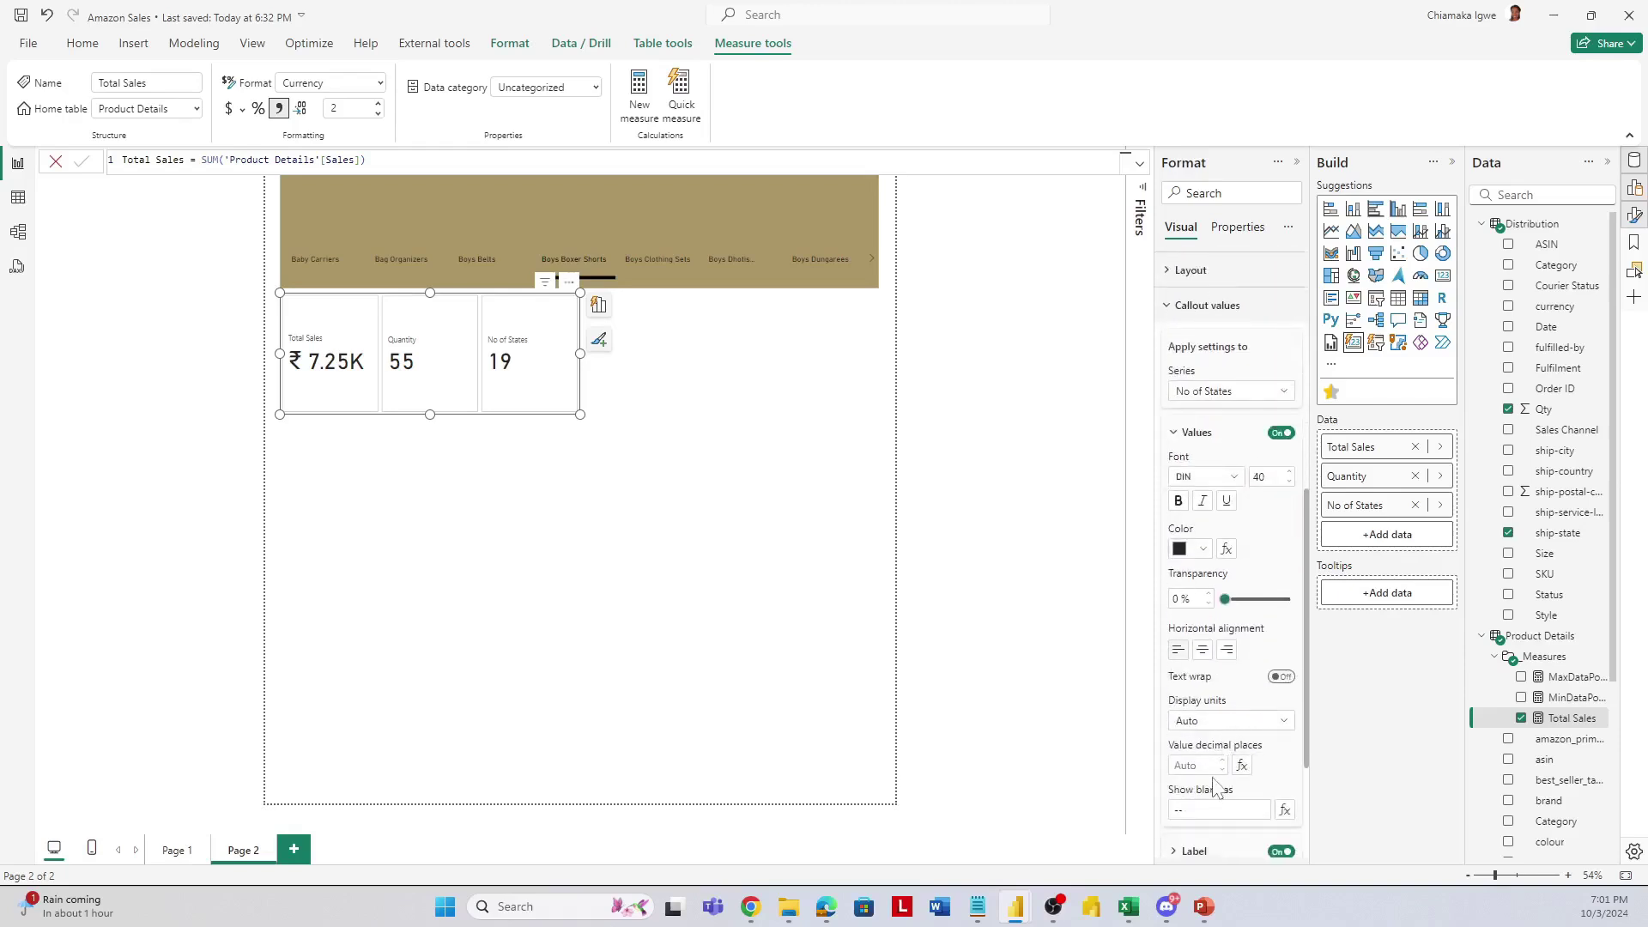
pyautogui.scroll(-4, 1217, 789)
pyautogui.click(1175, 661)
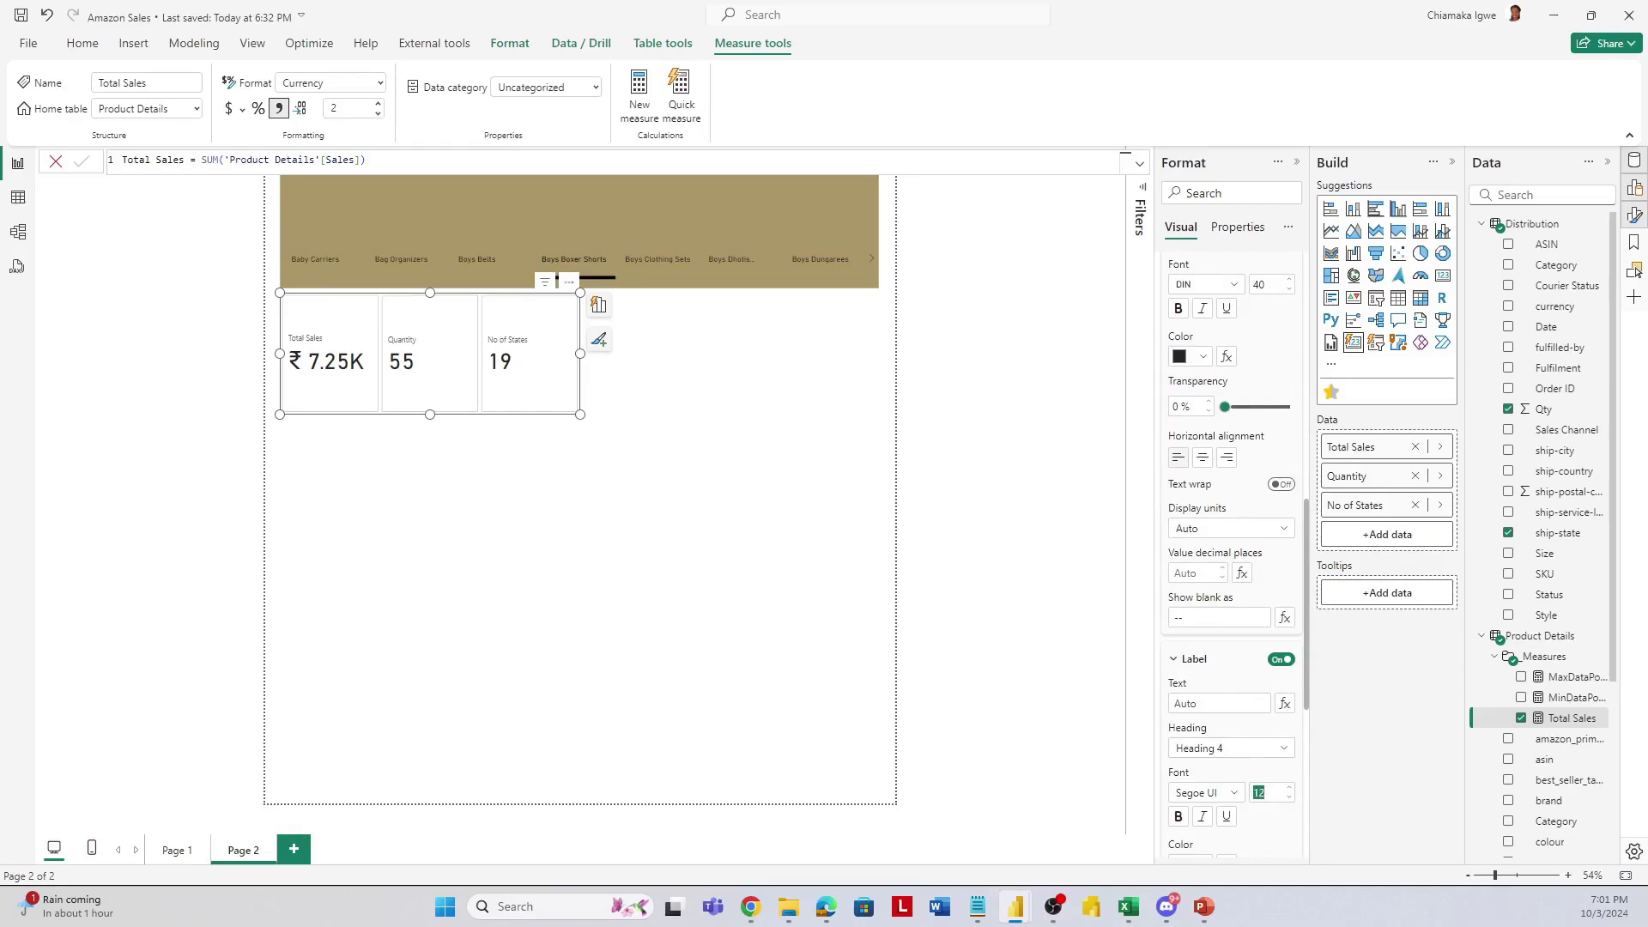
pyautogui.write('17')
# Enlarge the callout label font for all series to match the No of States label.
pyautogui.scroll(9, 1210, 652)
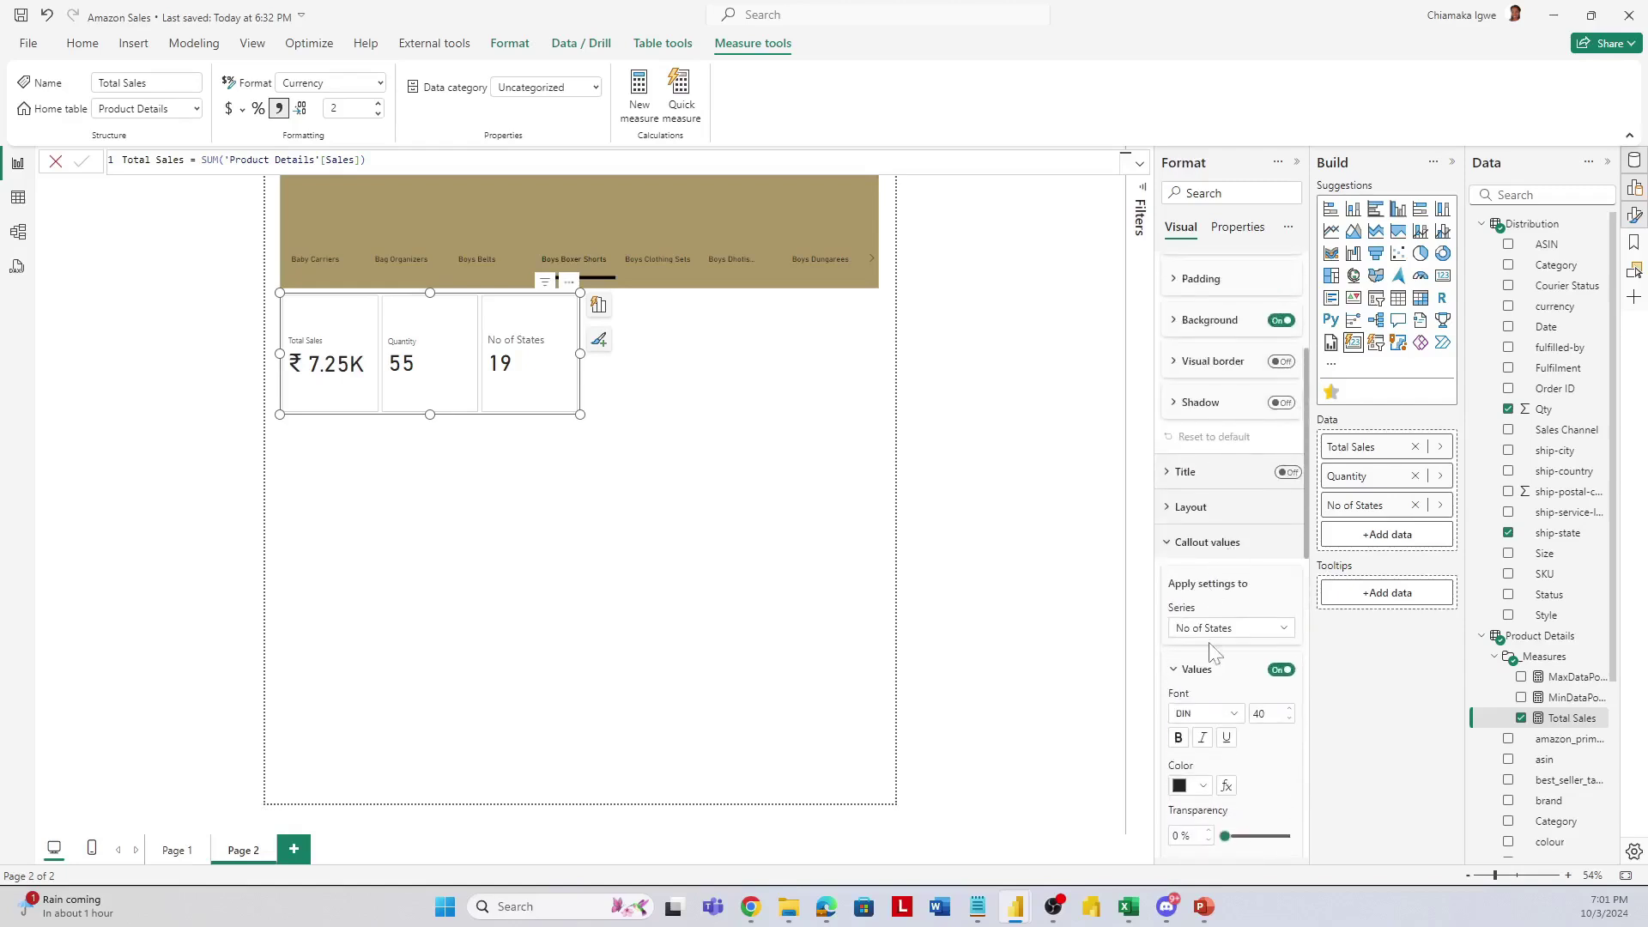
pyautogui.click(1222, 644)
pyautogui.click(1206, 651)
pyautogui.scroll(-5, 1270, 729)
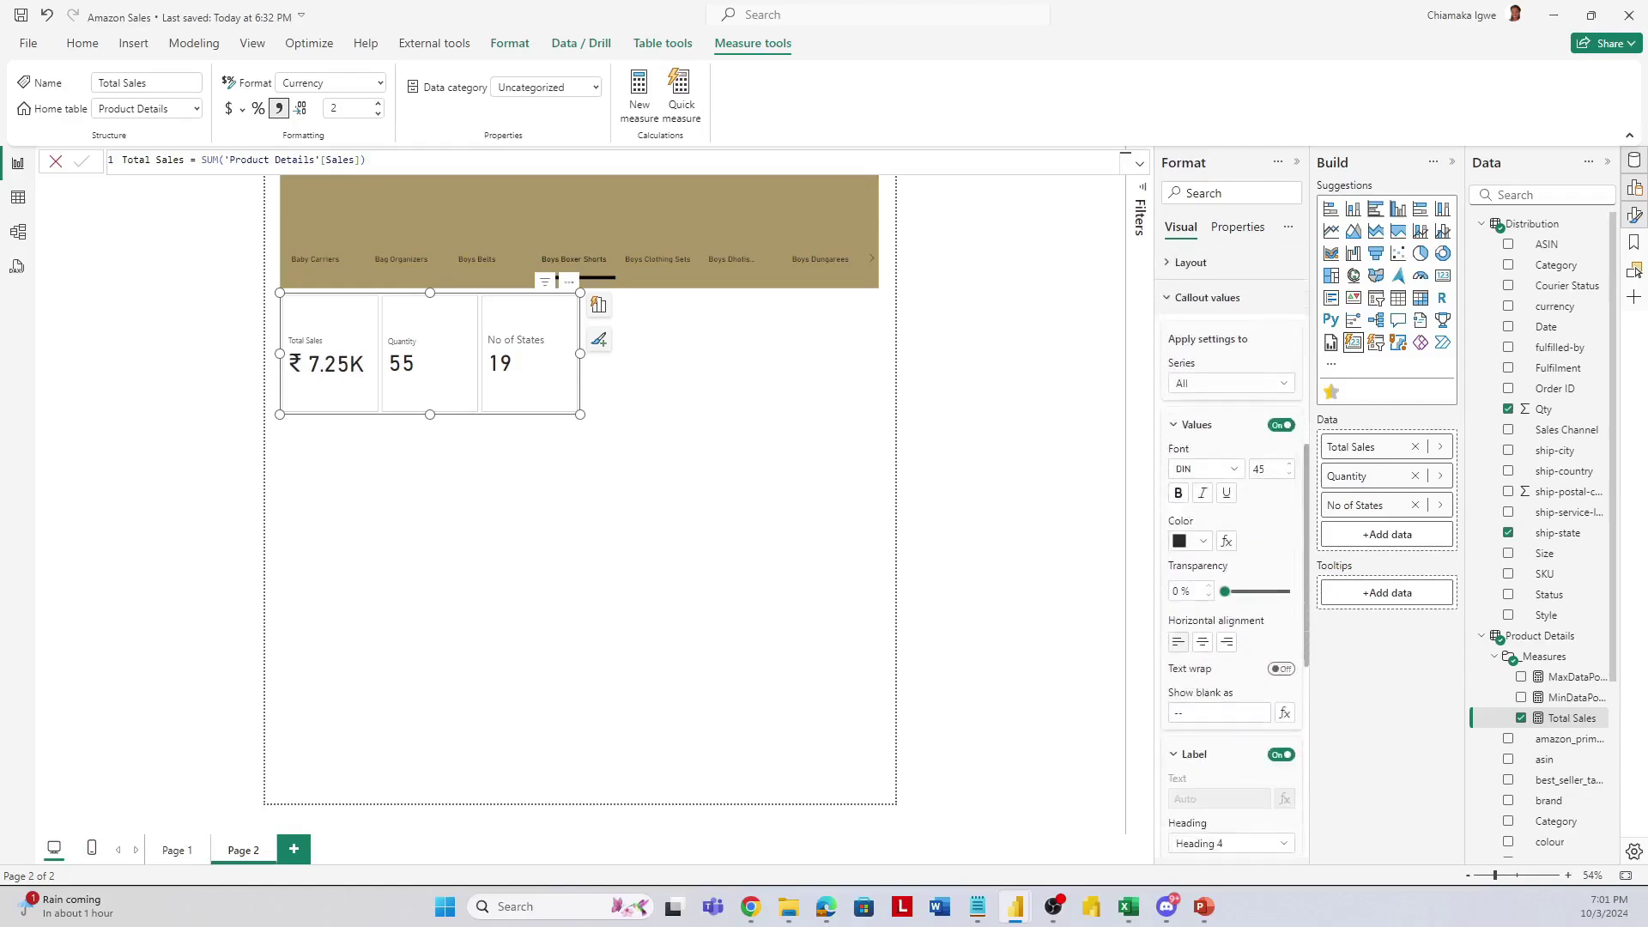
pyautogui.scroll(-3, 1284, 749)
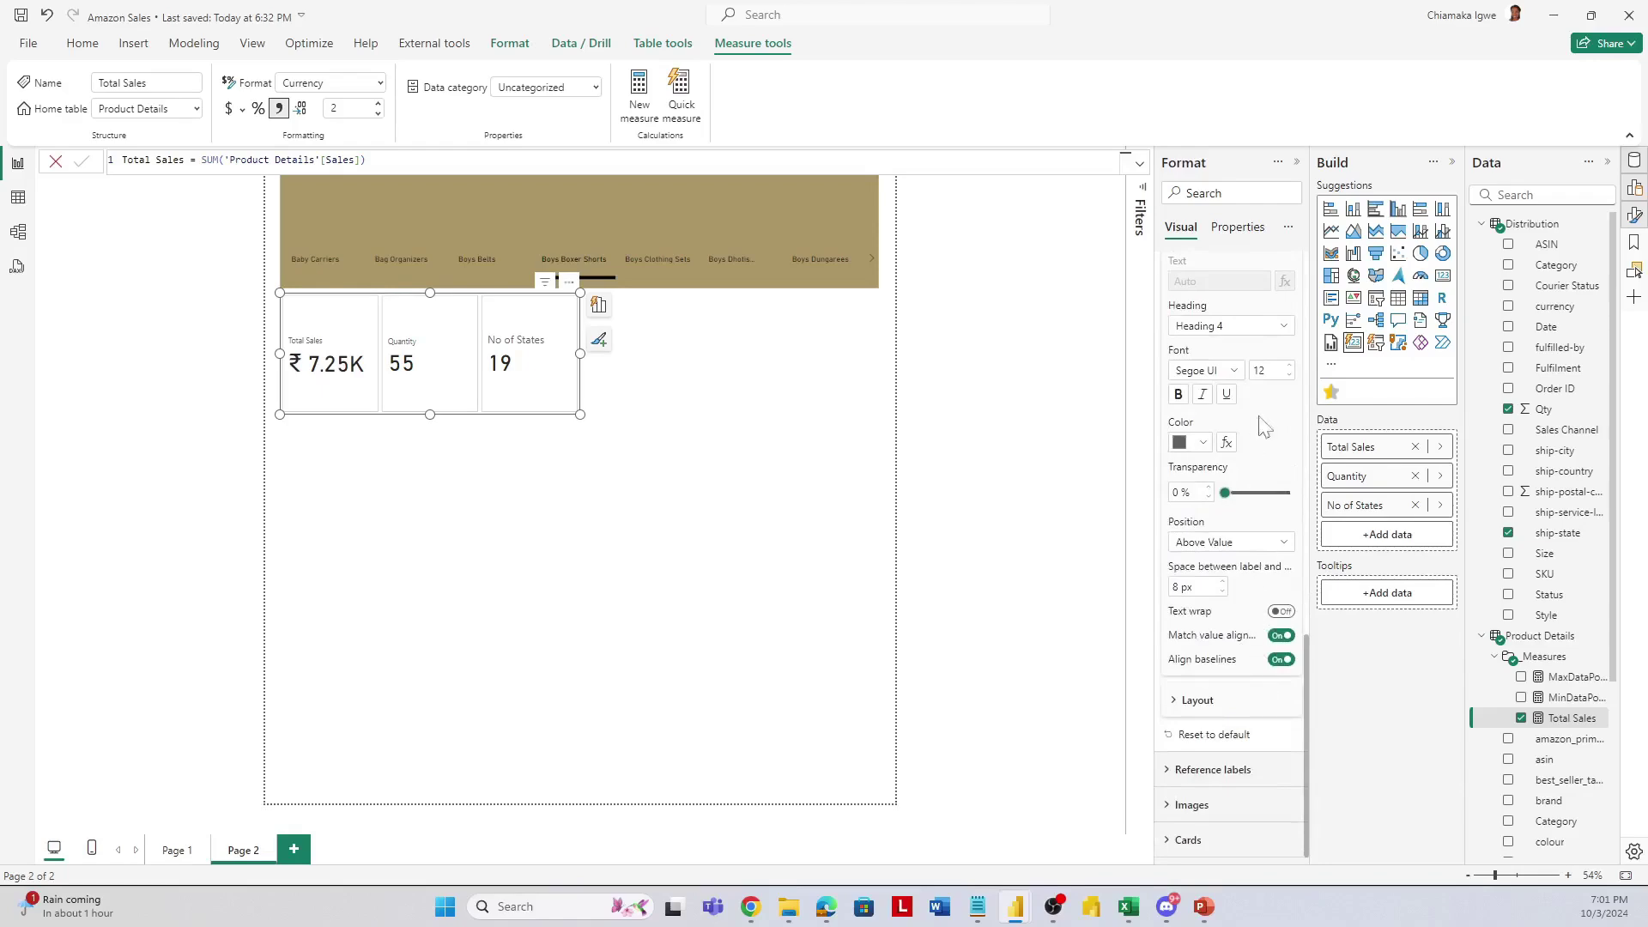
pyautogui.write('1')
pyautogui.press('Return')
# Add the icons8-sales-100 image to the card's Total Sales series and position it above the text.
pyautogui.click(1173, 807)
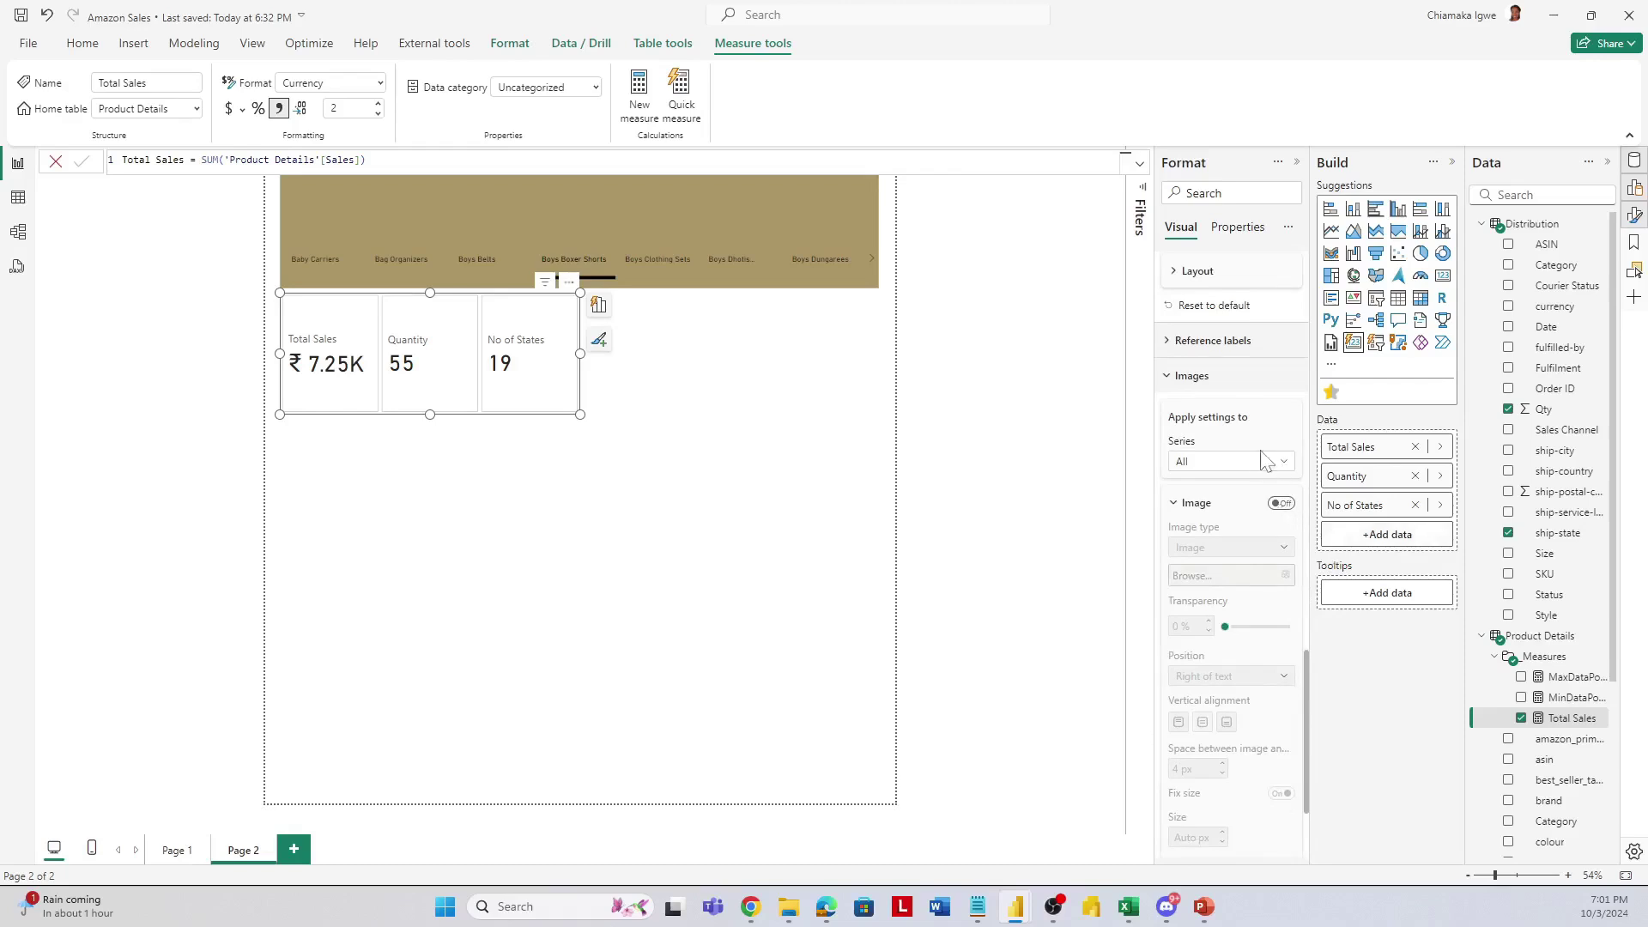
pyautogui.click(1261, 468)
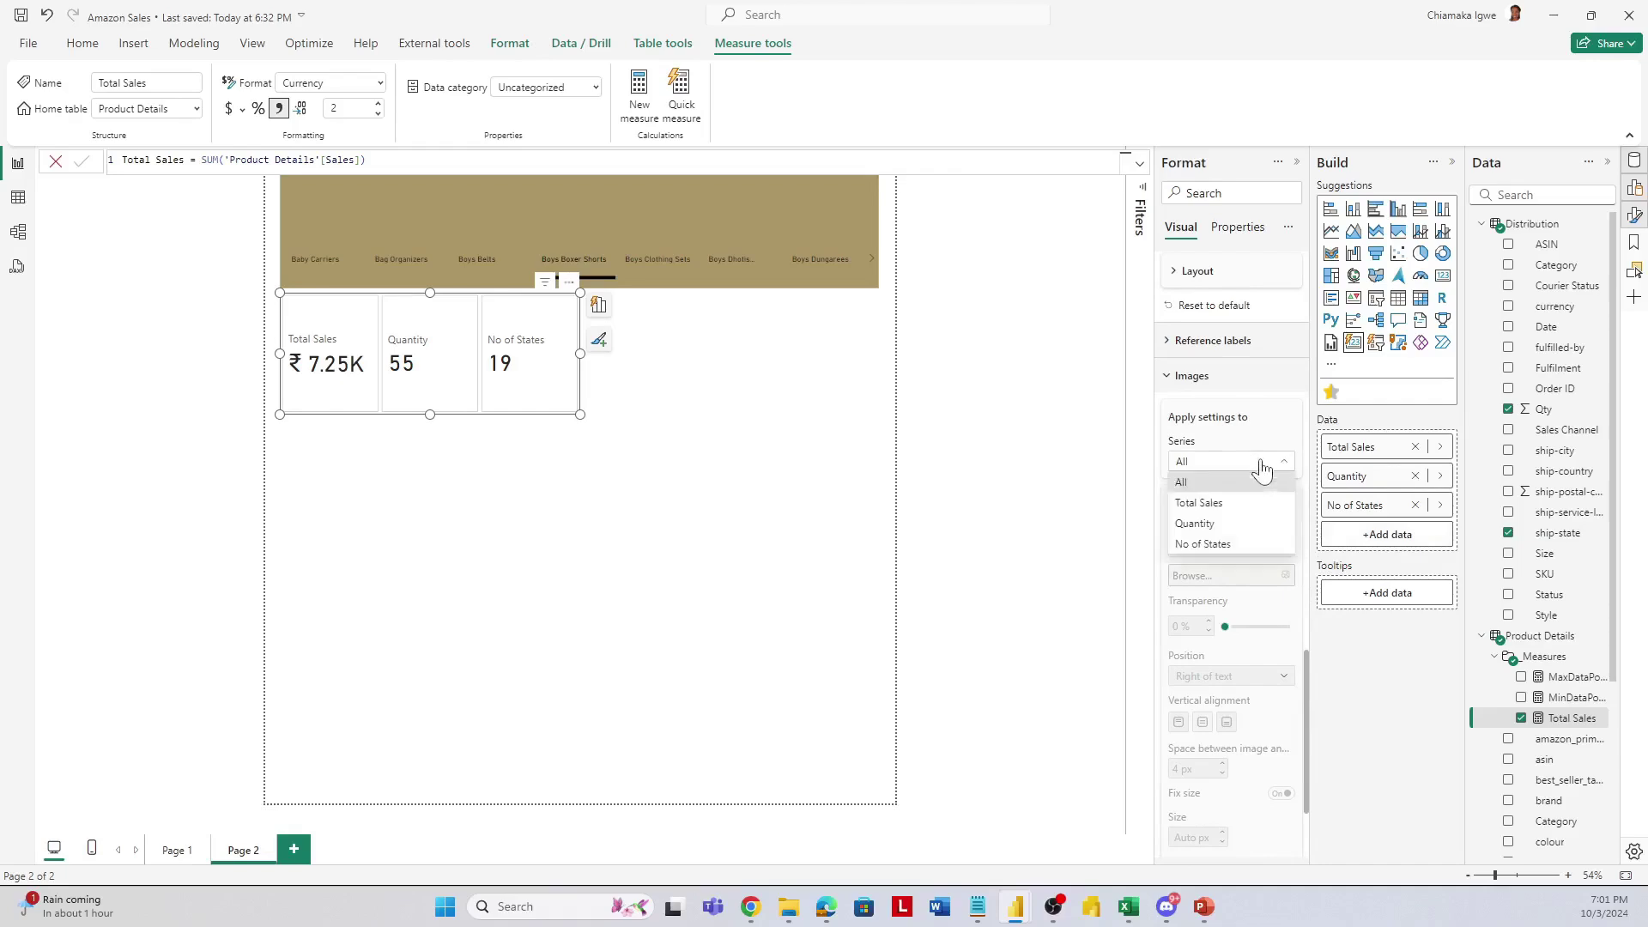
pyautogui.click(1217, 505)
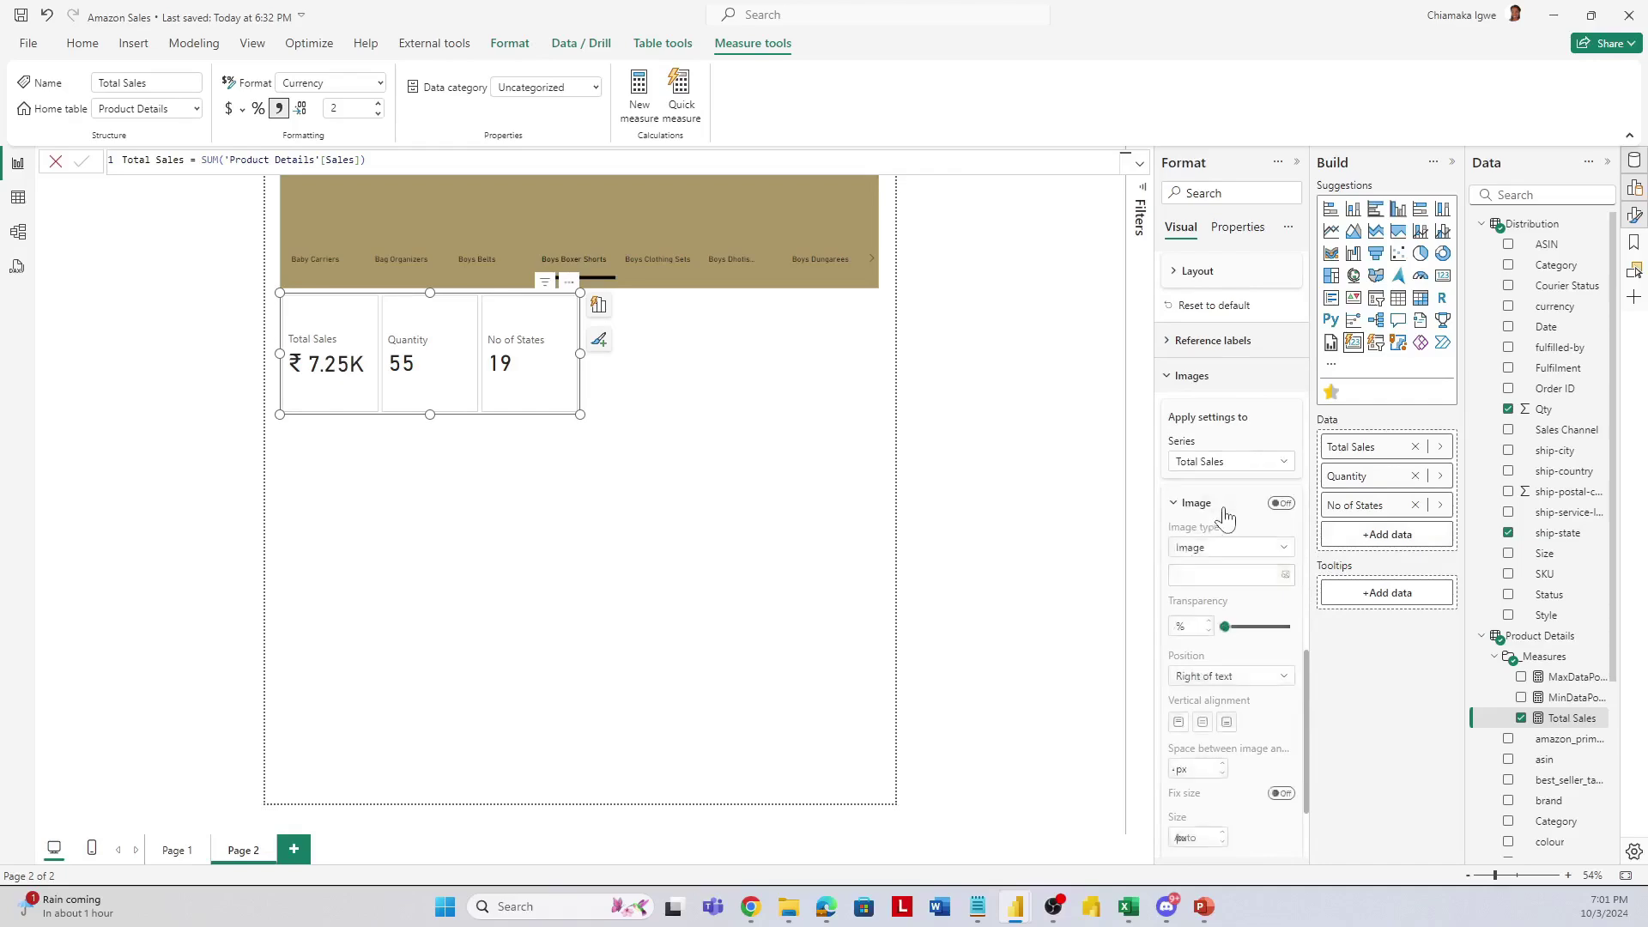
pyautogui.click(1284, 507)
pyautogui.click(1255, 550)
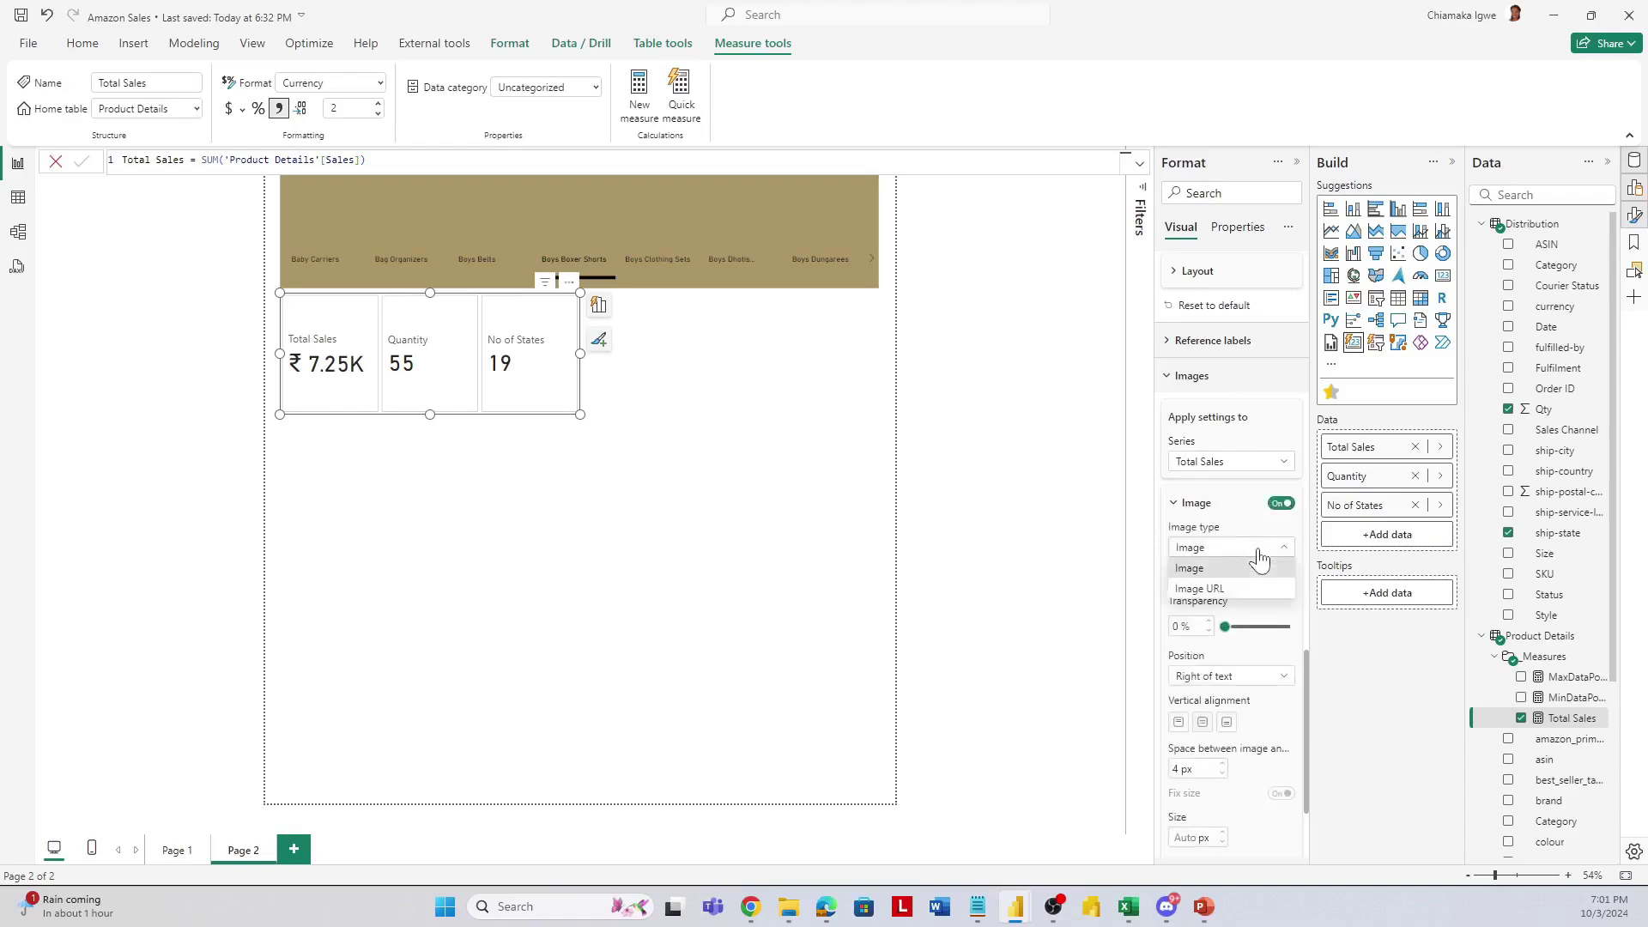
pyautogui.click(1247, 569)
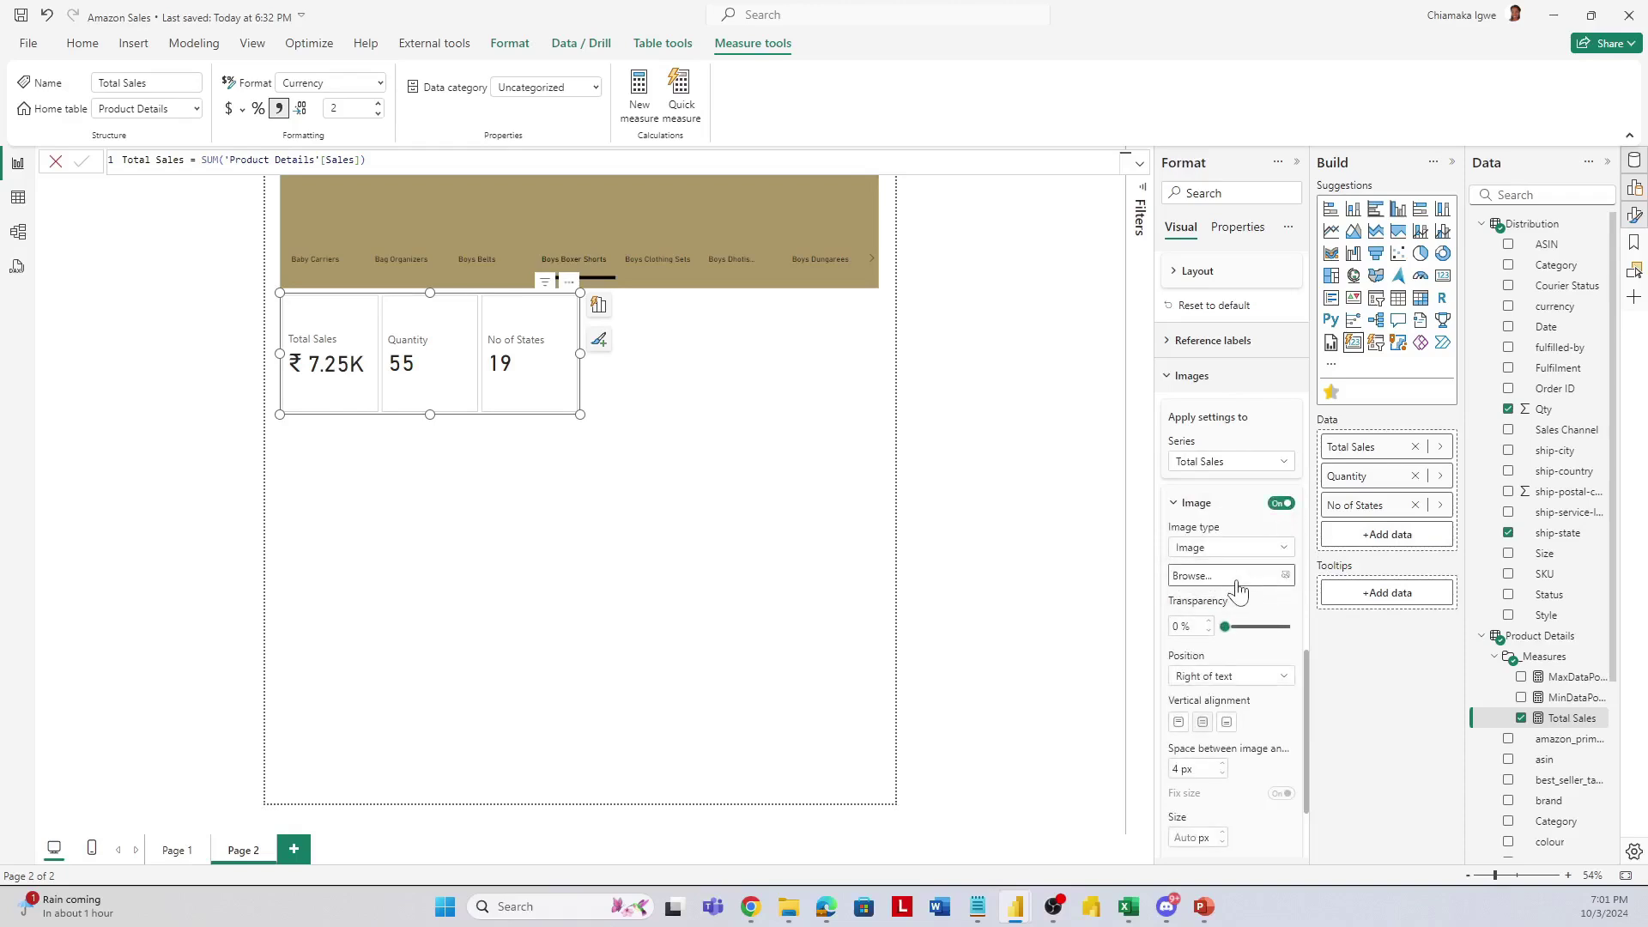
pyautogui.click(1237, 576)
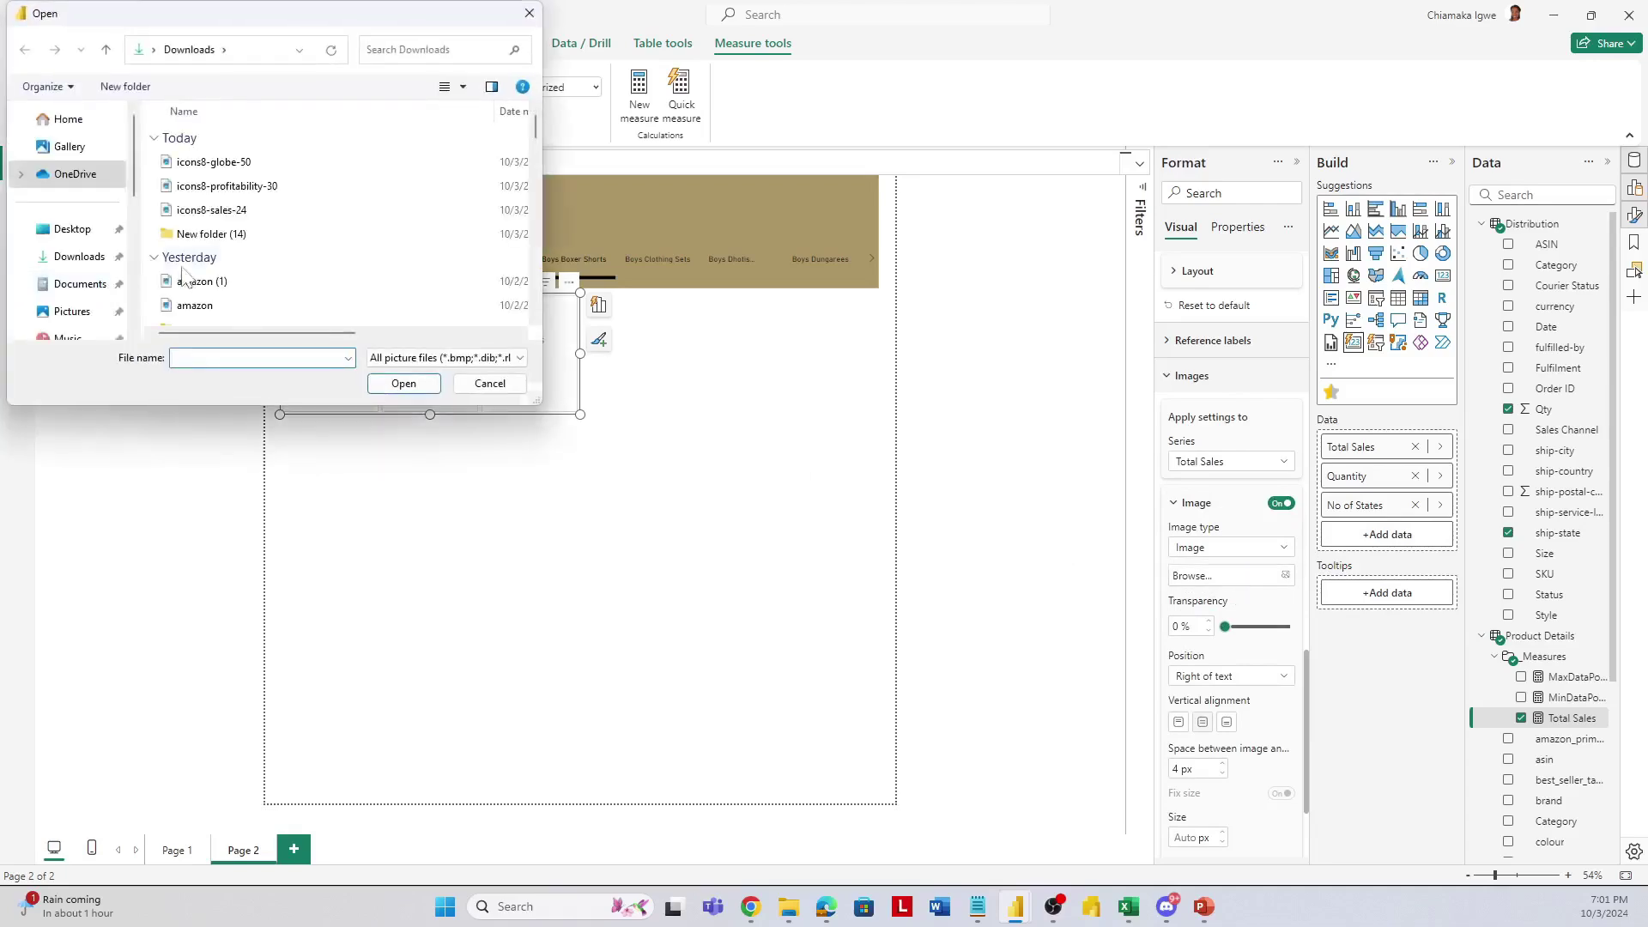
pyautogui.doubleClick(215, 233)
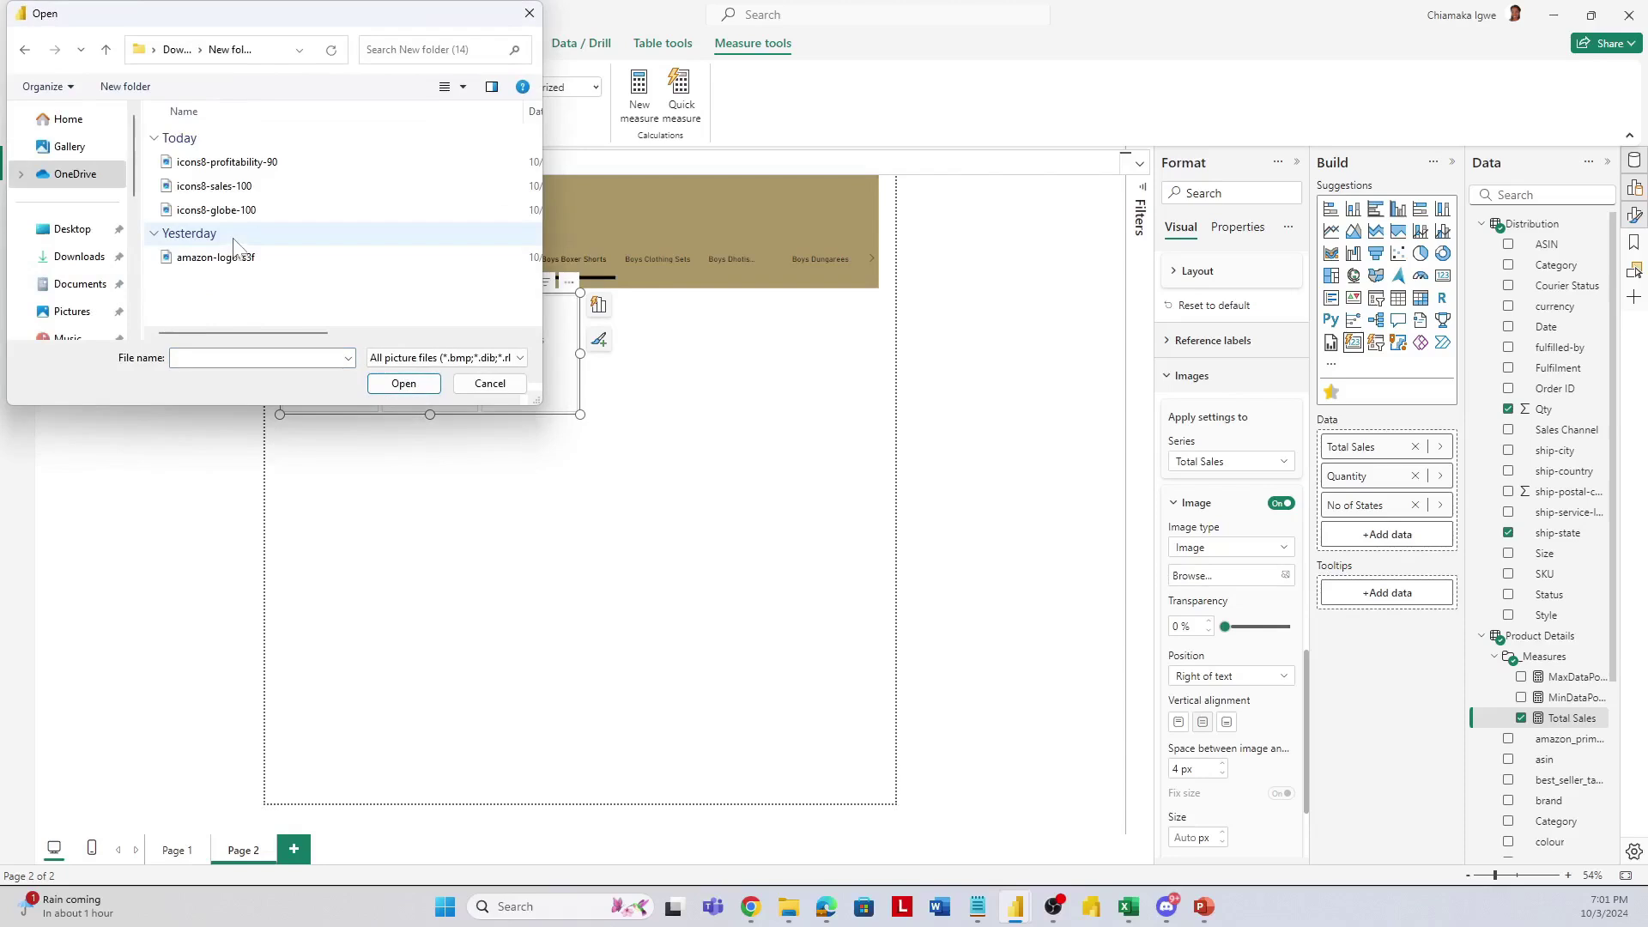
pyautogui.click(247, 188)
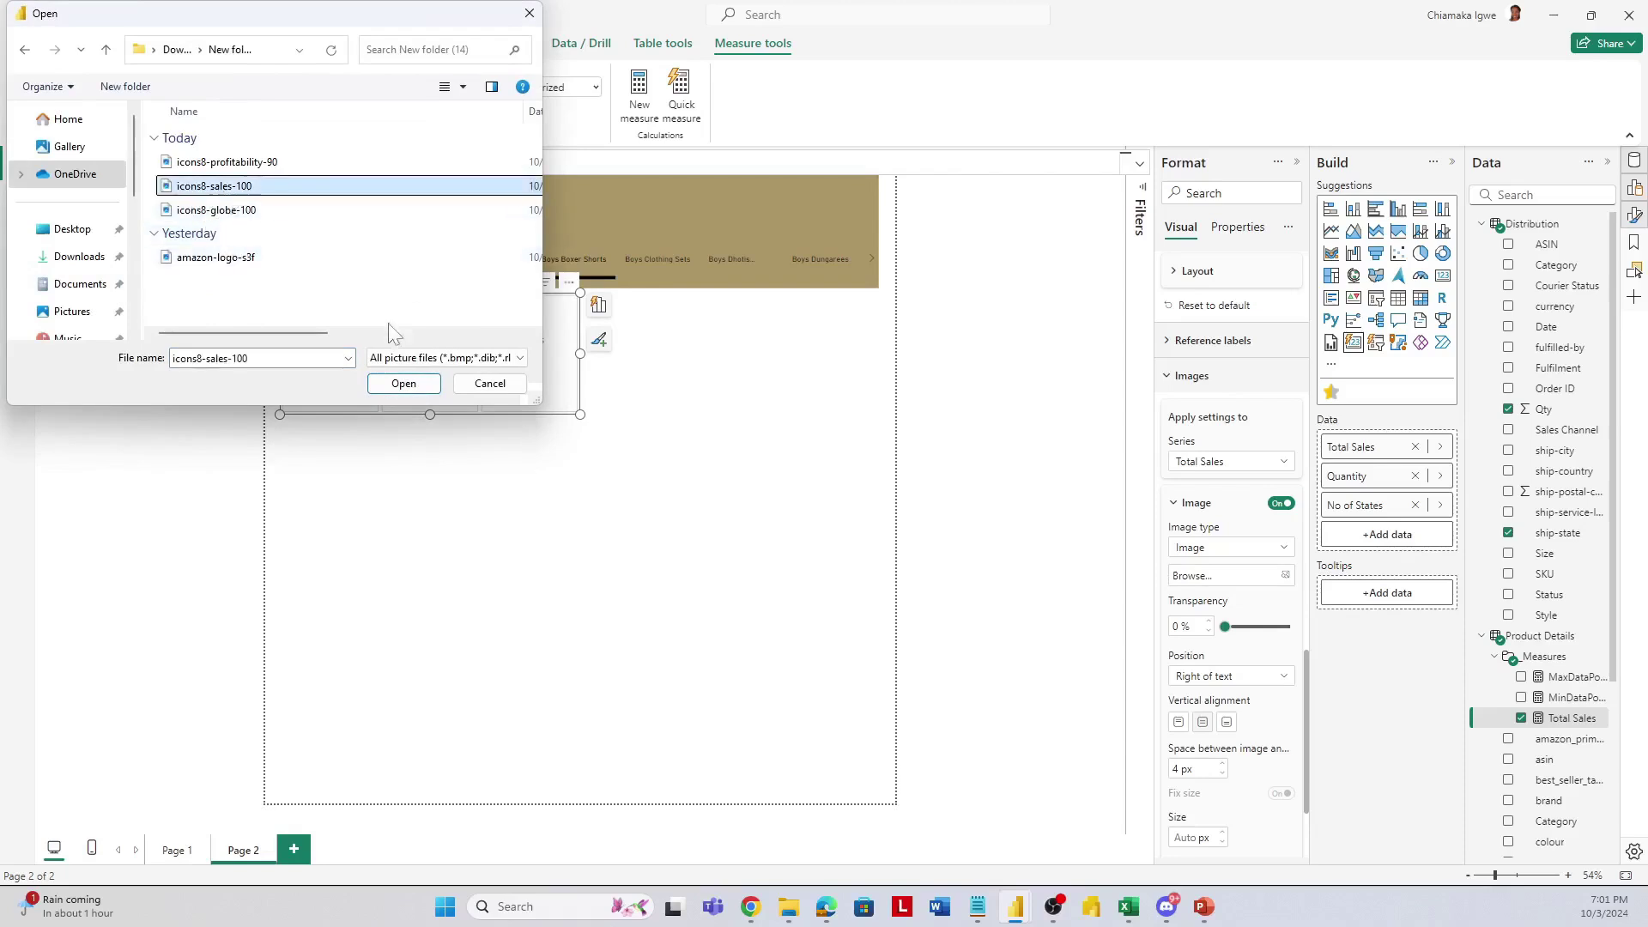
pyautogui.click(403, 386)
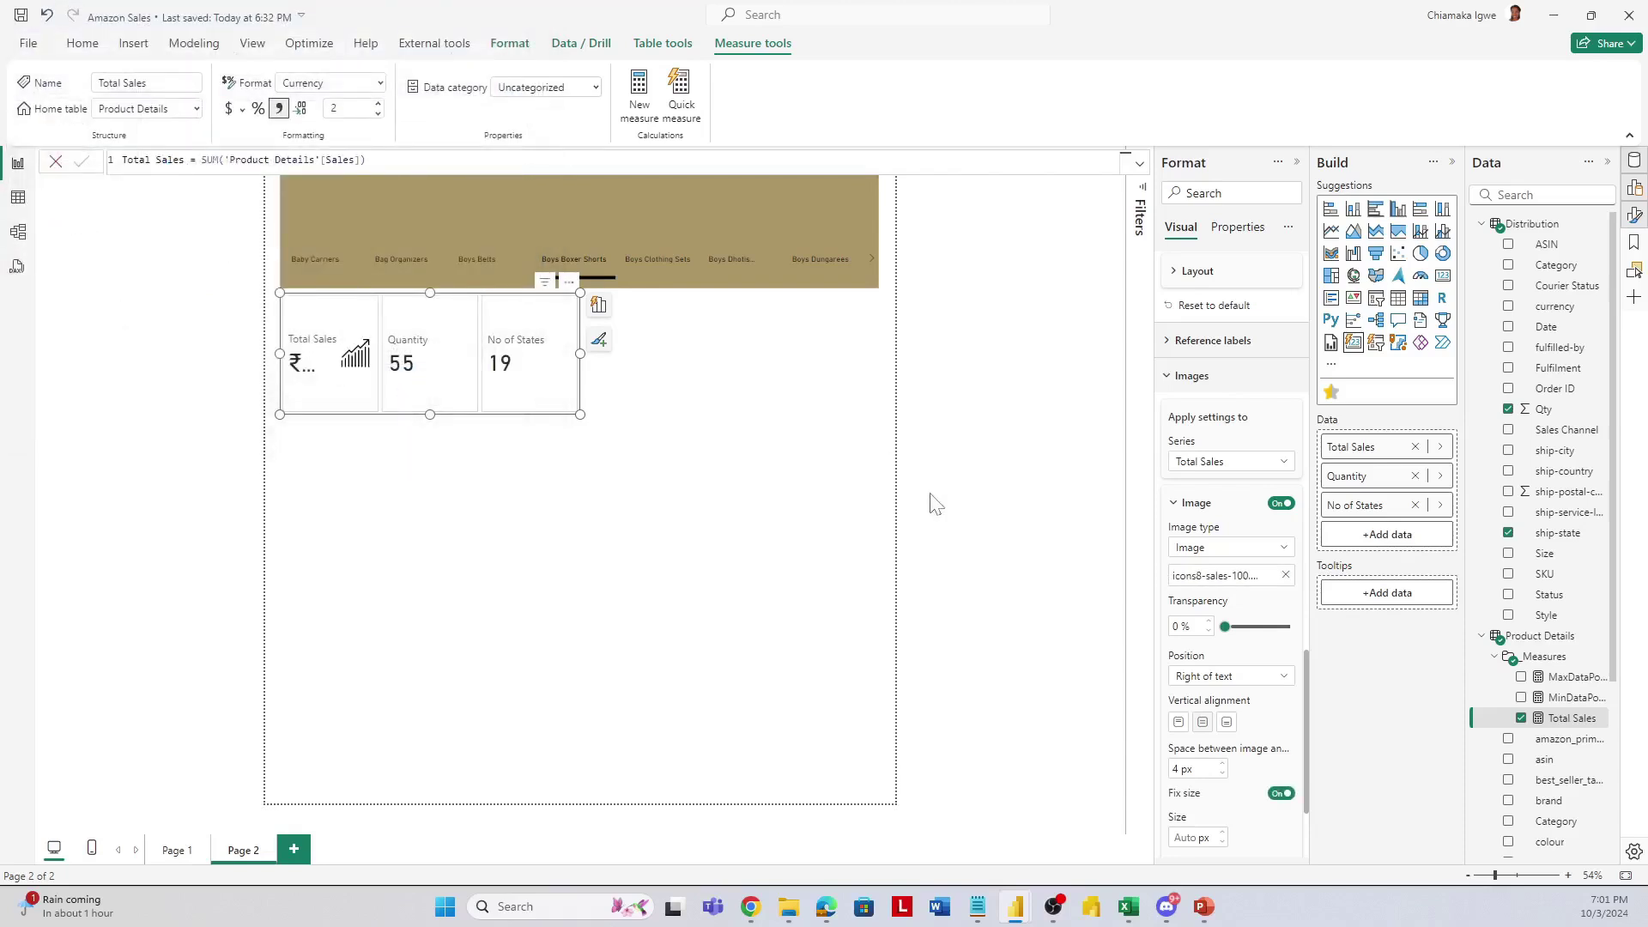
pyautogui.click(1273, 678)
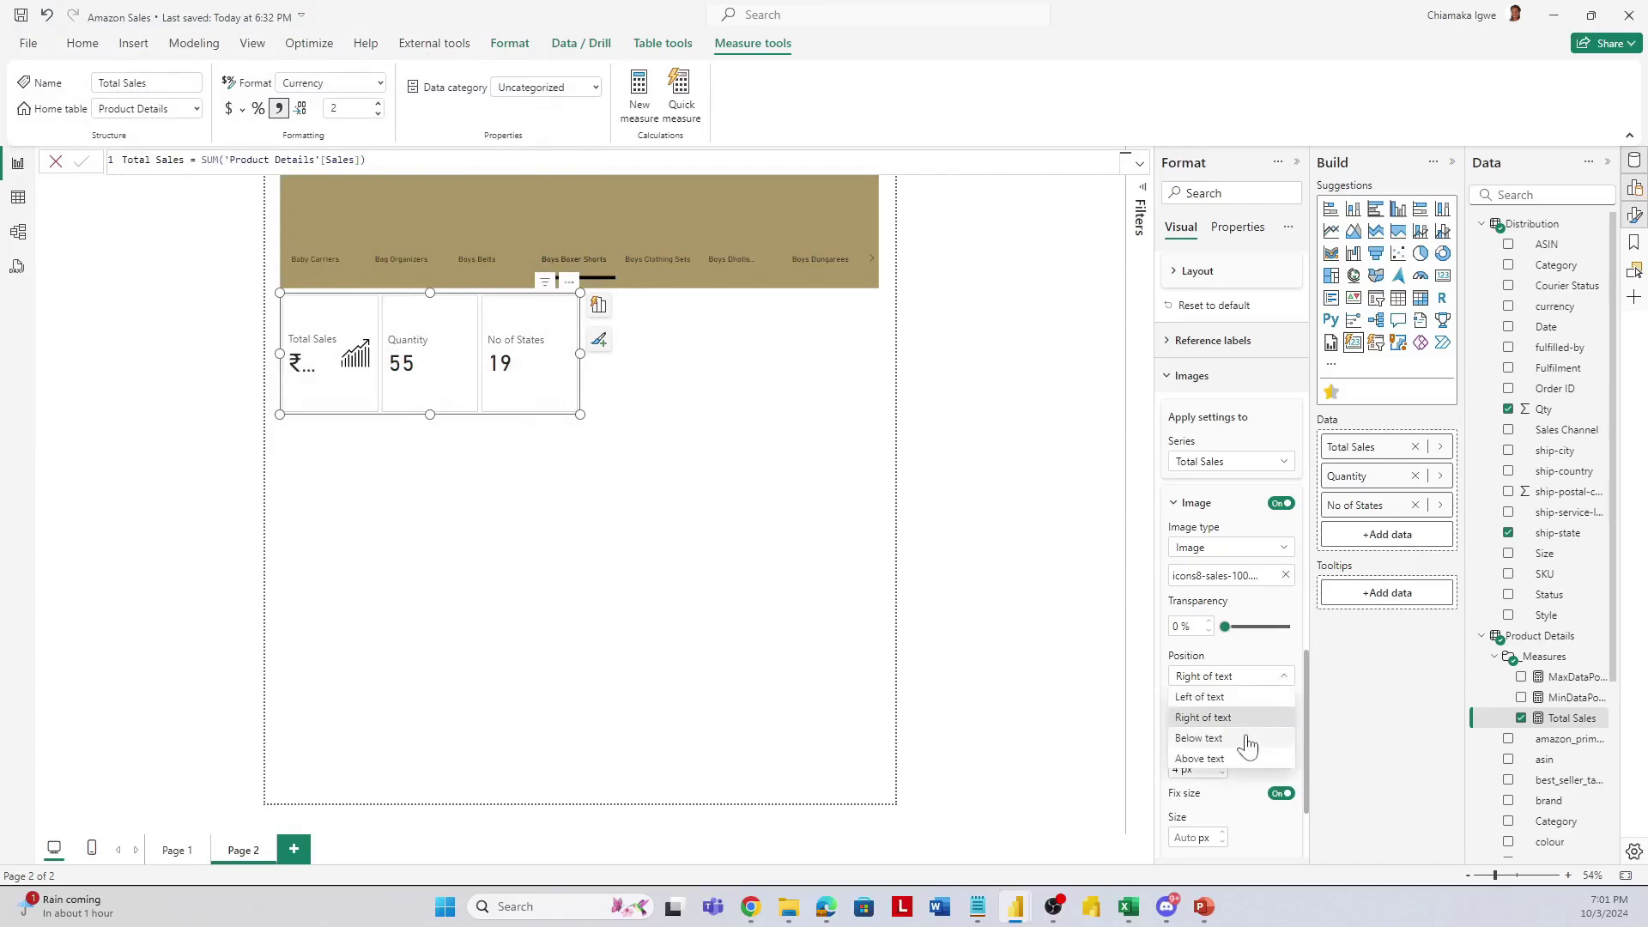
pyautogui.click(1239, 759)
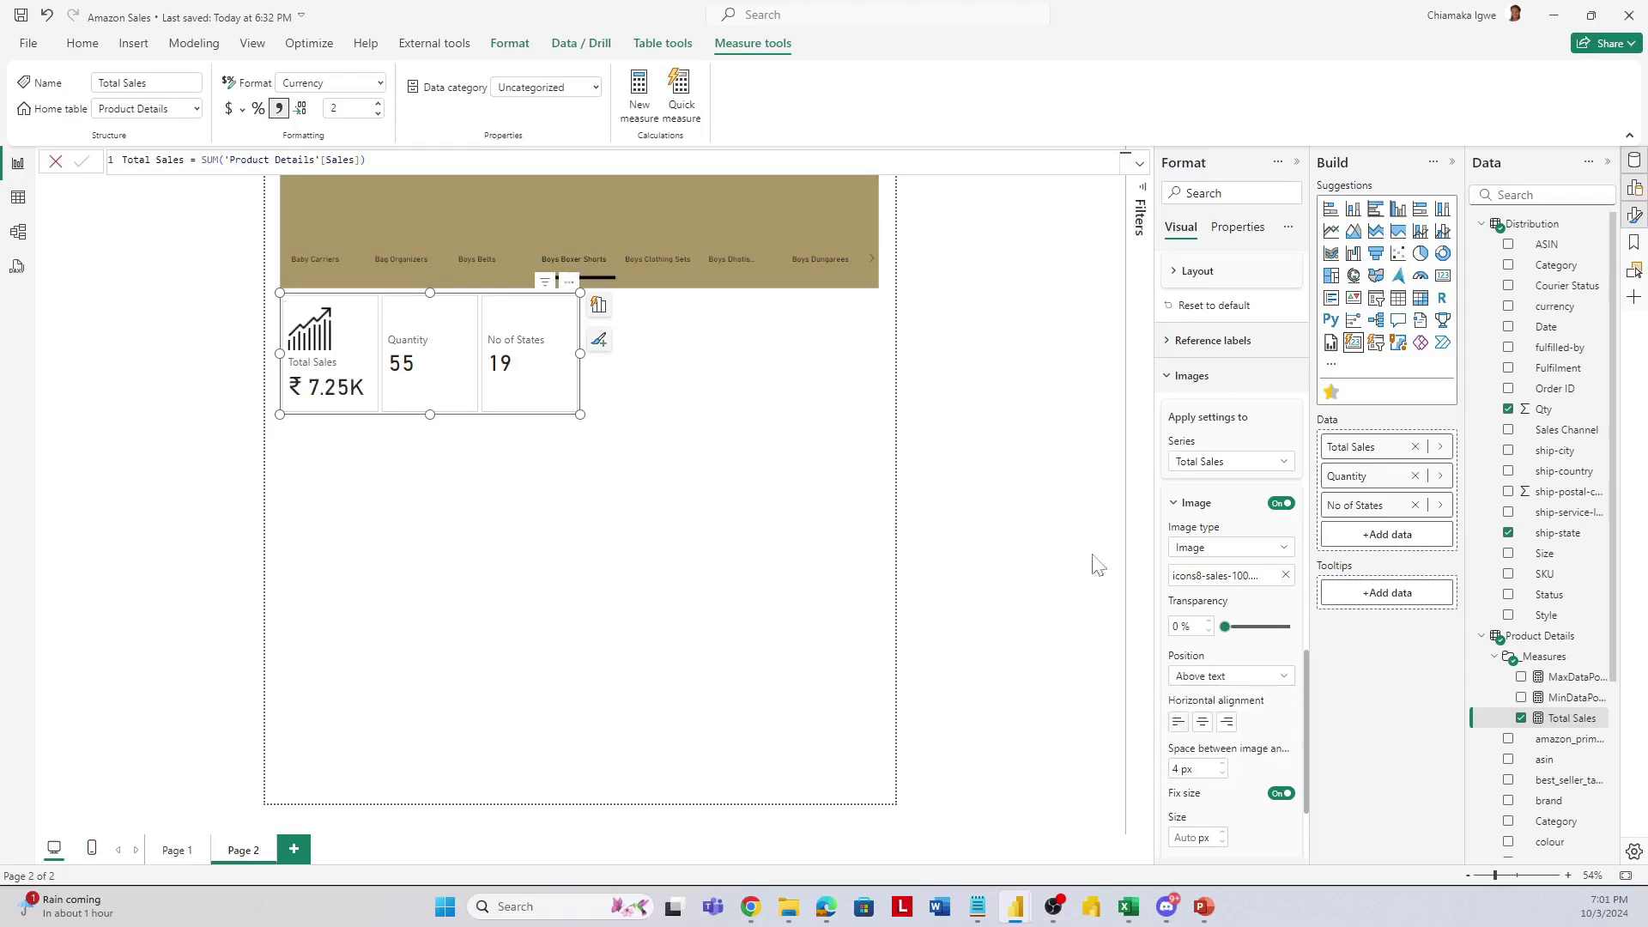
# Add the icons8-profitability-90 image to the card's Quantity series and position it above the text.
pyautogui.click(1249, 472)
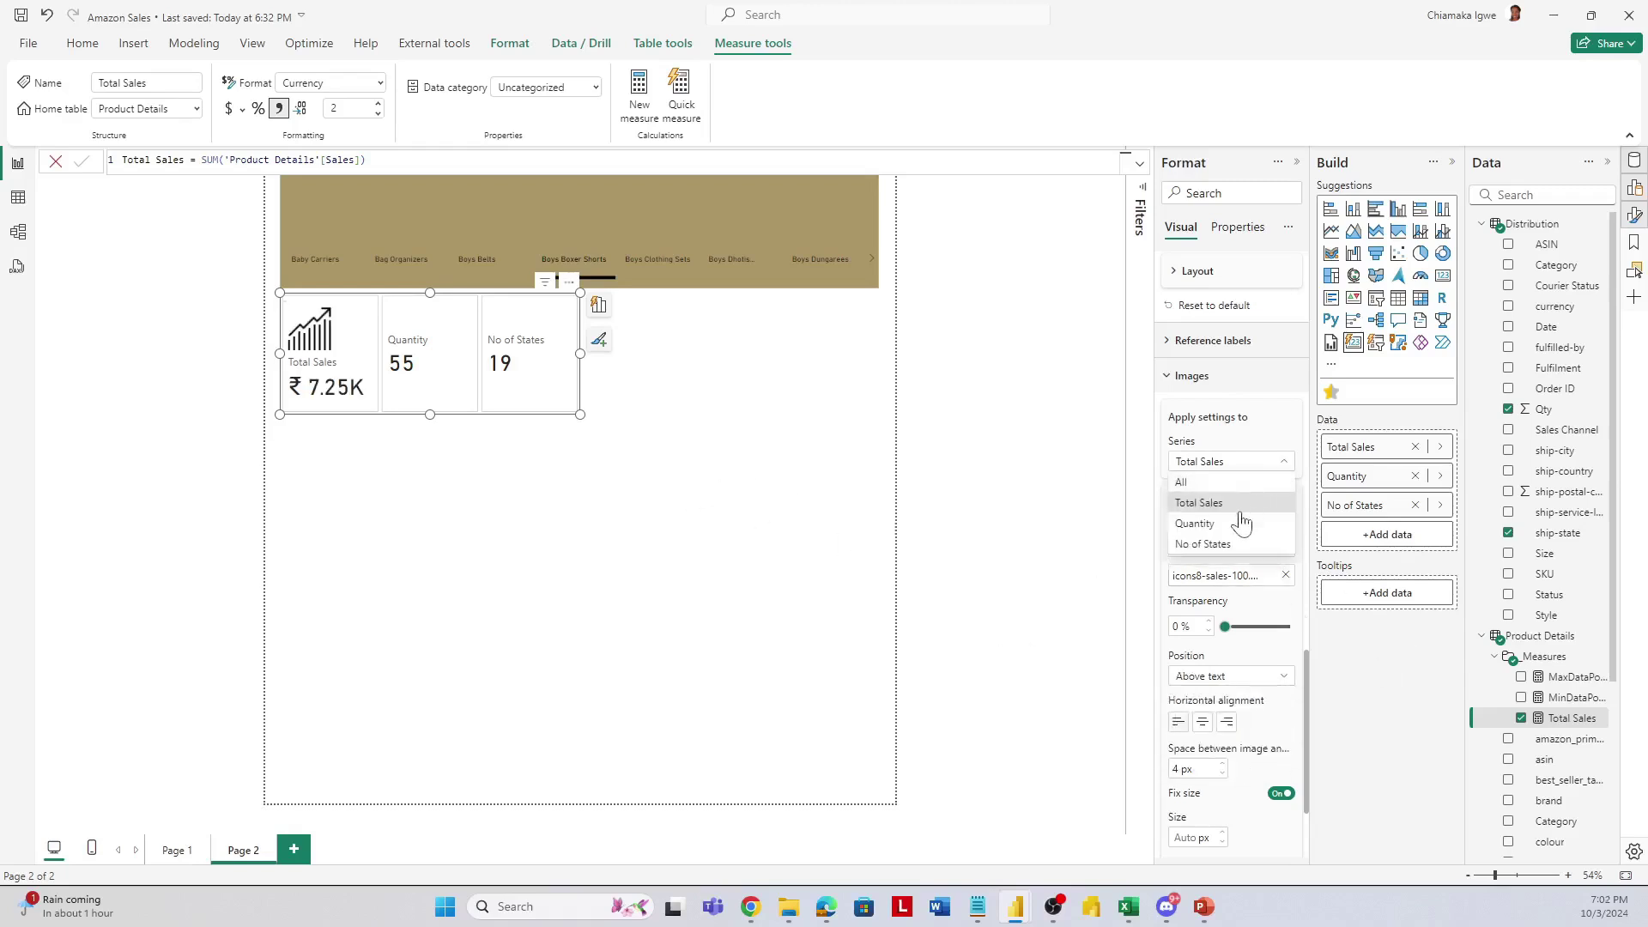
pyautogui.click(1243, 524)
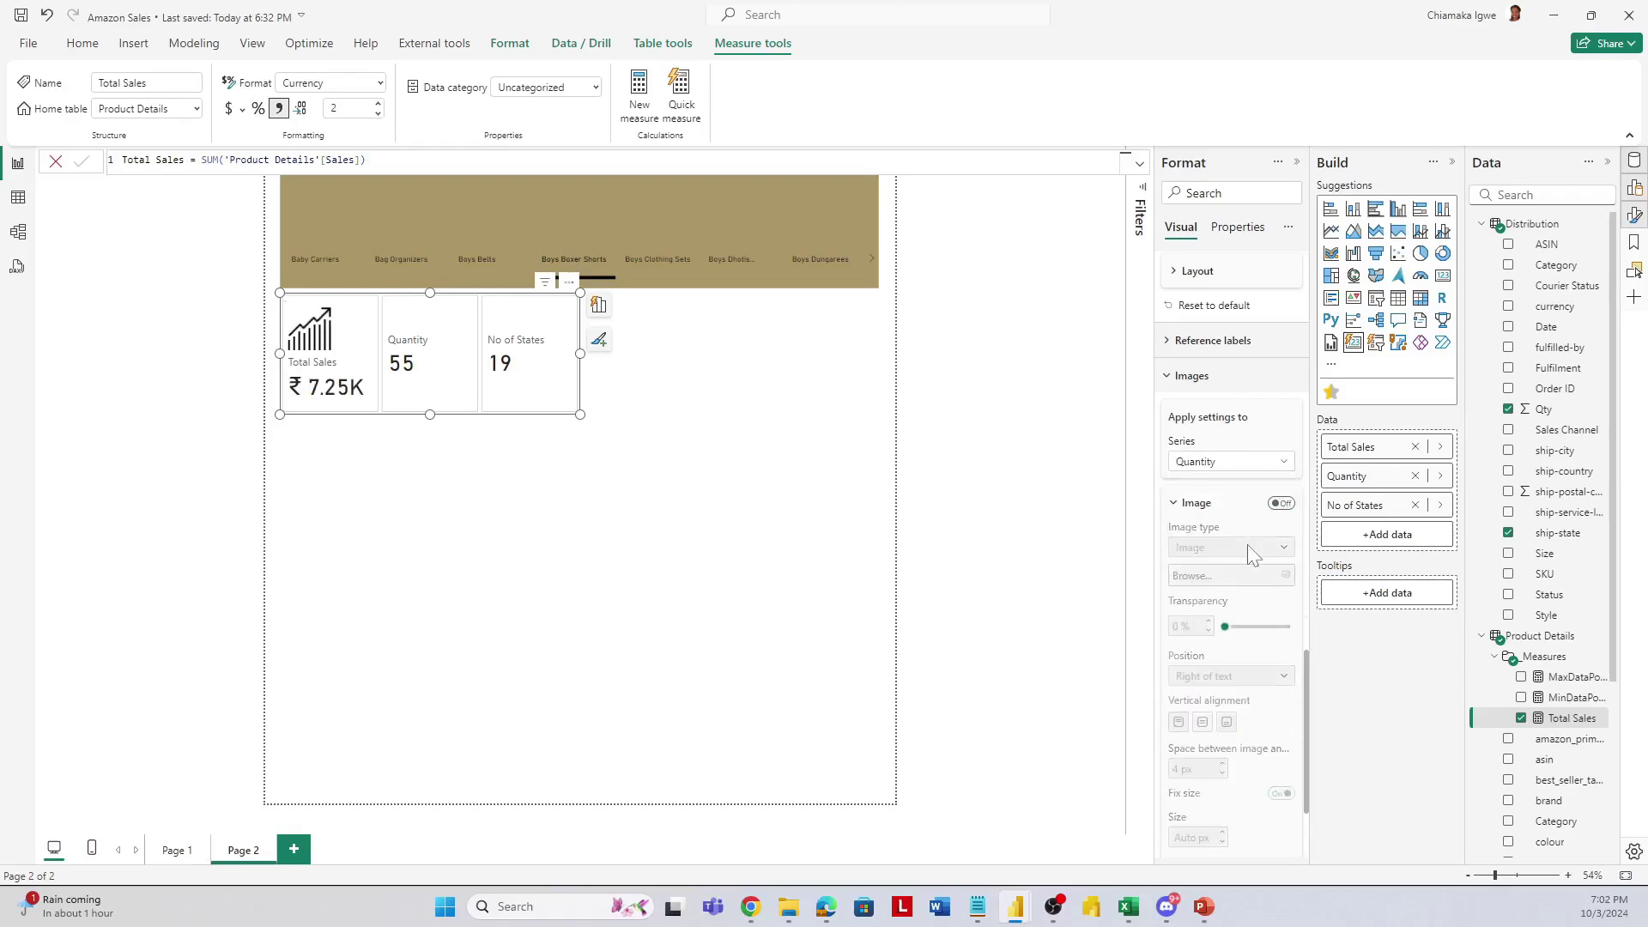
pyautogui.click(1281, 504)
pyautogui.click(1264, 549)
pyautogui.click(1258, 568)
pyautogui.click(1268, 575)
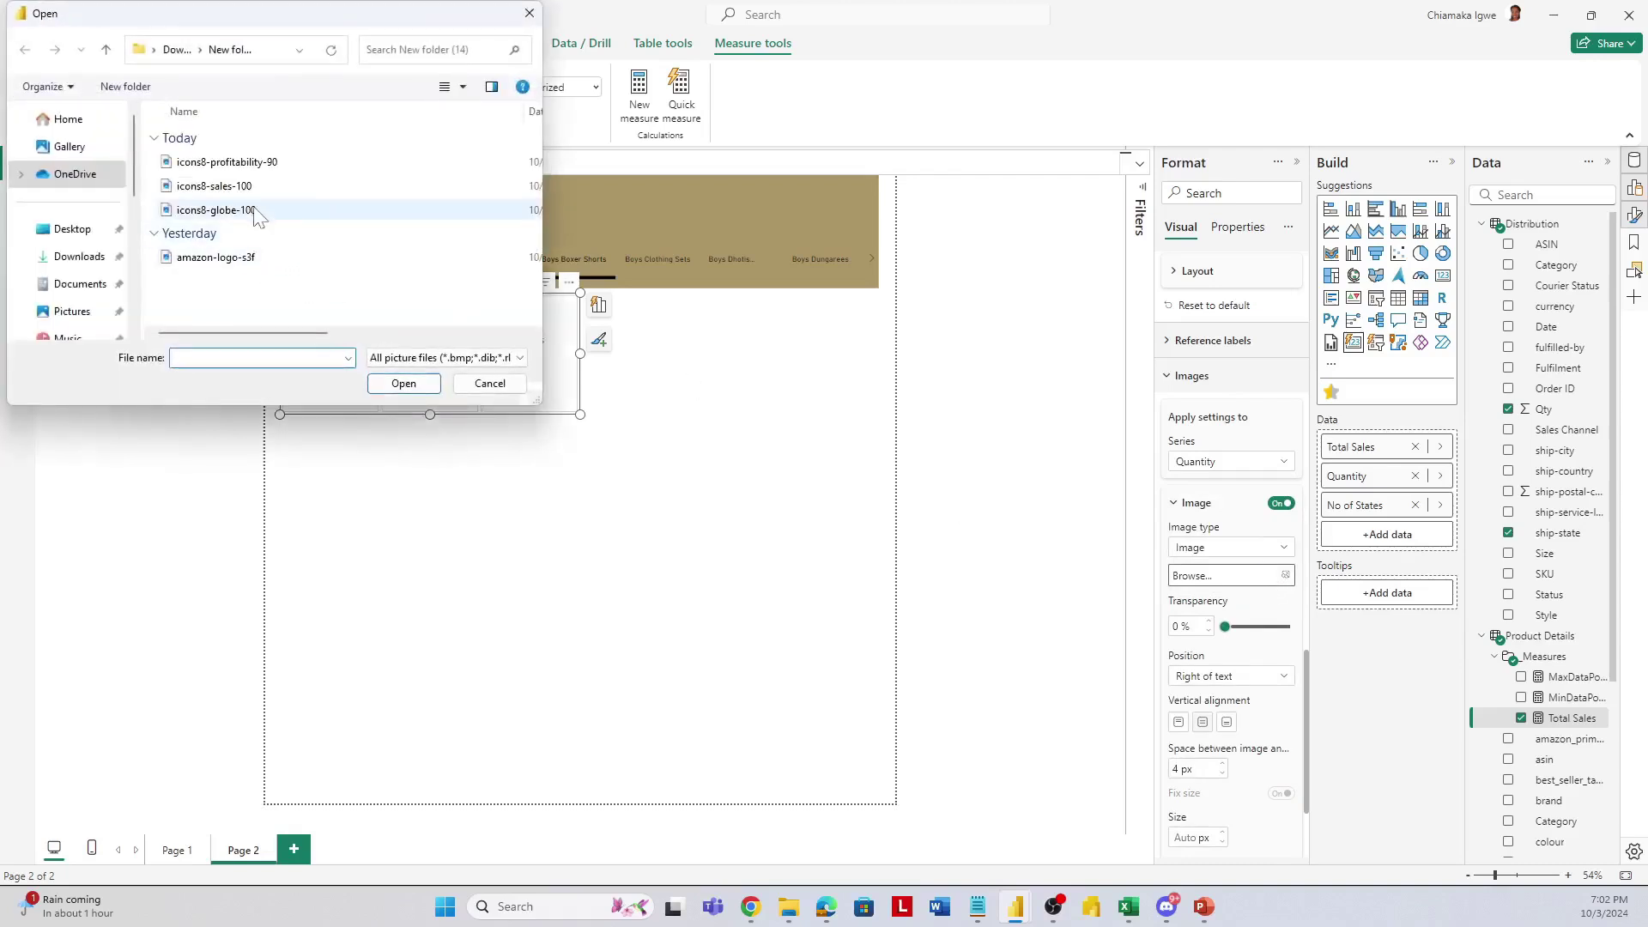
pyautogui.click(254, 165)
pyautogui.click(402, 384)
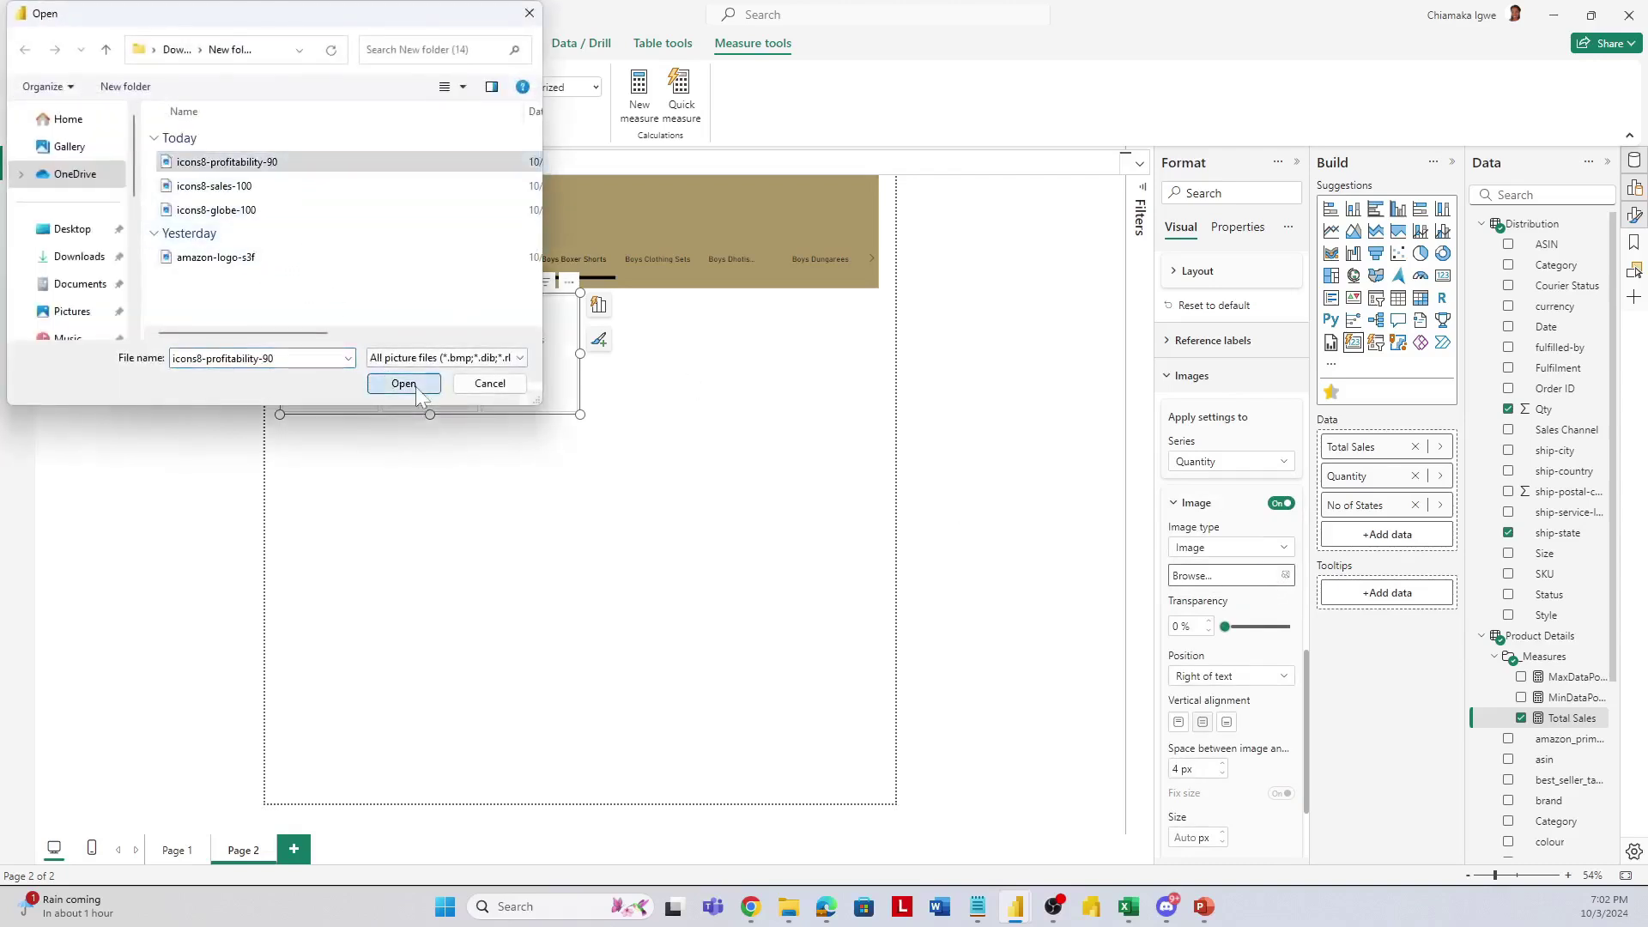
pyautogui.click(1263, 684)
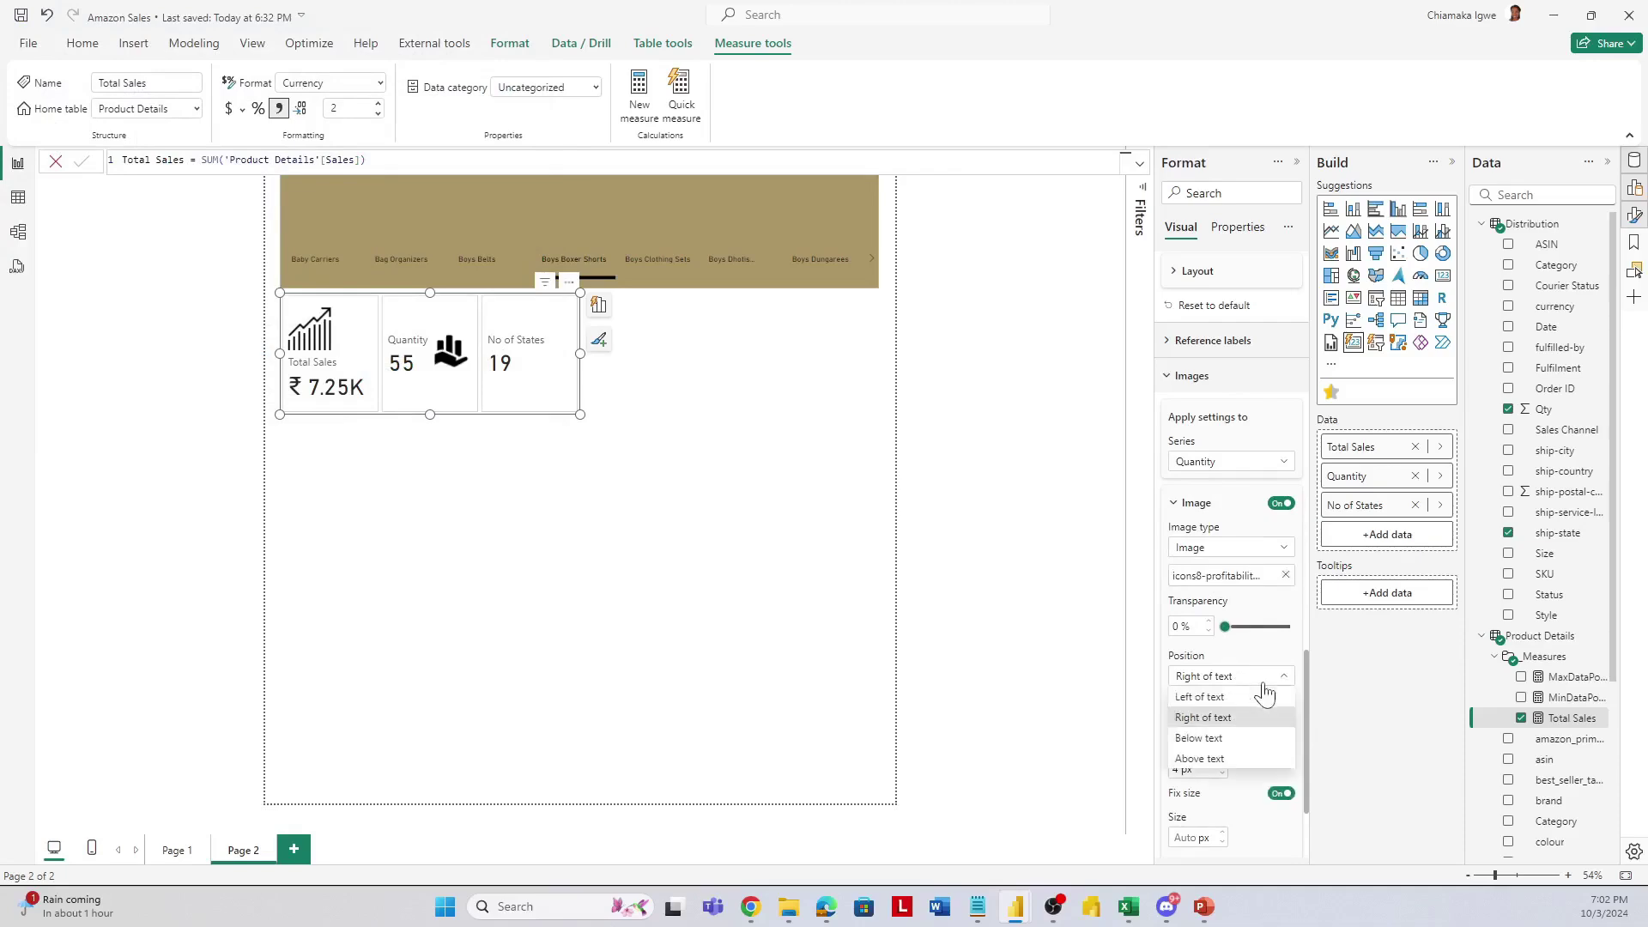
pyautogui.click(1244, 761)
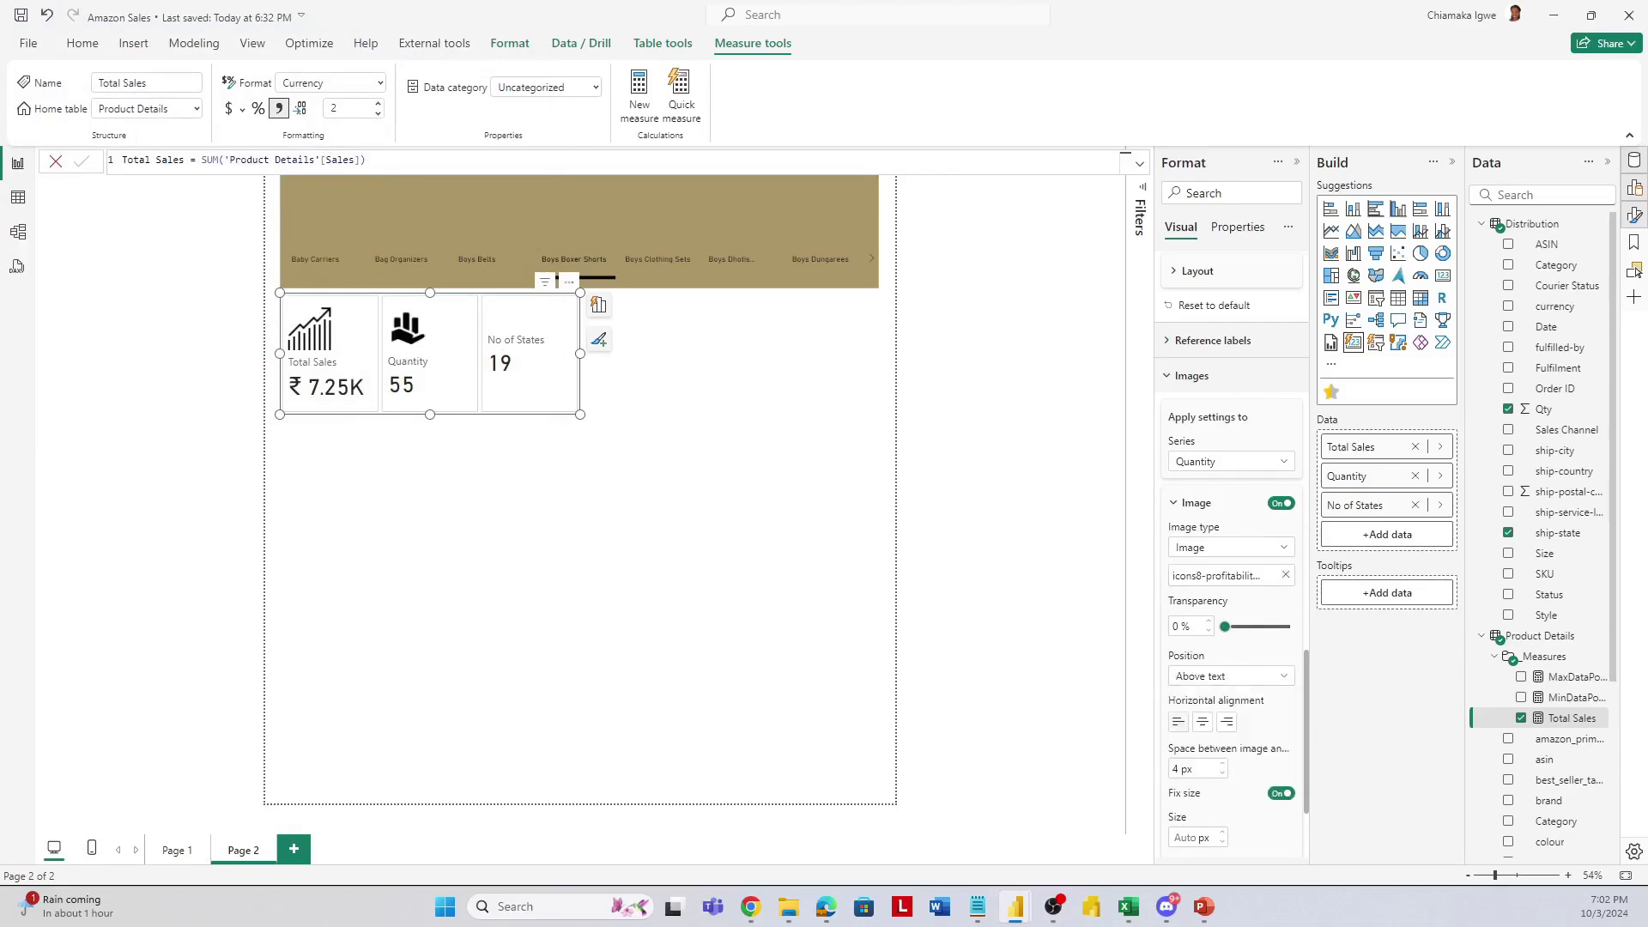
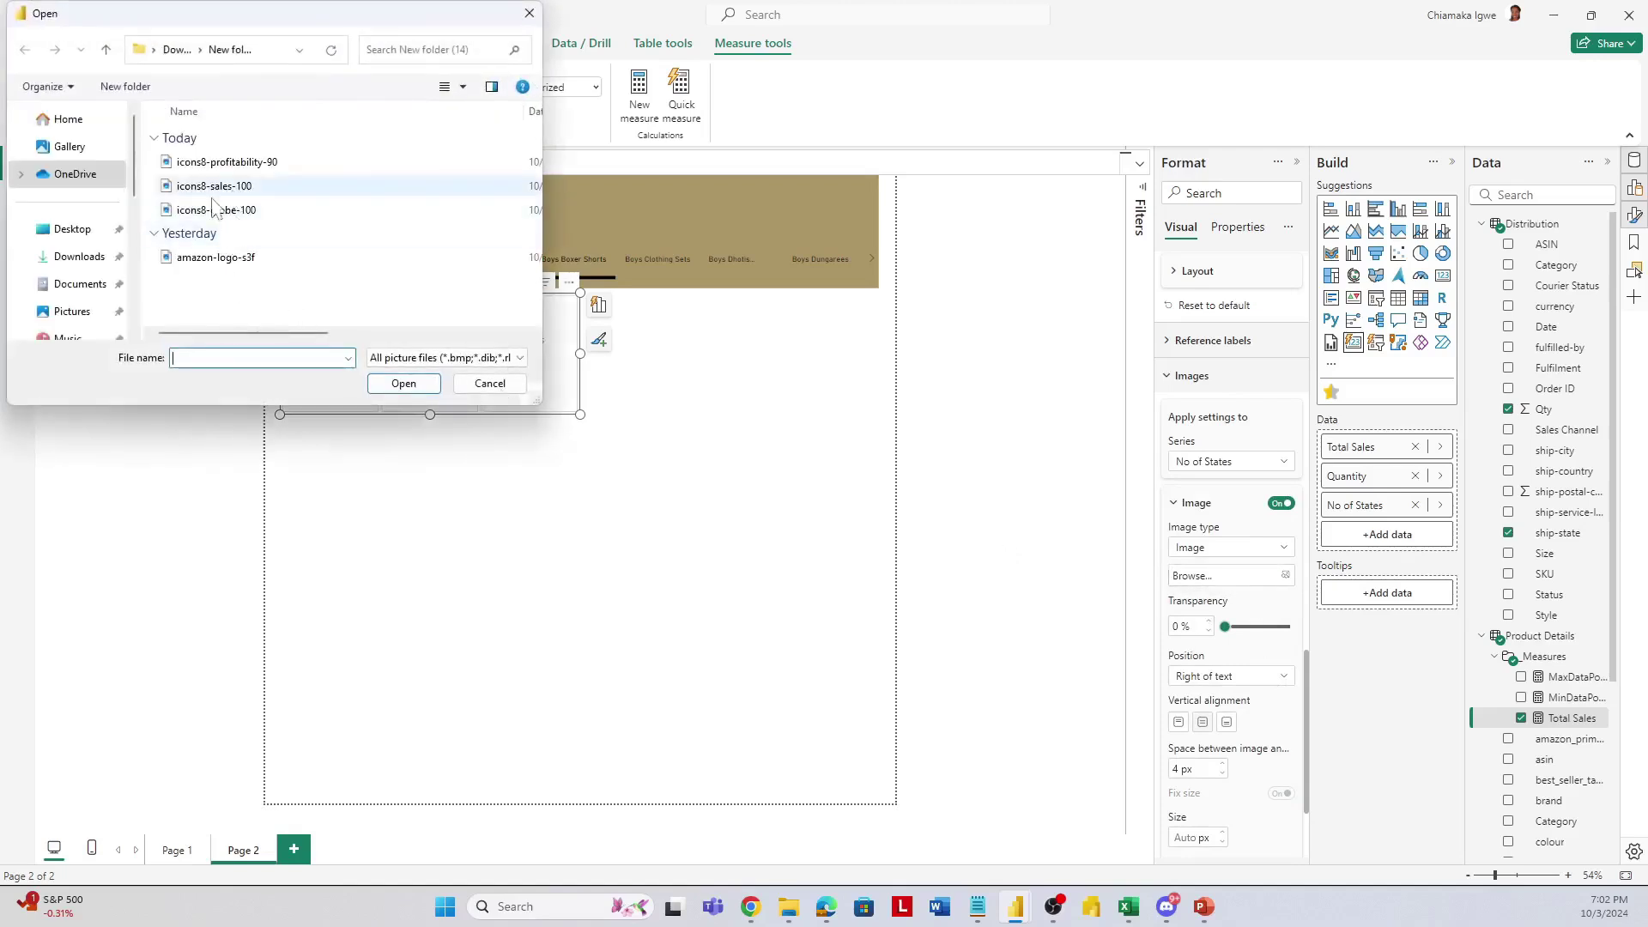
# Use the icons8-globe-100 image for the card's No of States series and position it above the text.
pyautogui.click(216, 210)
pyautogui.click(394, 387)
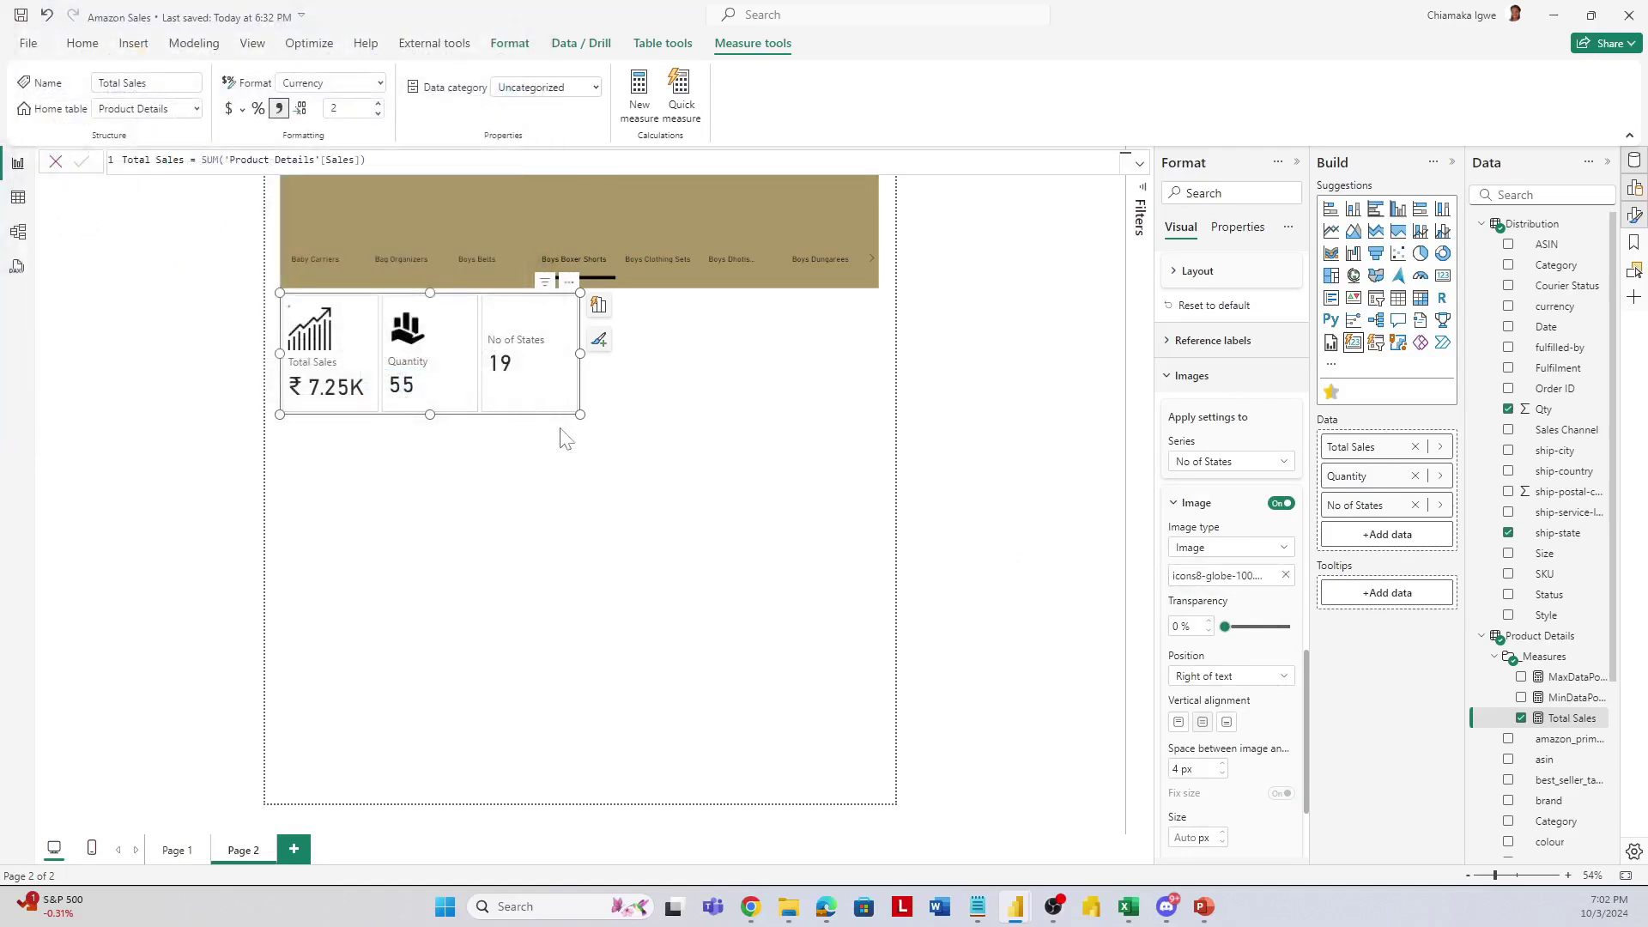
pyautogui.click(1281, 678)
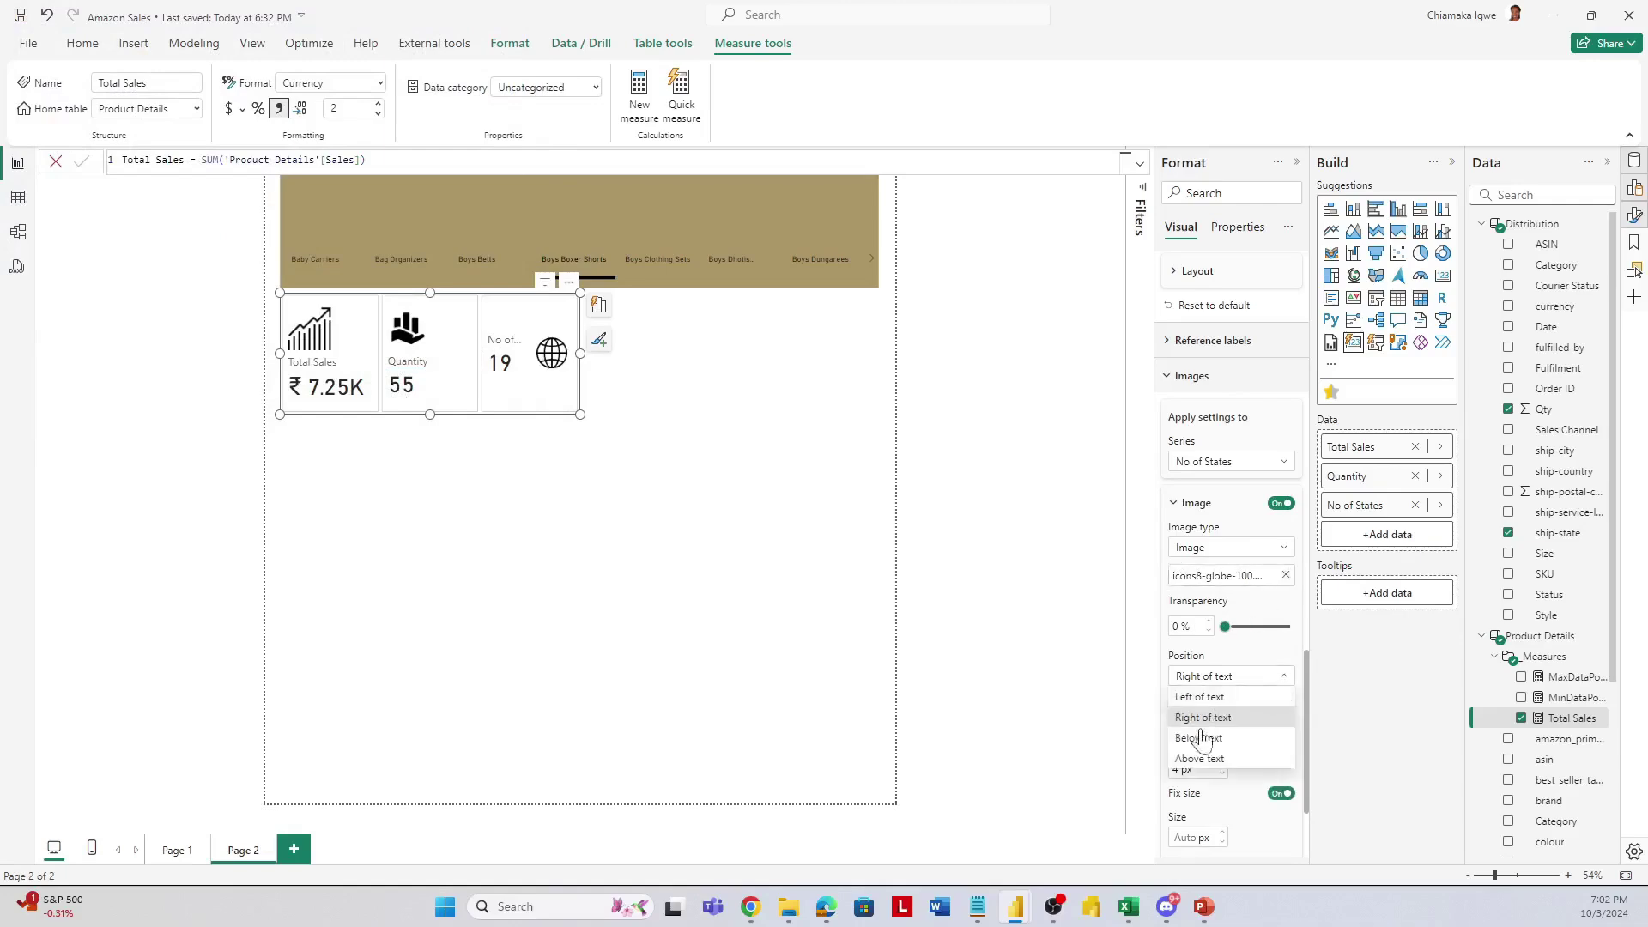
pyautogui.click(1238, 757)
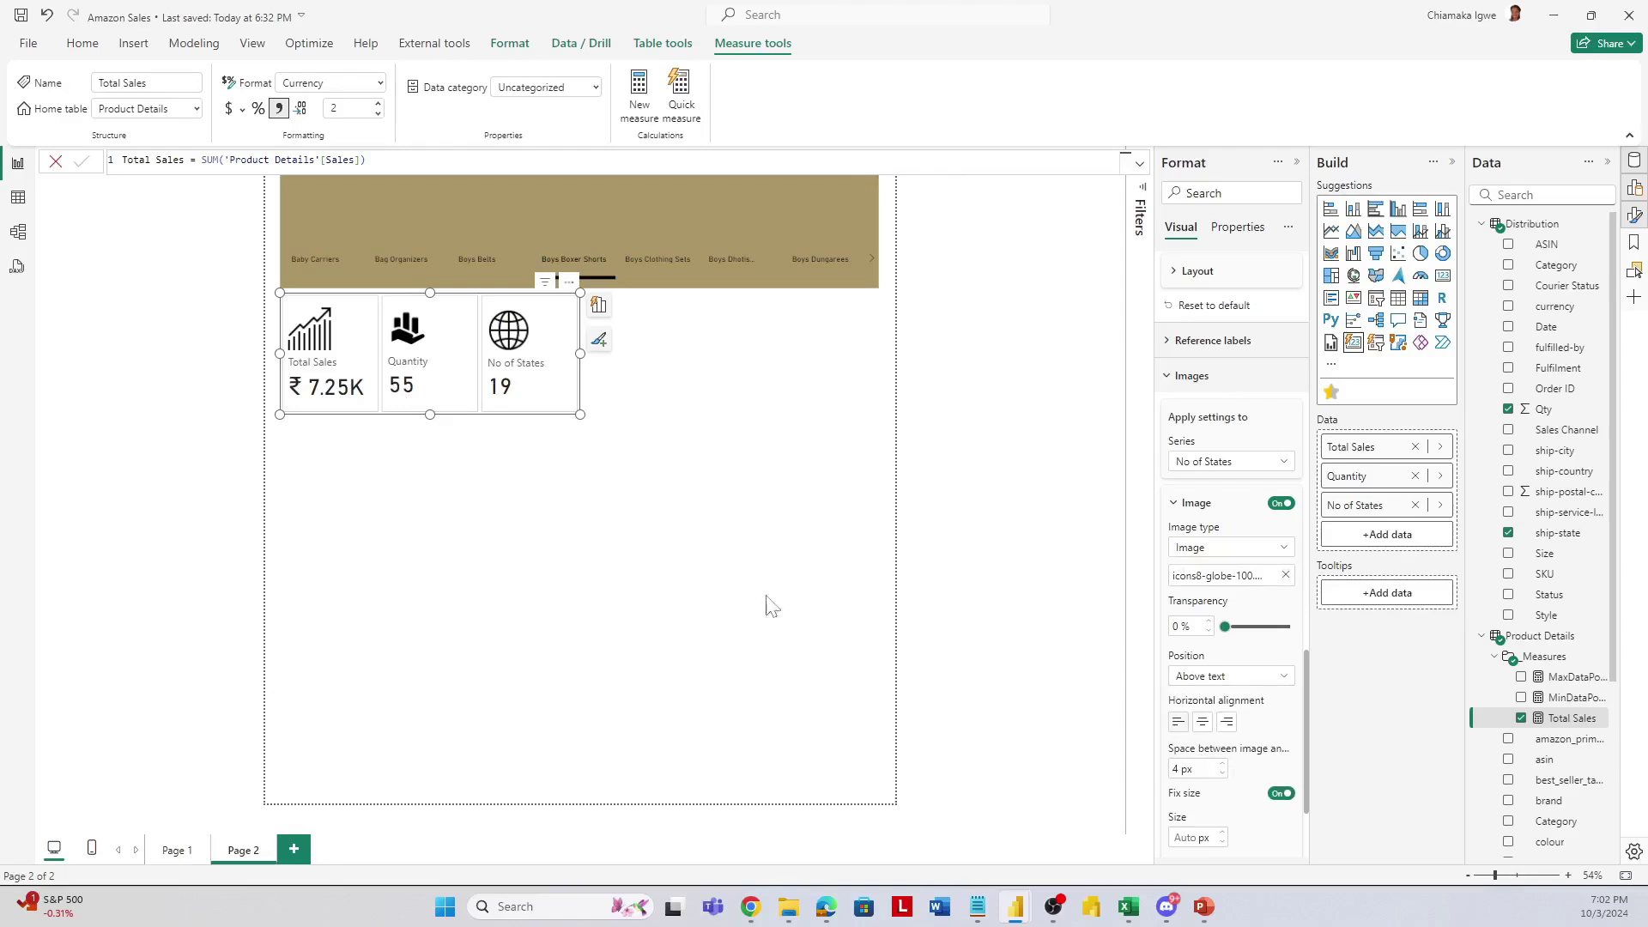
# Insert a button slicer on the Product Details Category field, about 629 by 262, beside the card below the banner.
pyautogui.click(673, 422)
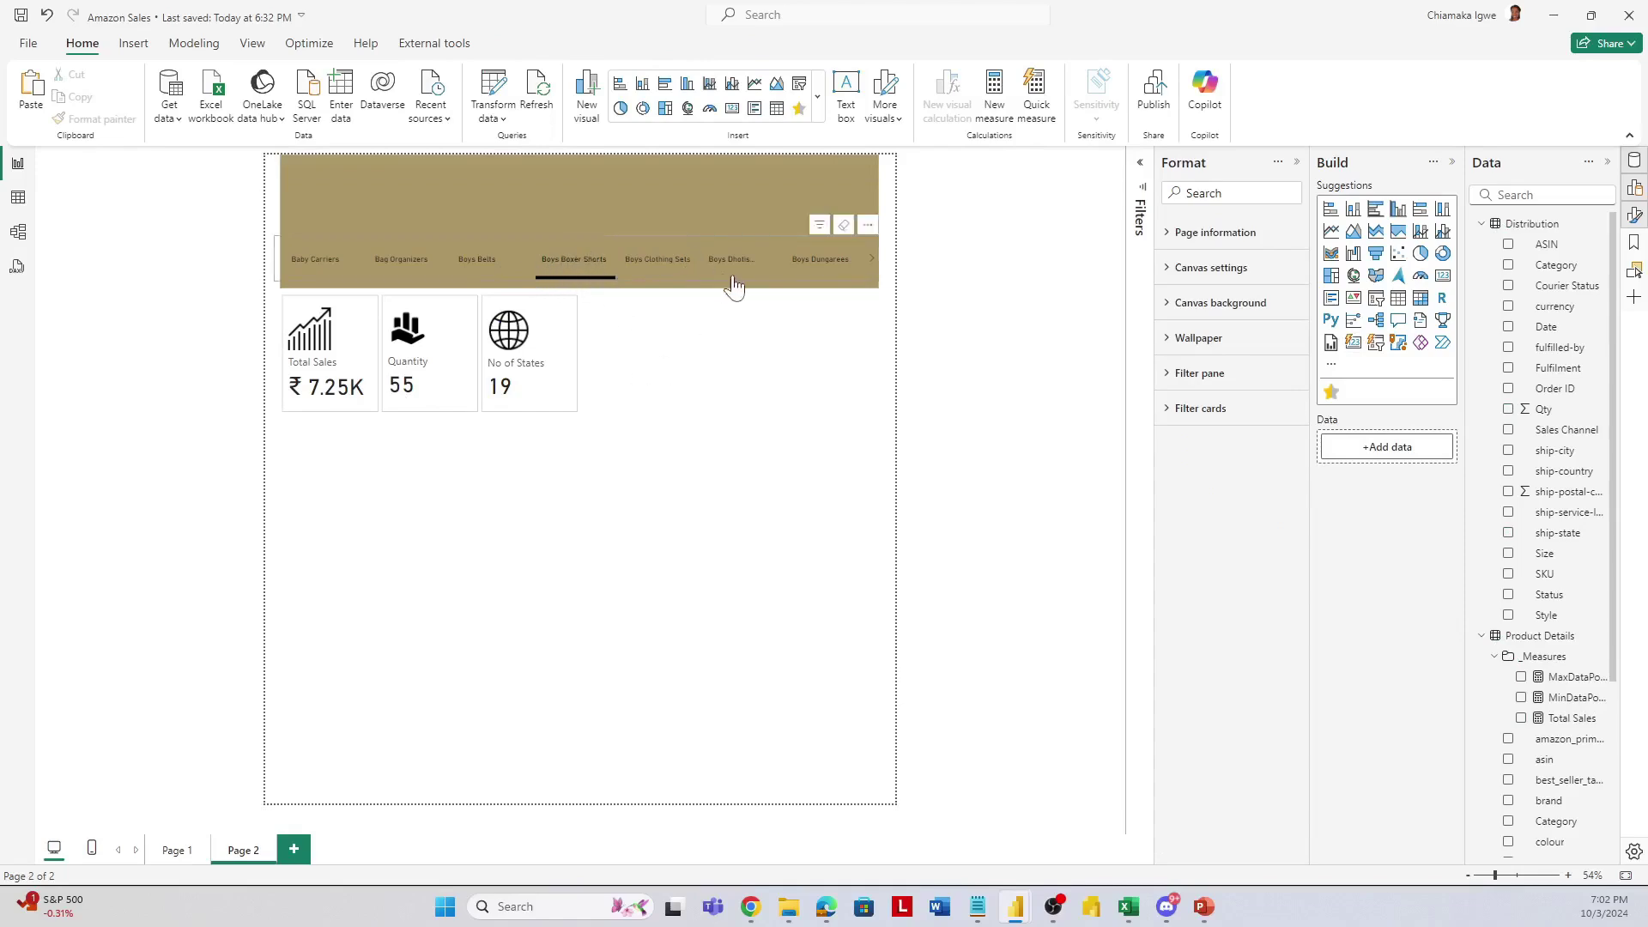
pyautogui.click(1377, 346)
pyautogui.moveTo(444, 491); pyautogui.dragTo(759, 353)
pyautogui.moveTo(881, 356); pyautogui.dragTo(879, 356)
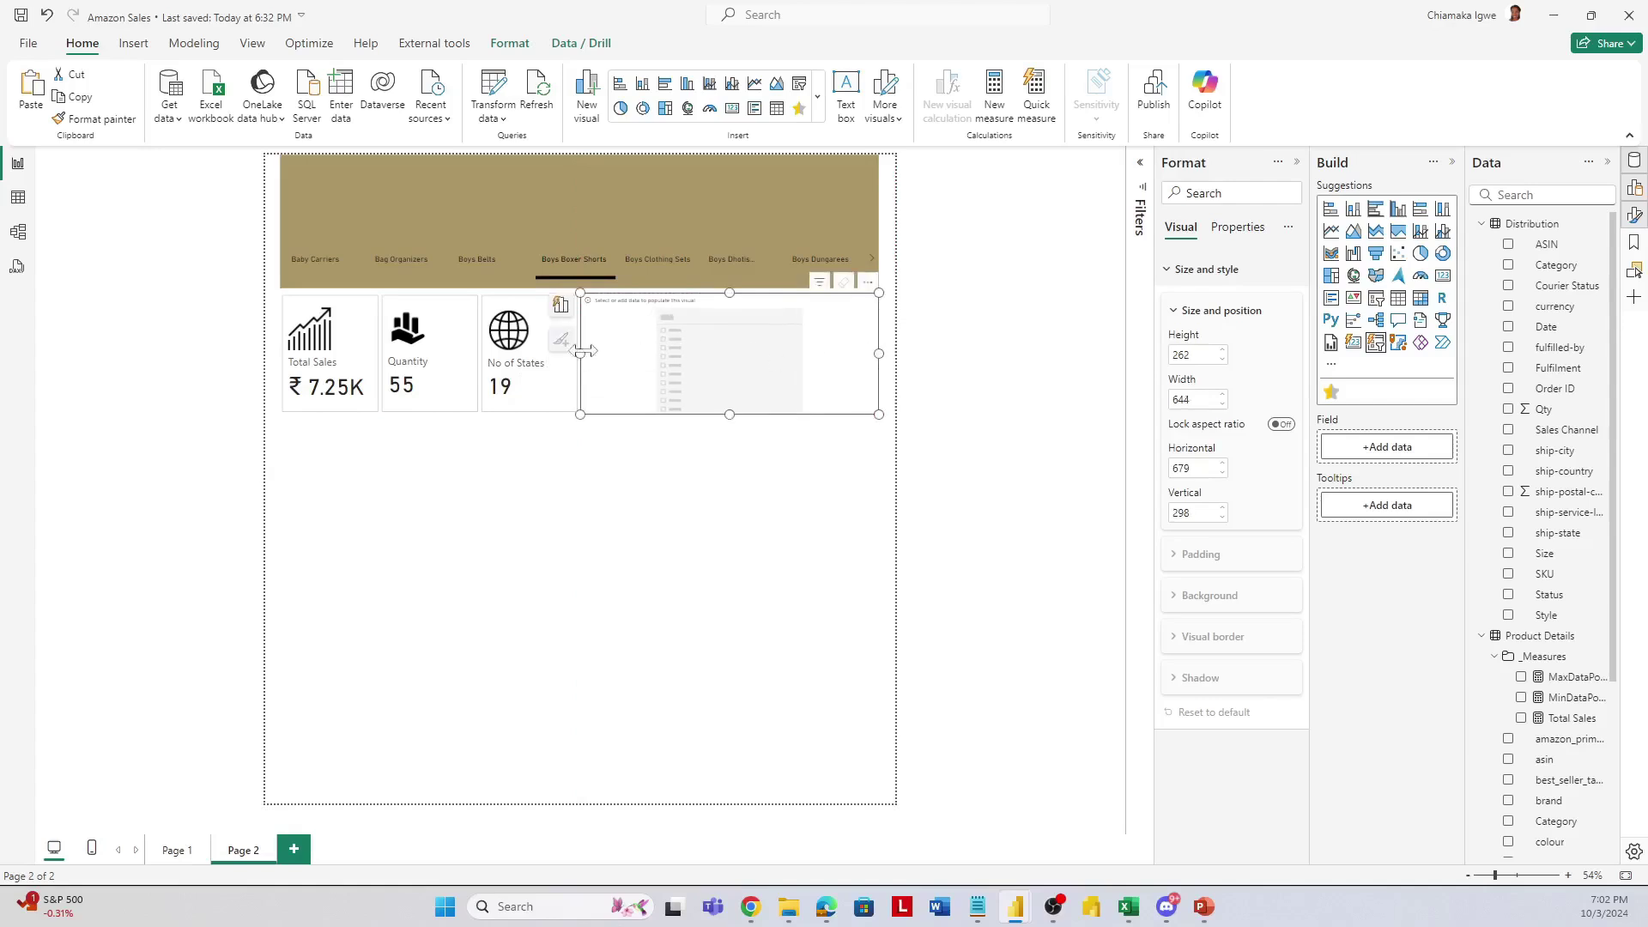
pyautogui.moveTo(587, 352); pyautogui.dragTo(589, 359)
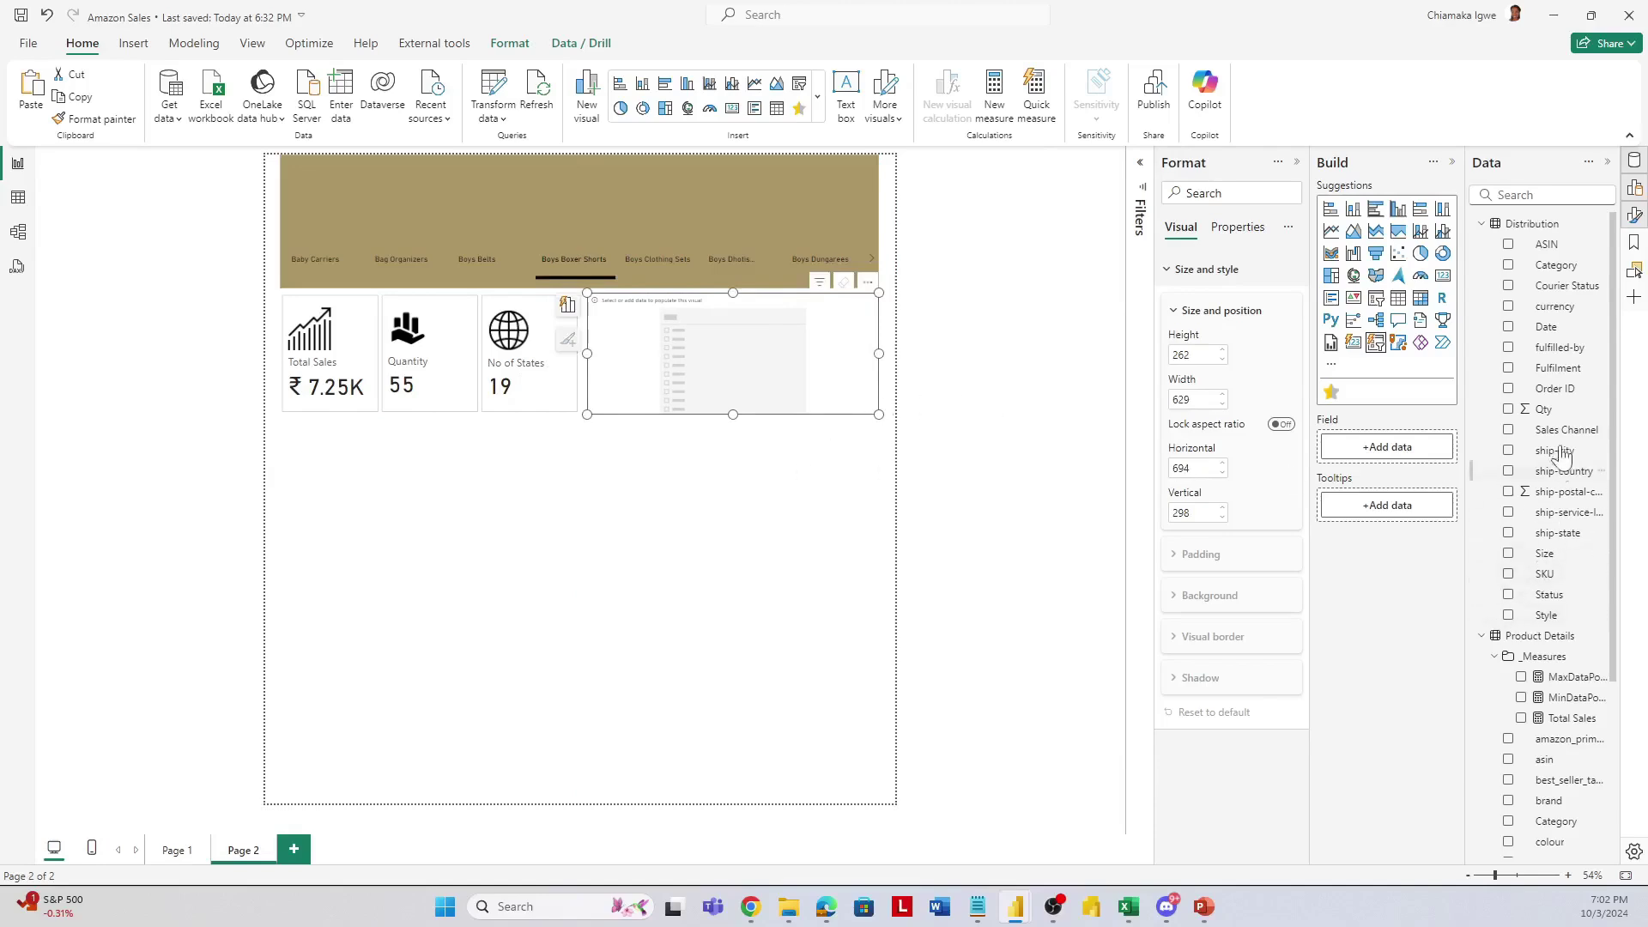
pyautogui.scroll(-1, 1545, 738)
pyautogui.moveTo(1549, 736); pyautogui.dragTo(1370, 444)
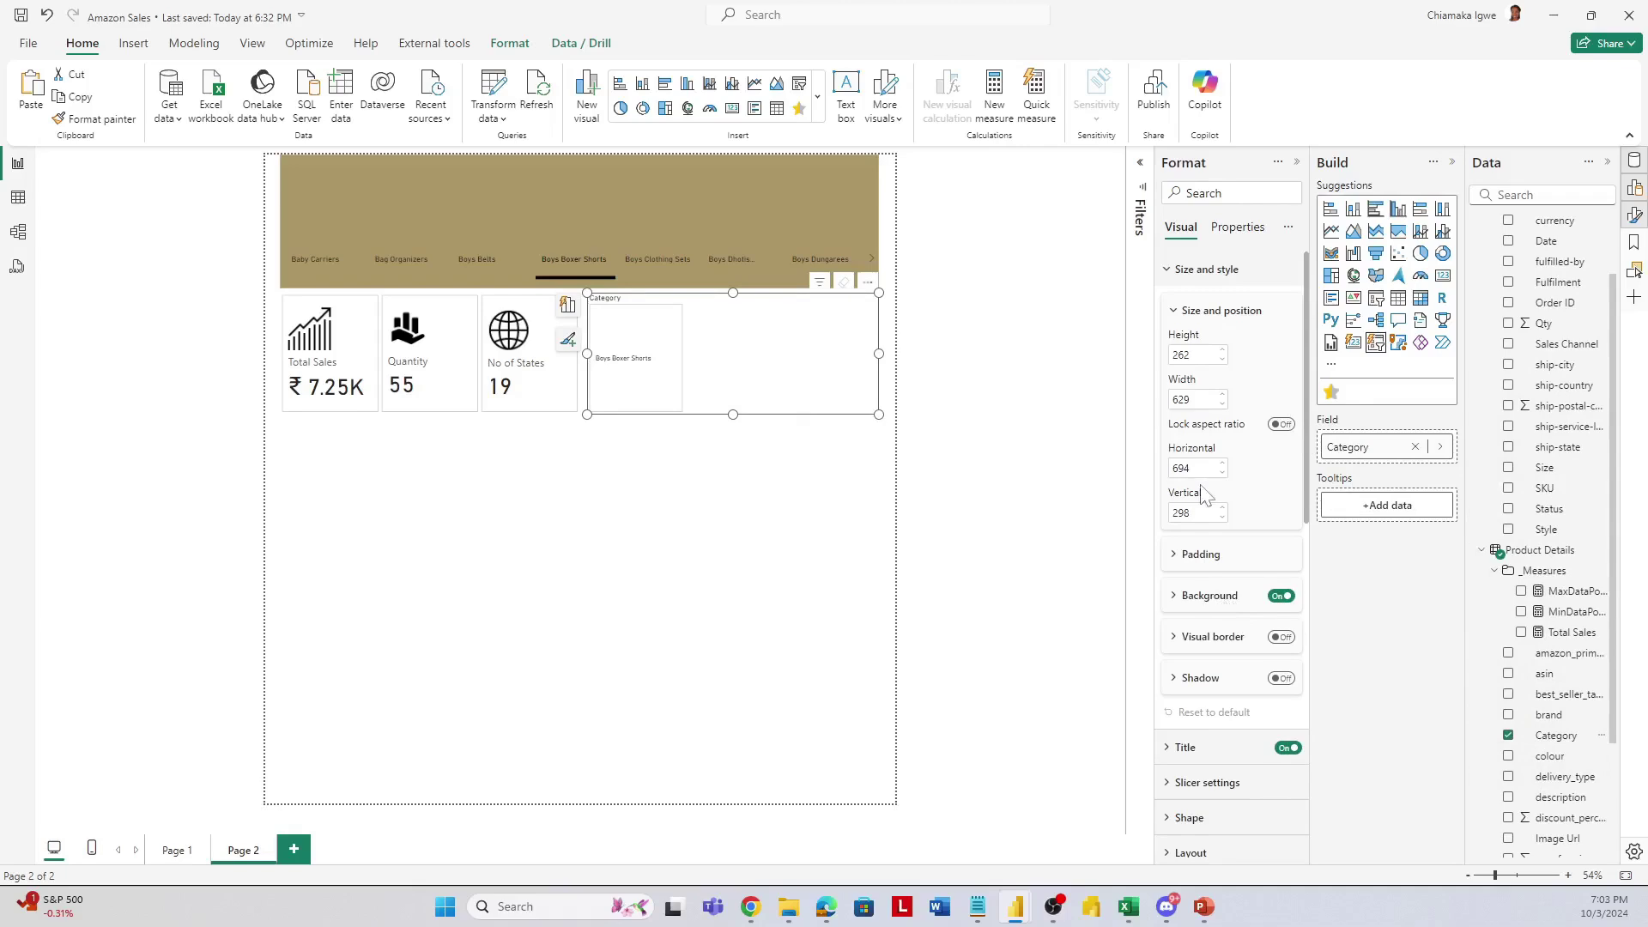
# Set the new Category slicer's layout arrangement to Single row.
pyautogui.scroll(-1, 1214, 633)
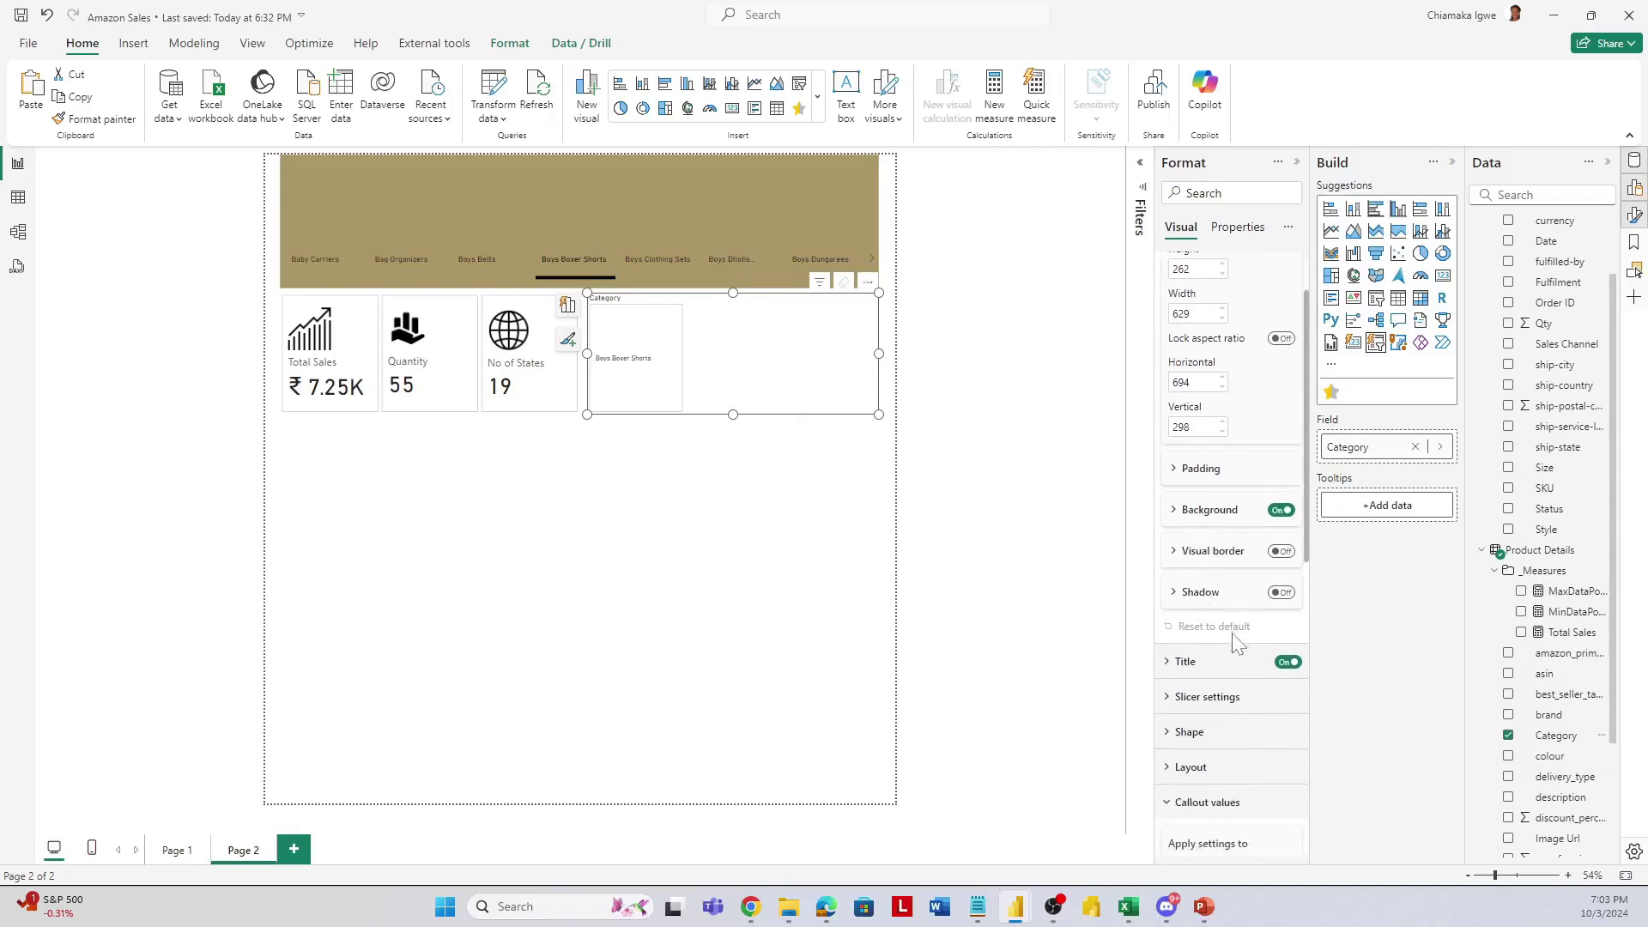
pyautogui.click(1169, 779)
pyautogui.scroll(-3, 1250, 643)
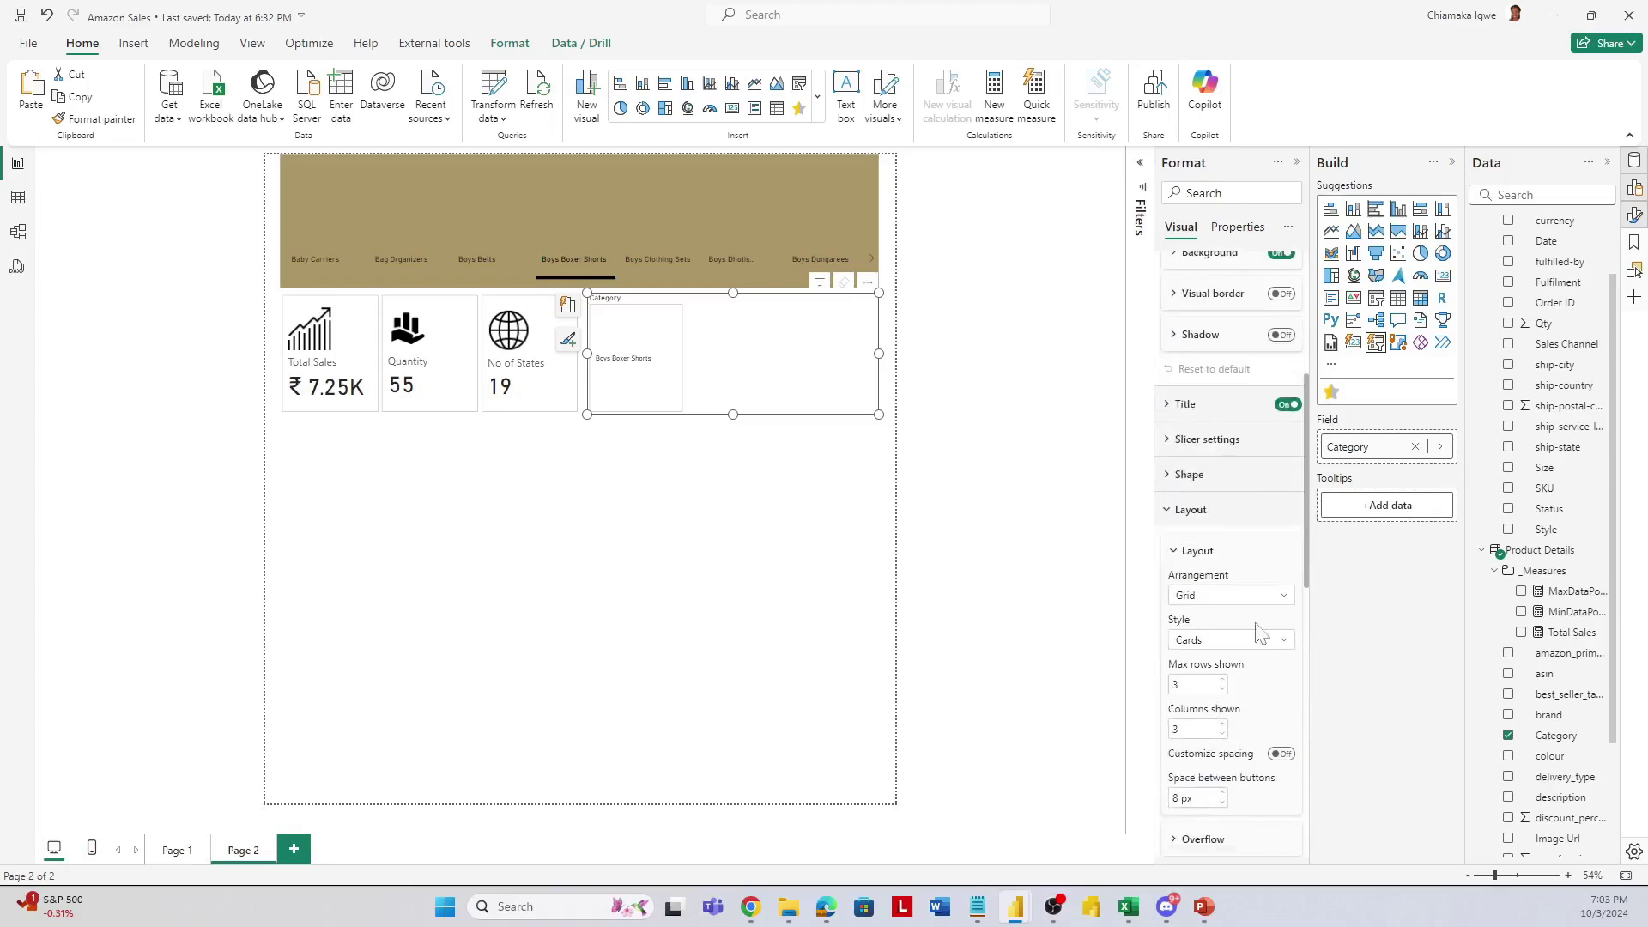
pyautogui.click(1207, 683)
pyautogui.click(1248, 652)
pyautogui.click(1253, 600)
pyautogui.click(1255, 604)
pyautogui.click(1222, 637)
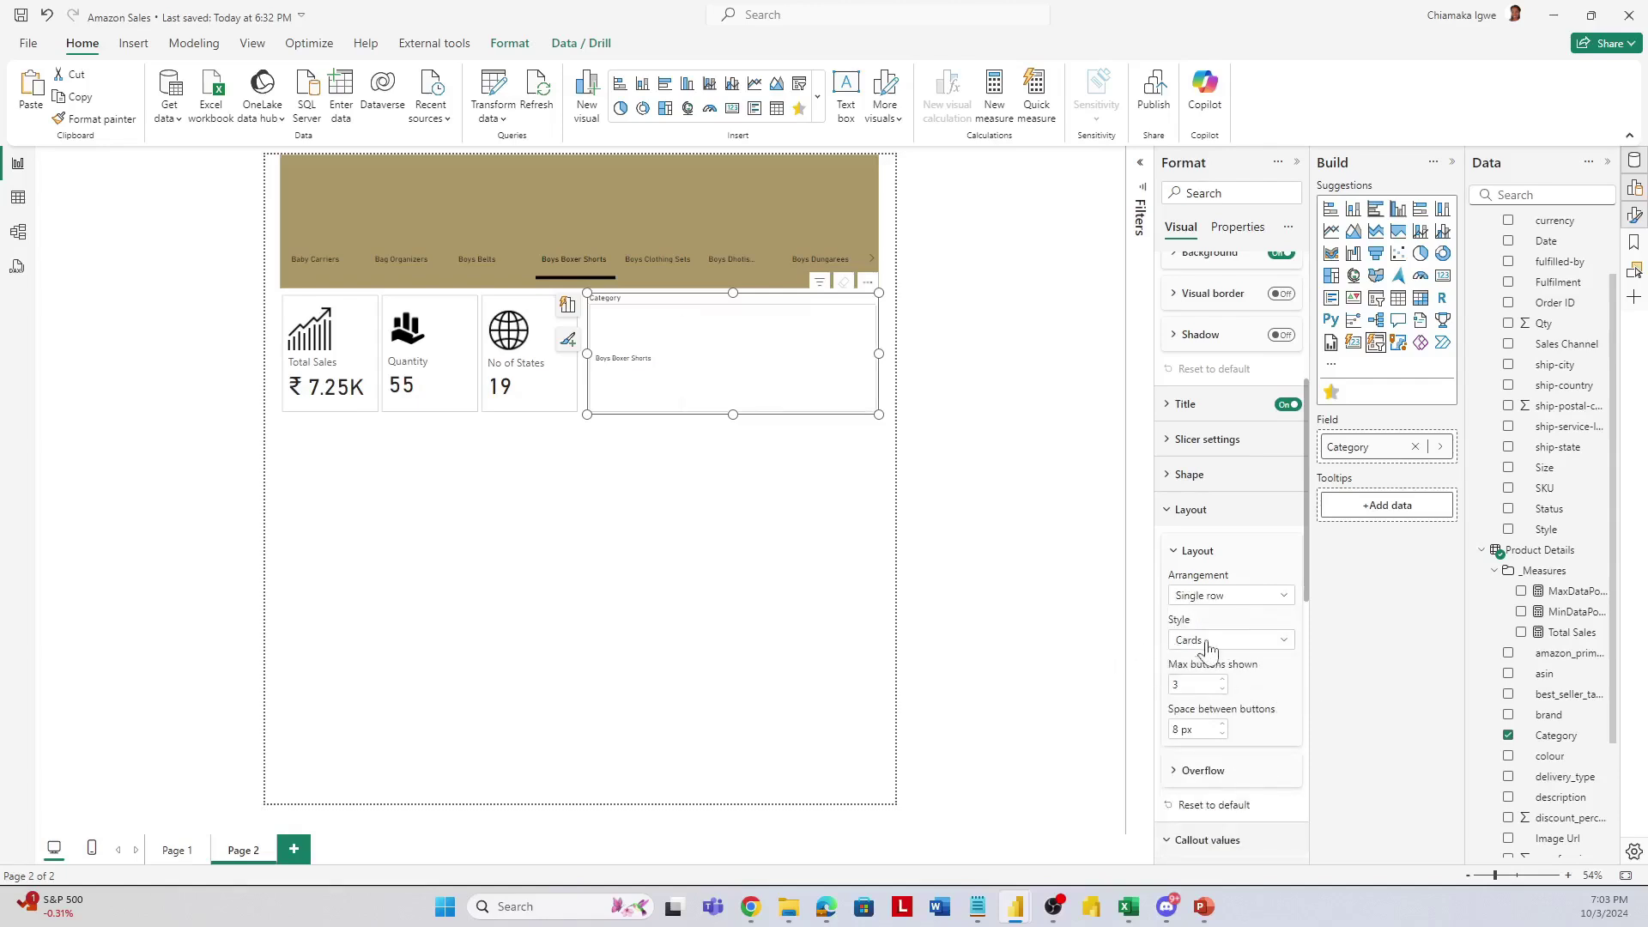
# Turn off the new slicer's title and its callout values.
pyautogui.click(1285, 404)
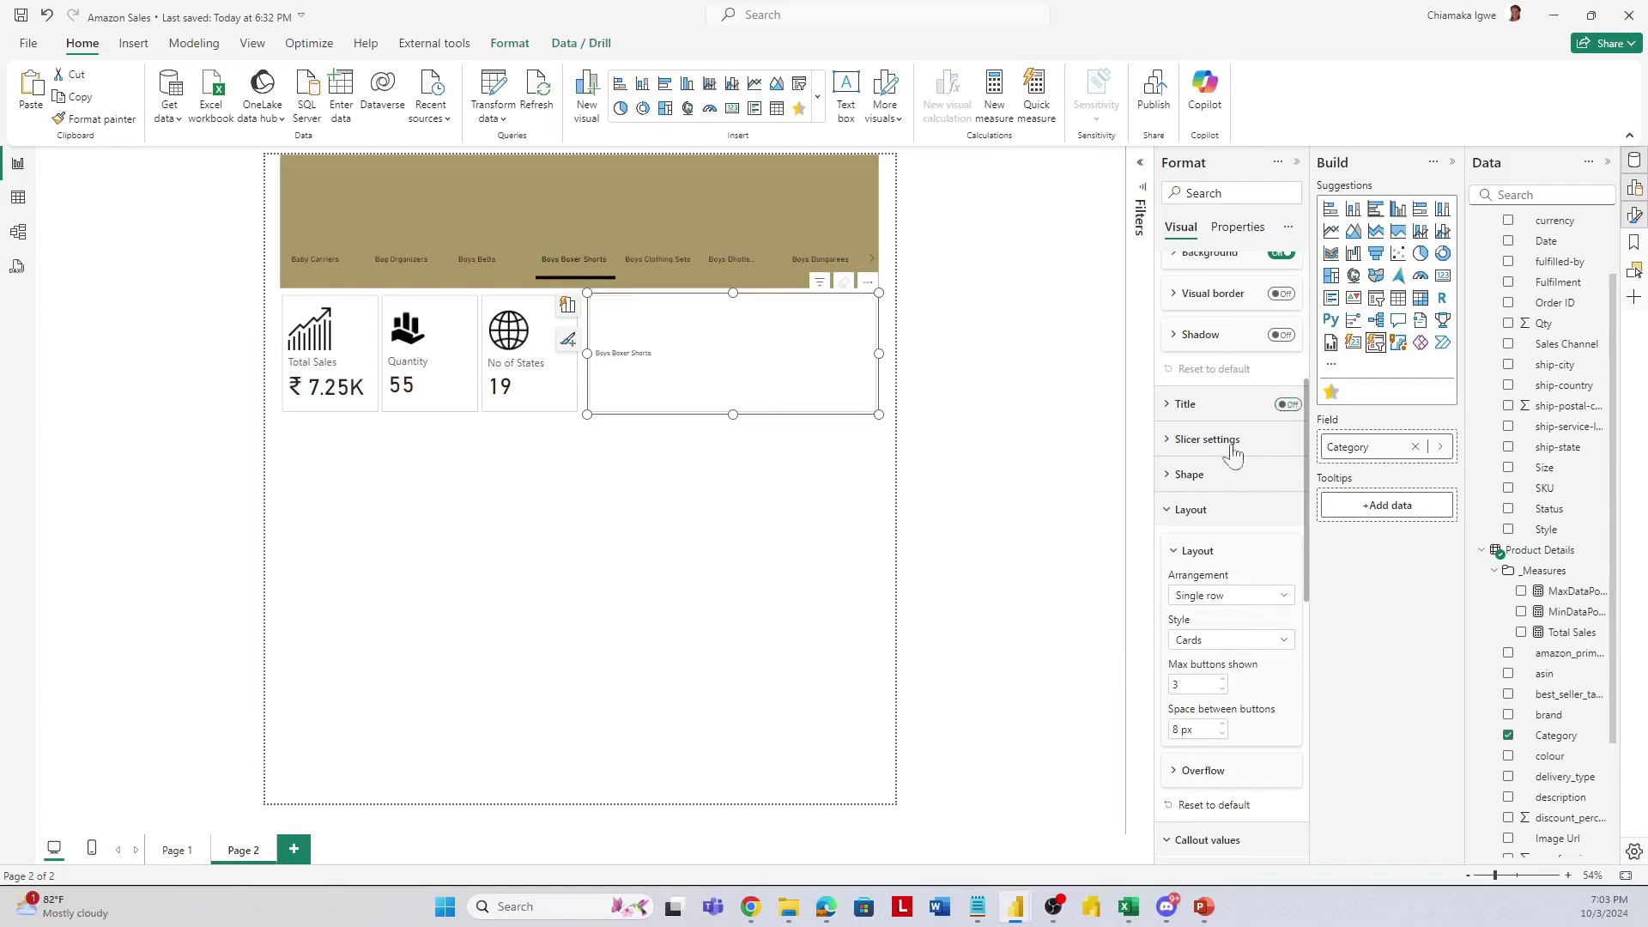
pyautogui.scroll(-3, 1222, 785)
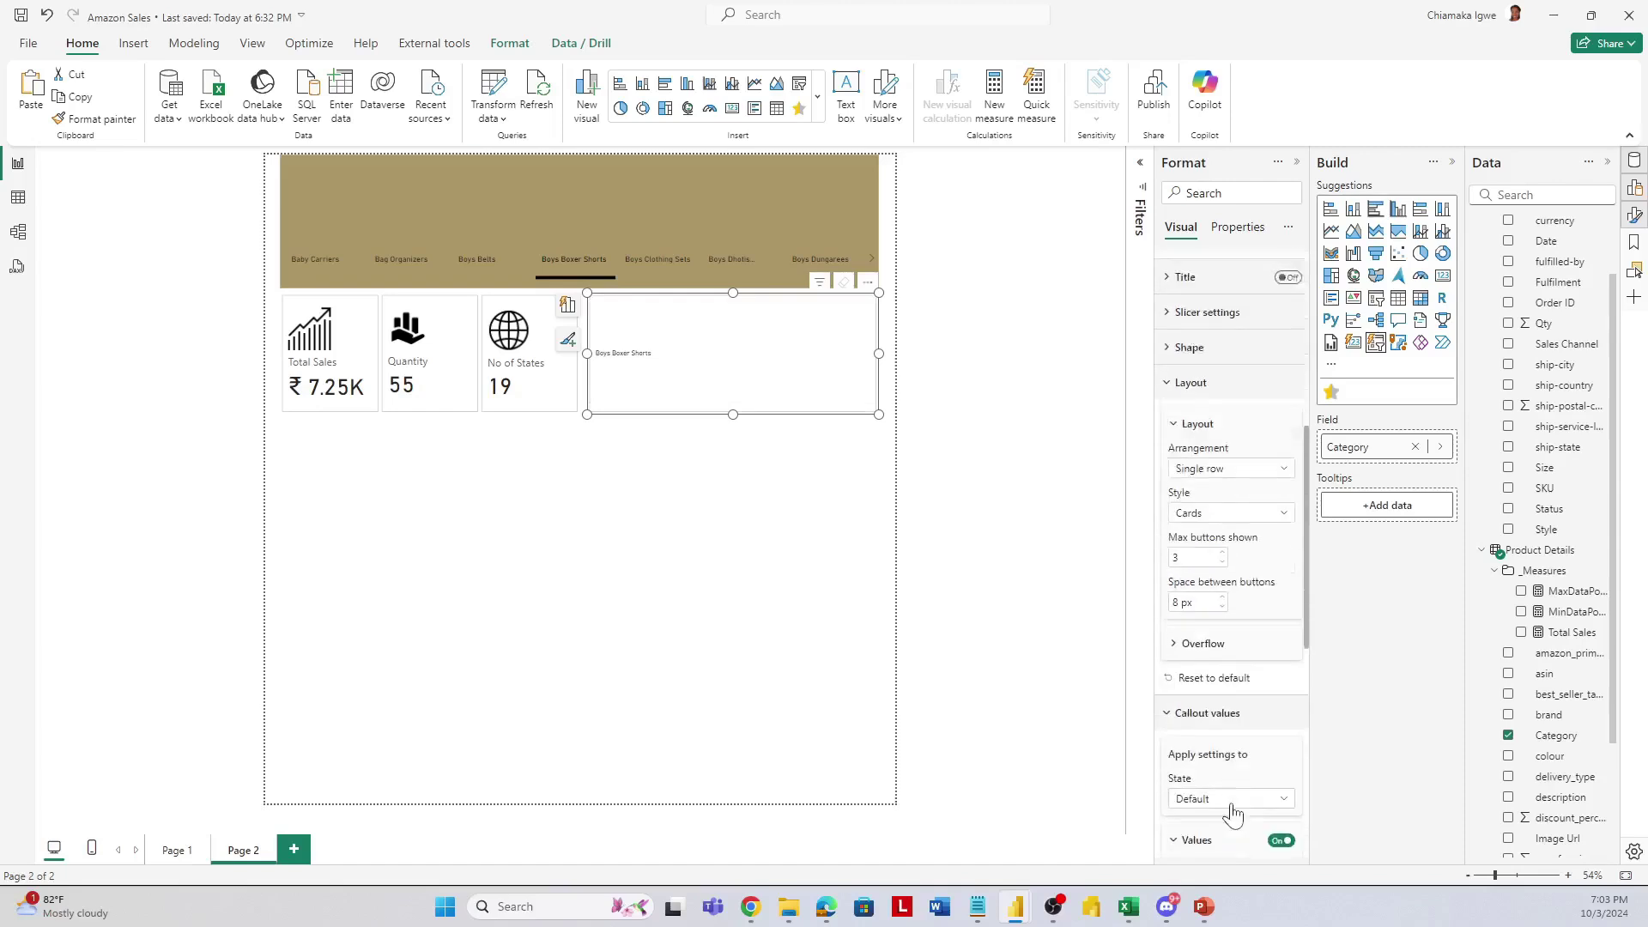
pyautogui.click(1279, 796)
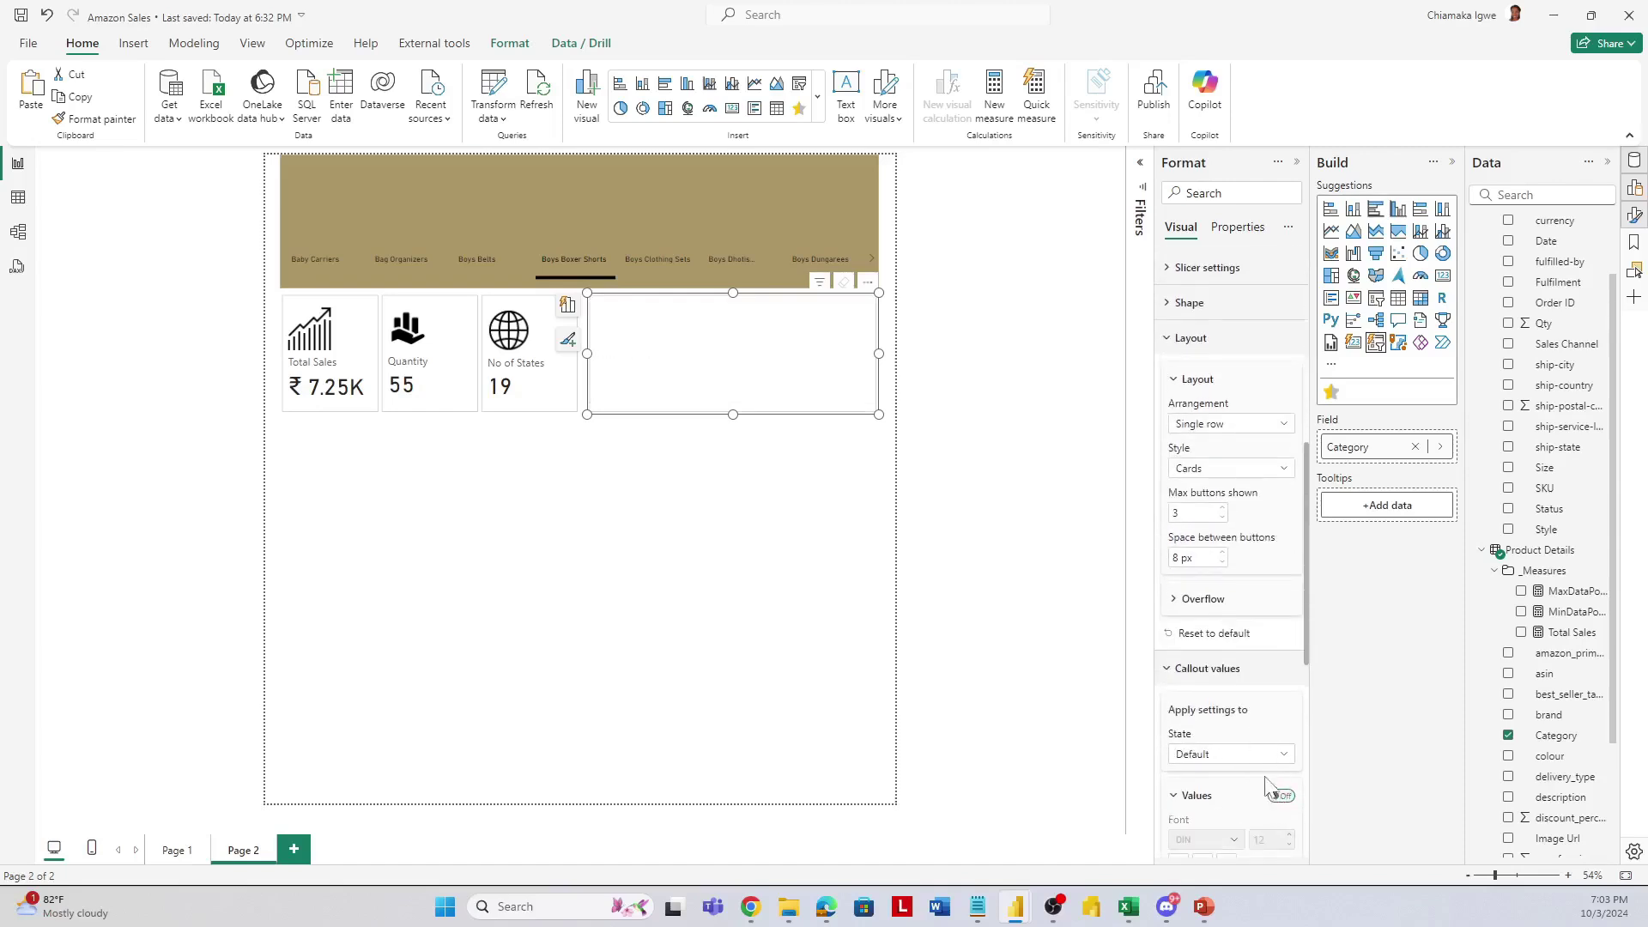
# Use the Product Details Image Url field as the image source for the Category slicer beside the card.
pyautogui.scroll(-9, 1244, 763)
pyautogui.click(1182, 805)
pyautogui.scroll(-3, 1269, 783)
pyautogui.scroll(-2, 1283, 768)
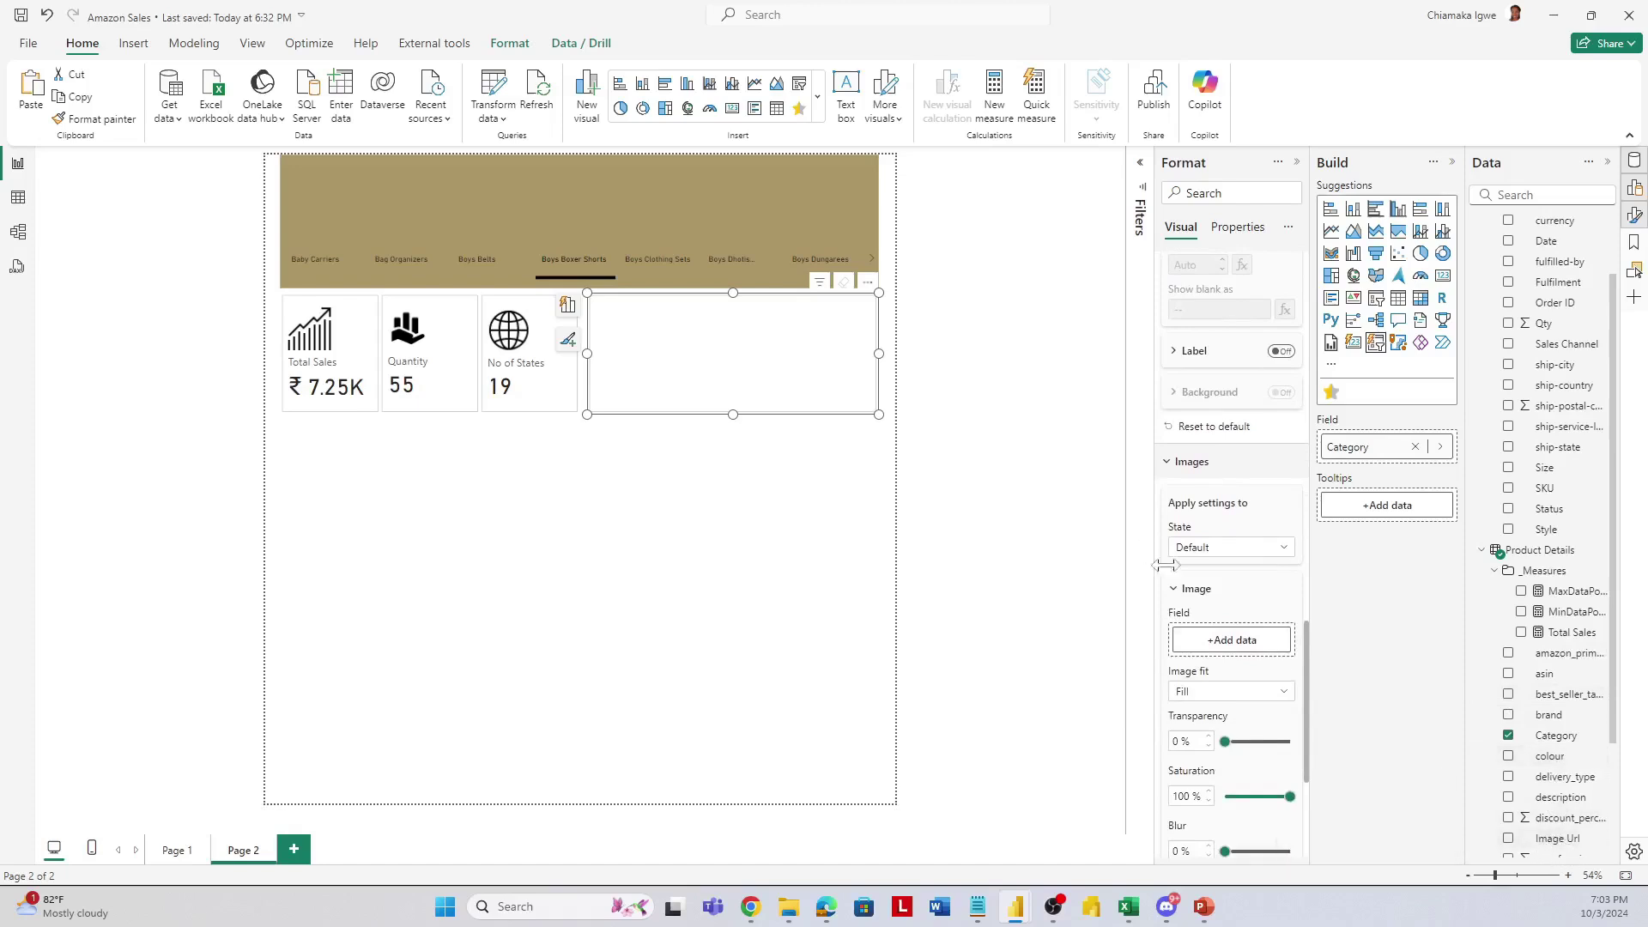
pyautogui.click(1244, 648)
pyautogui.click(1317, 525)
pyautogui.scroll(-3, 1395, 683)
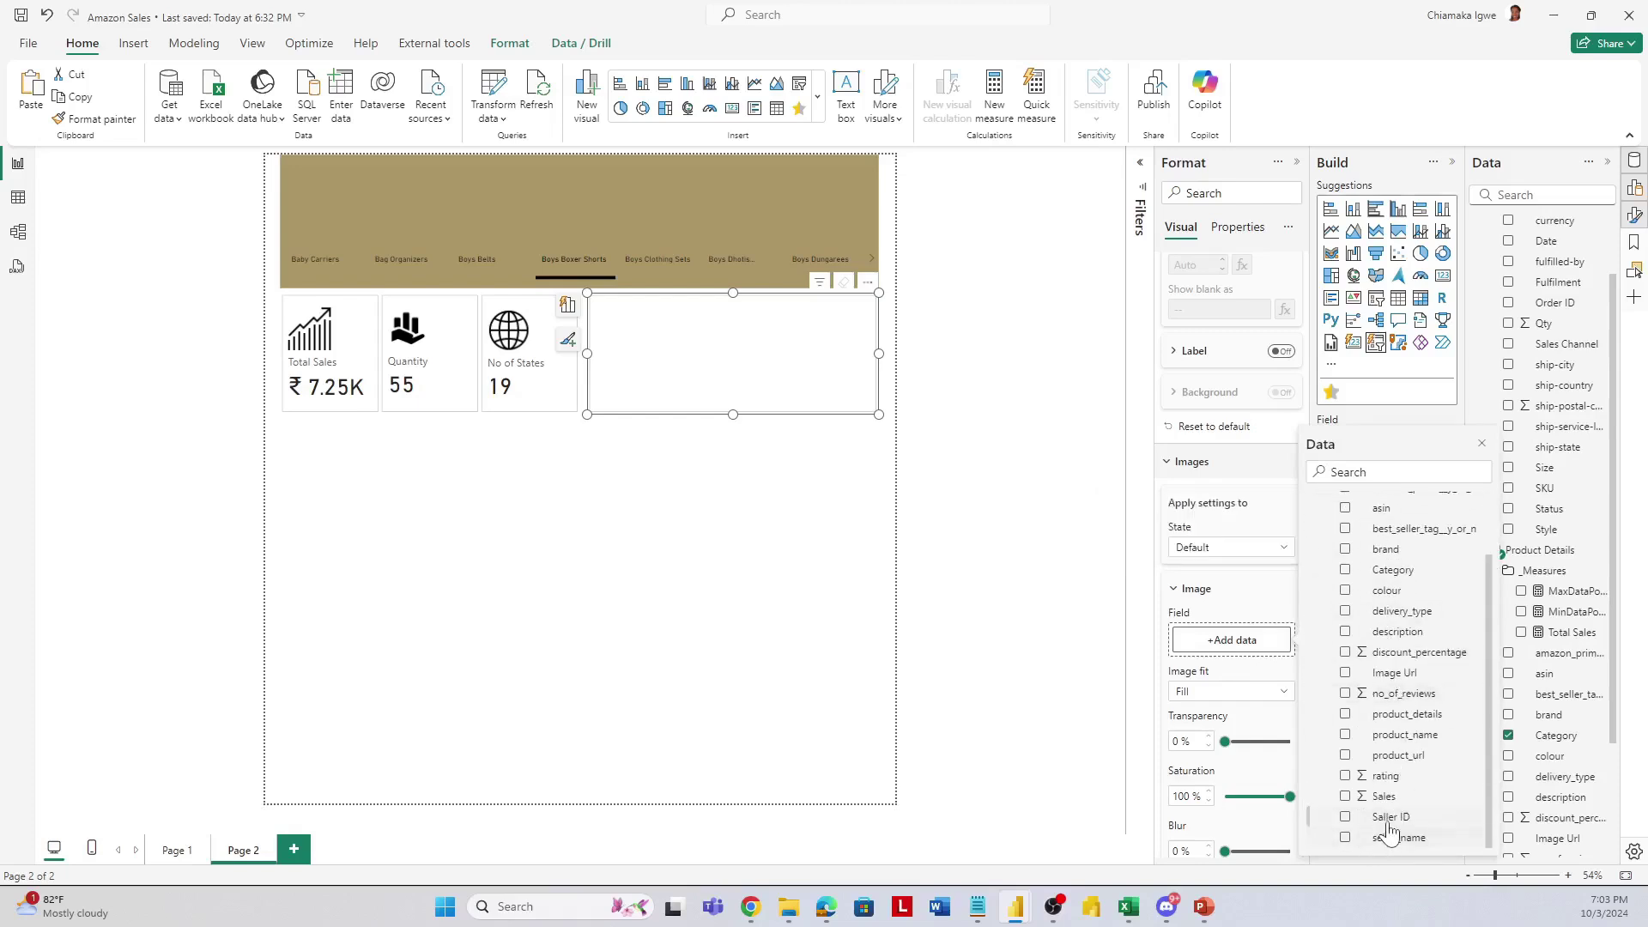
pyautogui.click(1409, 678)
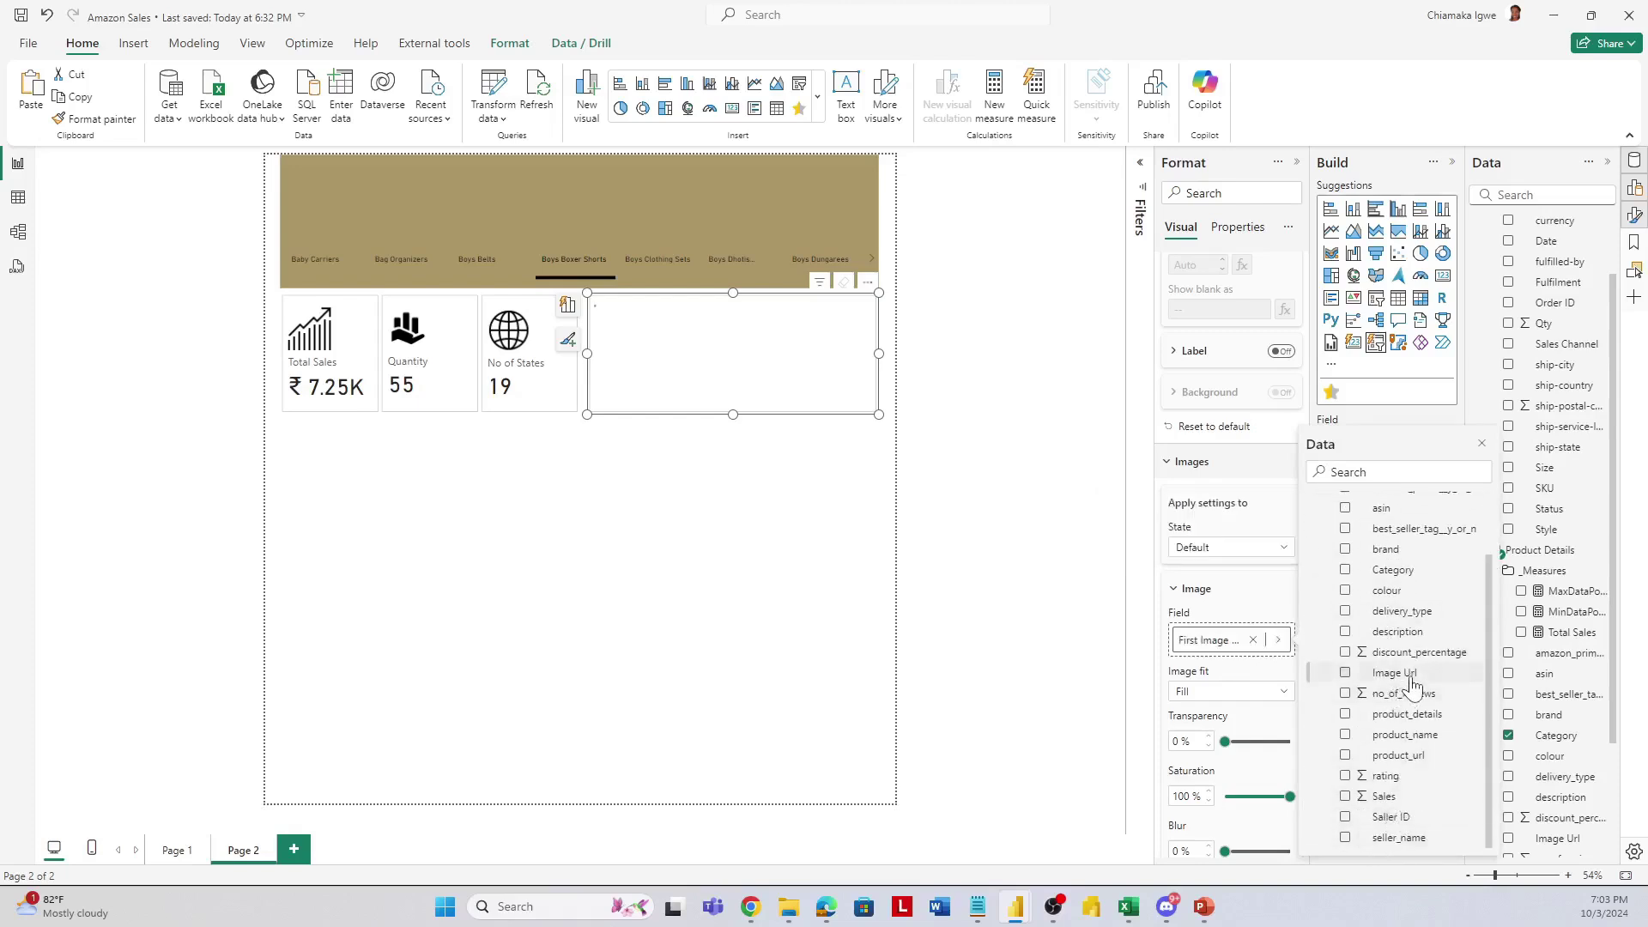
# Set the image fit of the product image slicer to Normal.
pyautogui.click(1236, 692)
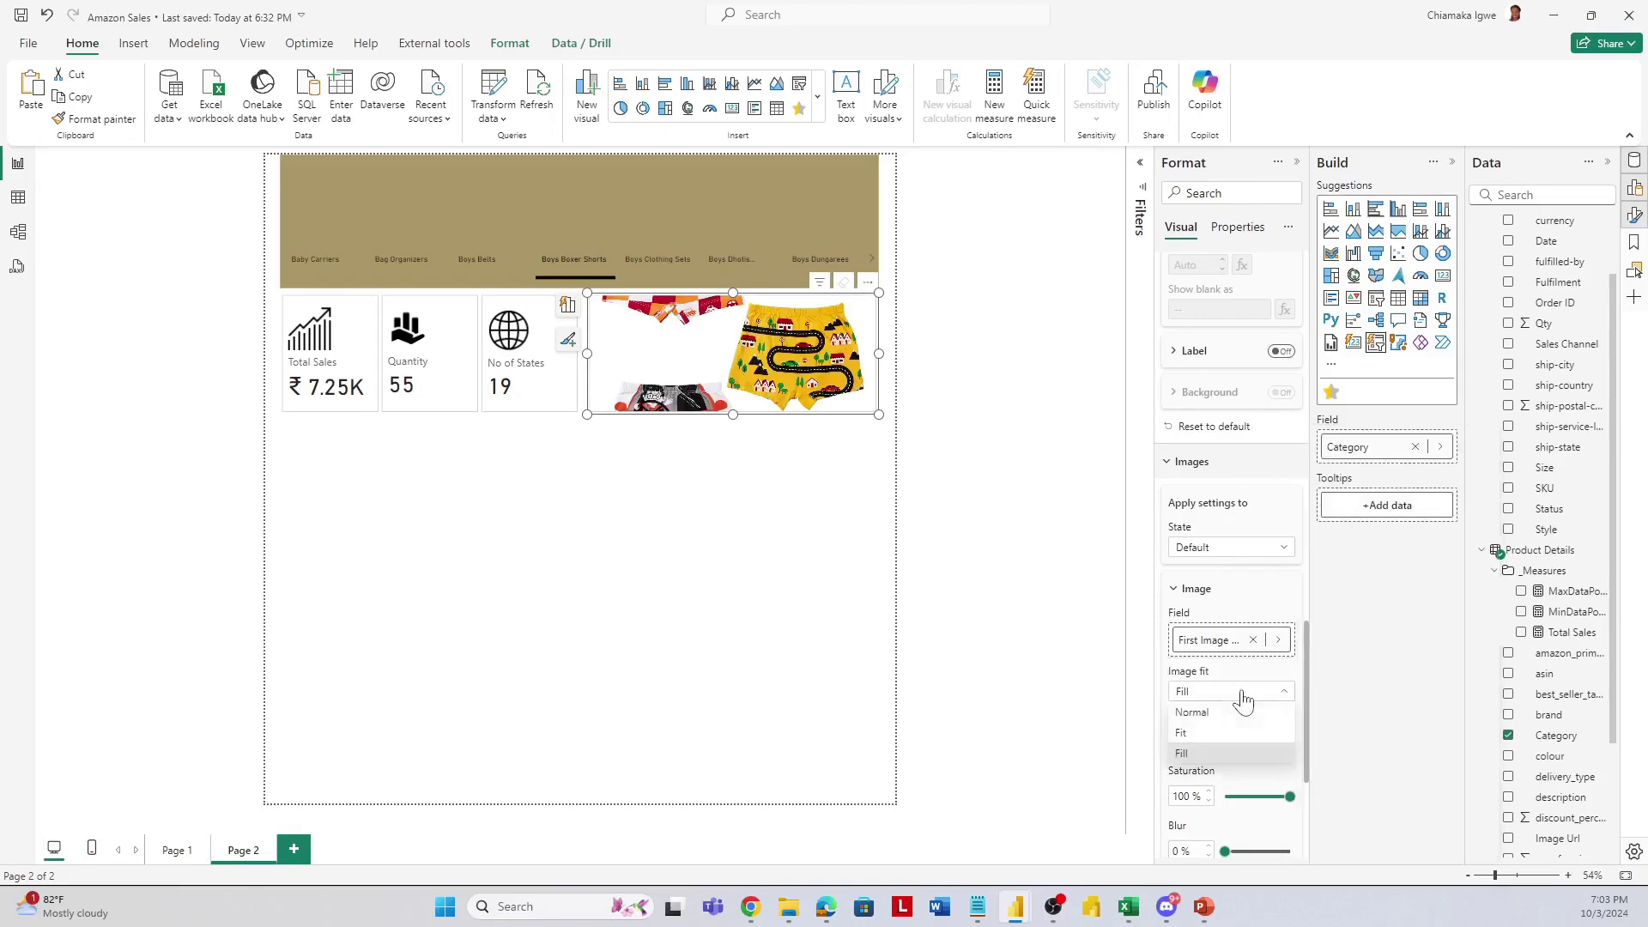
pyautogui.click(1193, 713)
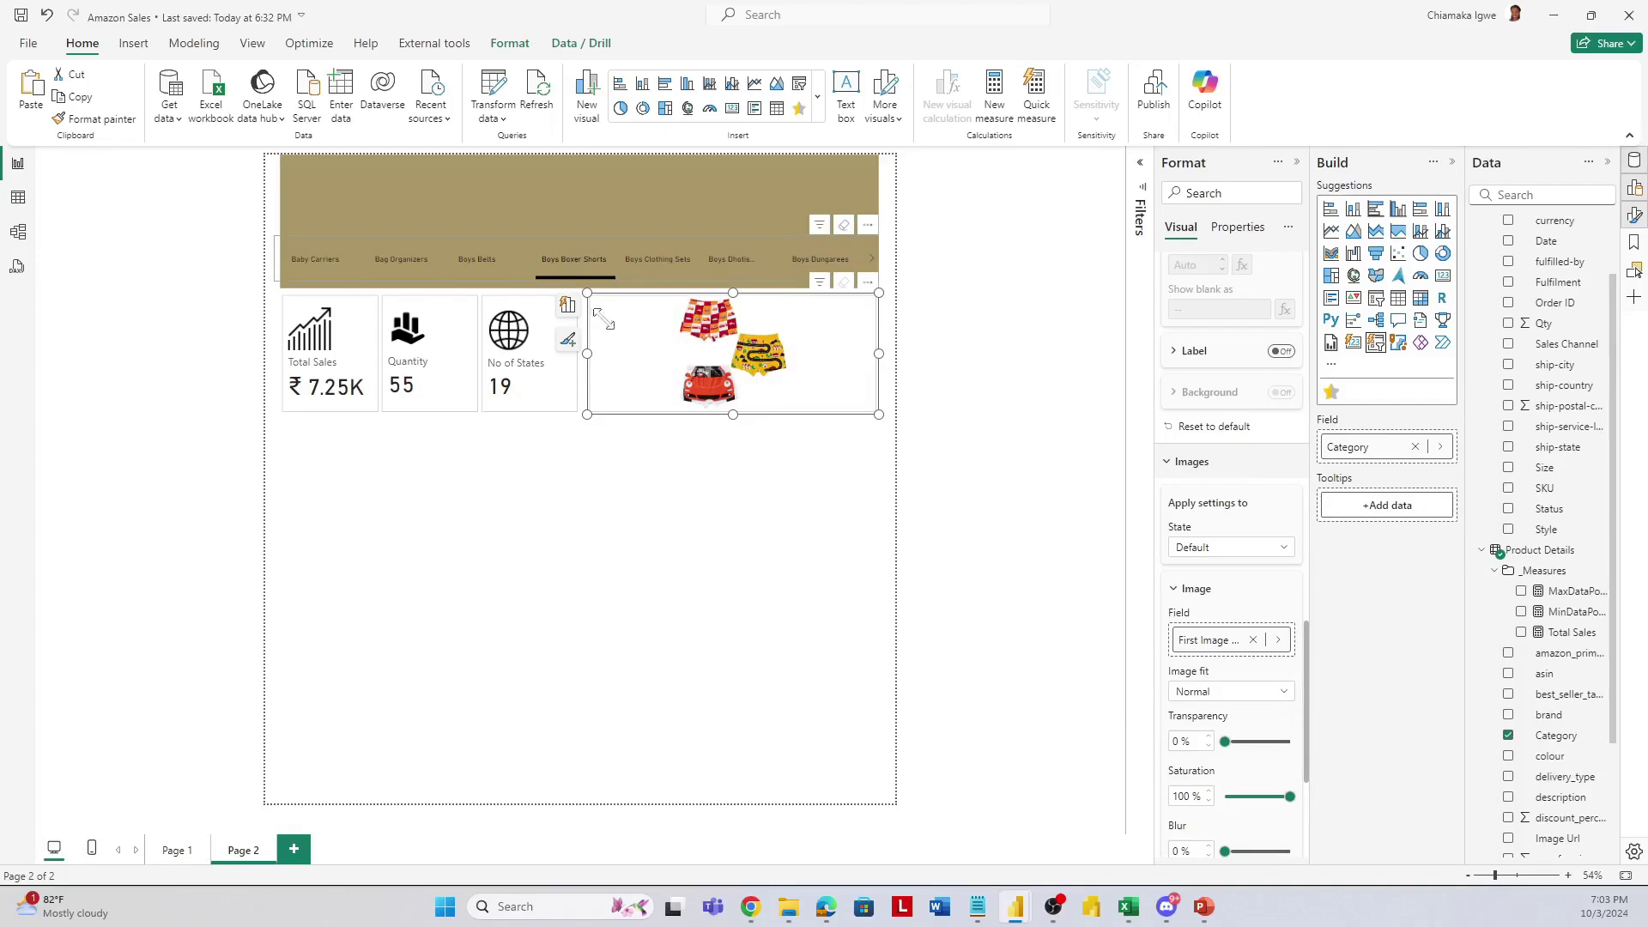
pyautogui.click(636, 471)
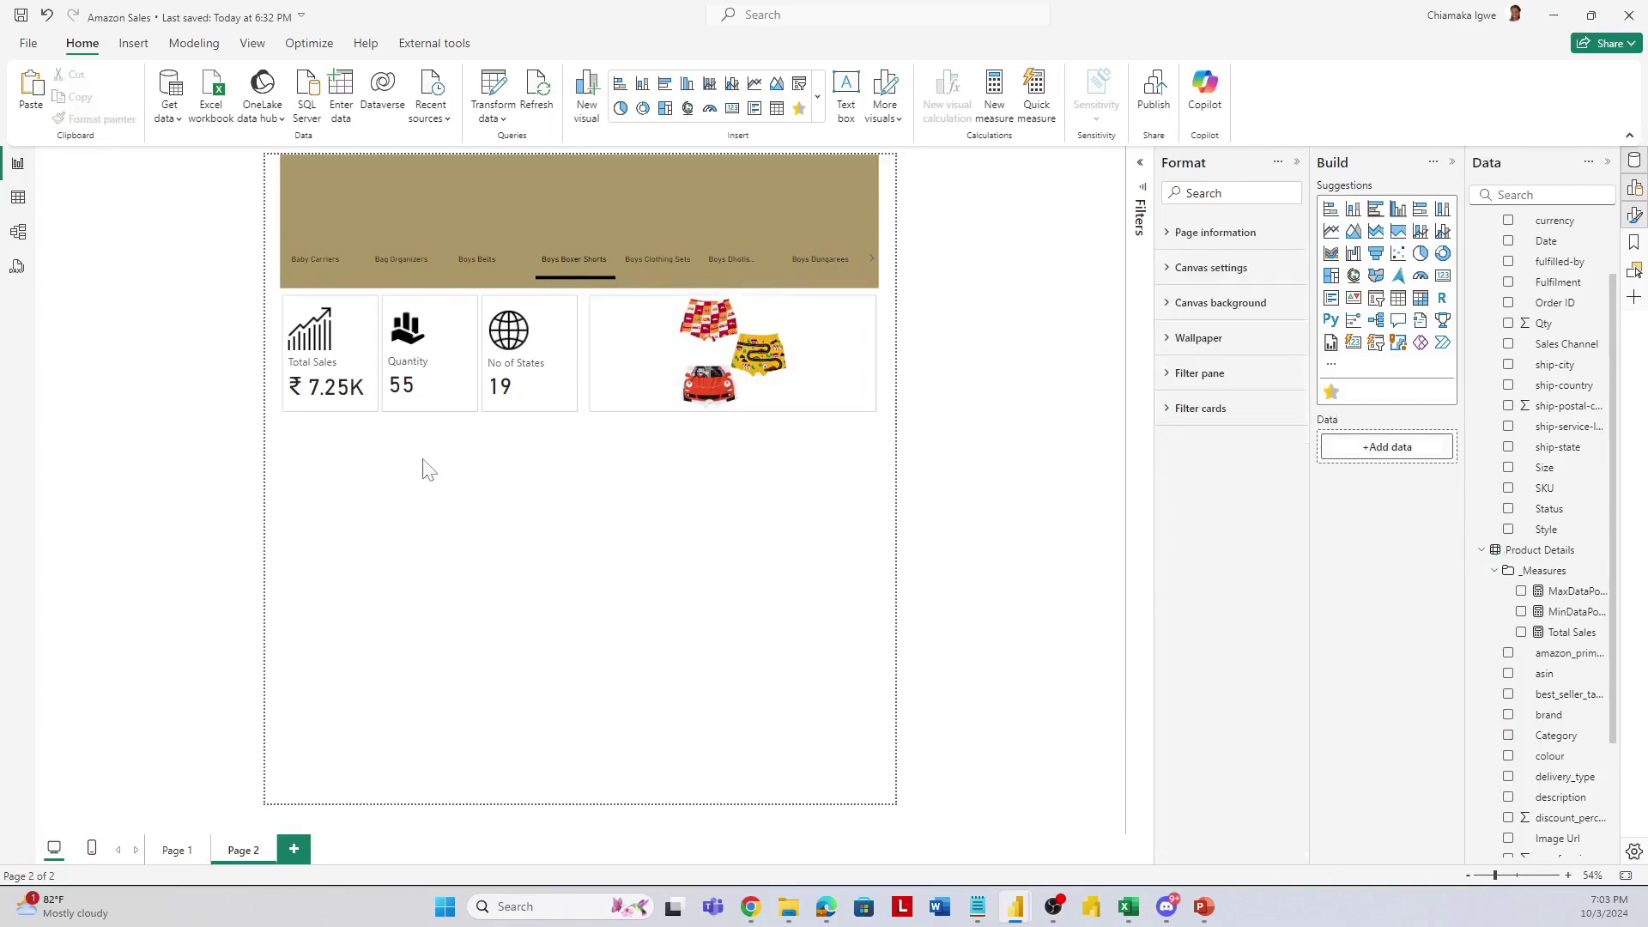
# Turn on the image slicer's callout label and assign the product_name field to it.
pyautogui.click(840, 414)
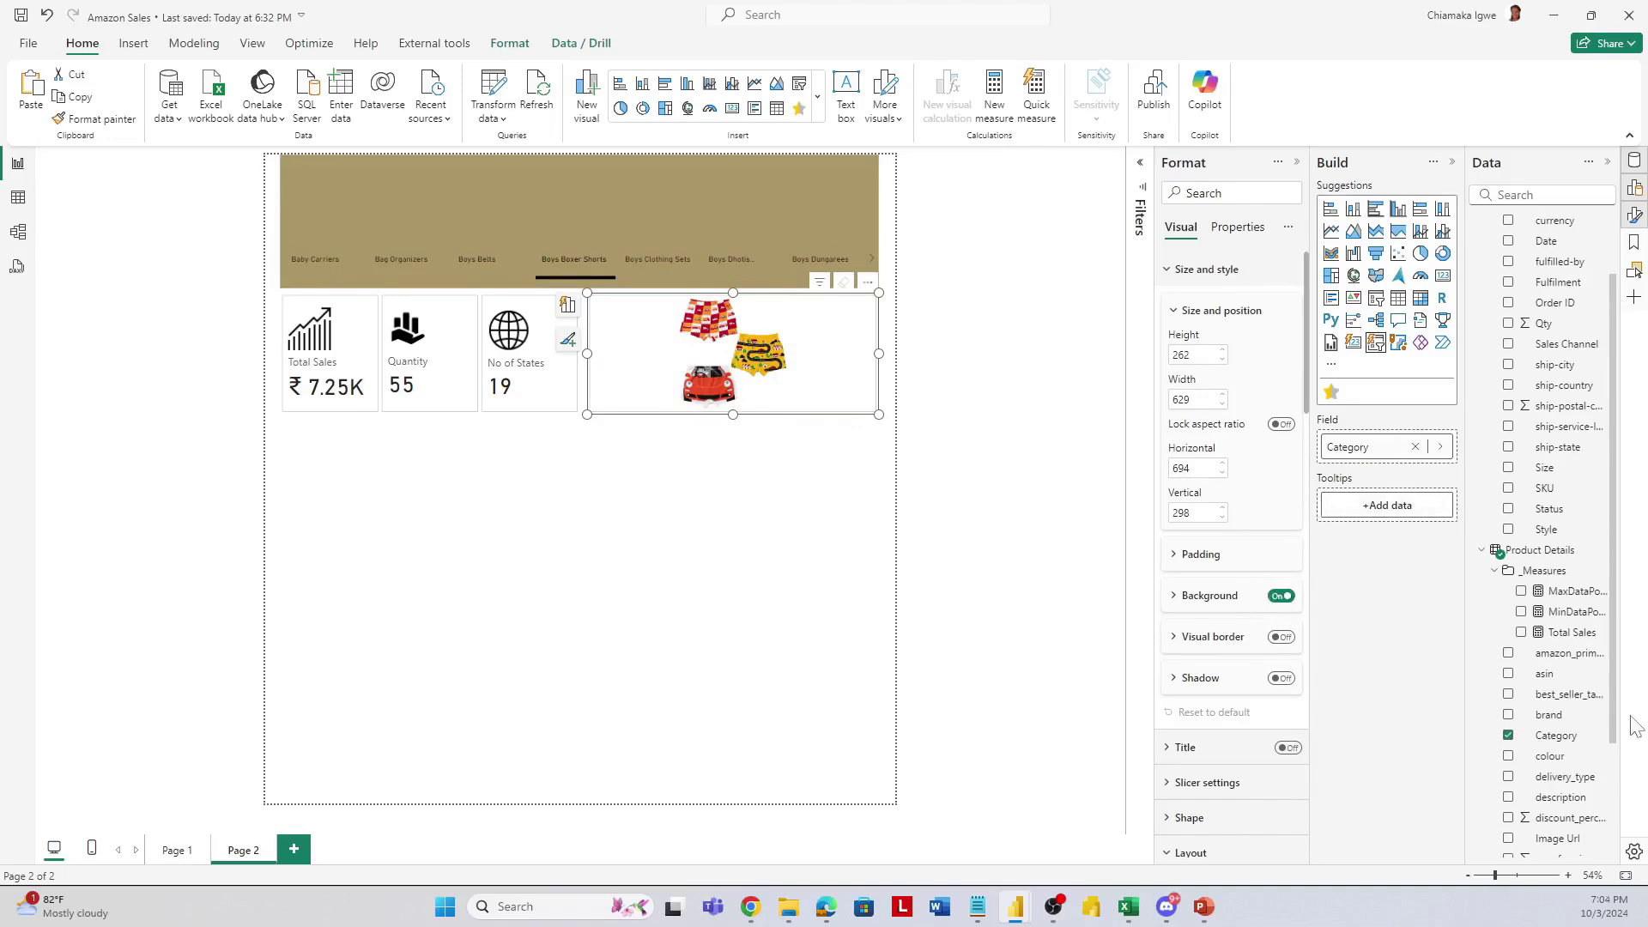
pyautogui.scroll(-2, 1236, 778)
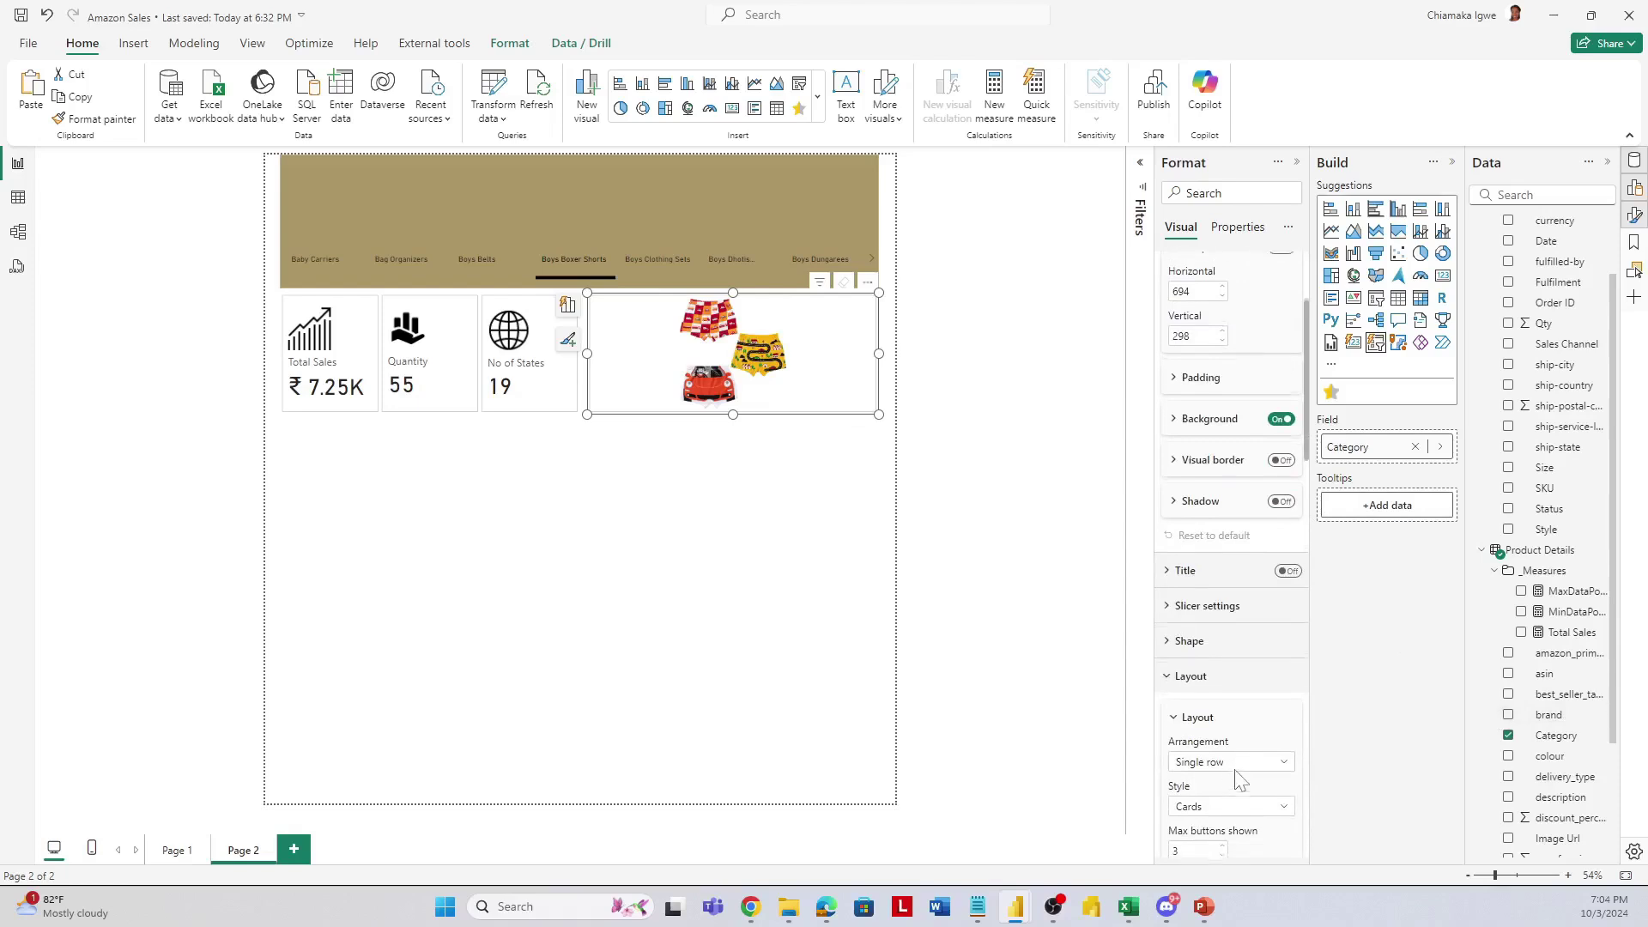
pyautogui.scroll(-2, 1235, 777)
pyautogui.scroll(-4, 1235, 777)
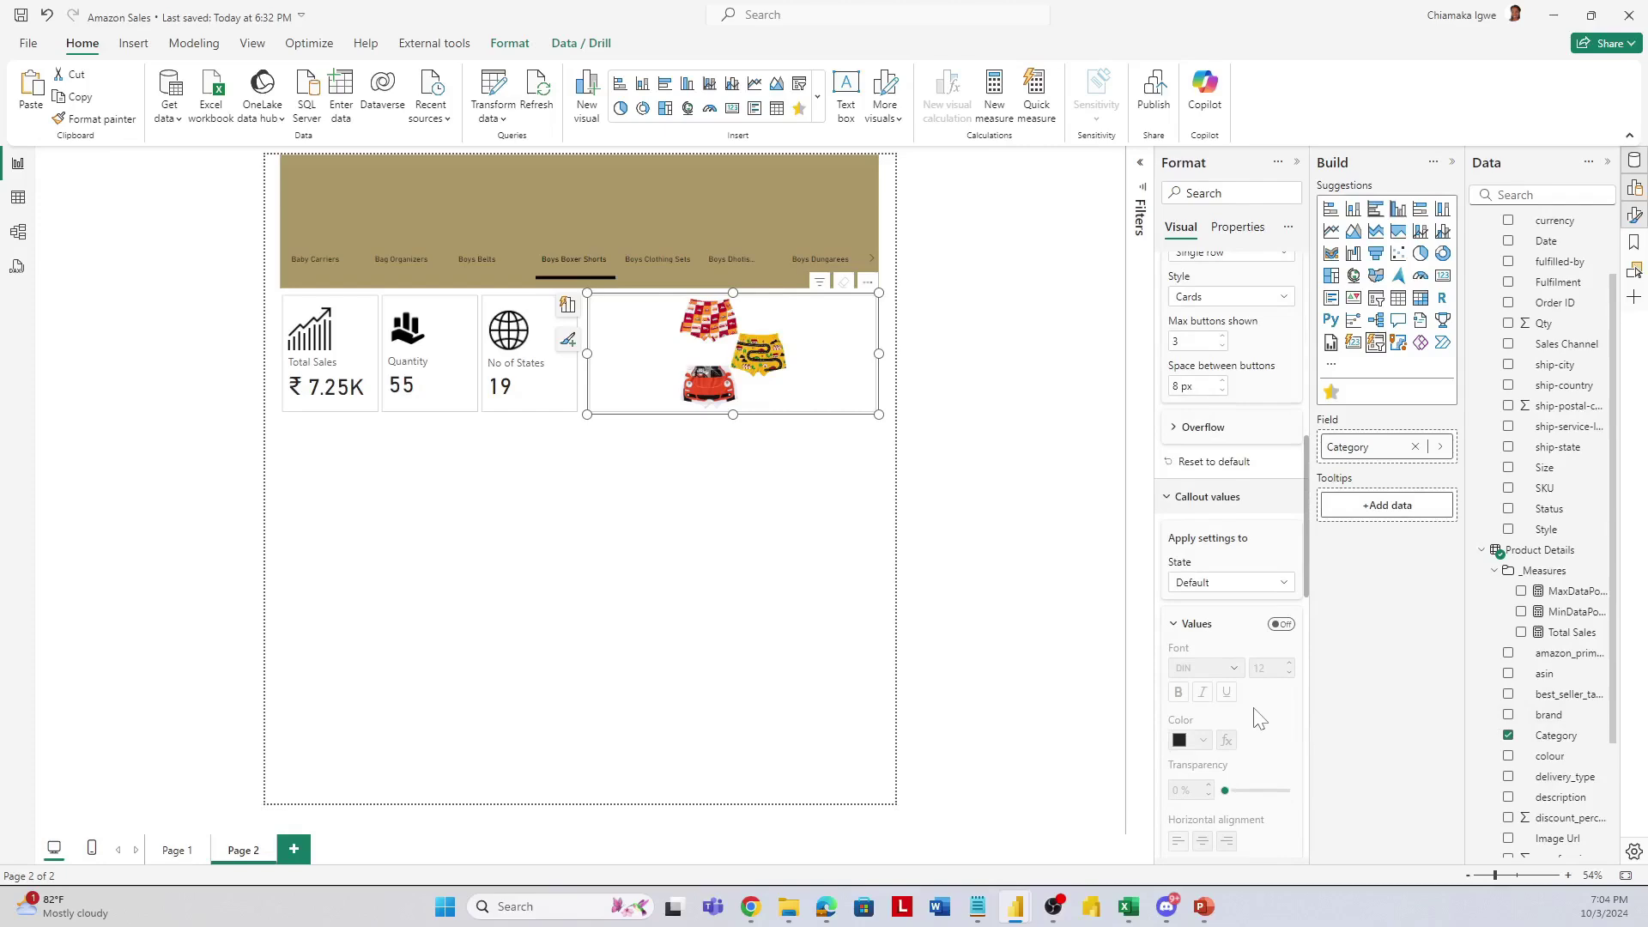
pyautogui.scroll(-4, 1255, 717)
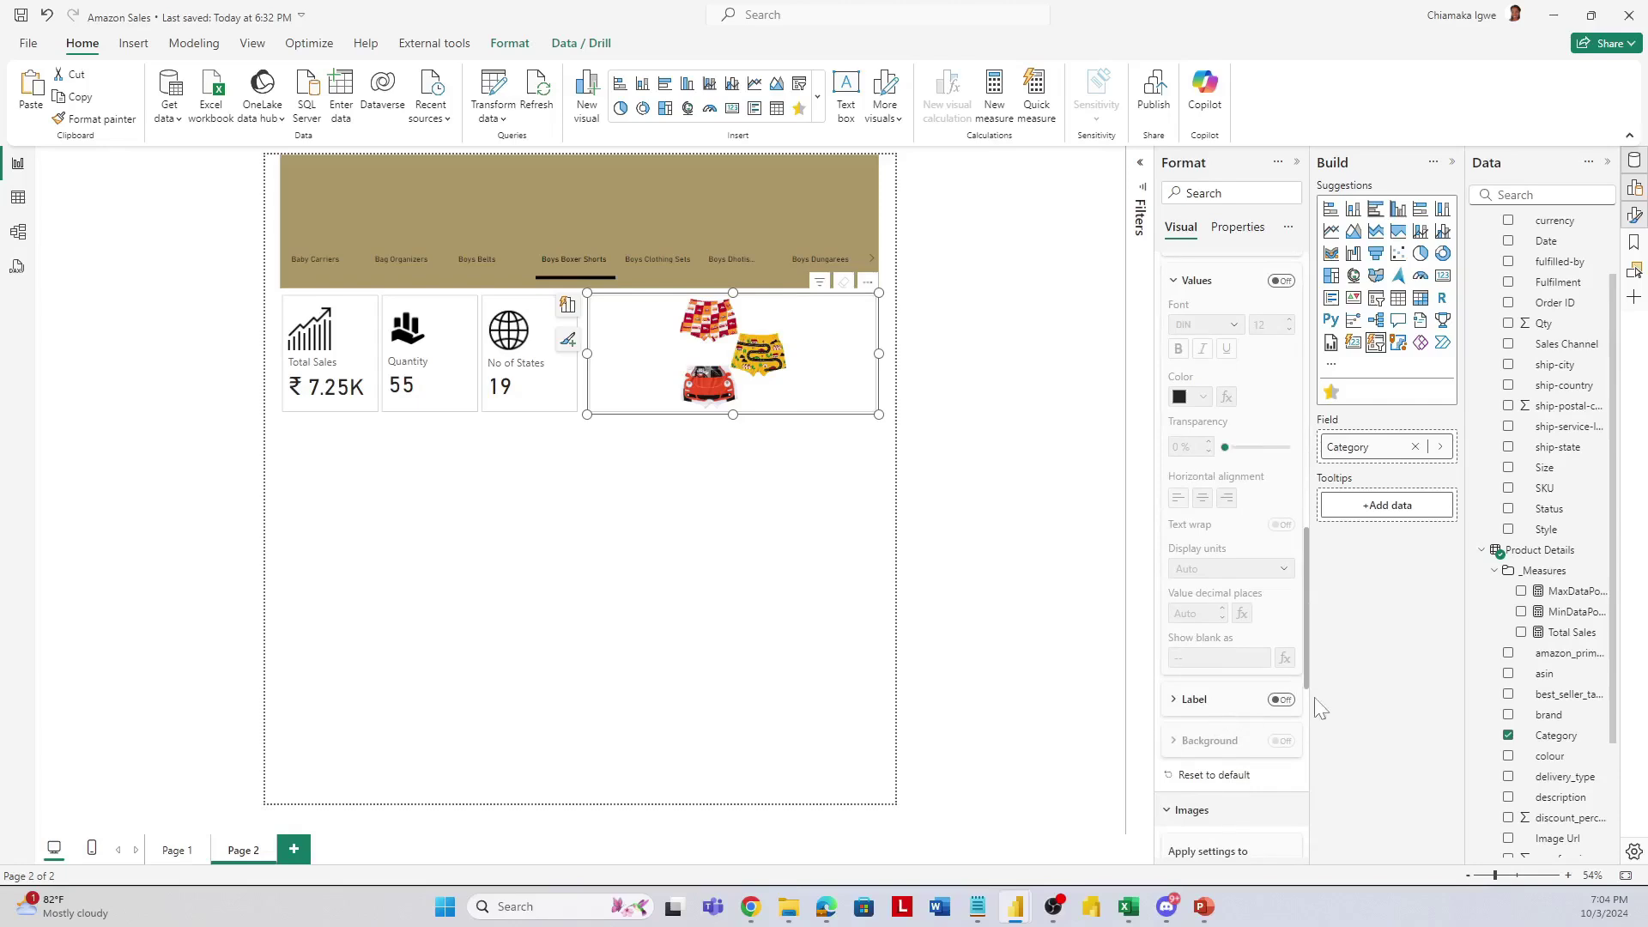
pyautogui.click(1281, 701)
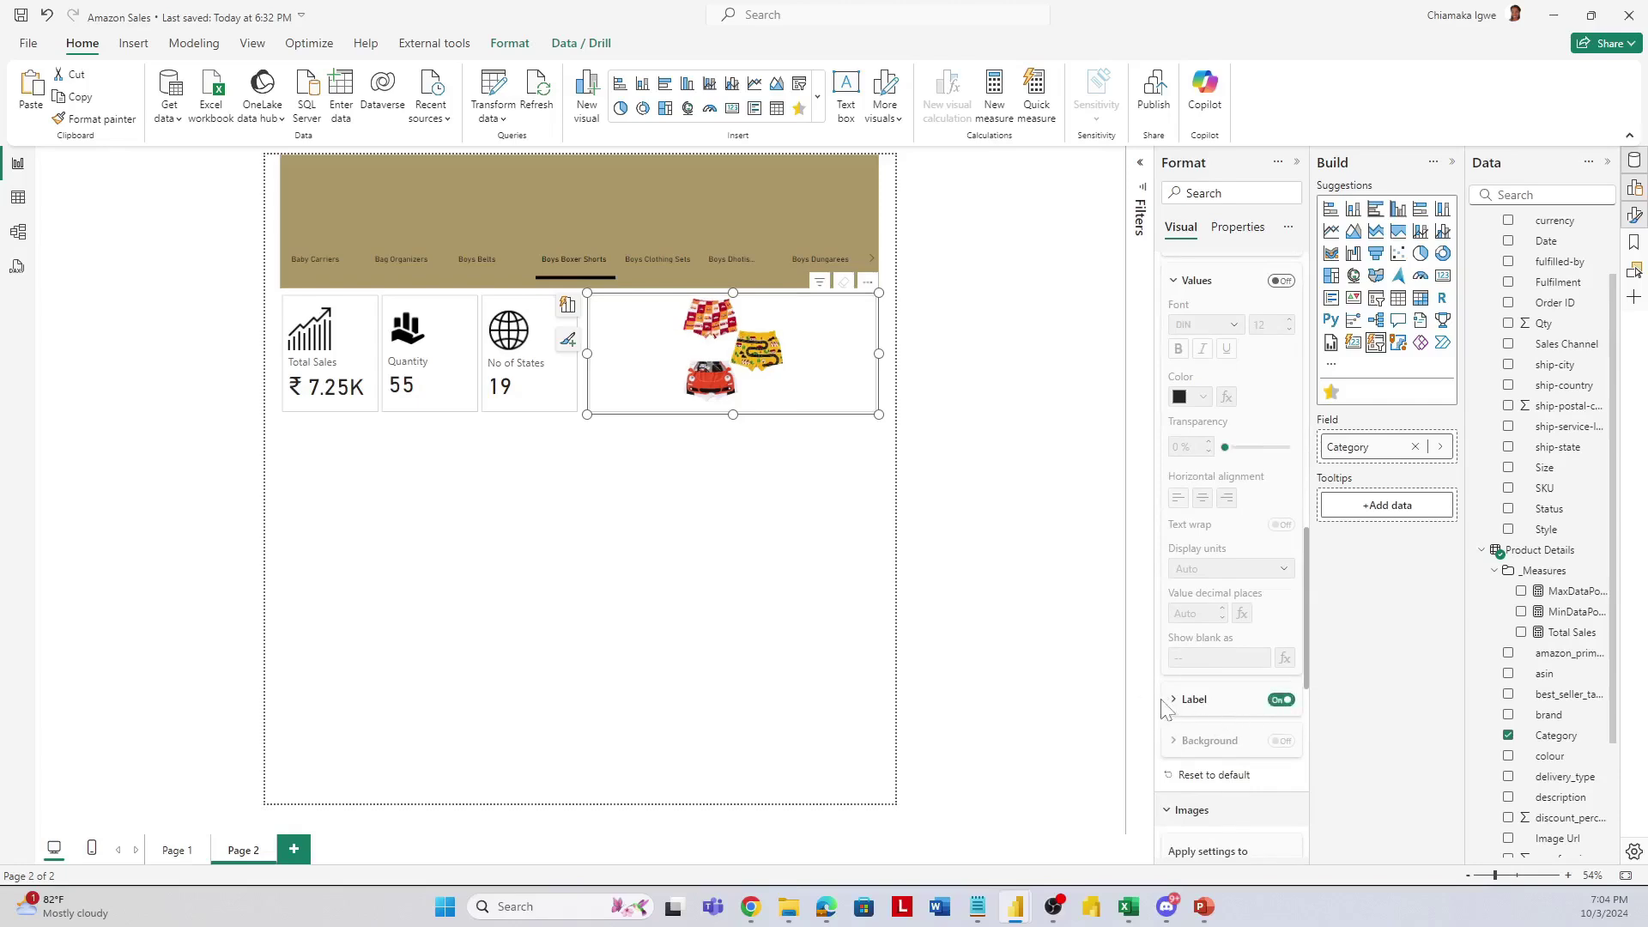
pyautogui.click(1174, 700)
pyautogui.scroll(-2, 1530, 760)
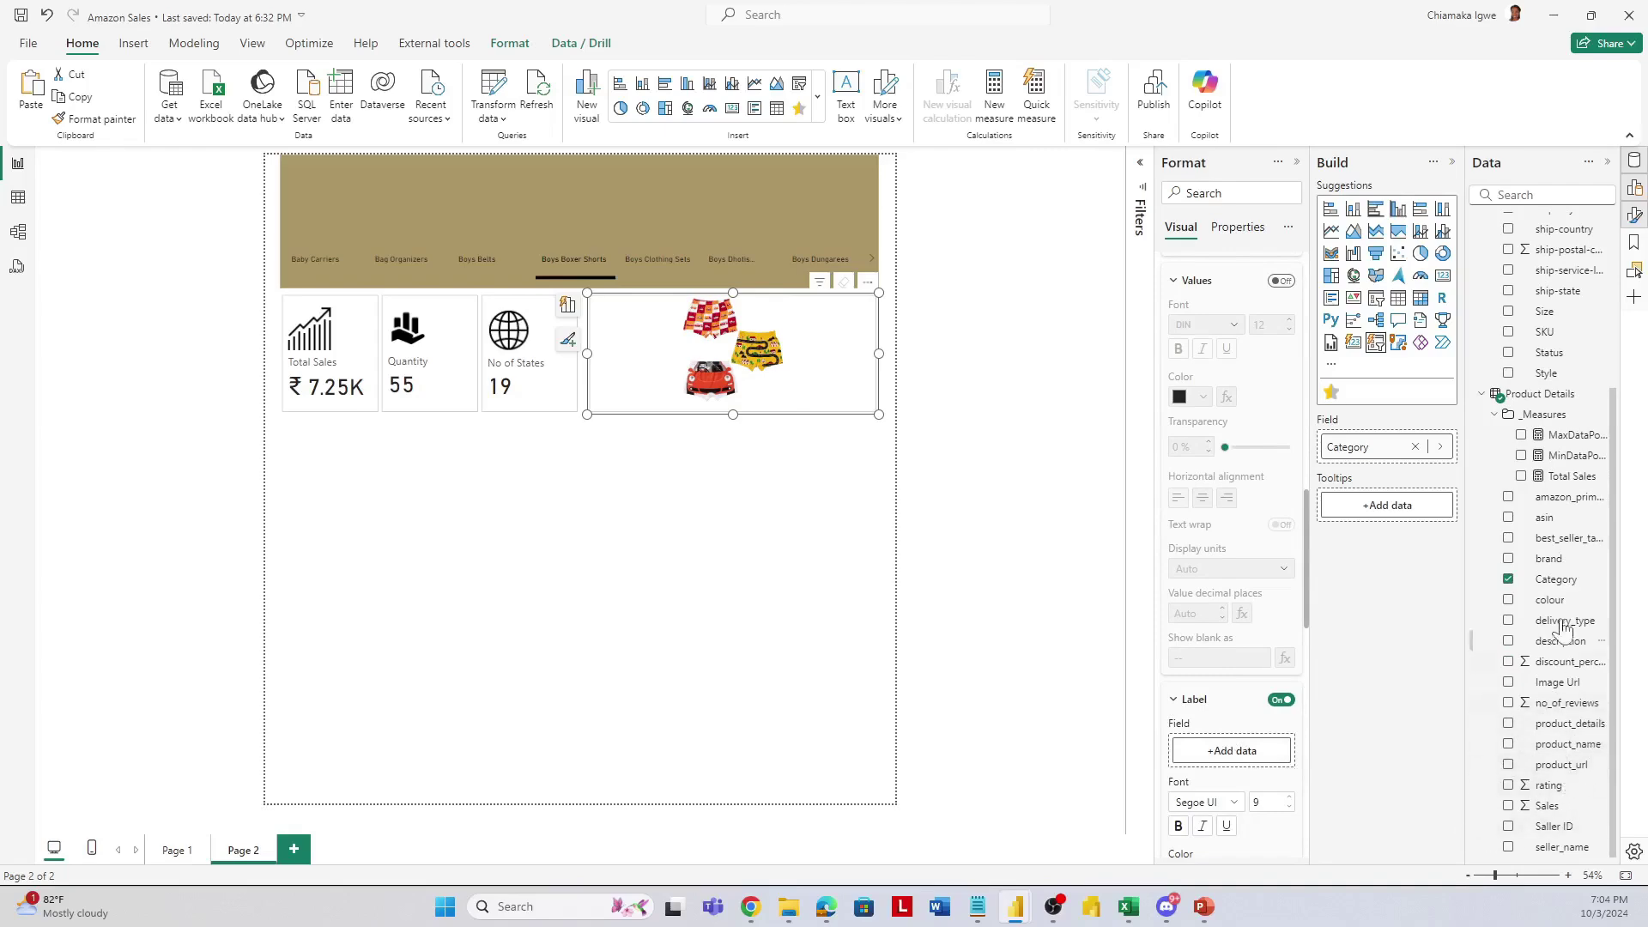
pyautogui.moveTo(1560, 745); pyautogui.dragTo(1248, 753)
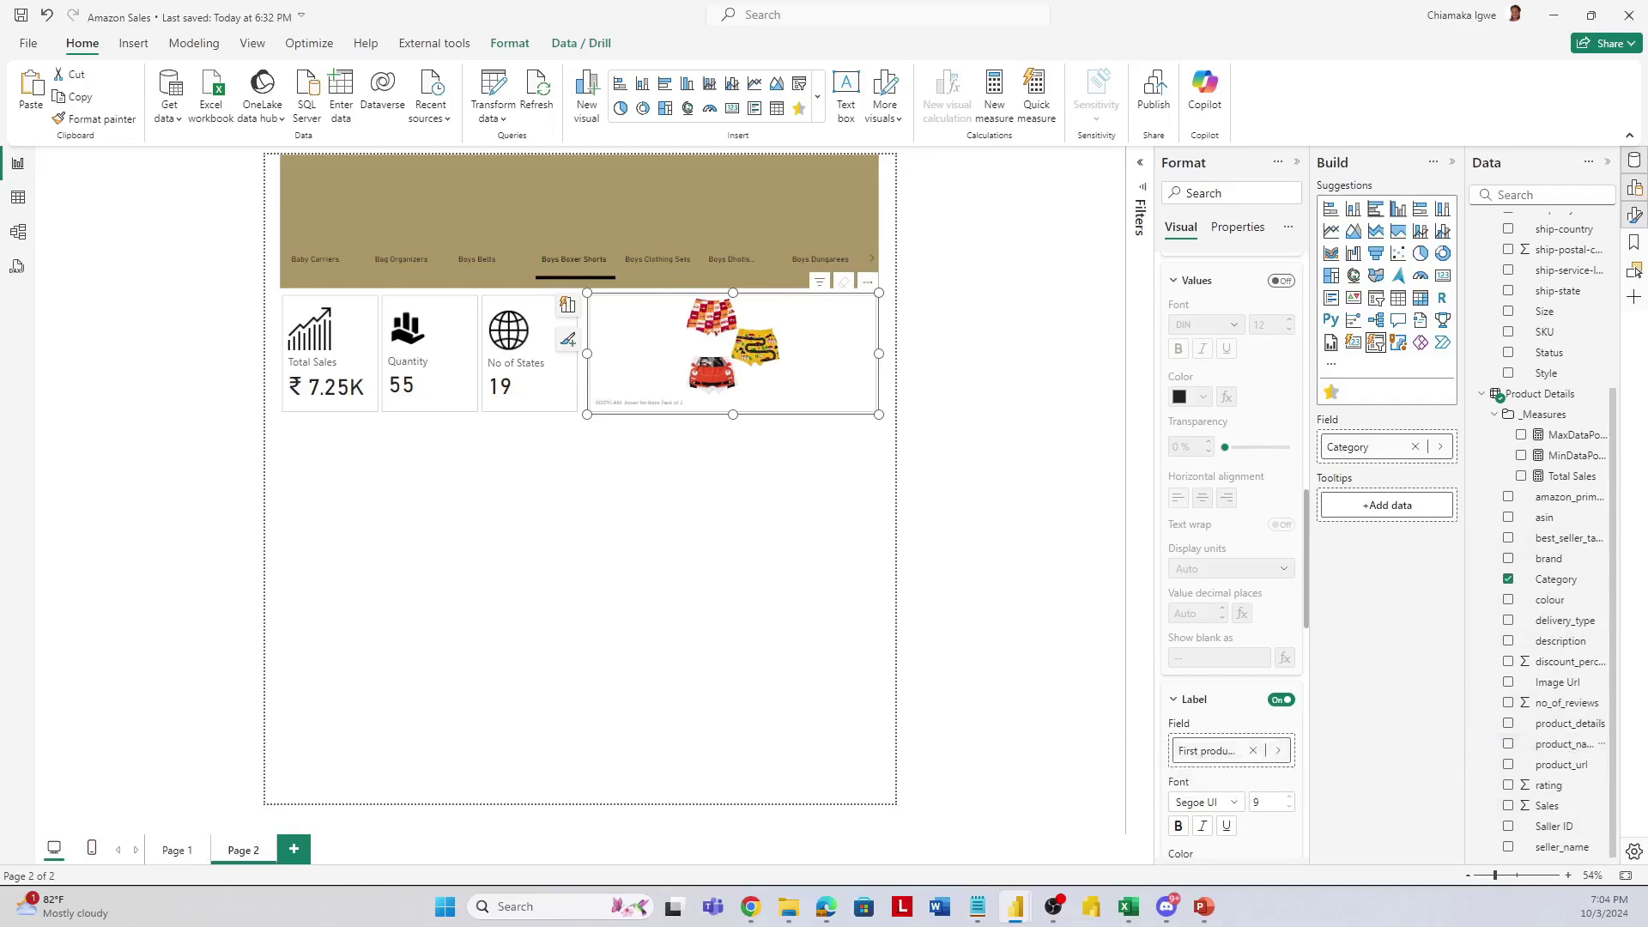
# Set the font size of the image slicer's product name label to 15.
pyautogui.click(1288, 800)
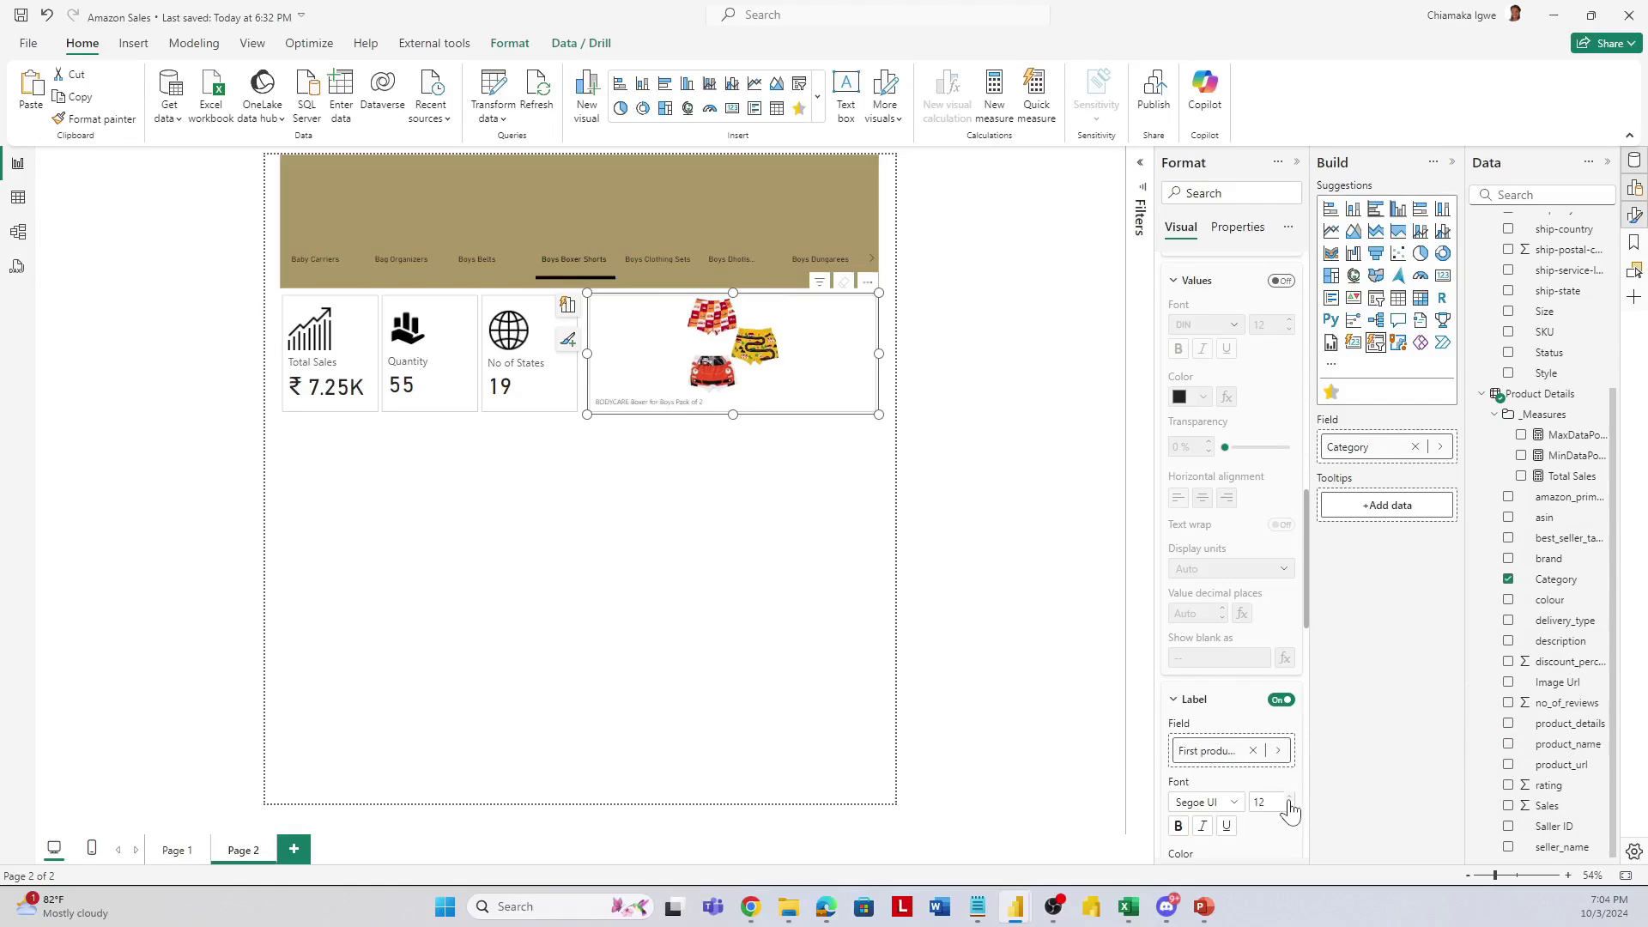
pyautogui.click(1289, 800)
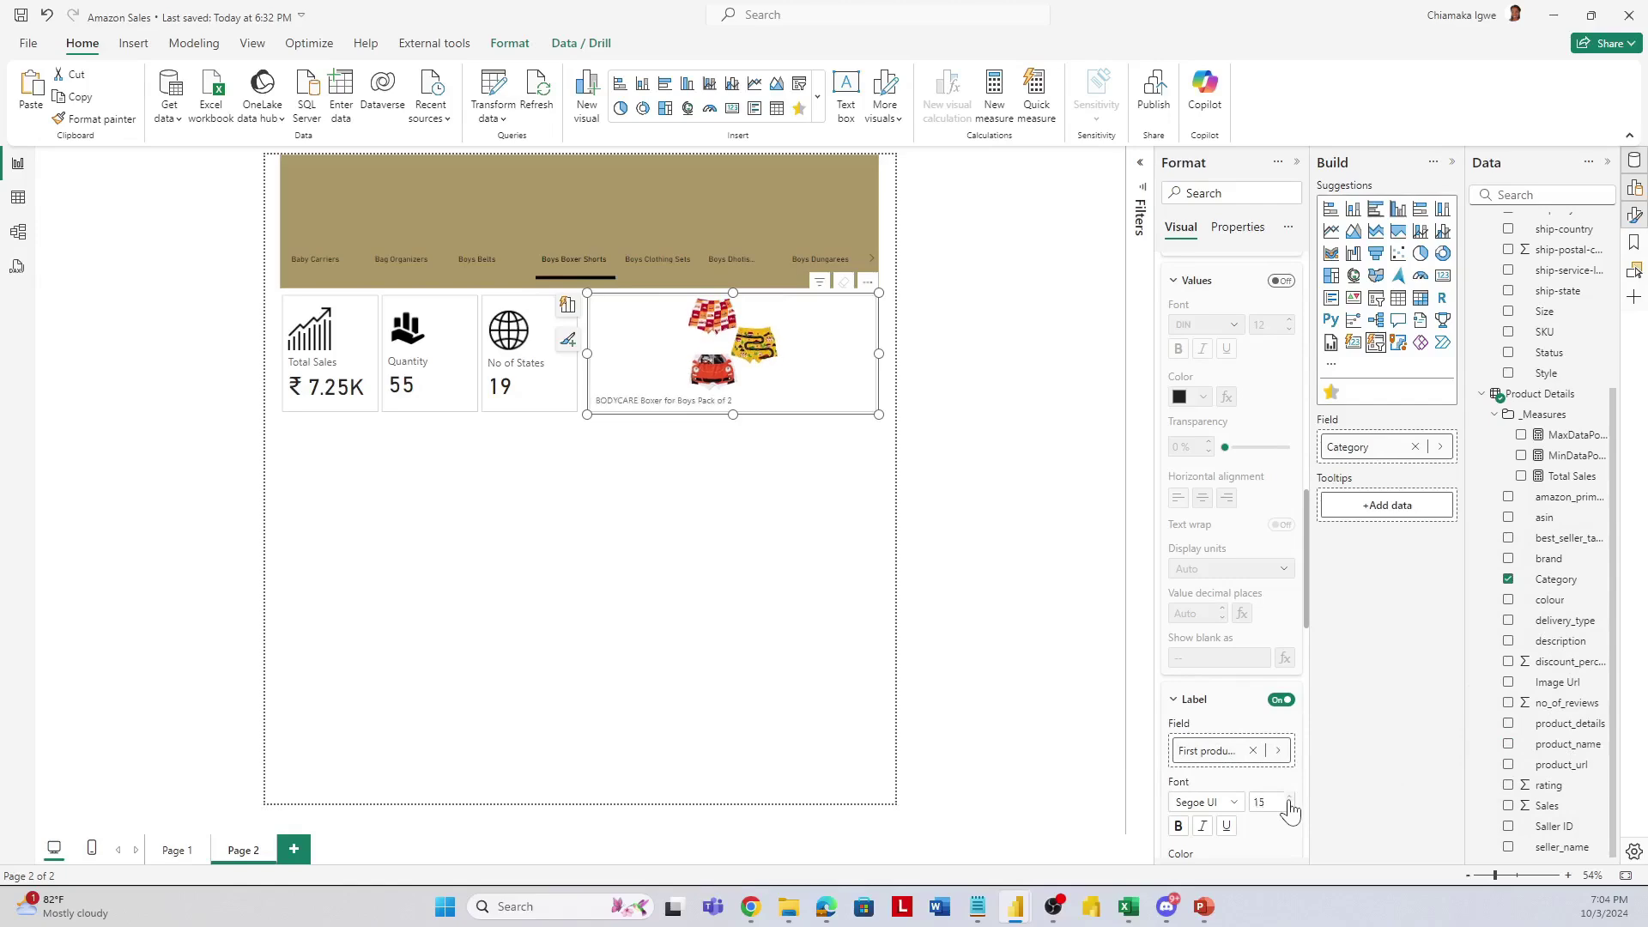
pyautogui.click(798, 662)
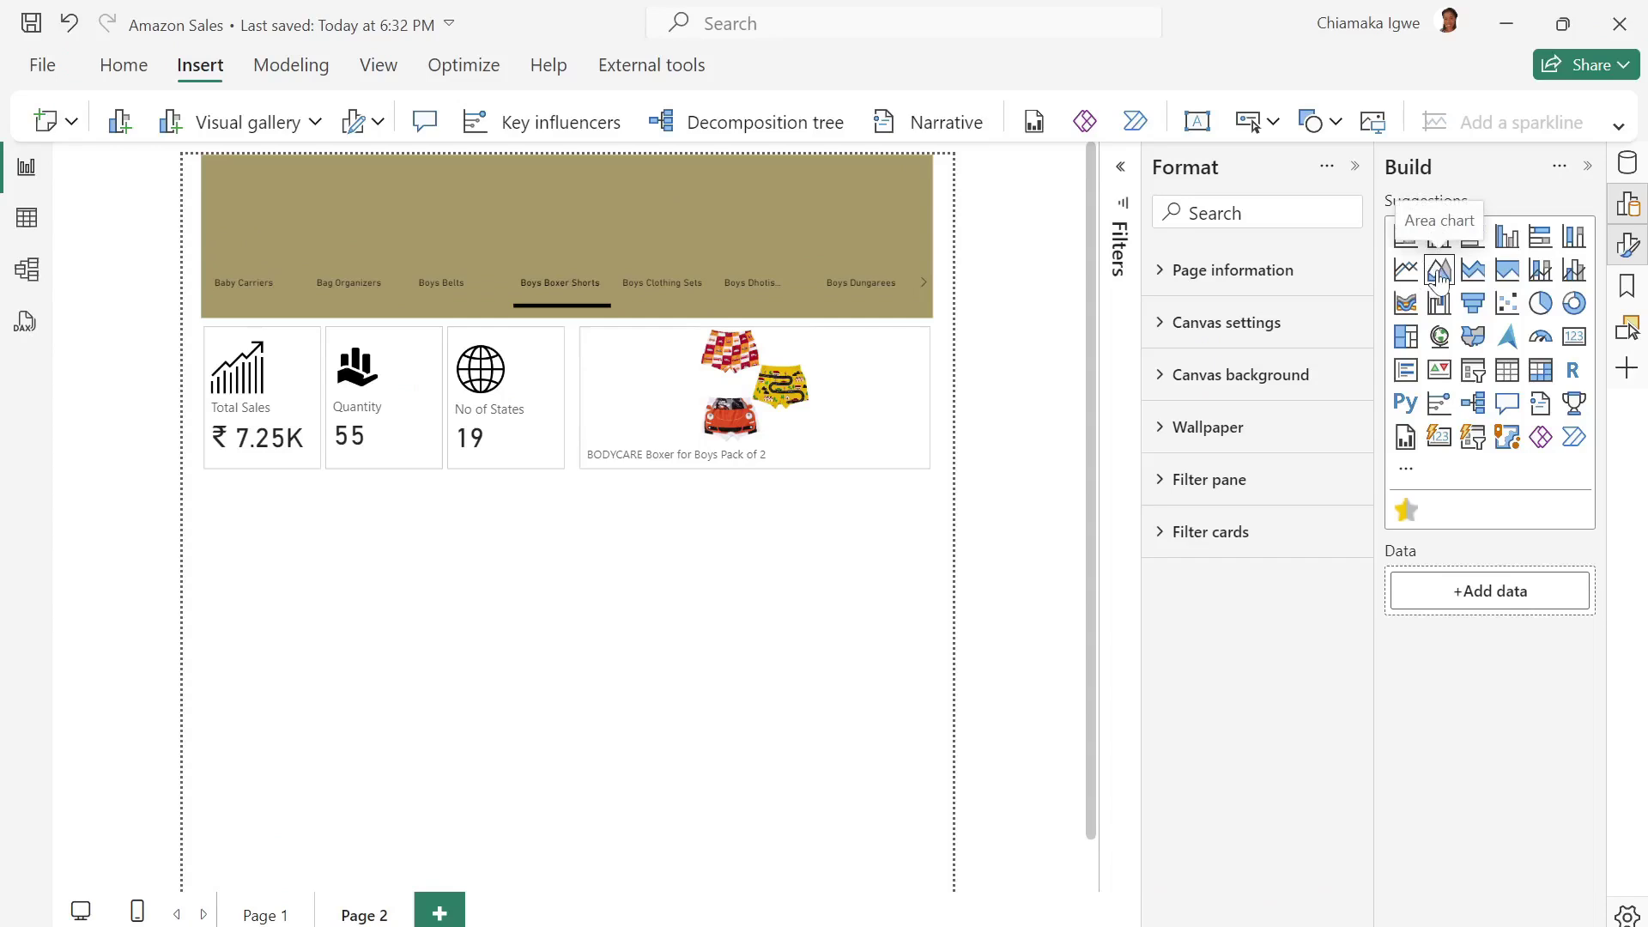
# Insert an area chart below the card with Total Sales on the Y-axis and the Distribution Date on the X-axis.
pyautogui.click(1439, 269)
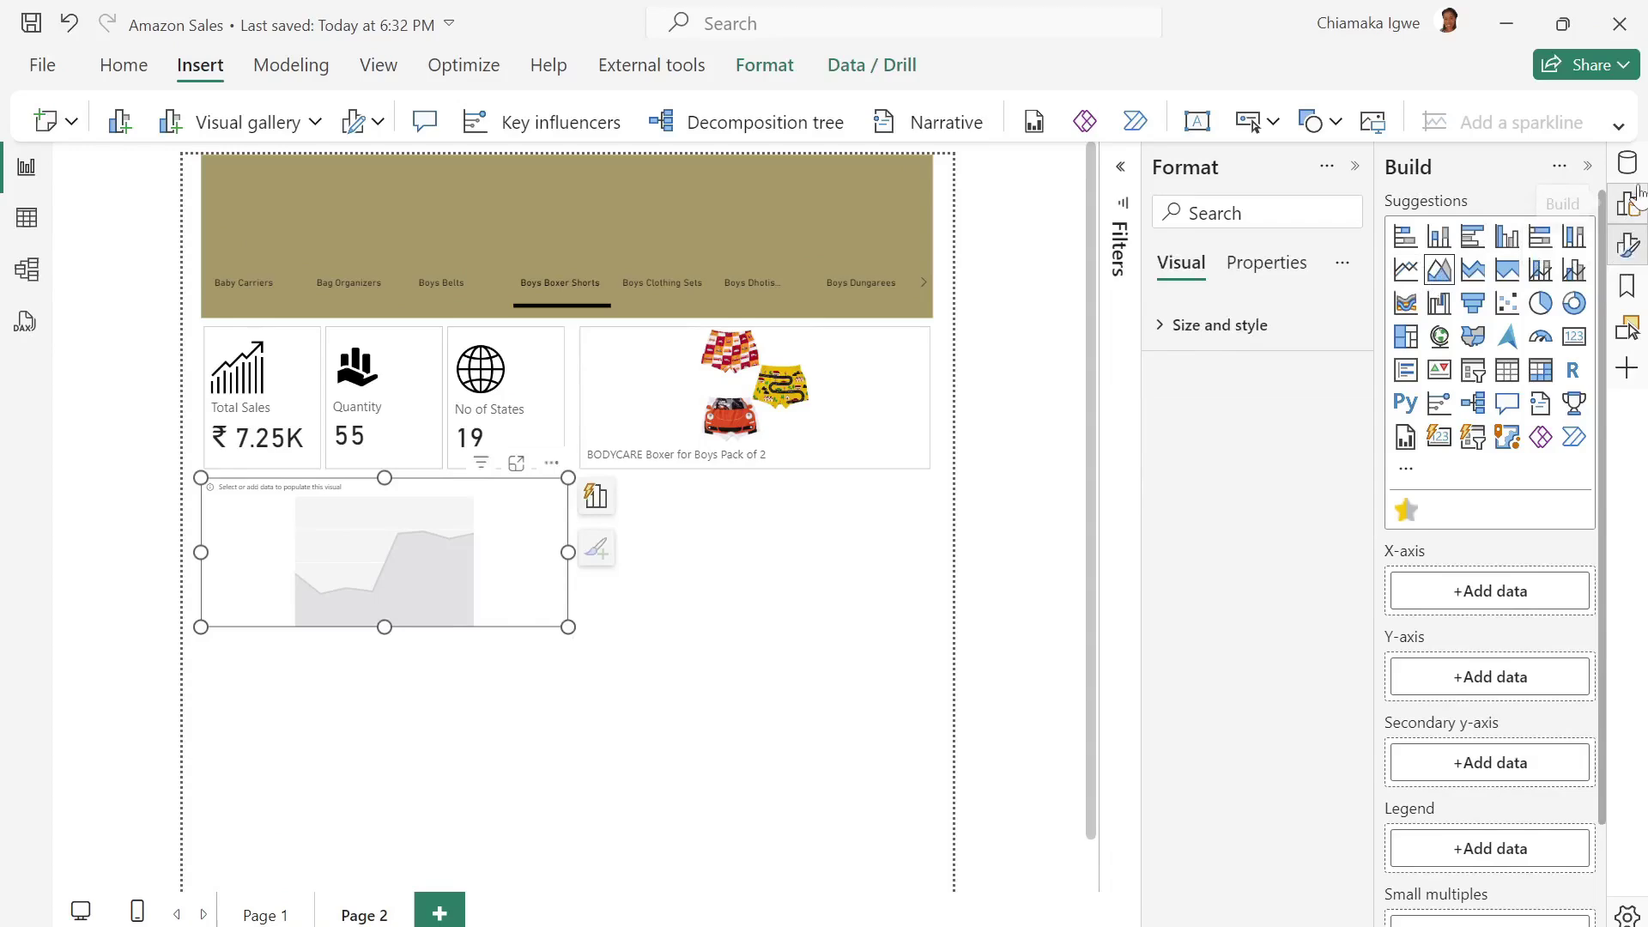
pyautogui.click(1627, 162)
pyautogui.scroll(-7, 1528, 783)
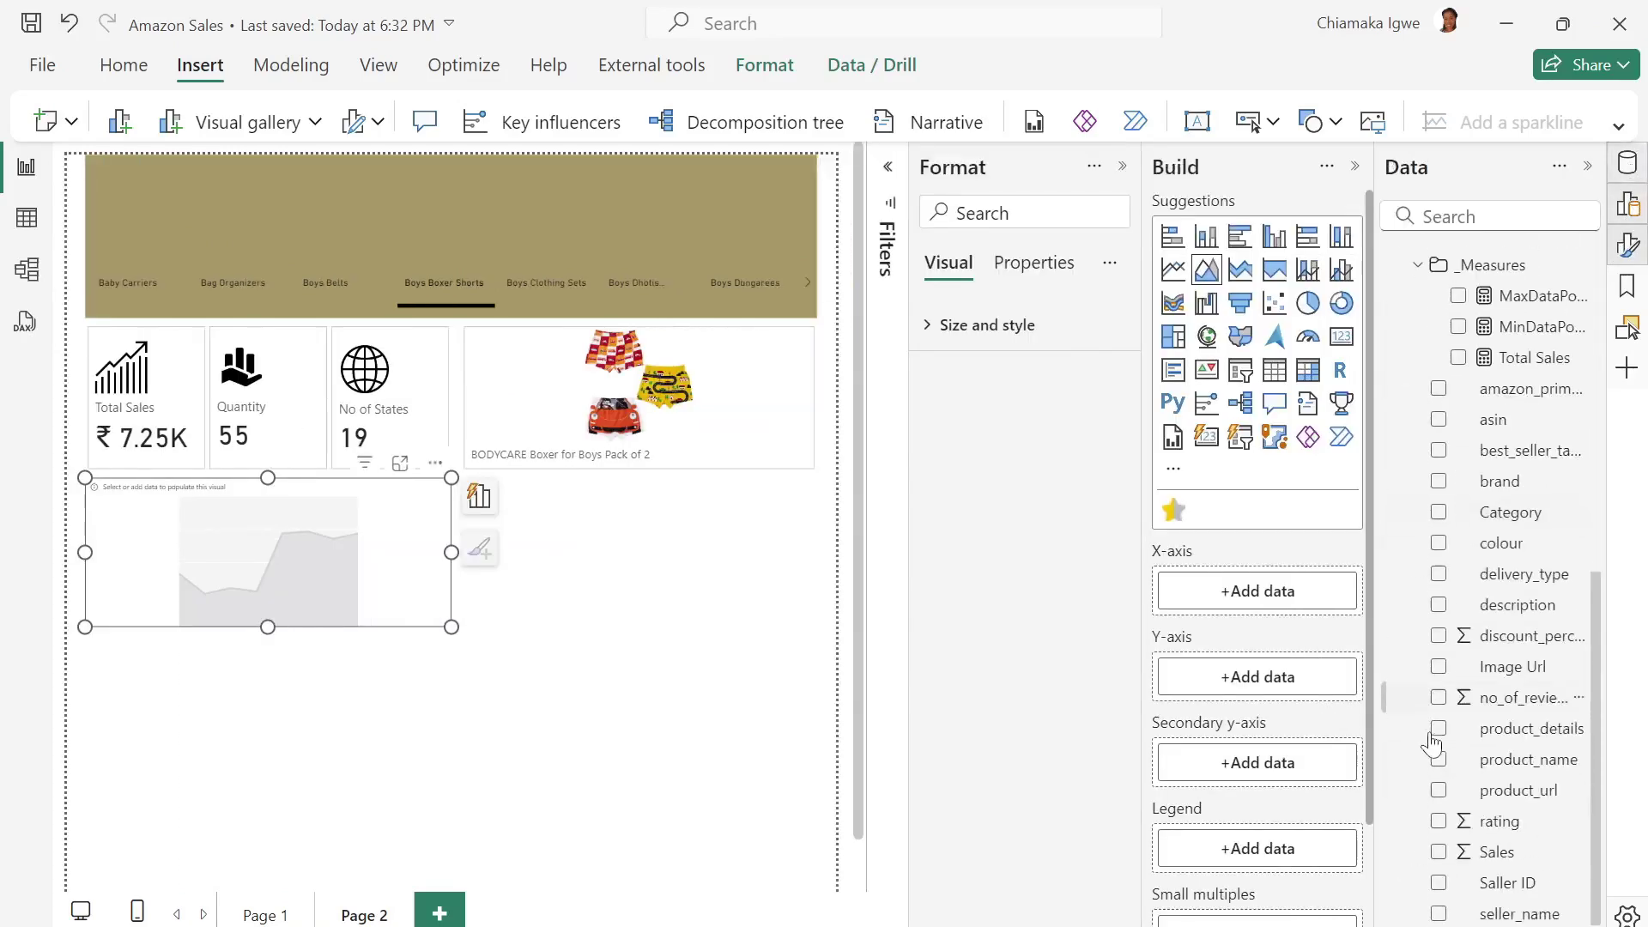
pyautogui.click(1458, 357)
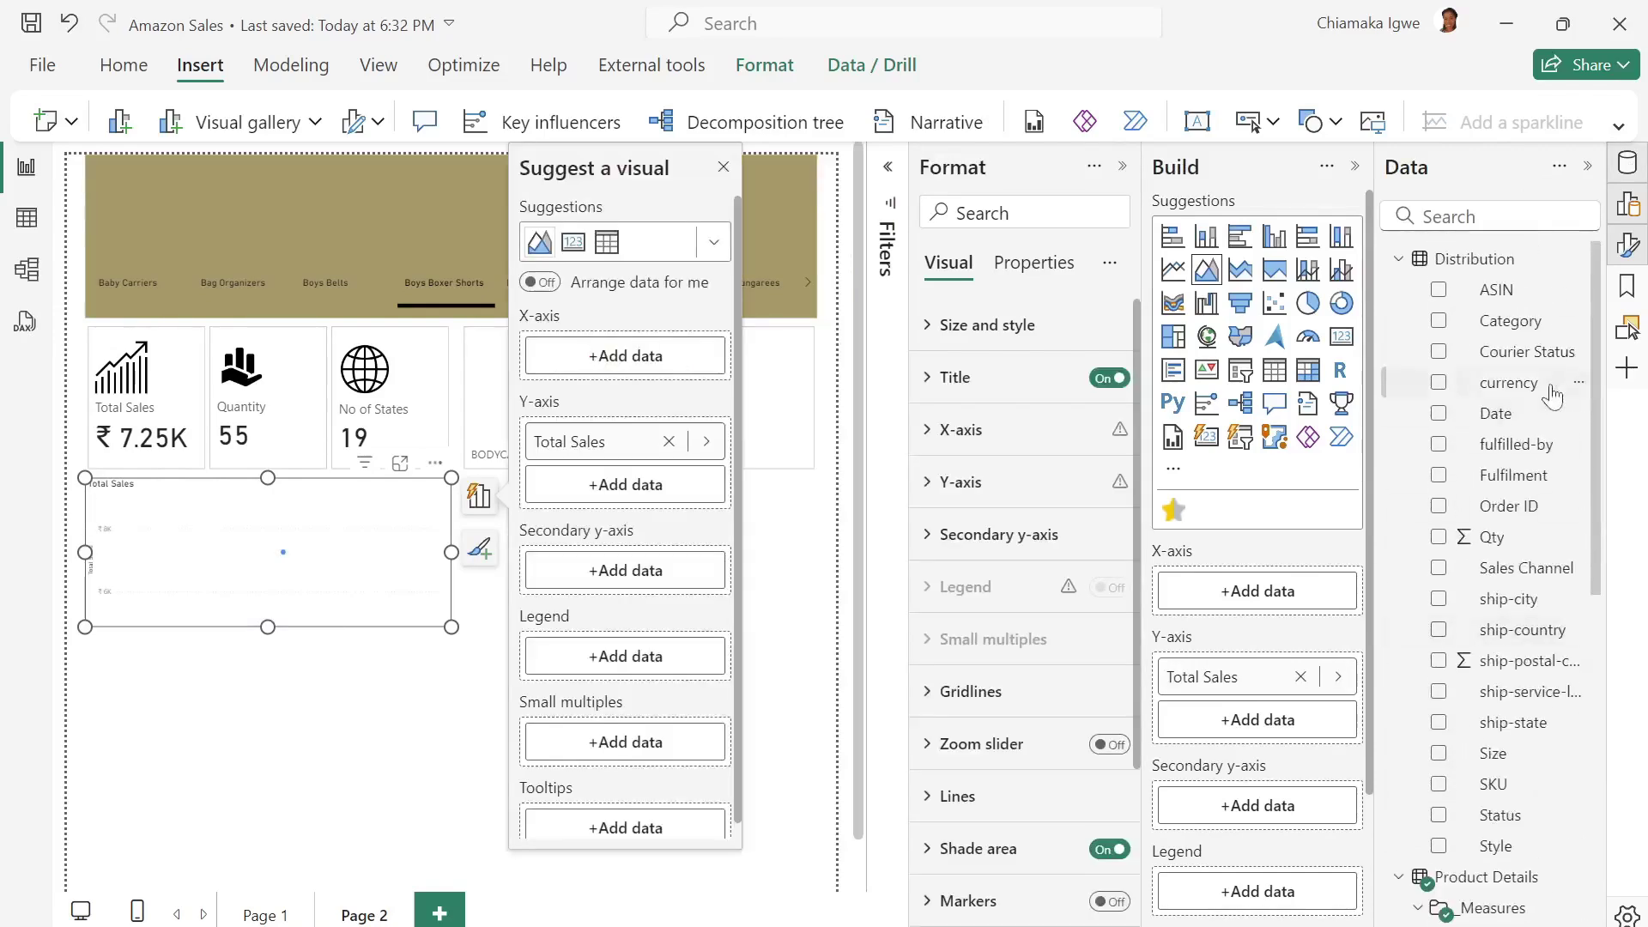
pyautogui.click(1441, 415)
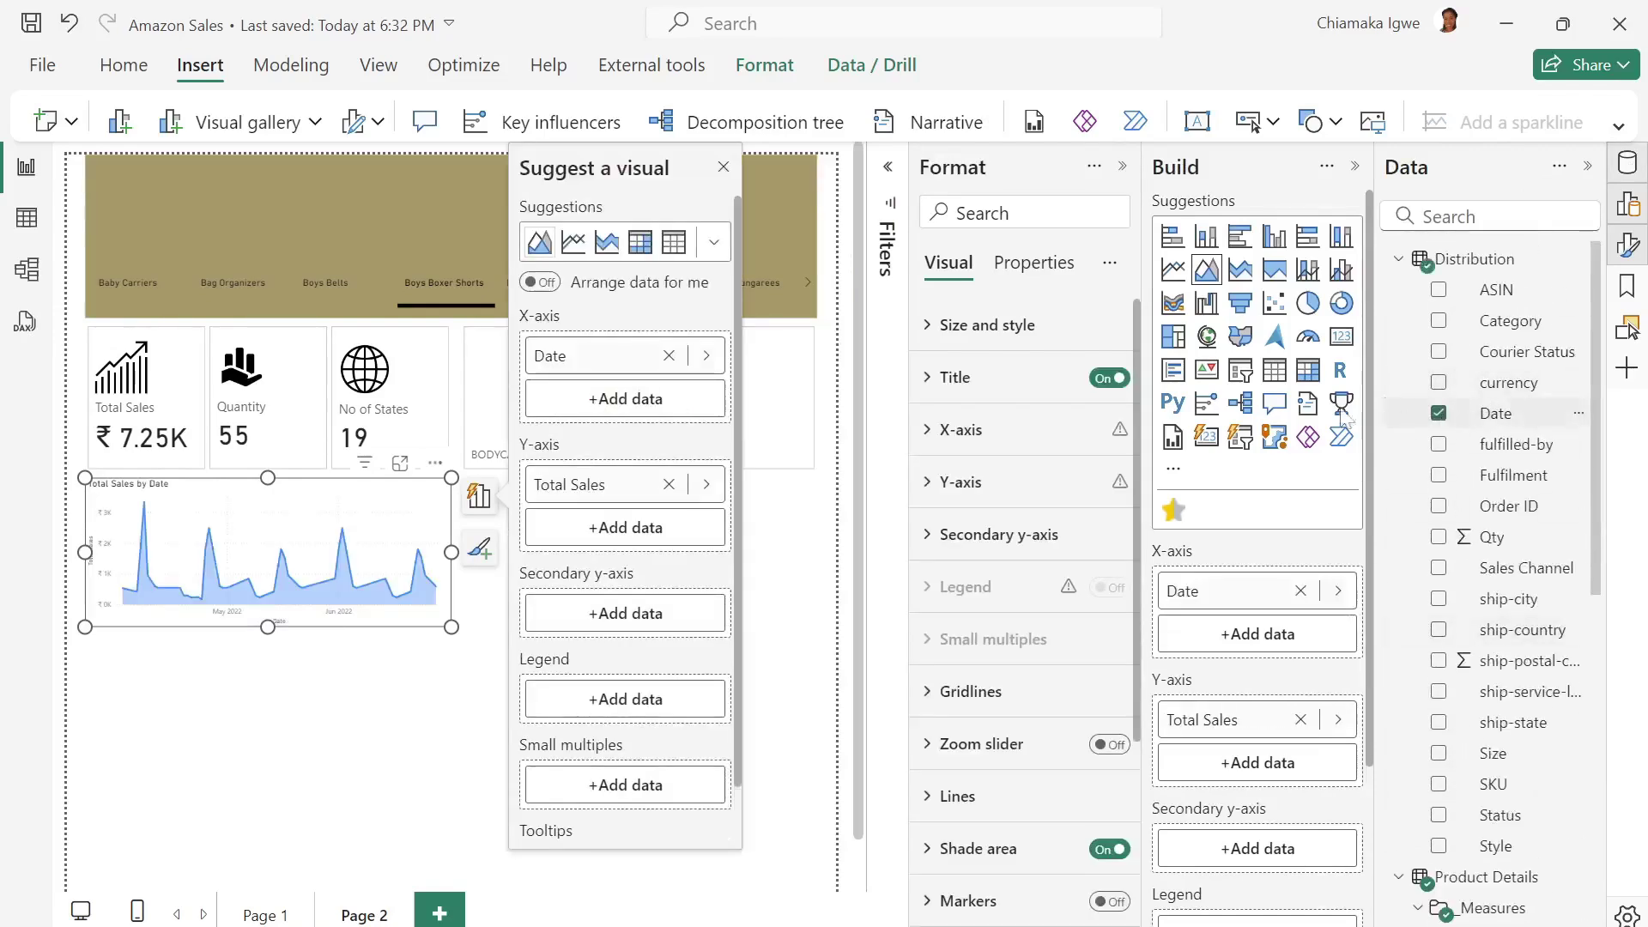
pyautogui.click(722, 168)
pyautogui.click(1123, 166)
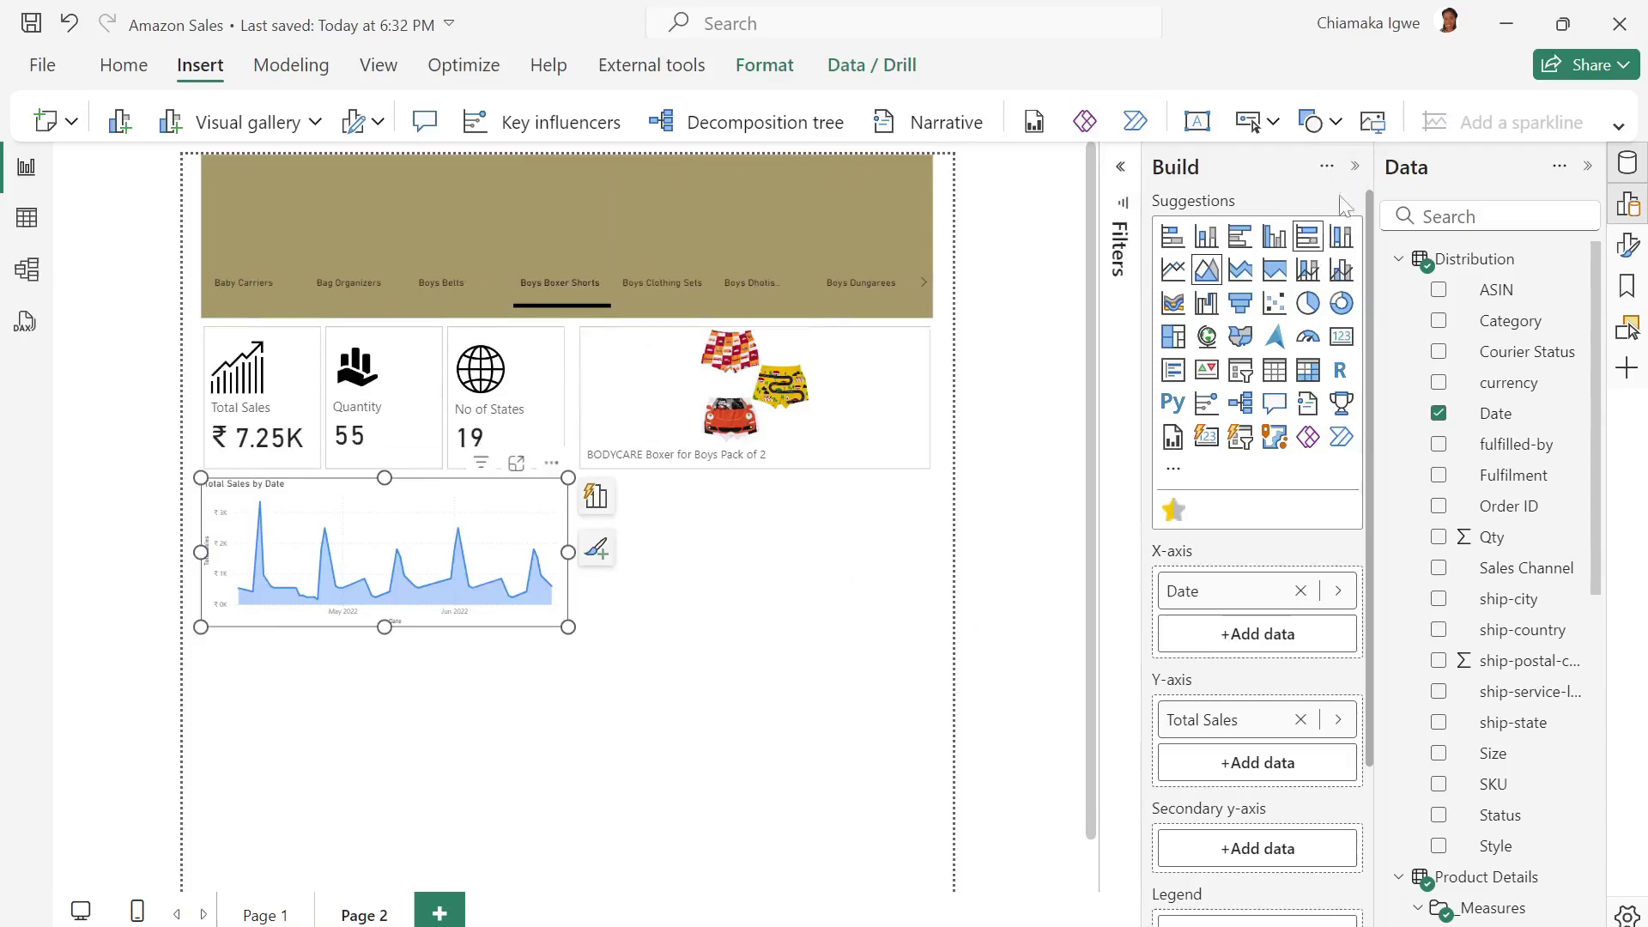
pyautogui.click(1354, 167)
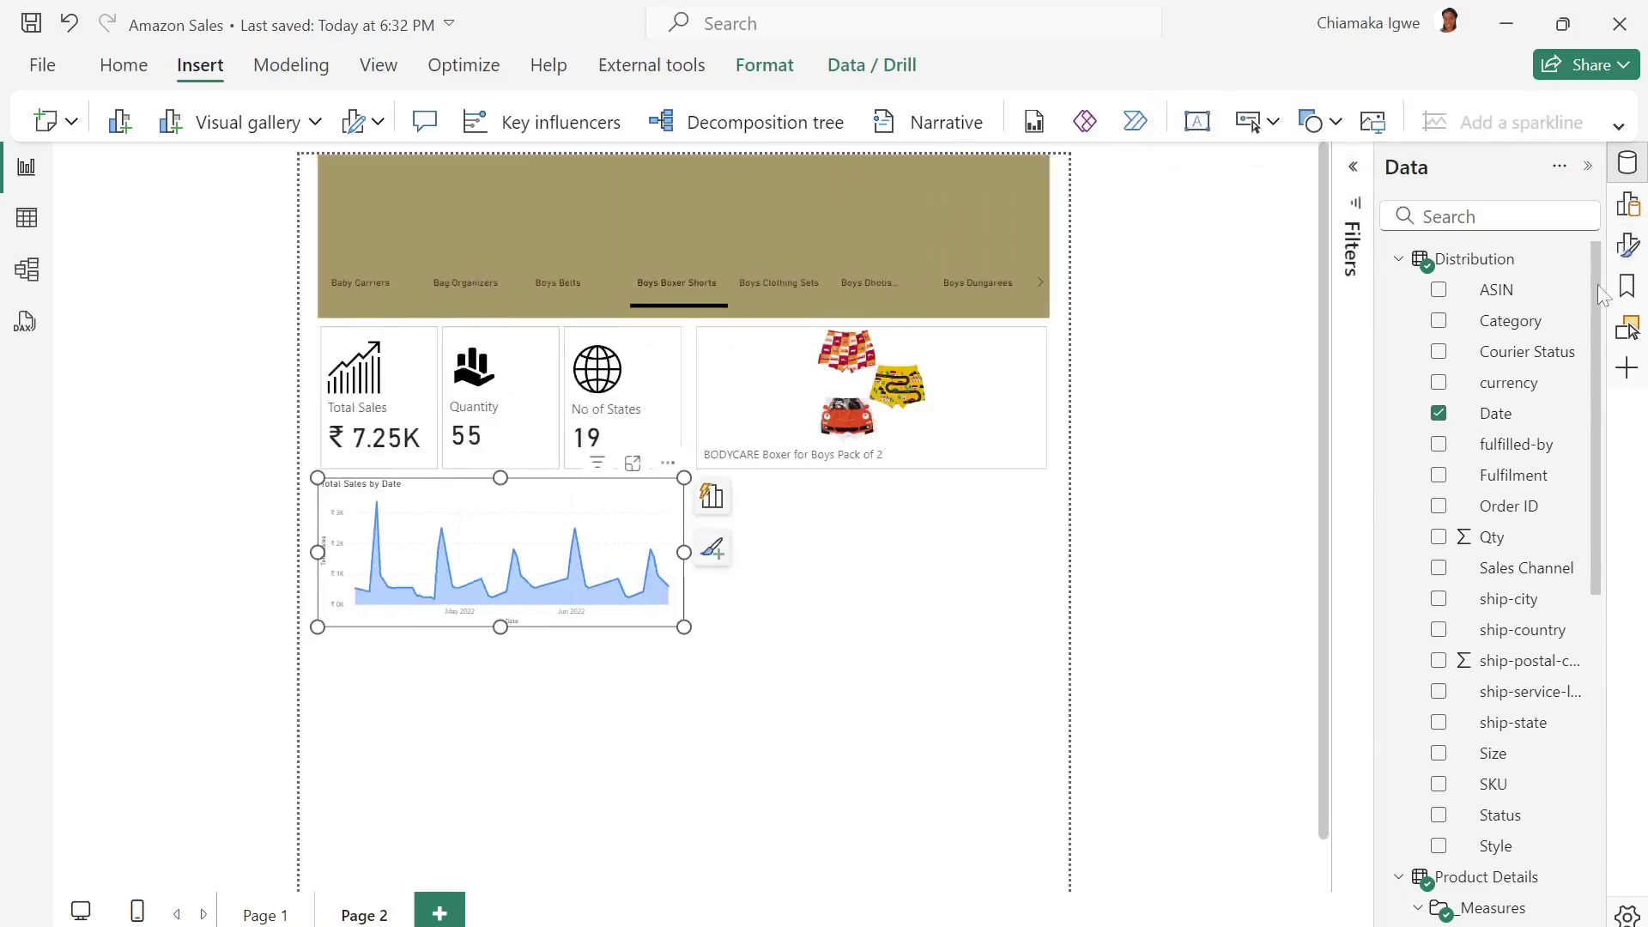
# Set the area chart's line colour to the banner's tan and turn off its Y-axis title.
pyautogui.click(1628, 245)
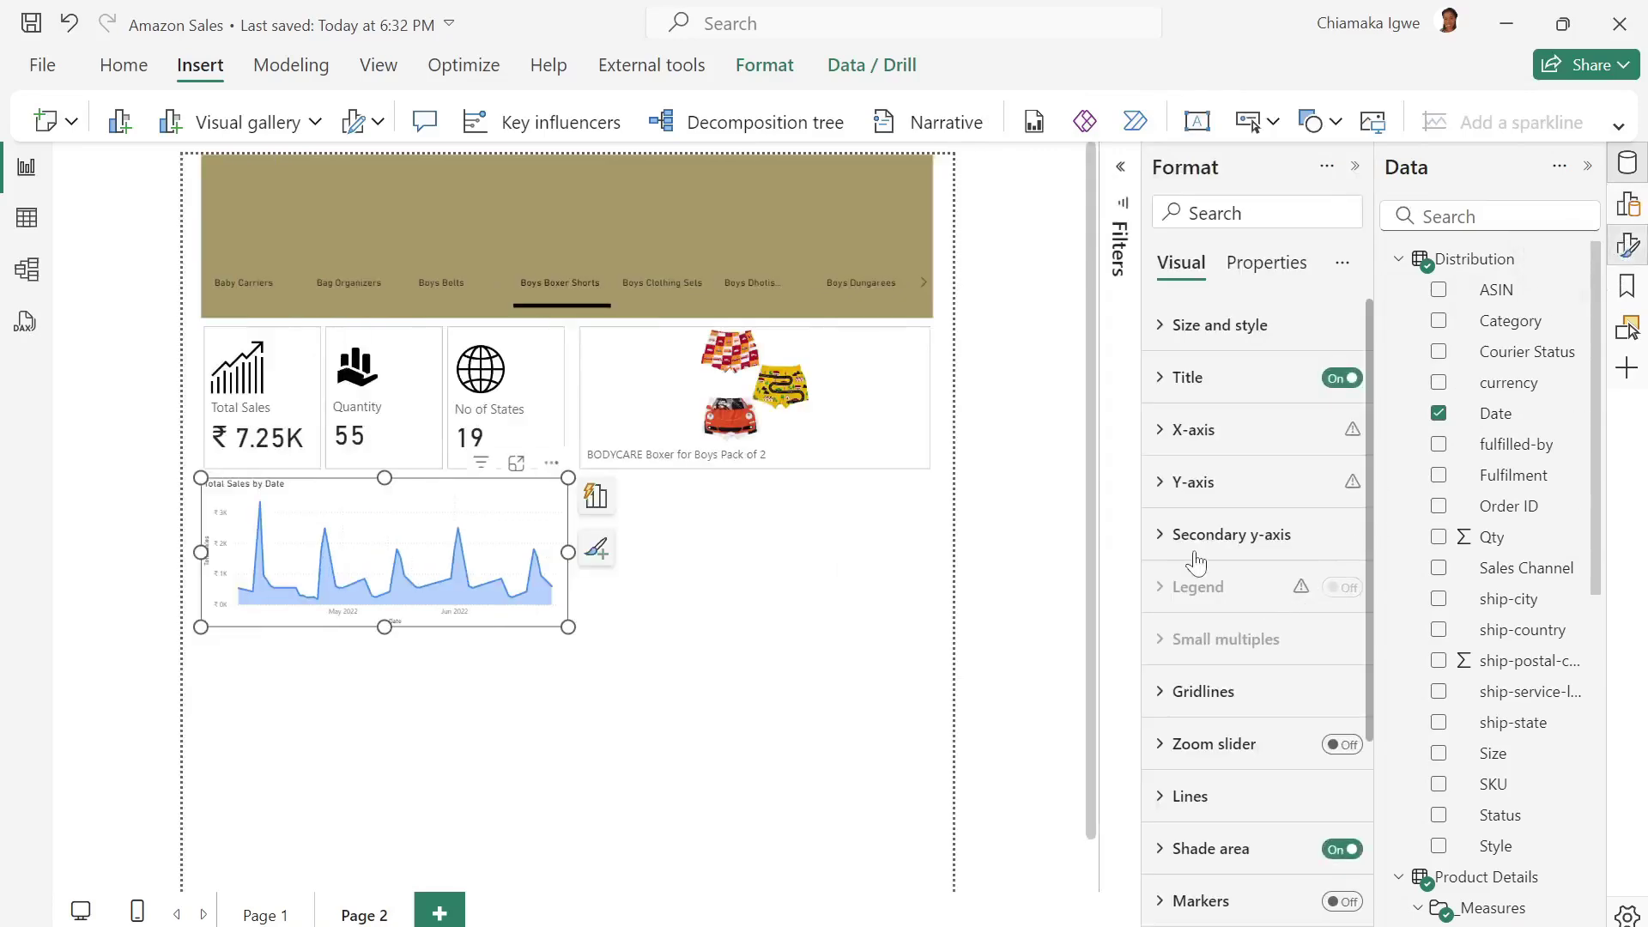
pyautogui.click(1188, 798)
pyautogui.scroll(-8, 1236, 618)
pyautogui.click(1201, 647)
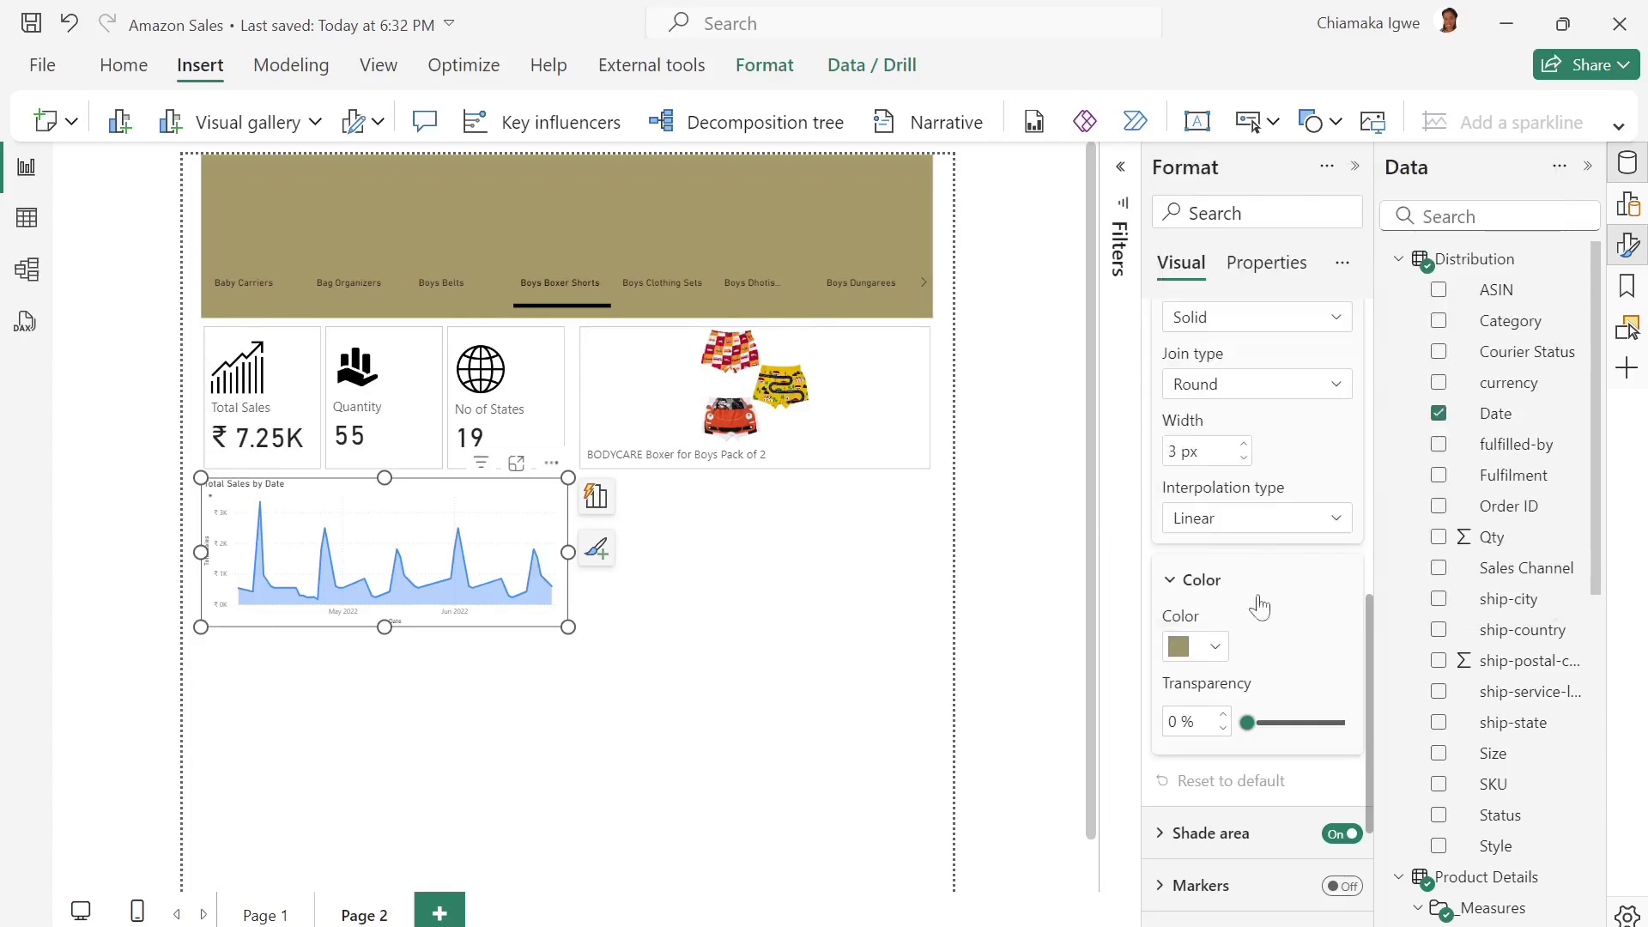
pyautogui.click(1267, 534)
pyautogui.scroll(-3, 1219, 584)
pyautogui.click(1172, 600)
pyautogui.scroll(10, 1172, 601)
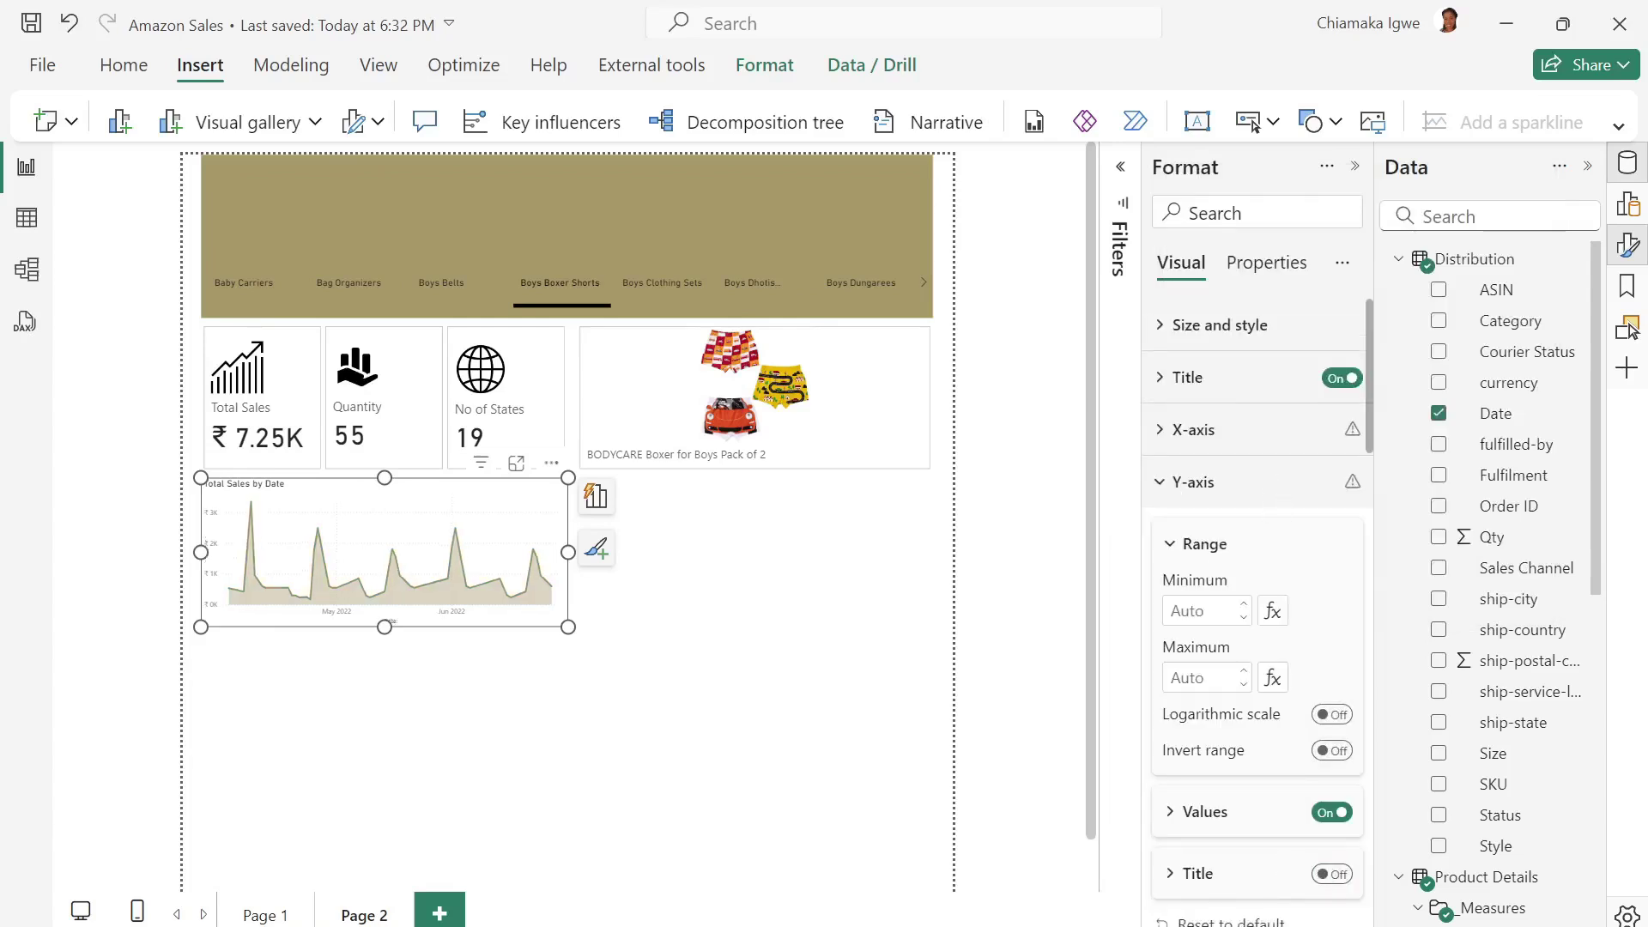
# Turn off the area chart's horizontal and vertical gridlines.
pyautogui.click(1244, 213)
pyautogui.write('grid')
pyautogui.click(1330, 332)
pyautogui.click(1326, 714)
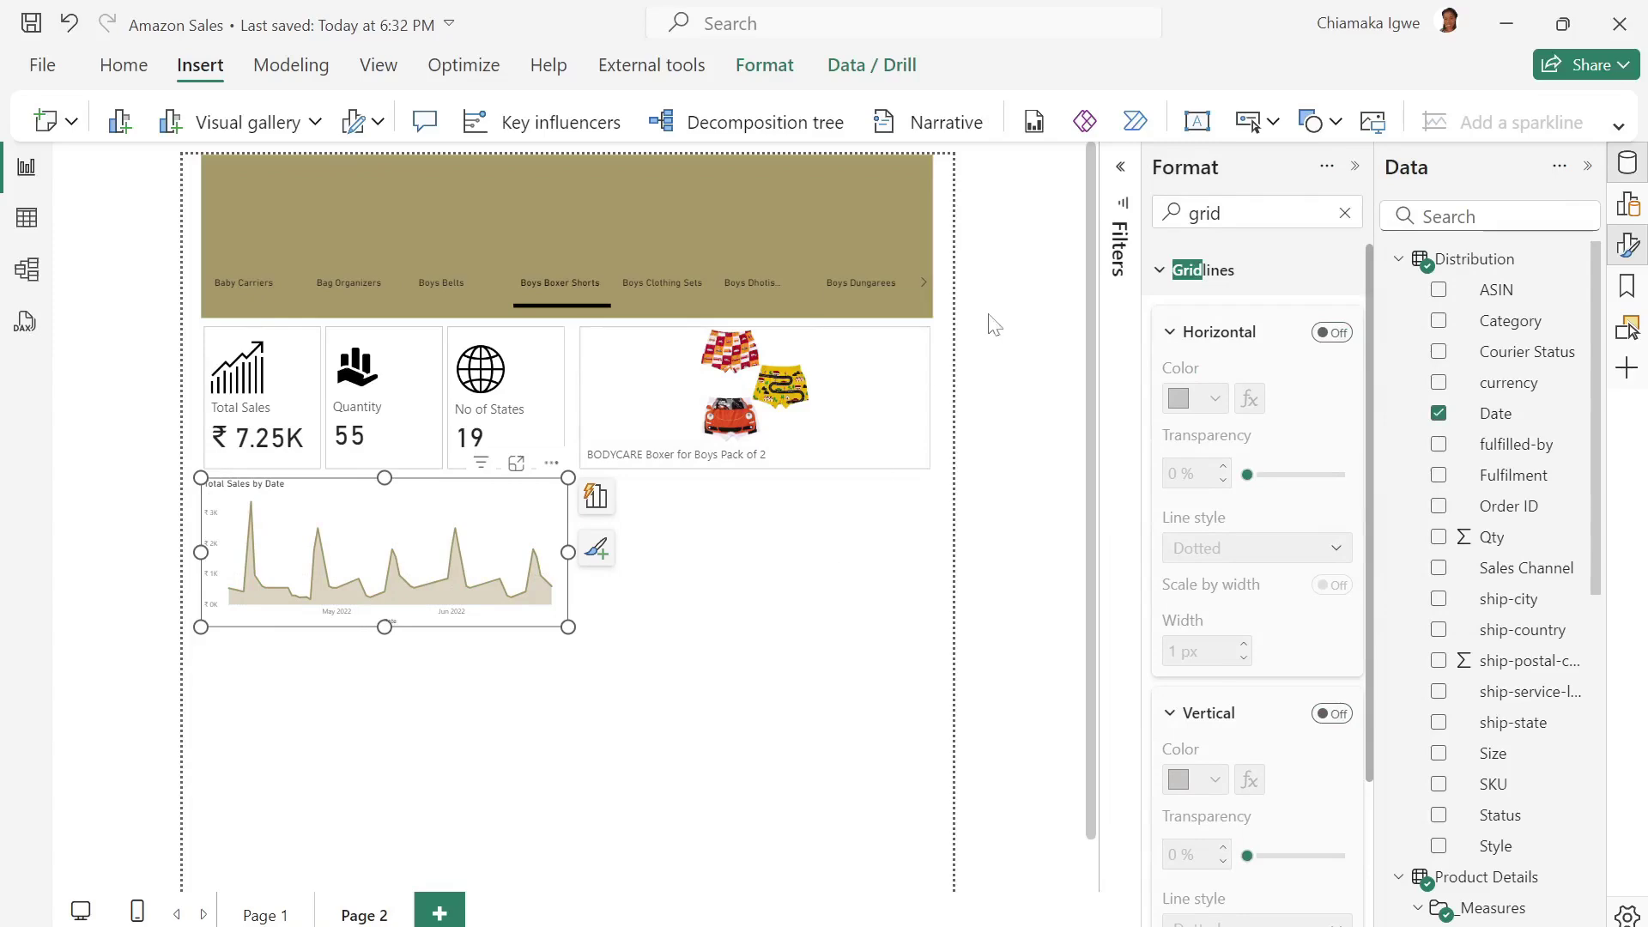
pyautogui.click(1354, 167)
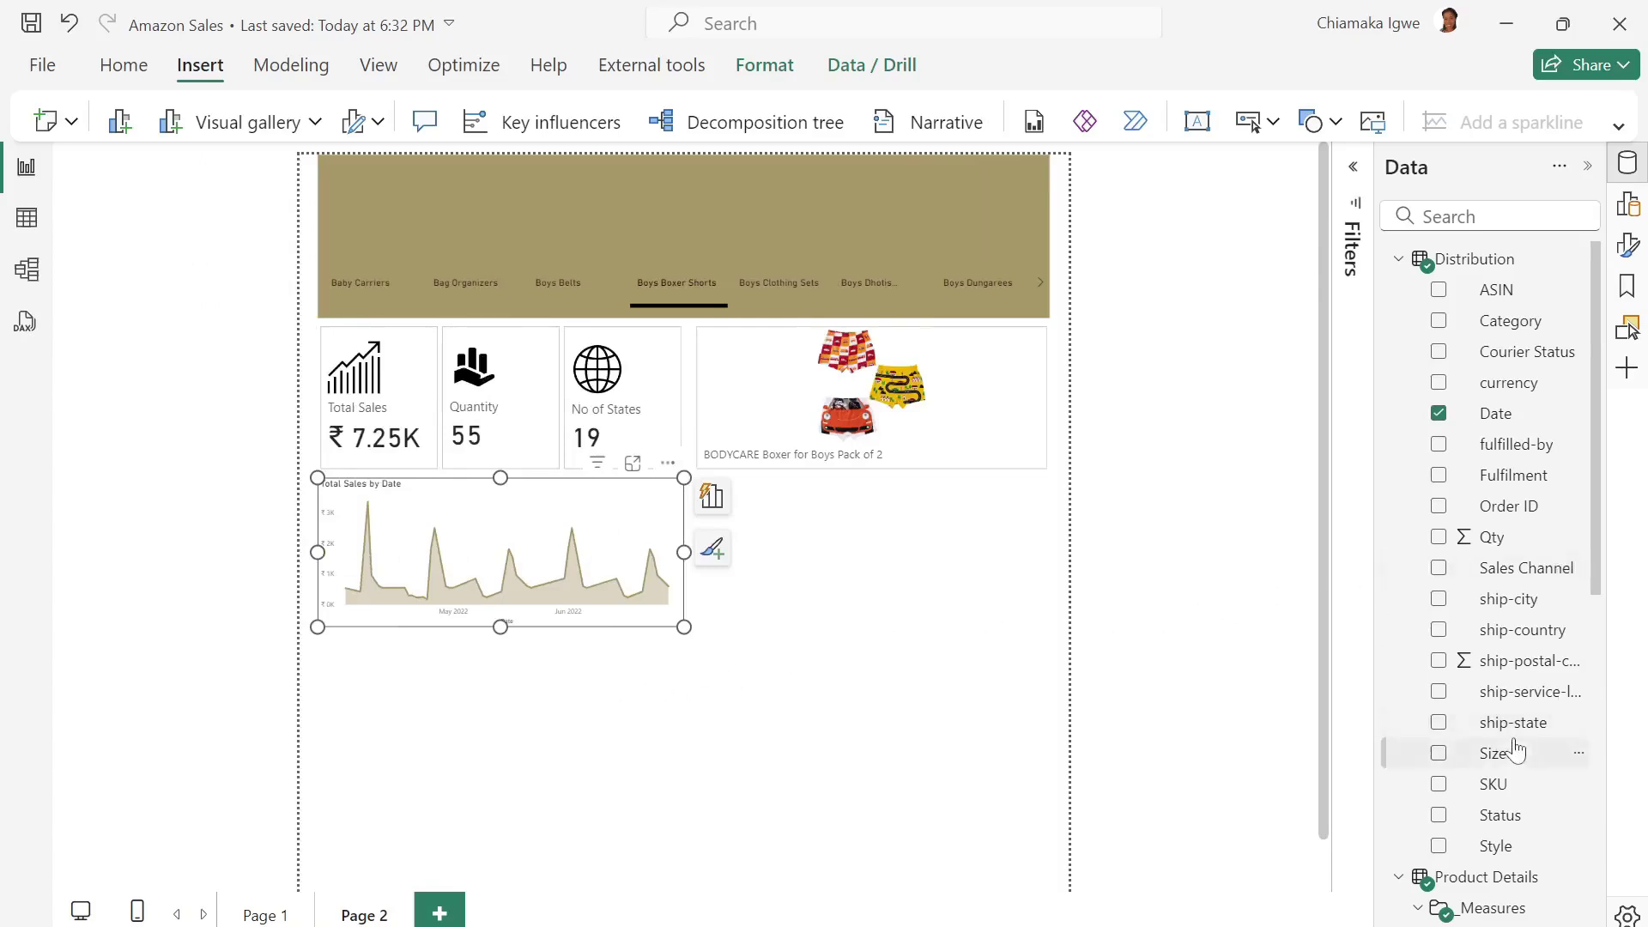
# Review the DAX formulas of the MaxDataPoint and MinDataPoint measures in the Product Details table.
pyautogui.scroll(-5, 1399, 742)
pyautogui.click(1418, 521)
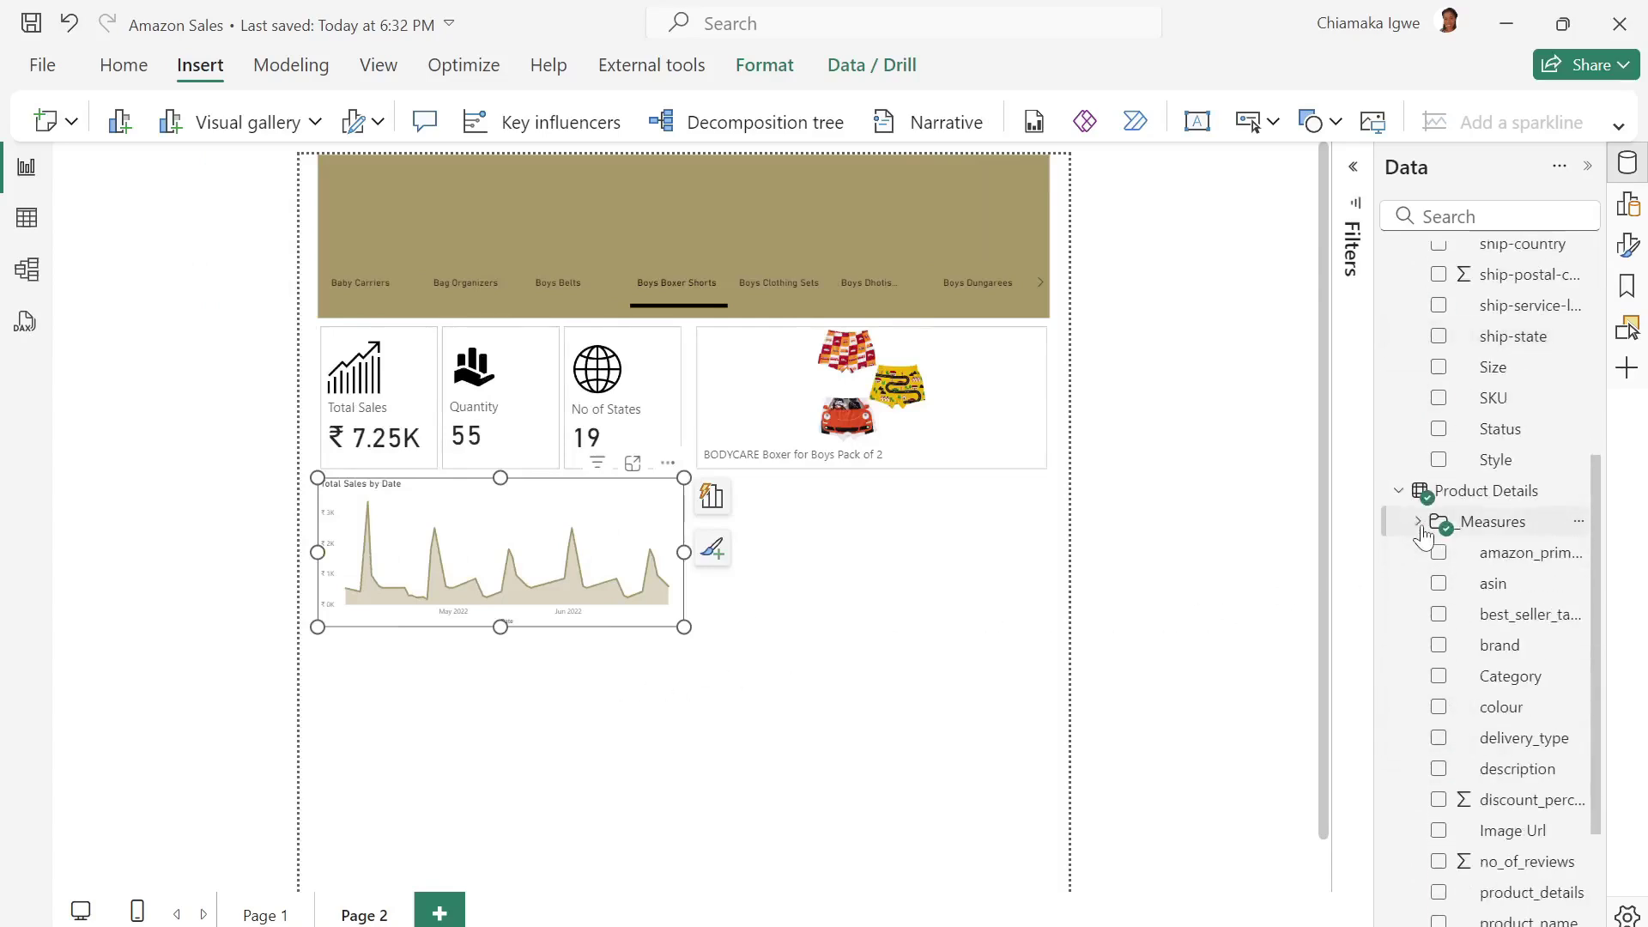
pyautogui.click(1418, 521)
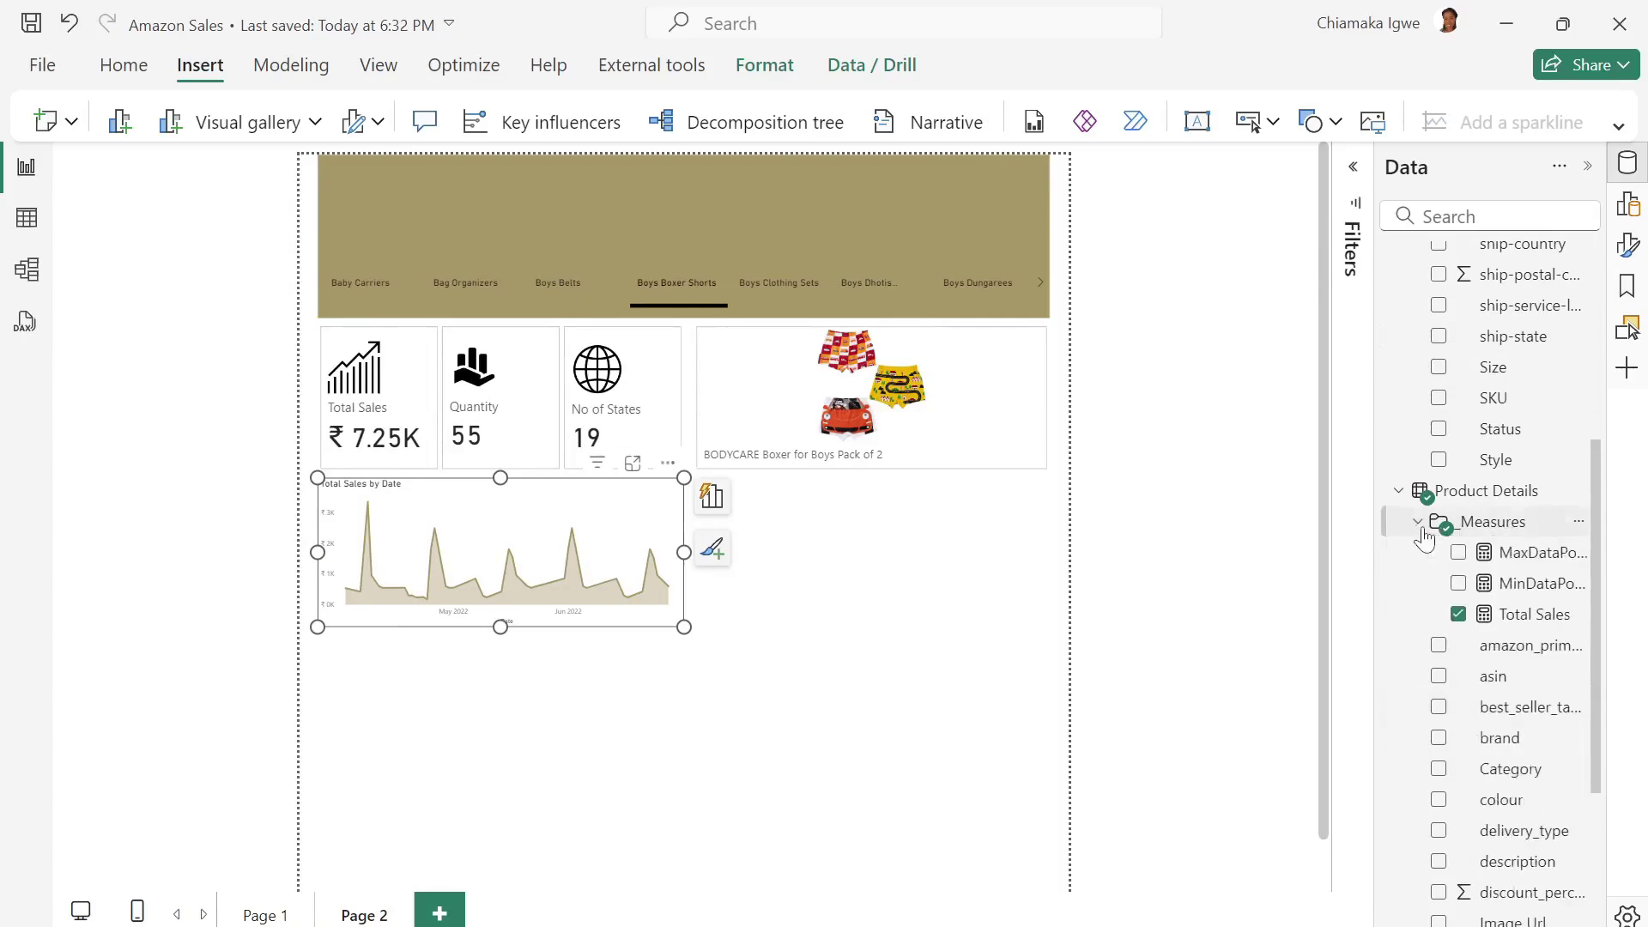
pyautogui.click(1511, 566)
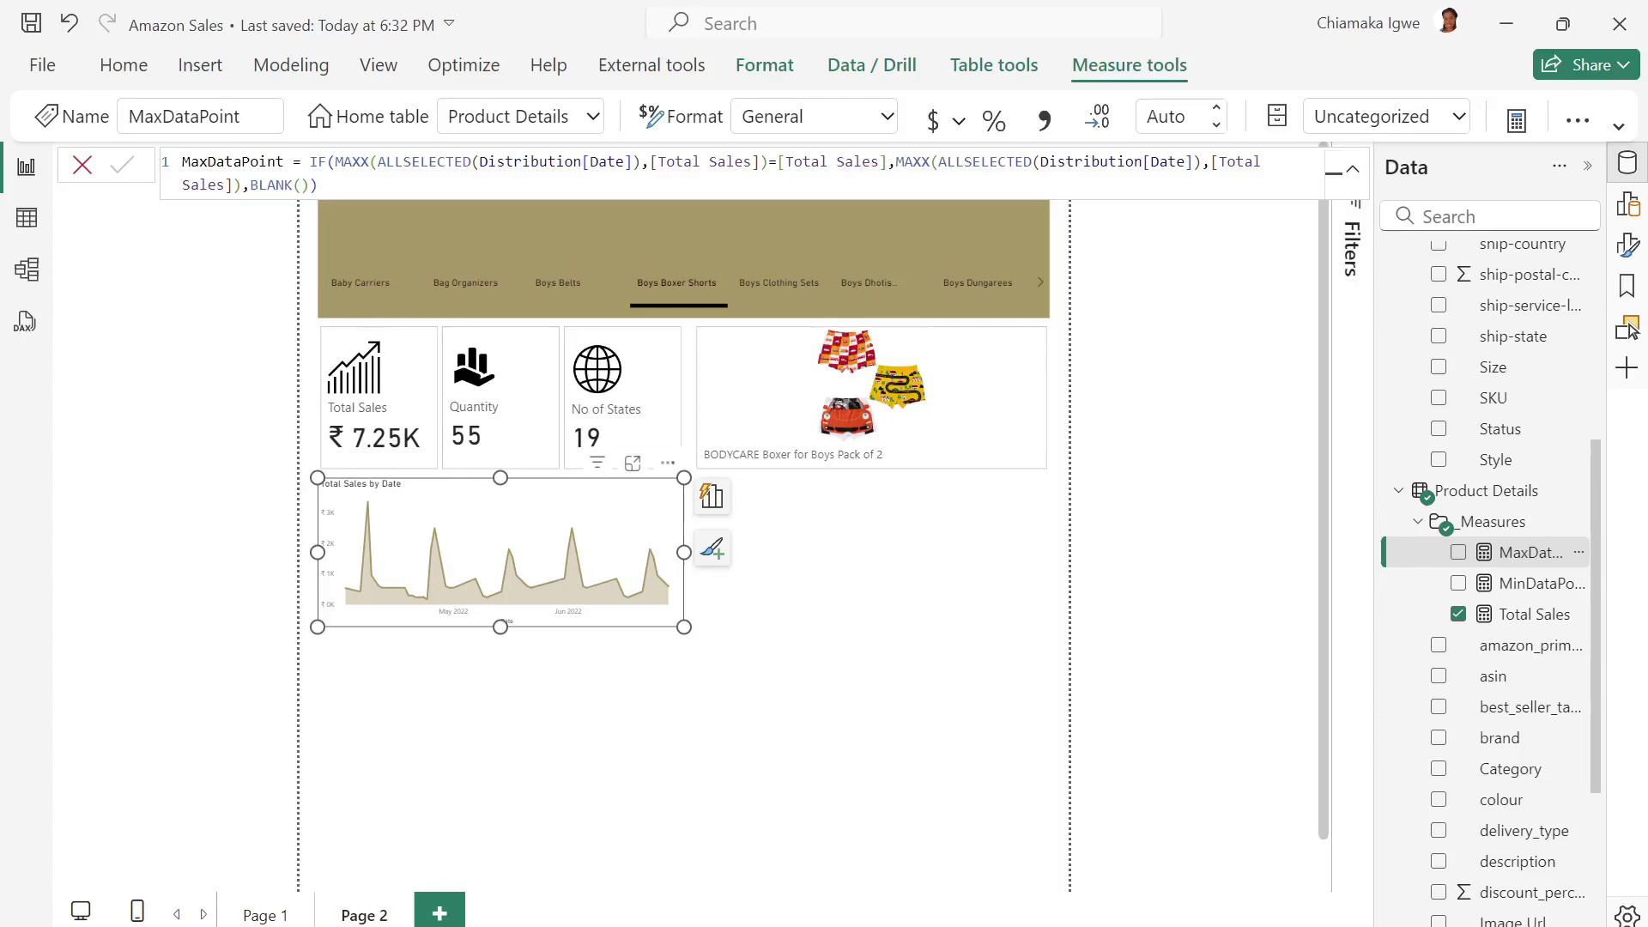
pyautogui.click(1528, 586)
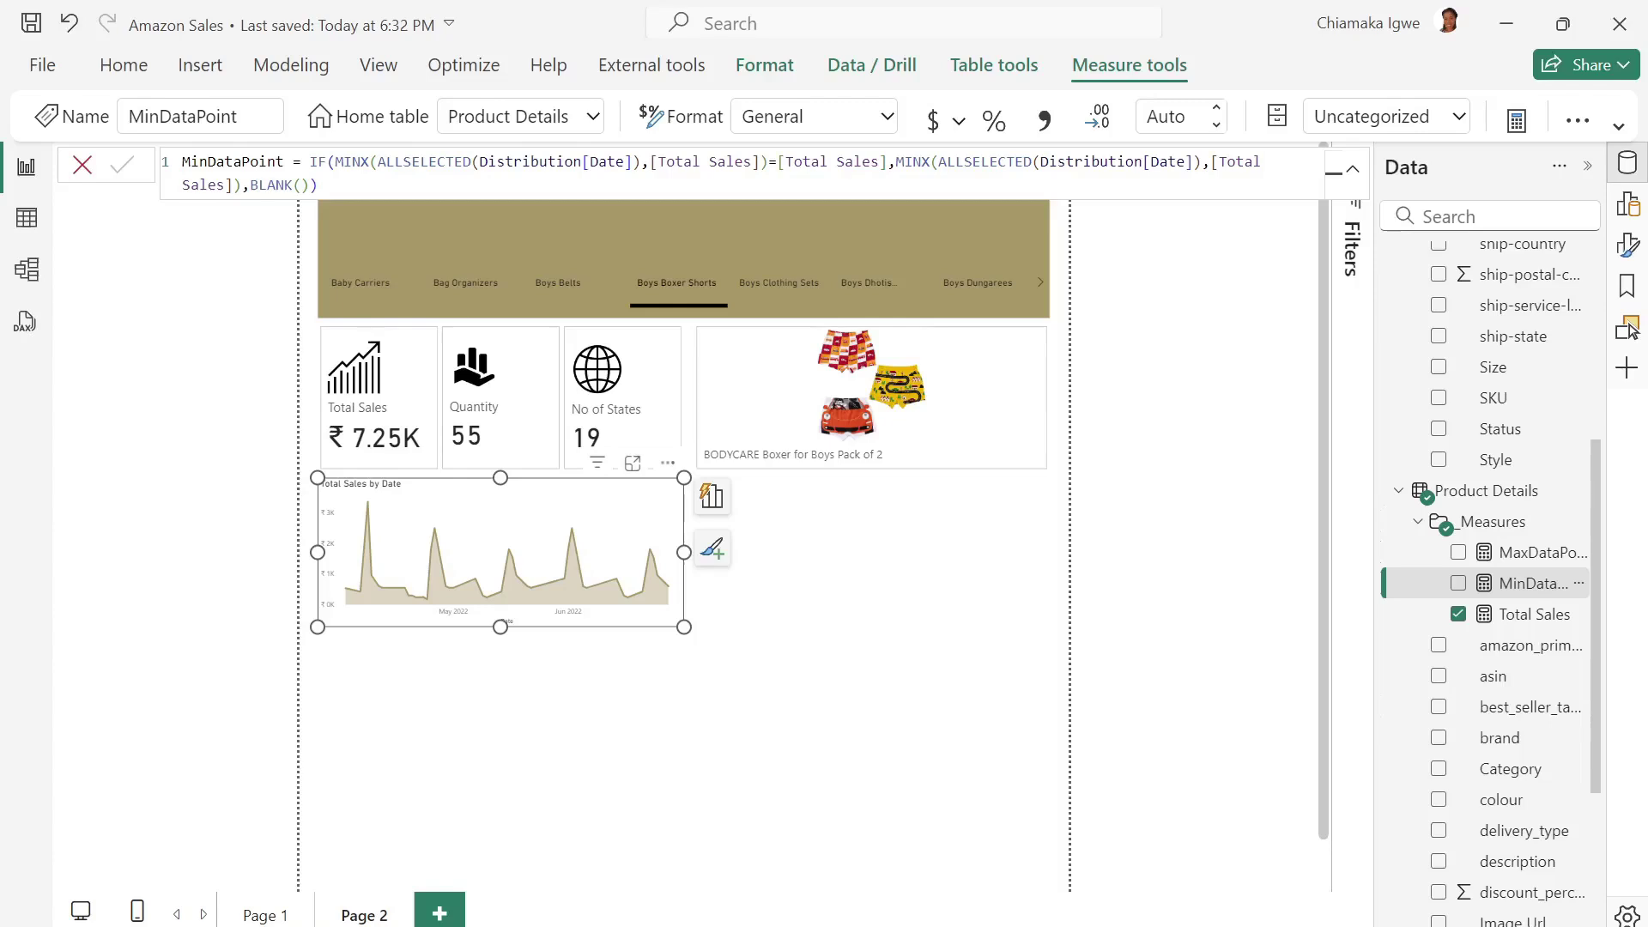
# Add the MaxDataPoint and MinDataPoint measures to the area chart's Y-axis below Total Sales.
pyautogui.moveTo(667, 528)
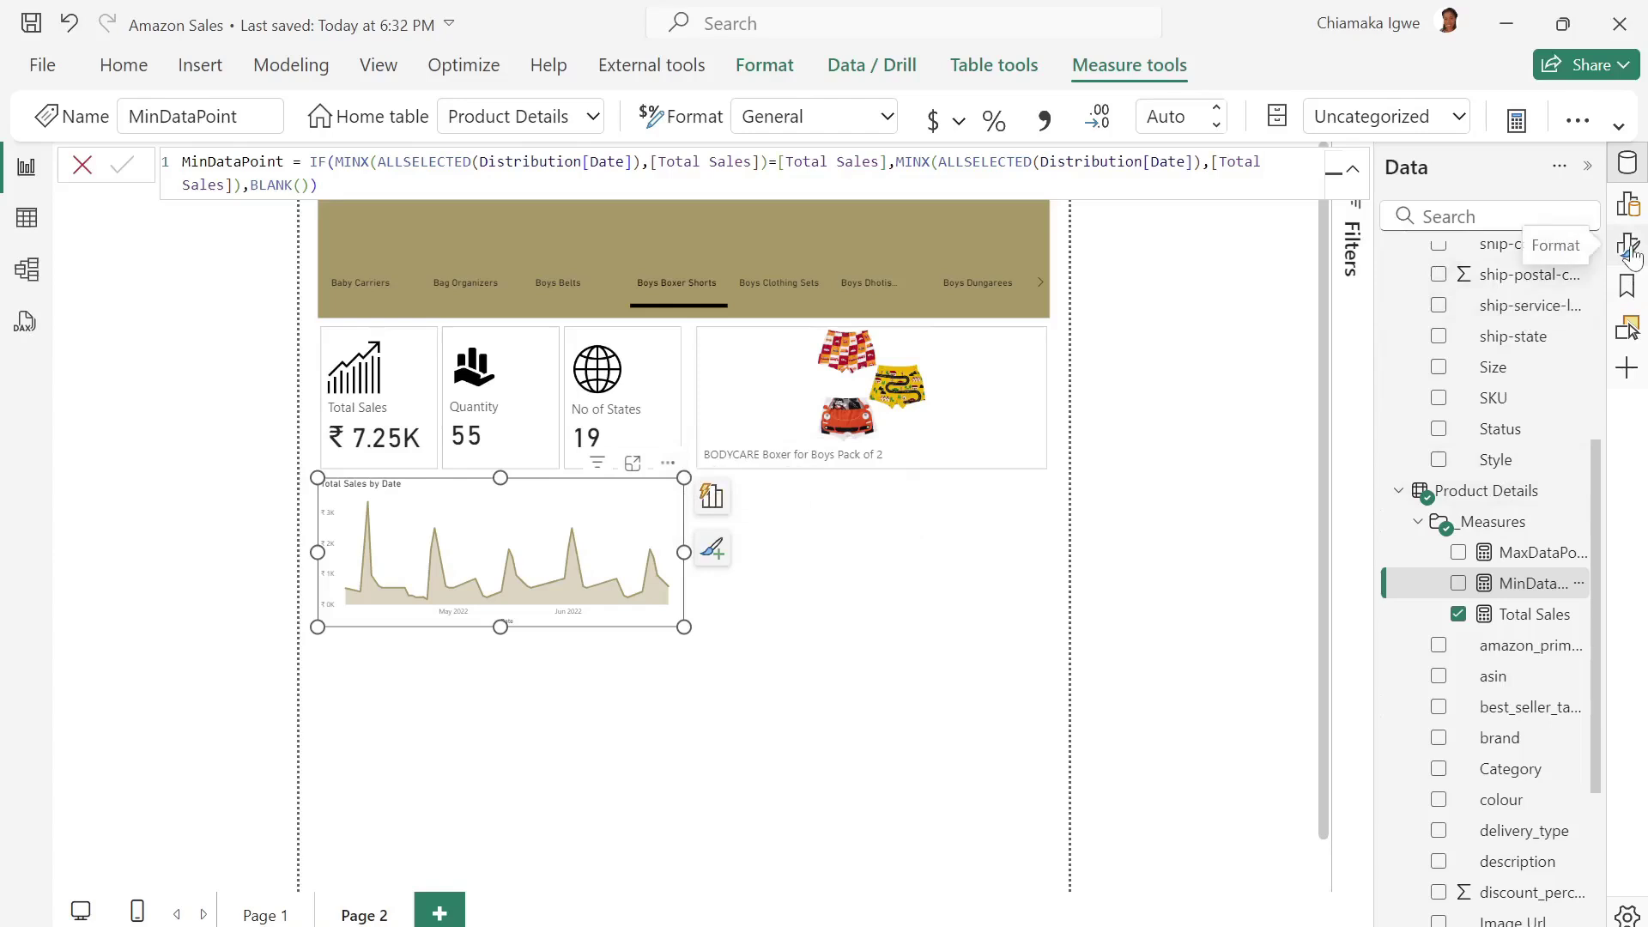
pyautogui.click(1628, 204)
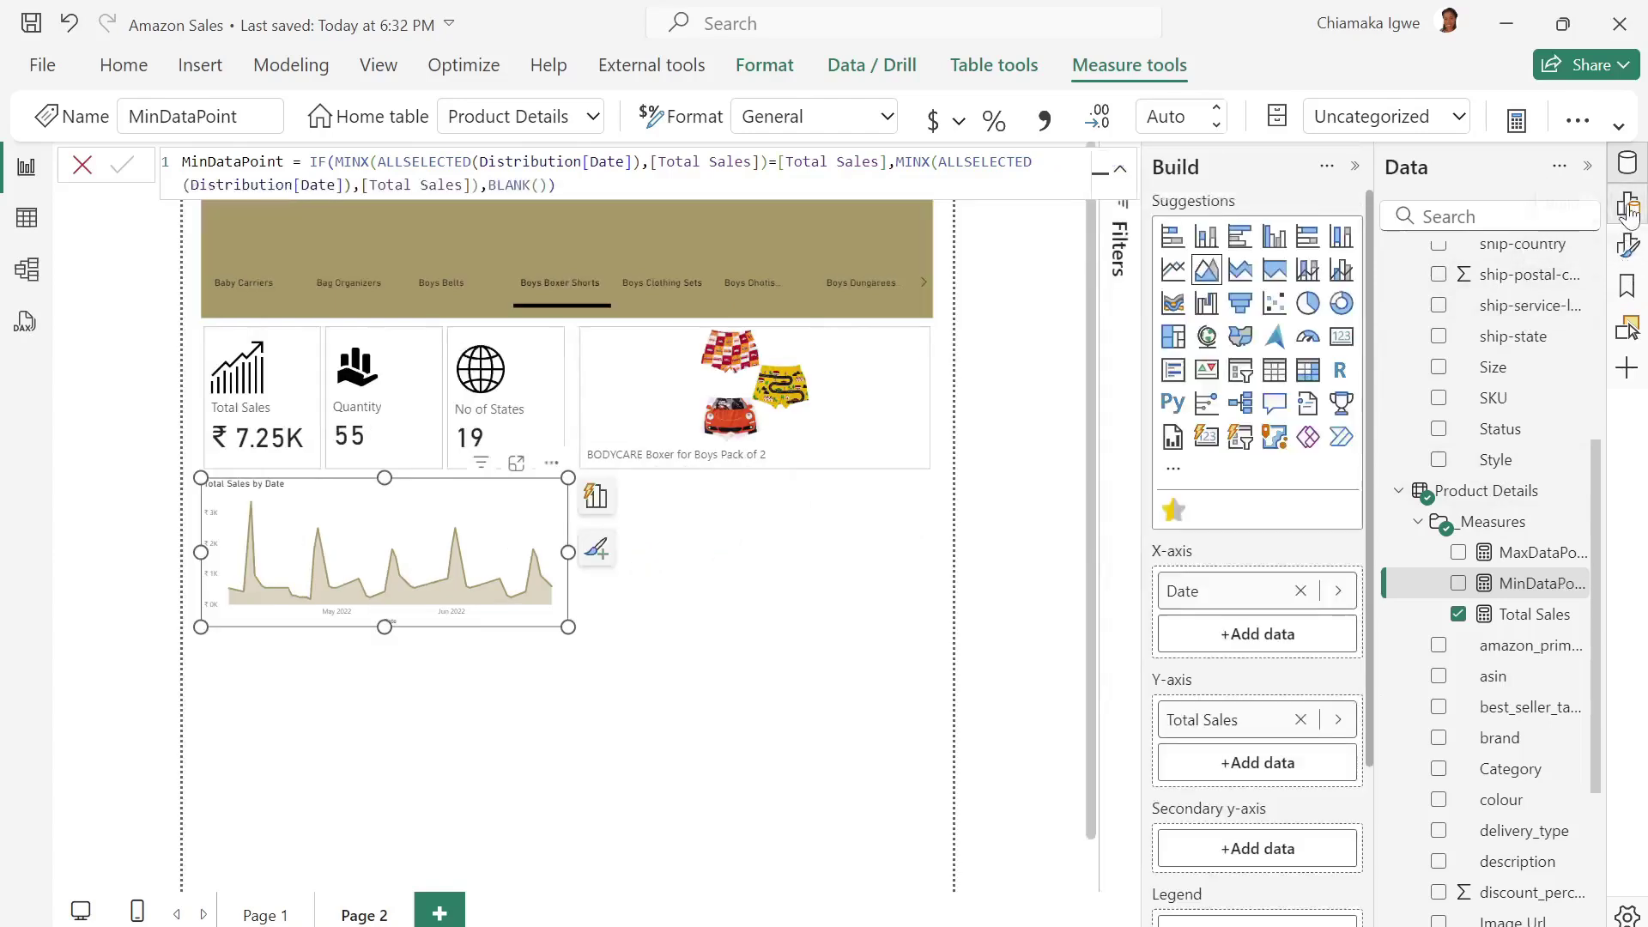
pyautogui.moveTo(1512, 552); pyautogui.dragTo(1246, 755)
pyautogui.moveTo(1512, 583); pyautogui.dragTo(1250, 790)
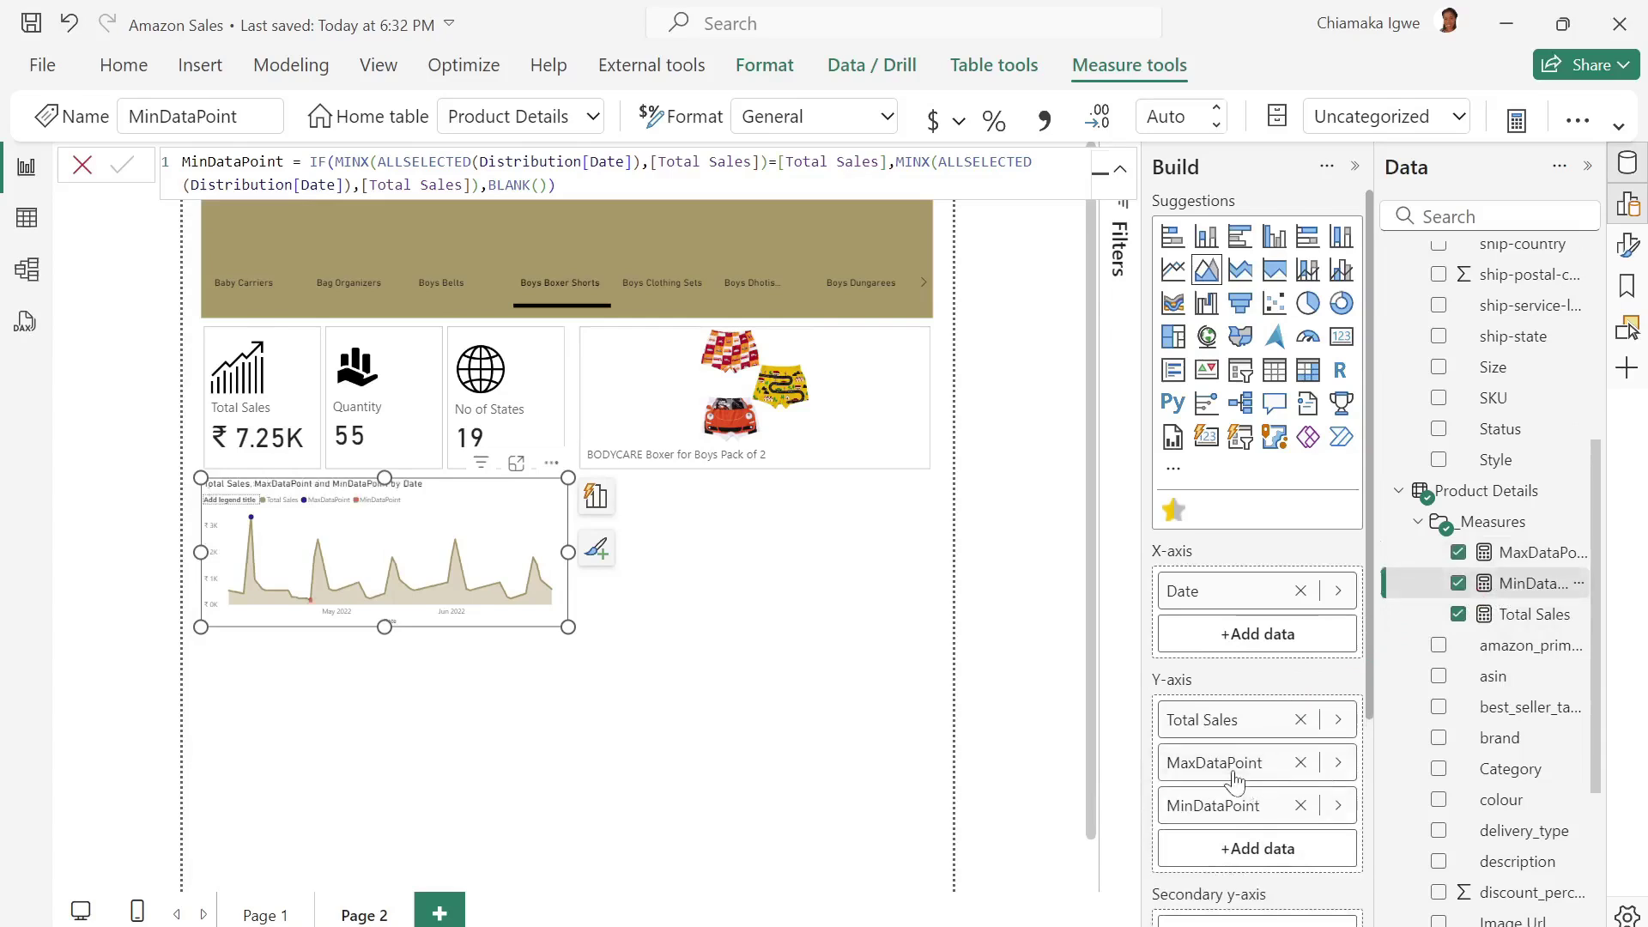
pyautogui.click(1355, 168)
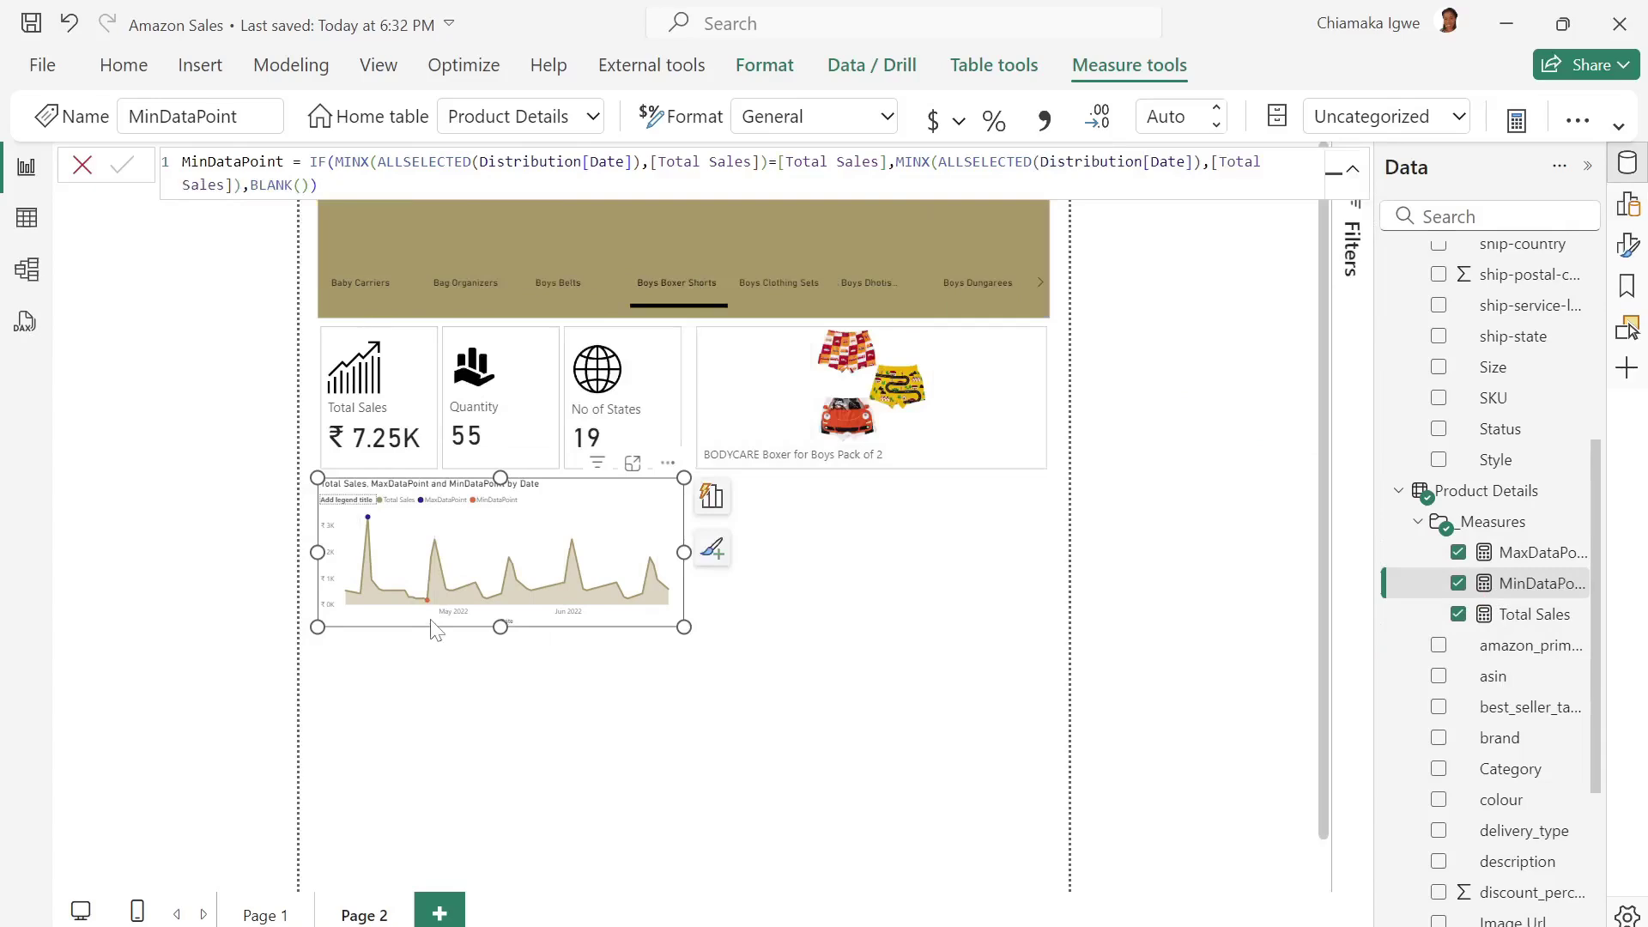
# Turn on markers for the area chart and switch them off for the Total Sales series.
pyautogui.click(1631, 247)
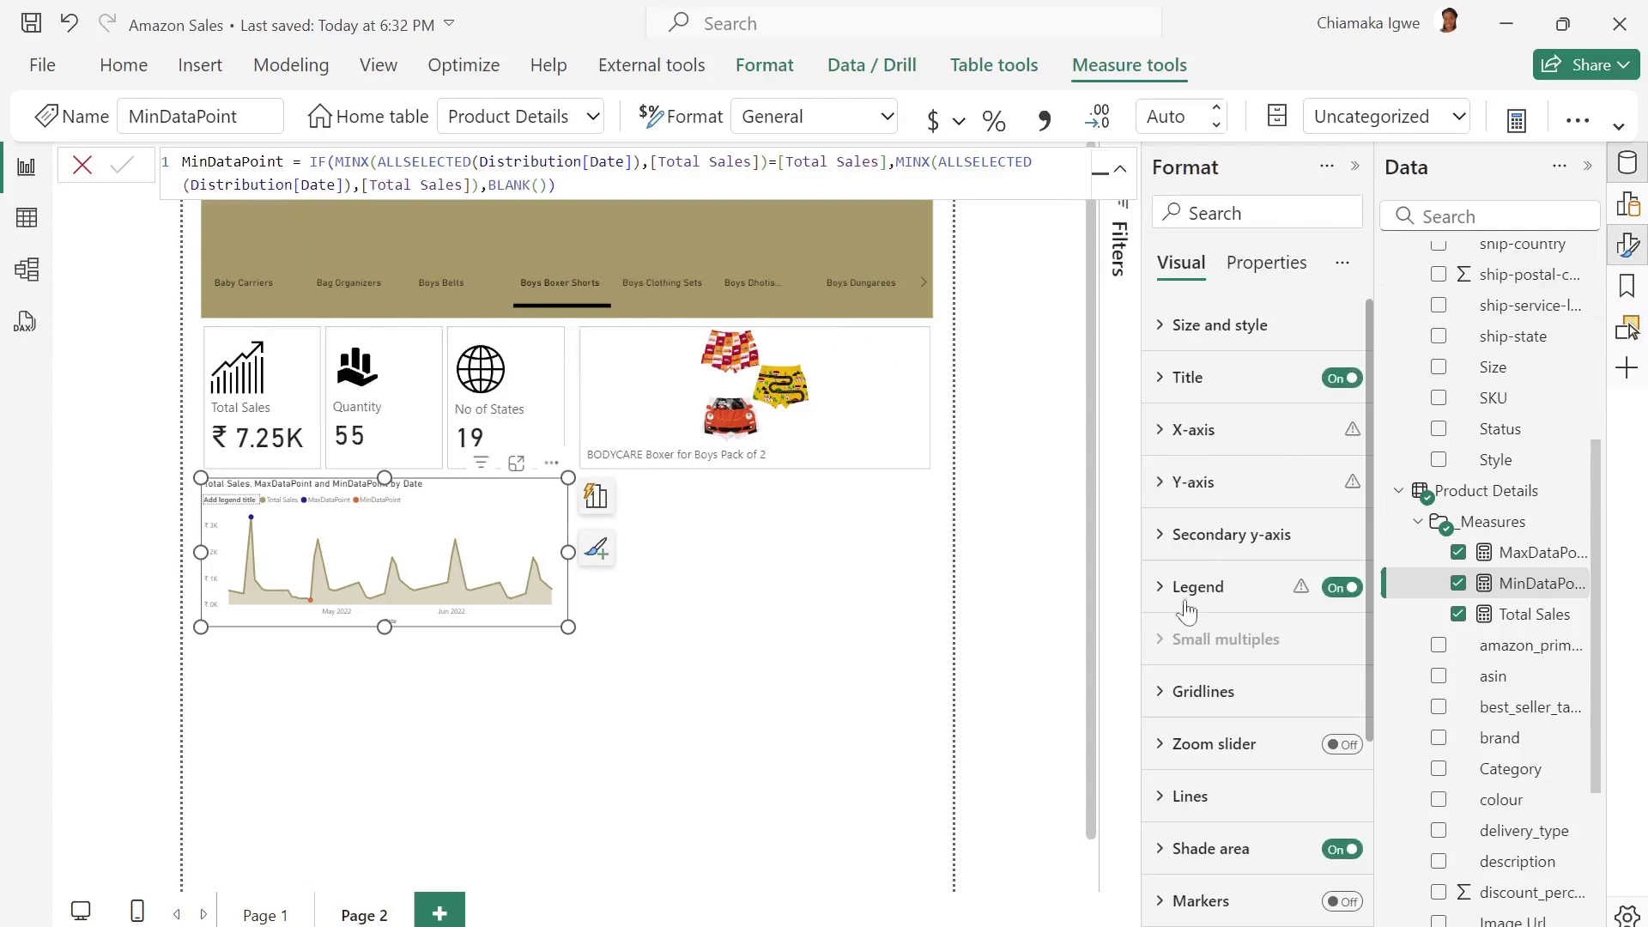
pyautogui.scroll(-4, 1175, 560)
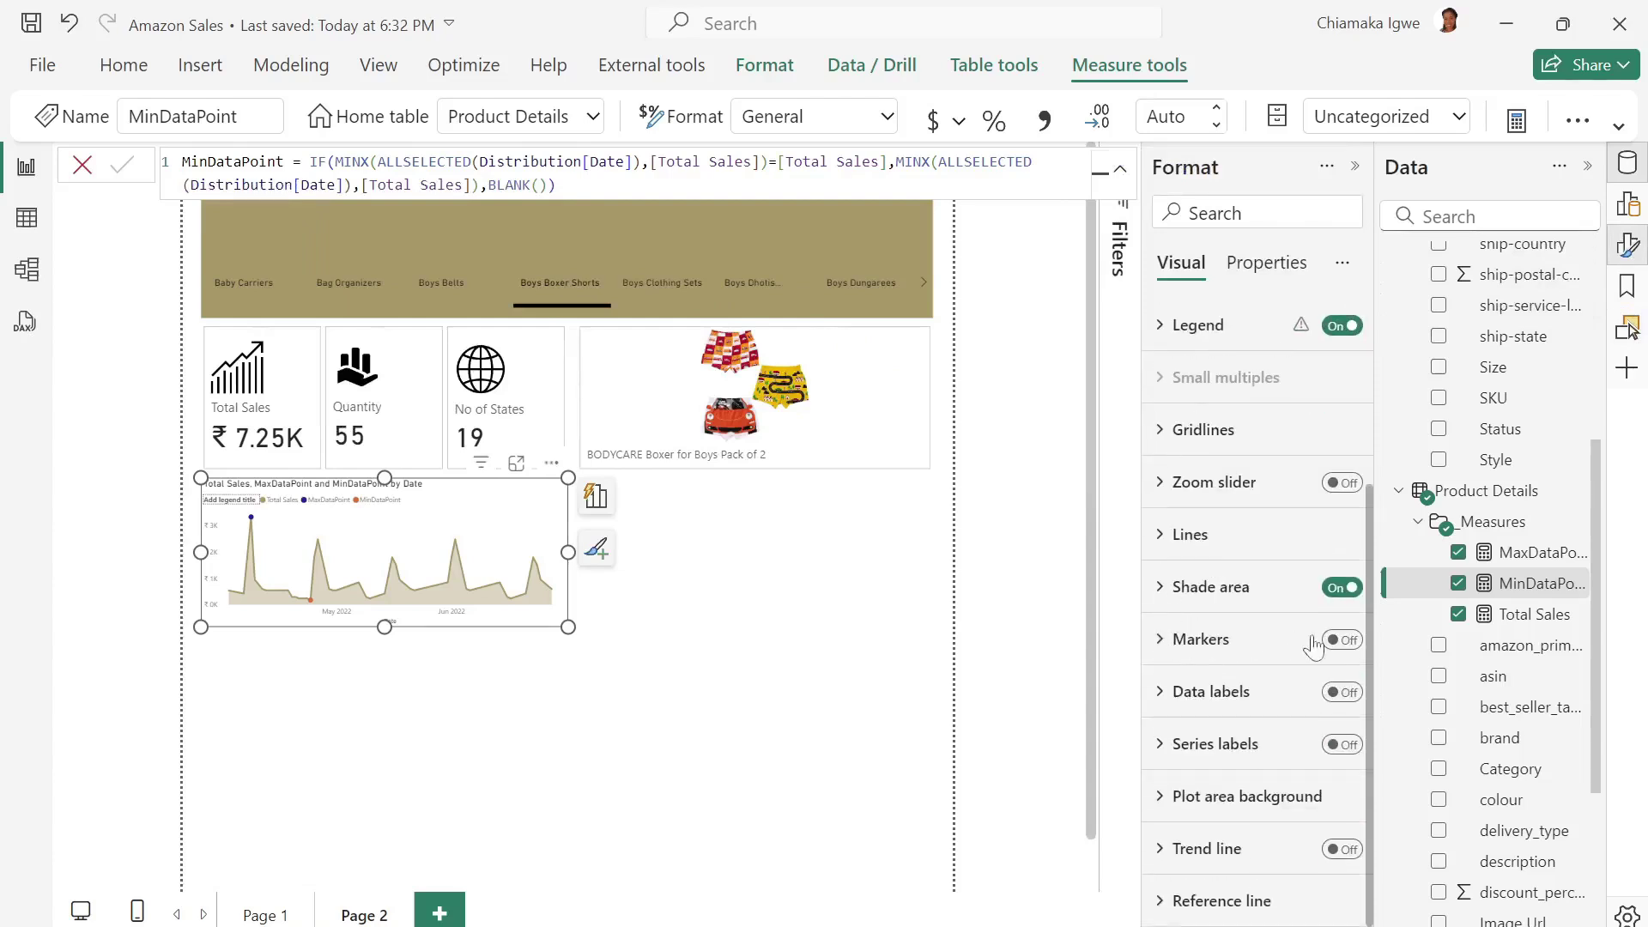
pyautogui.click(1342, 642)
pyautogui.click(1164, 657)
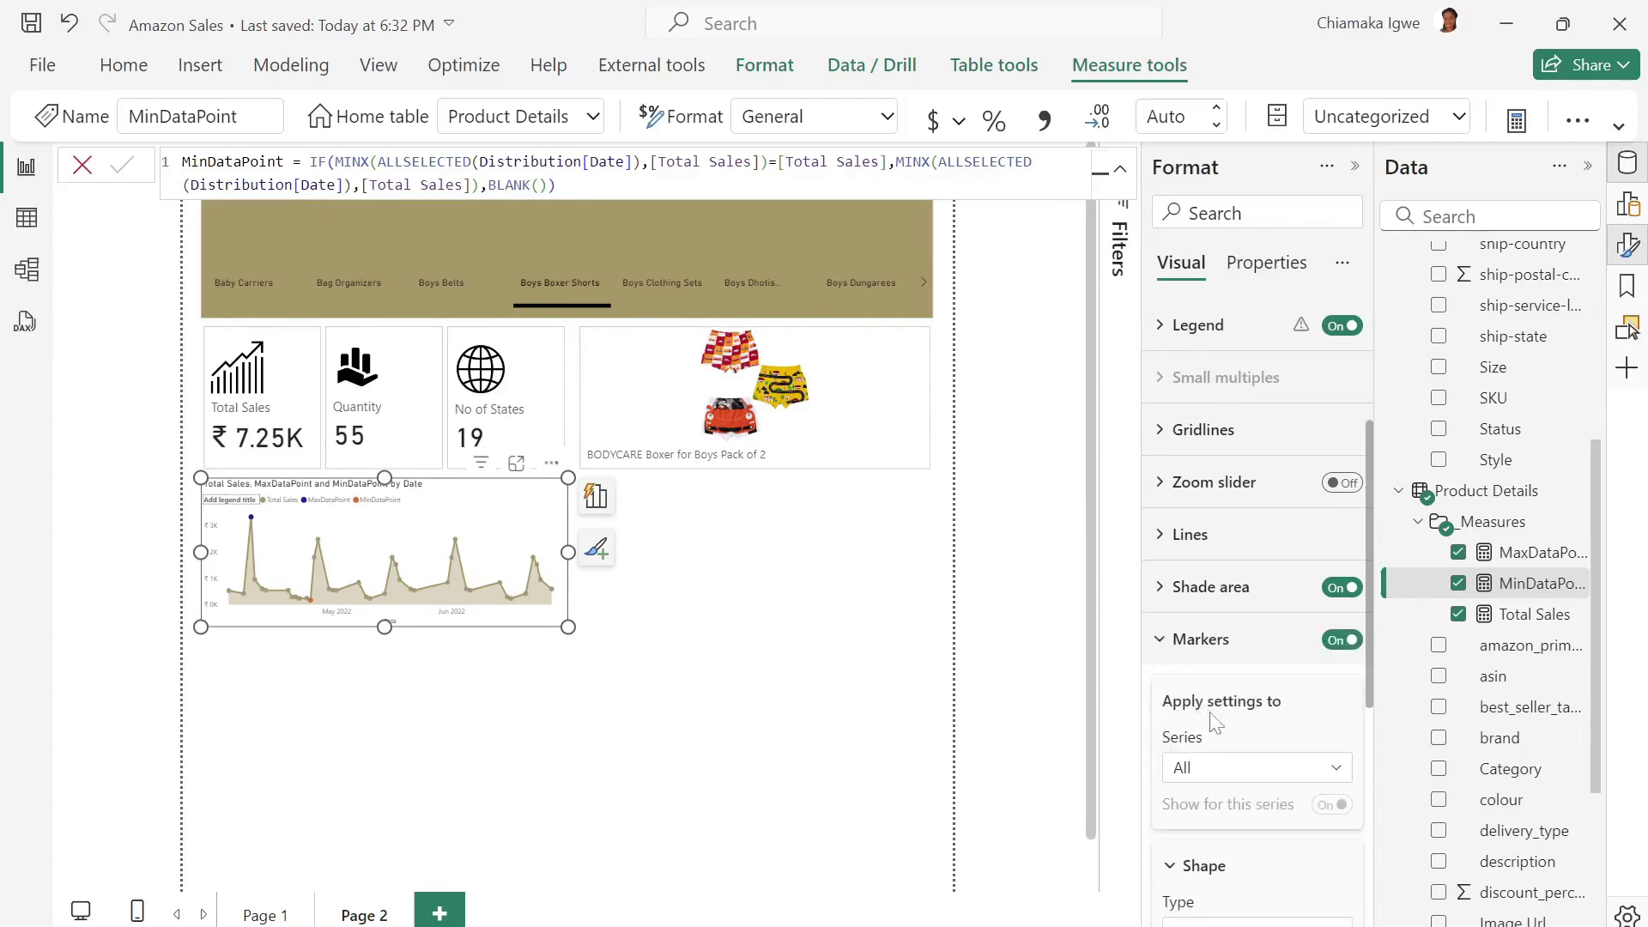
pyautogui.scroll(-2, 1210, 712)
pyautogui.click(1271, 645)
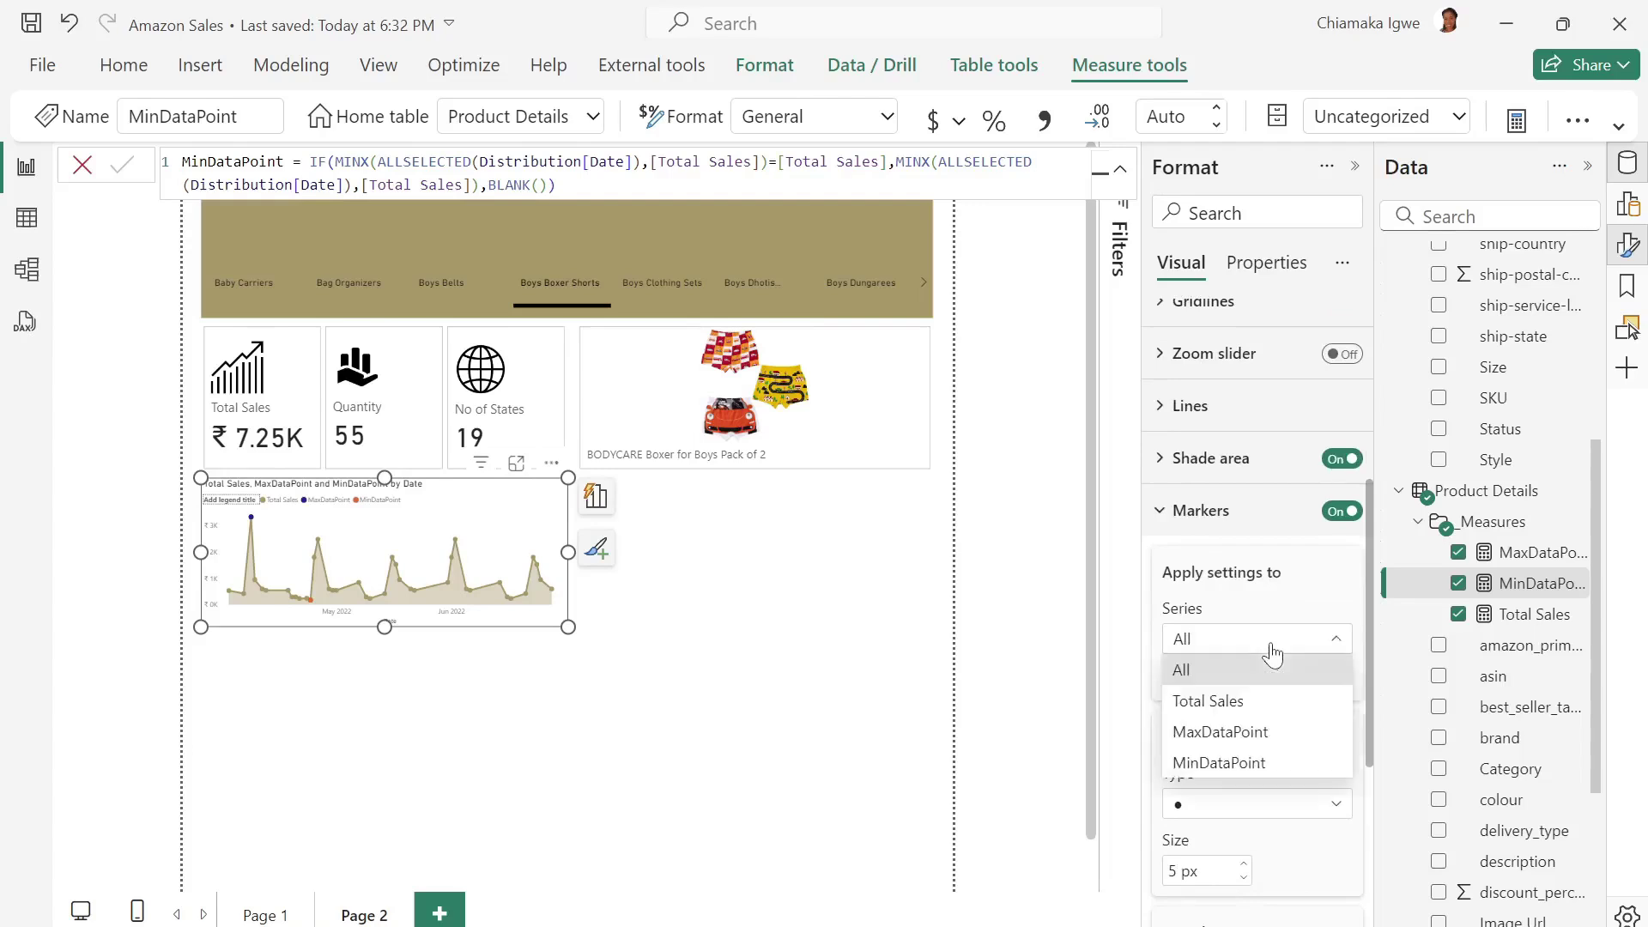
pyautogui.click(1235, 700)
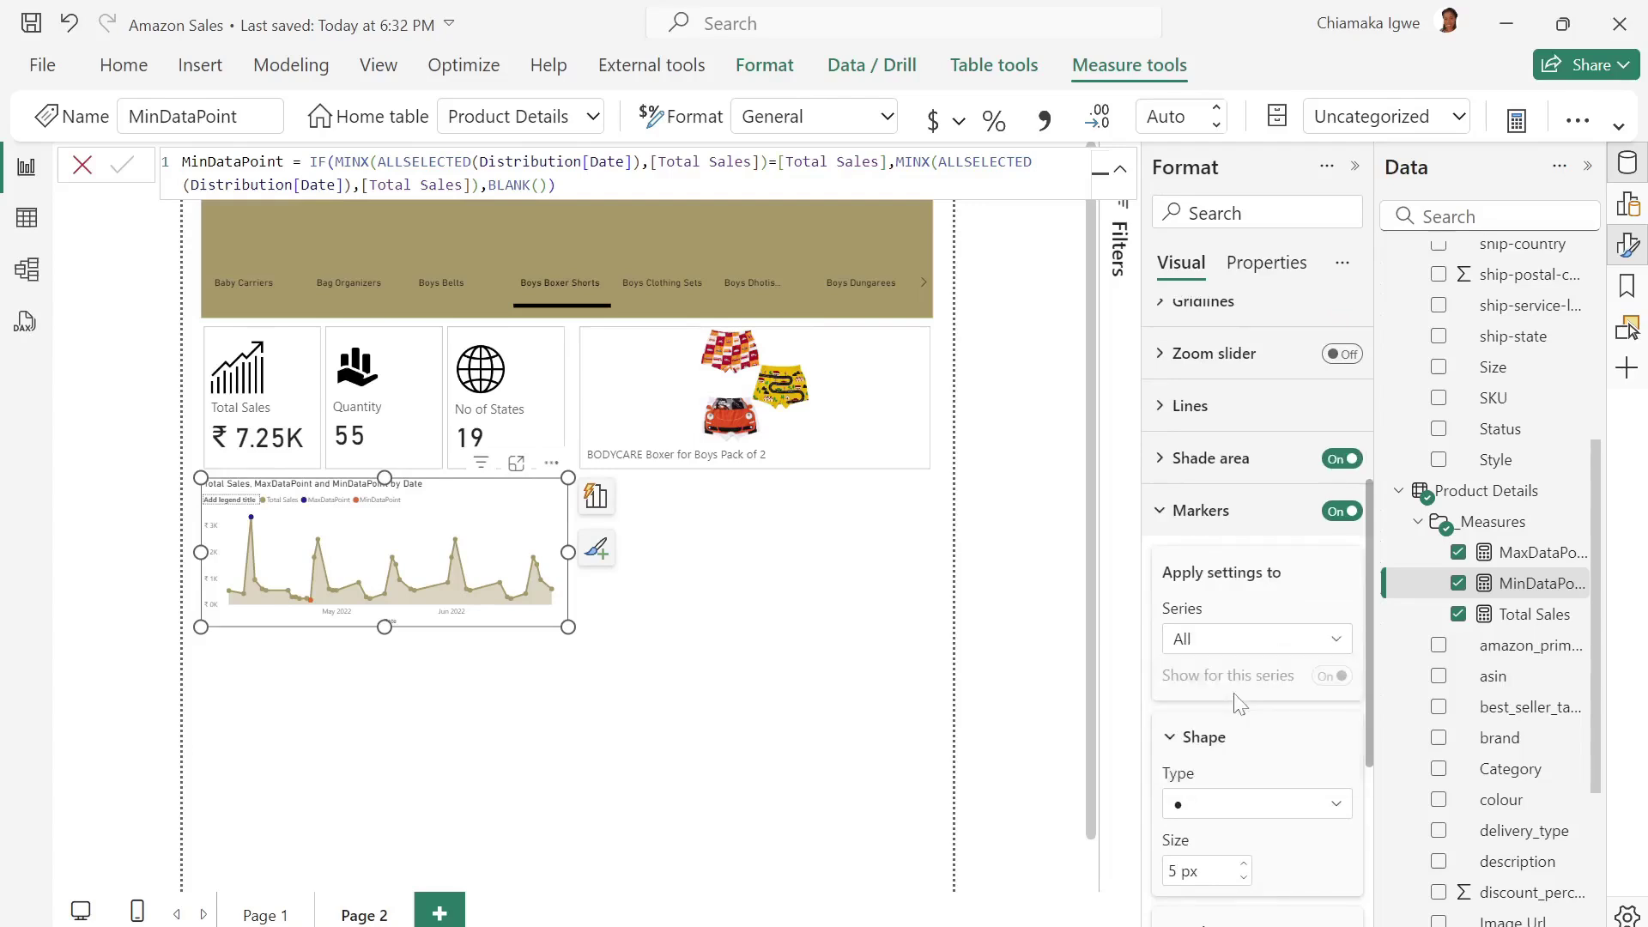
pyautogui.click(1330, 675)
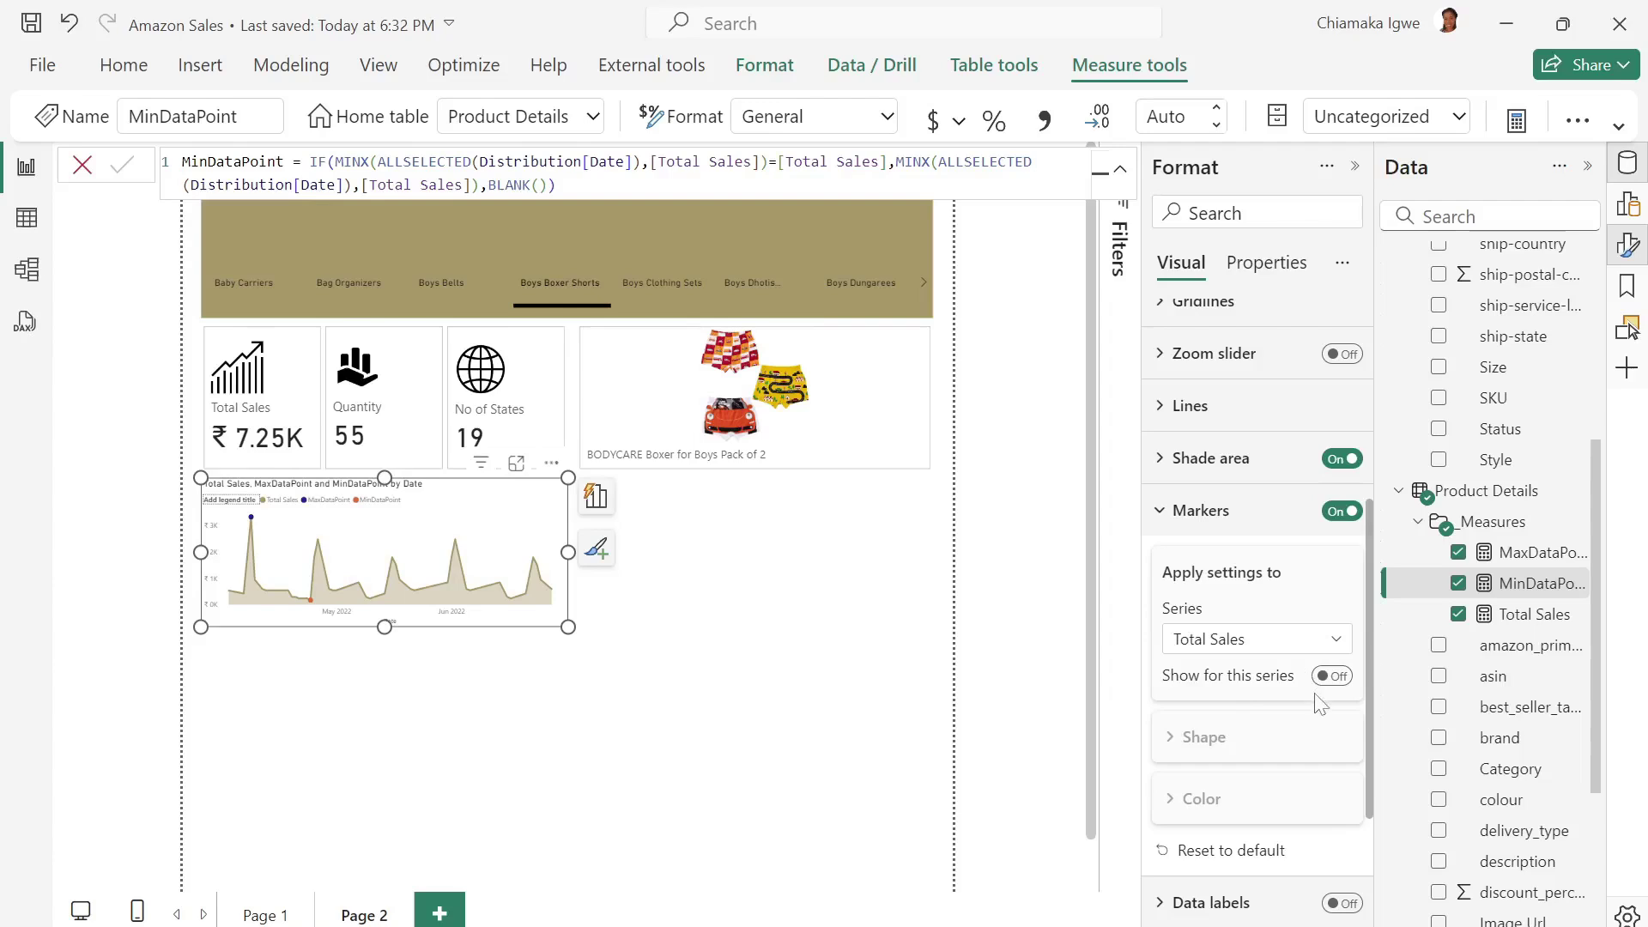
# Set the area chart's MaxDataPoint marker colour to a custom green.
pyautogui.click(1316, 641)
pyautogui.click(1253, 732)
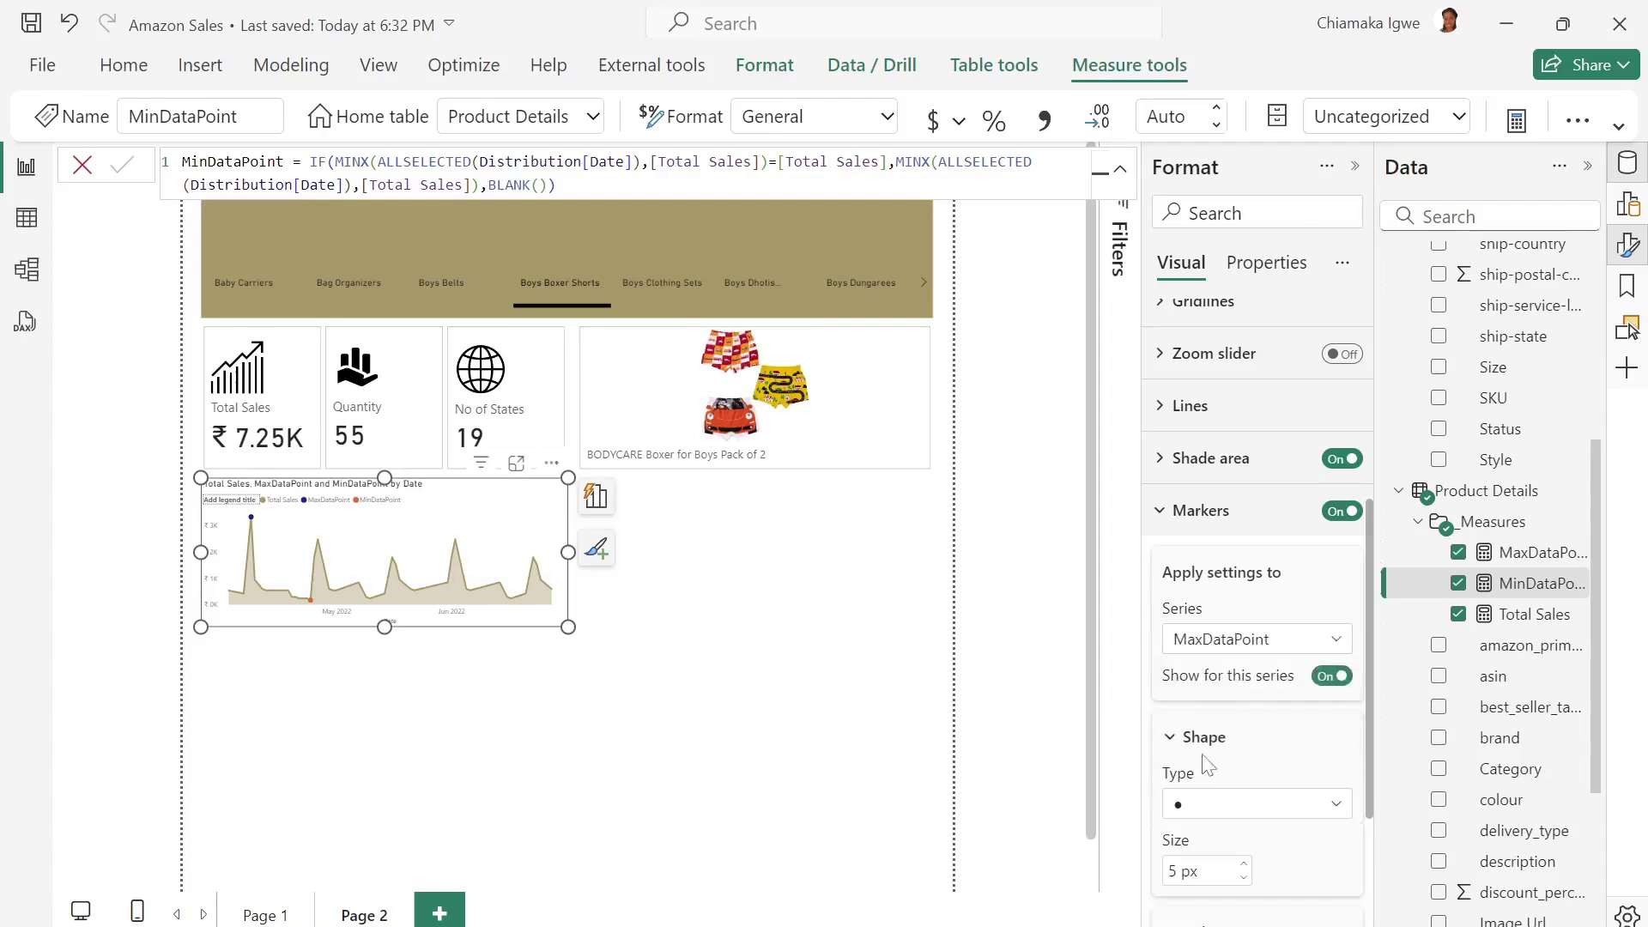
pyautogui.scroll(-3, 1208, 813)
pyautogui.click(1186, 678)
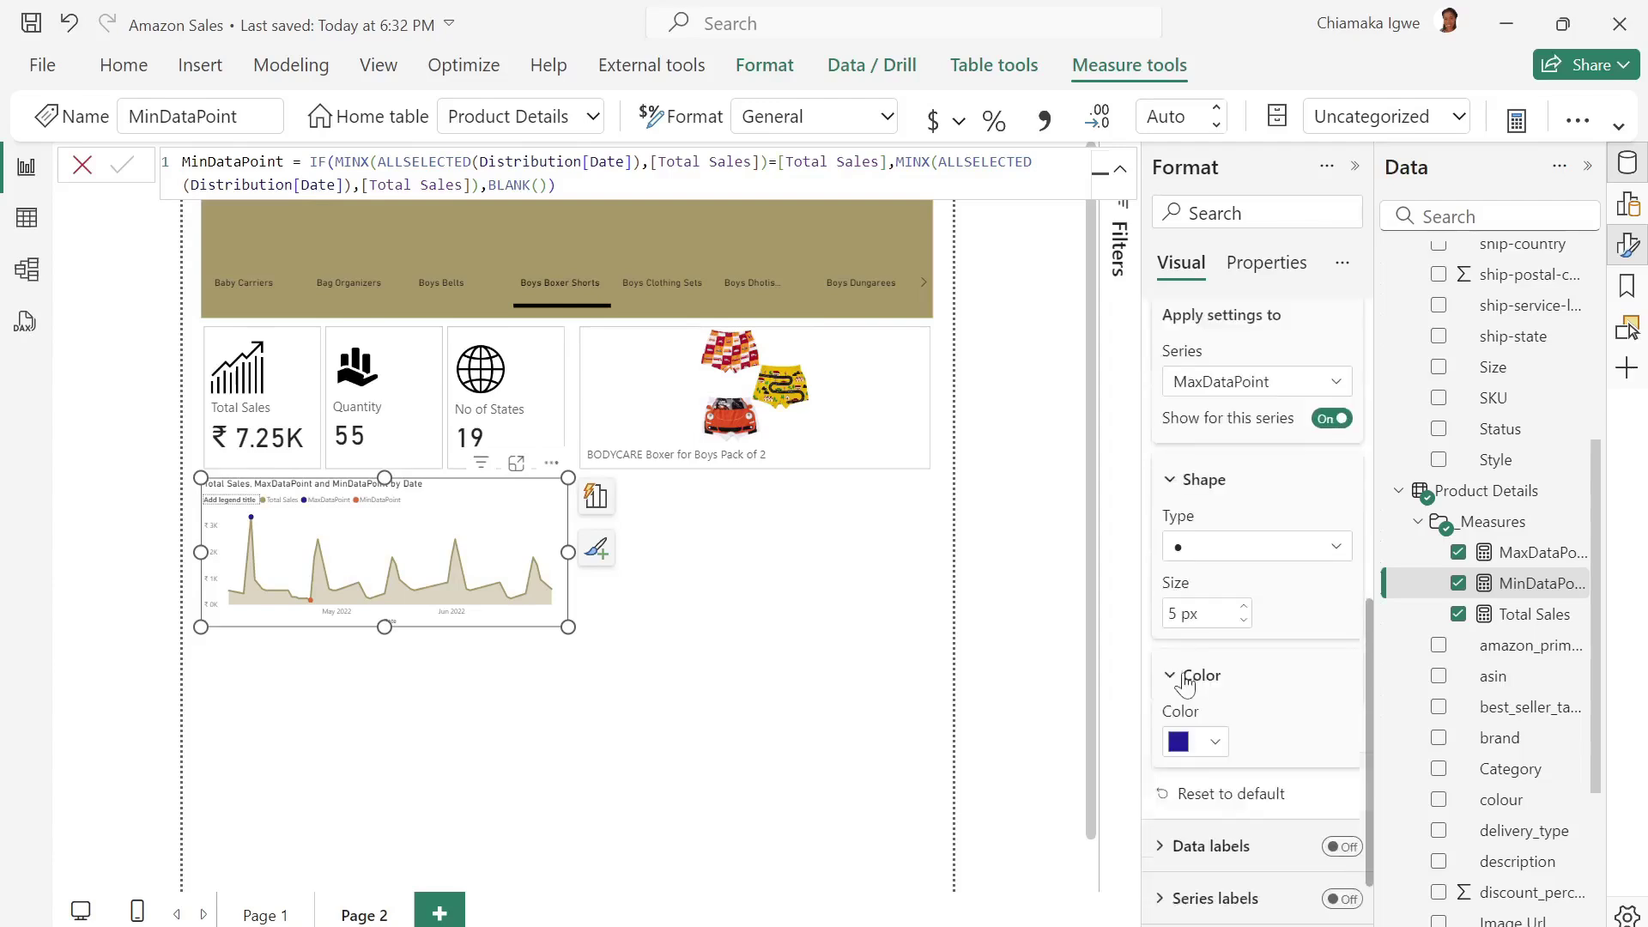
pyautogui.click(1214, 743)
pyautogui.click(1264, 682)
pyautogui.moveTo(1401, 598); pyautogui.dragTo(1324, 598)
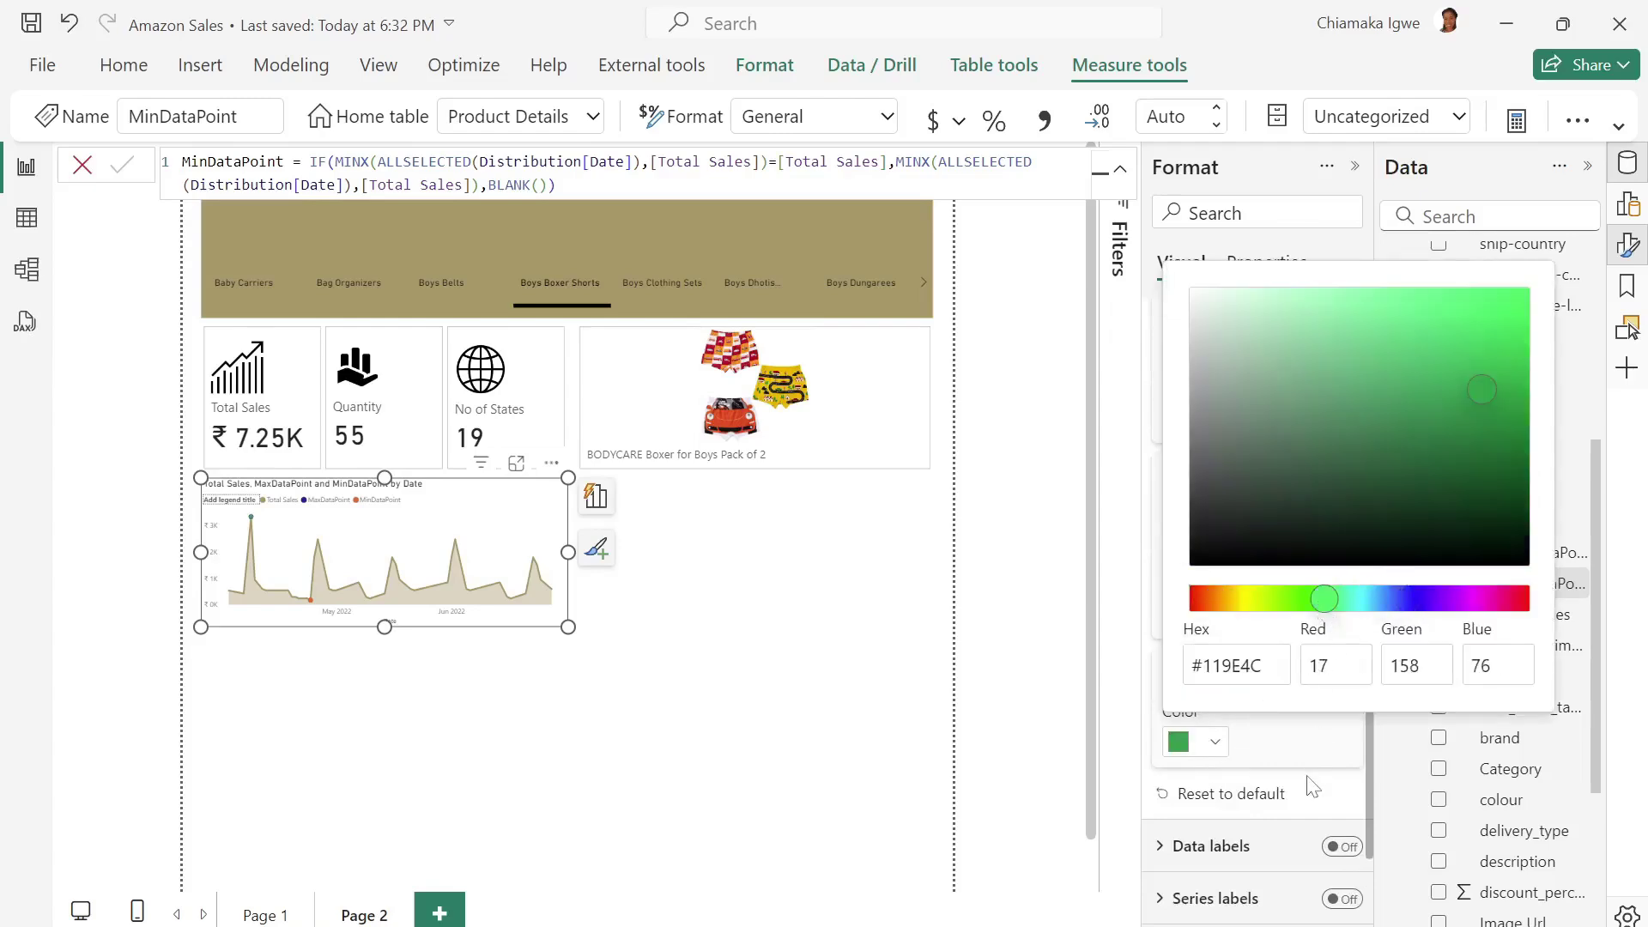
pyautogui.click(1333, 753)
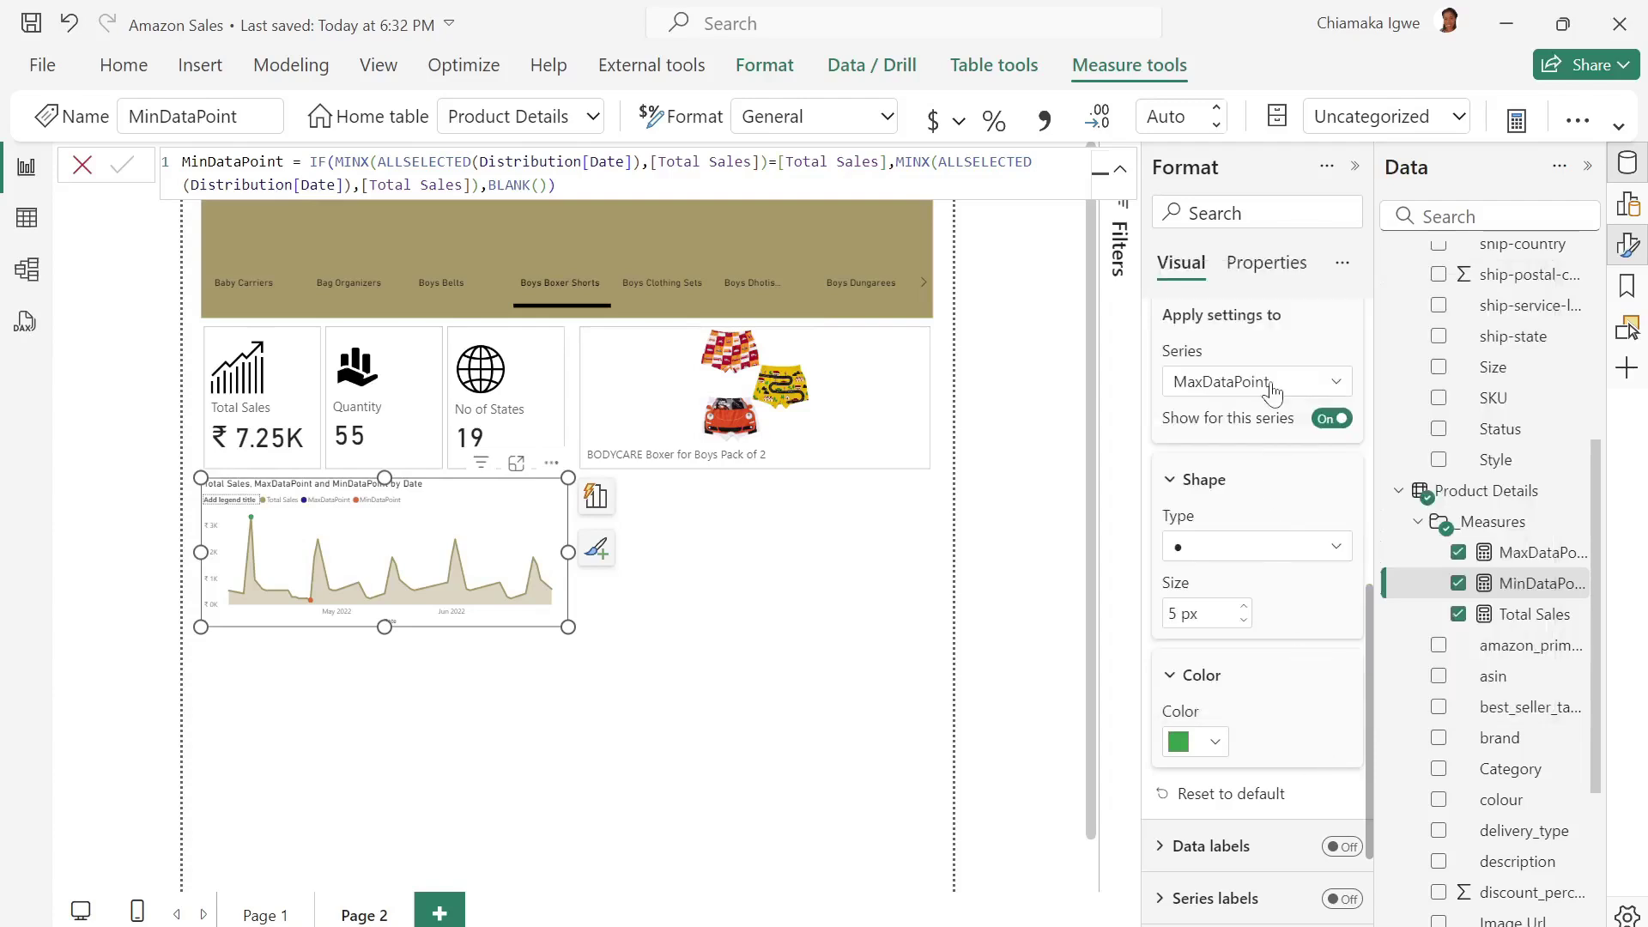
# Set the area chart's MinDataPoint marker colour to a custom red.
pyautogui.click(1270, 382)
pyautogui.click(1236, 505)
pyautogui.click(1208, 743)
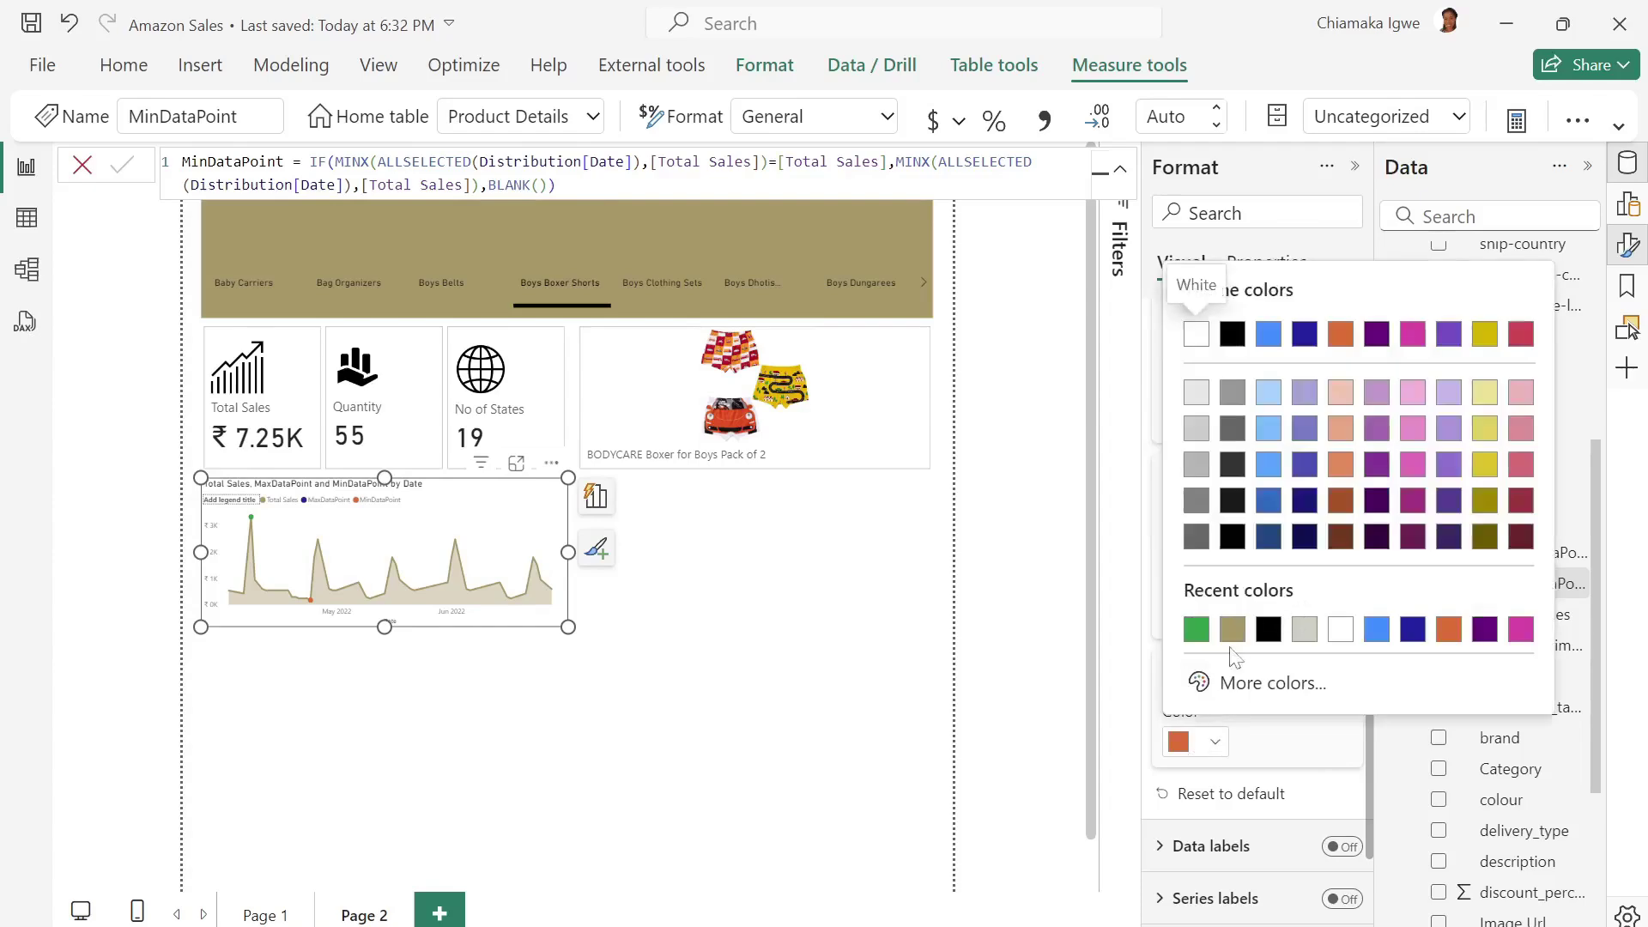
pyautogui.click(1239, 682)
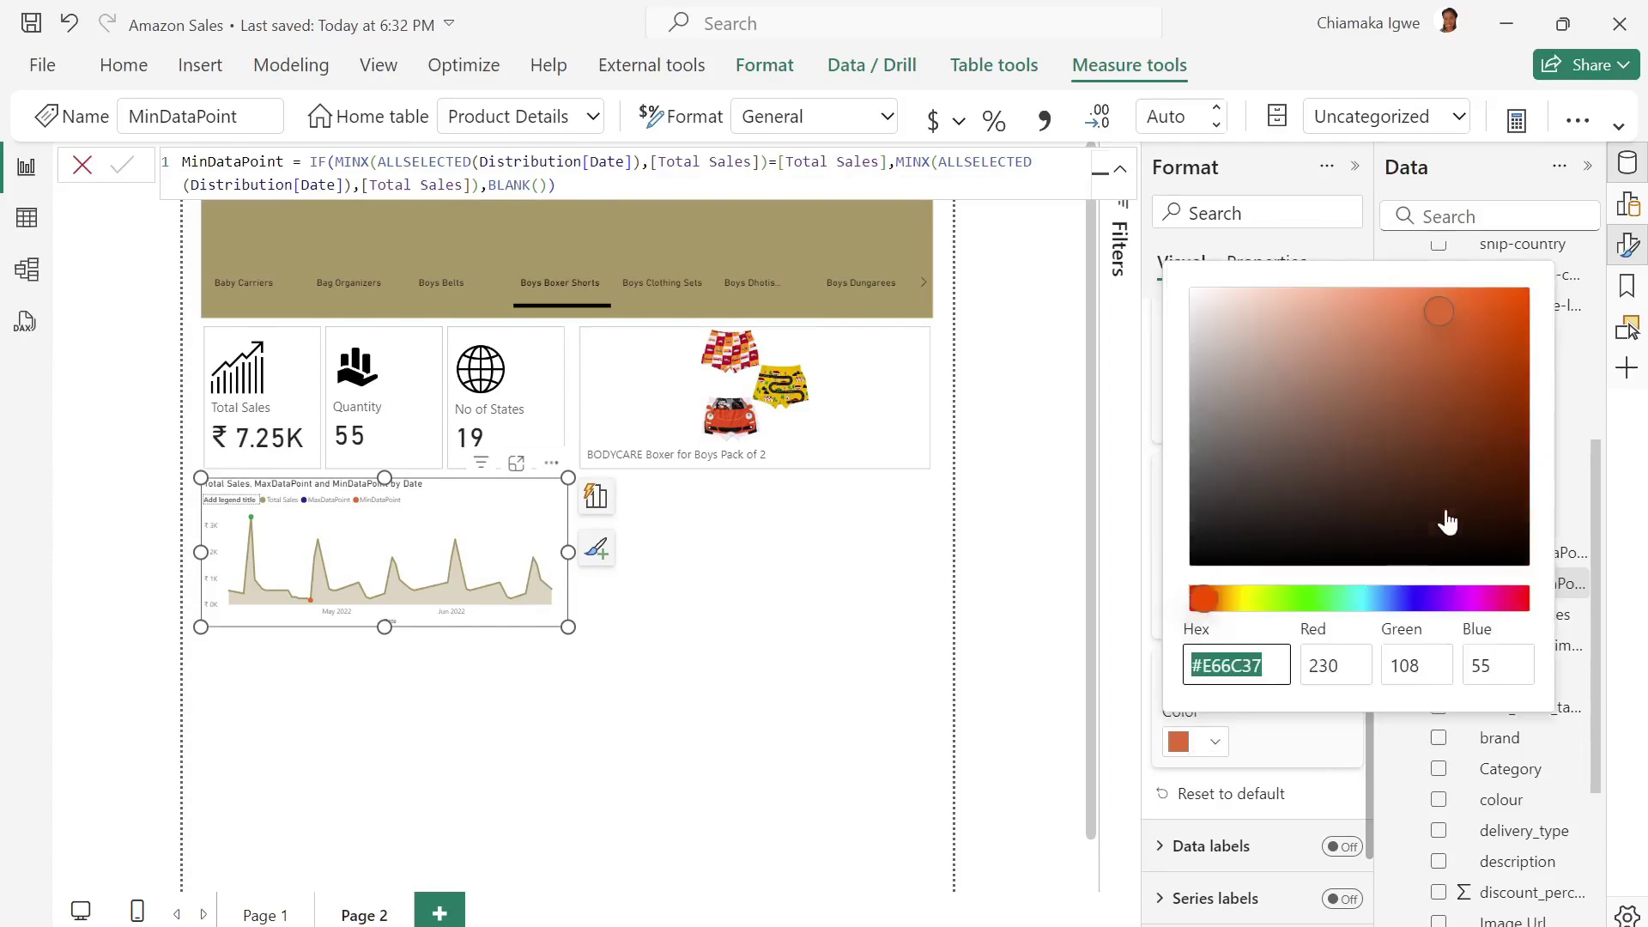
pyautogui.click(1524, 601)
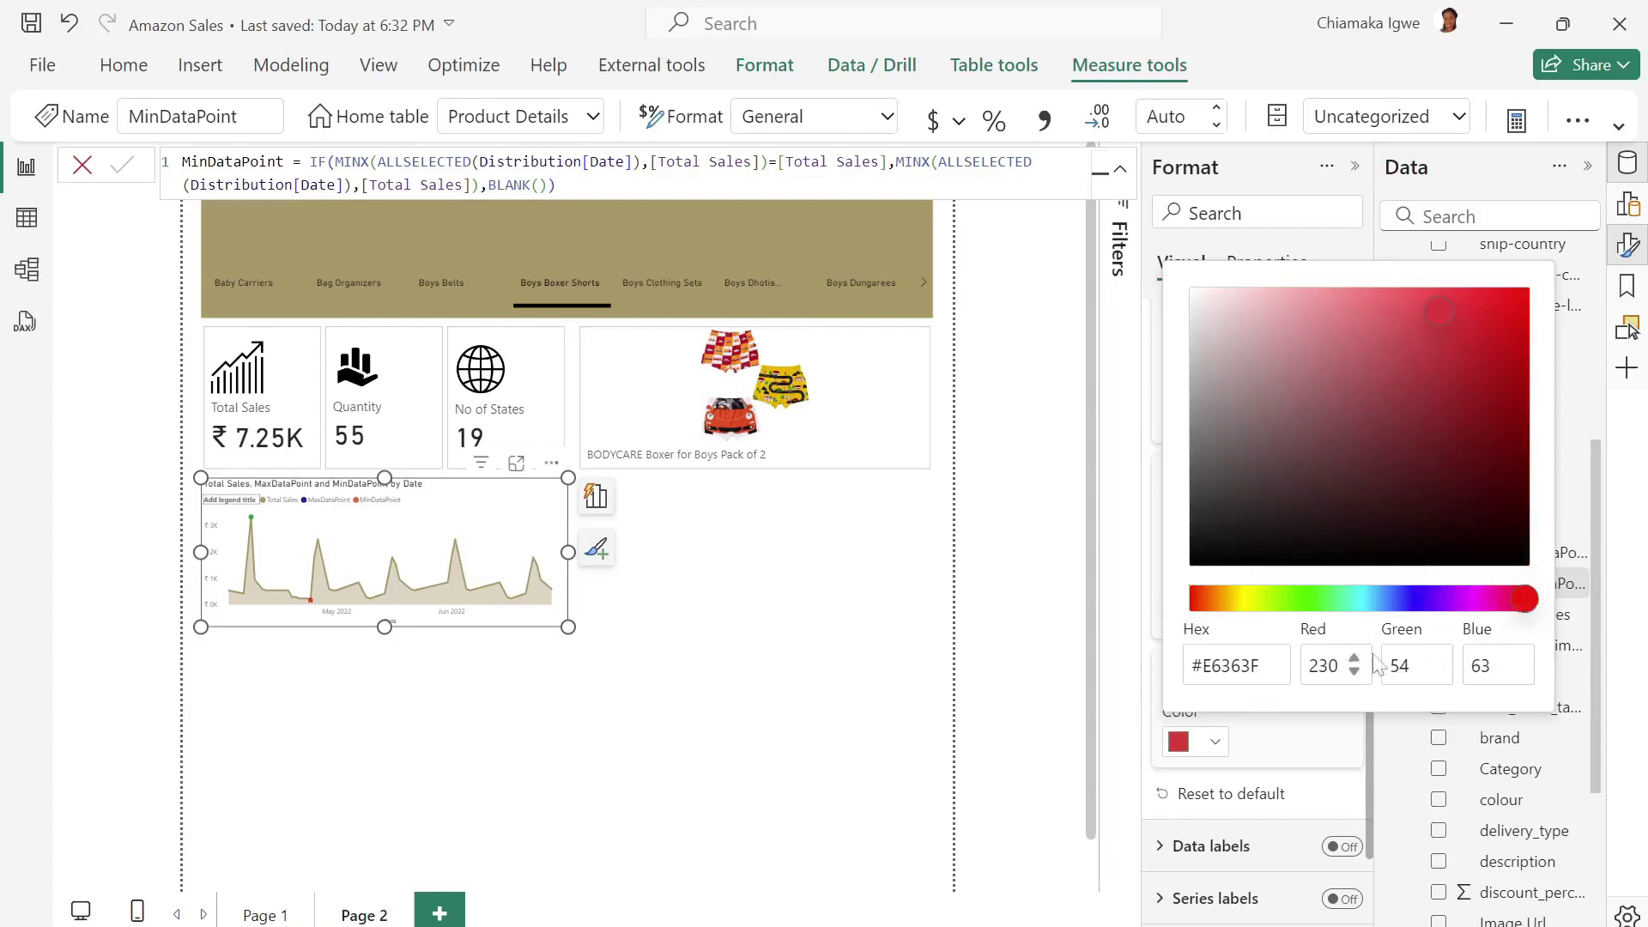
pyautogui.click(1308, 773)
# Turn on the area chart's data labels and hide them for the Total Sales series.
pyautogui.scroll(-3, 1278, 807)
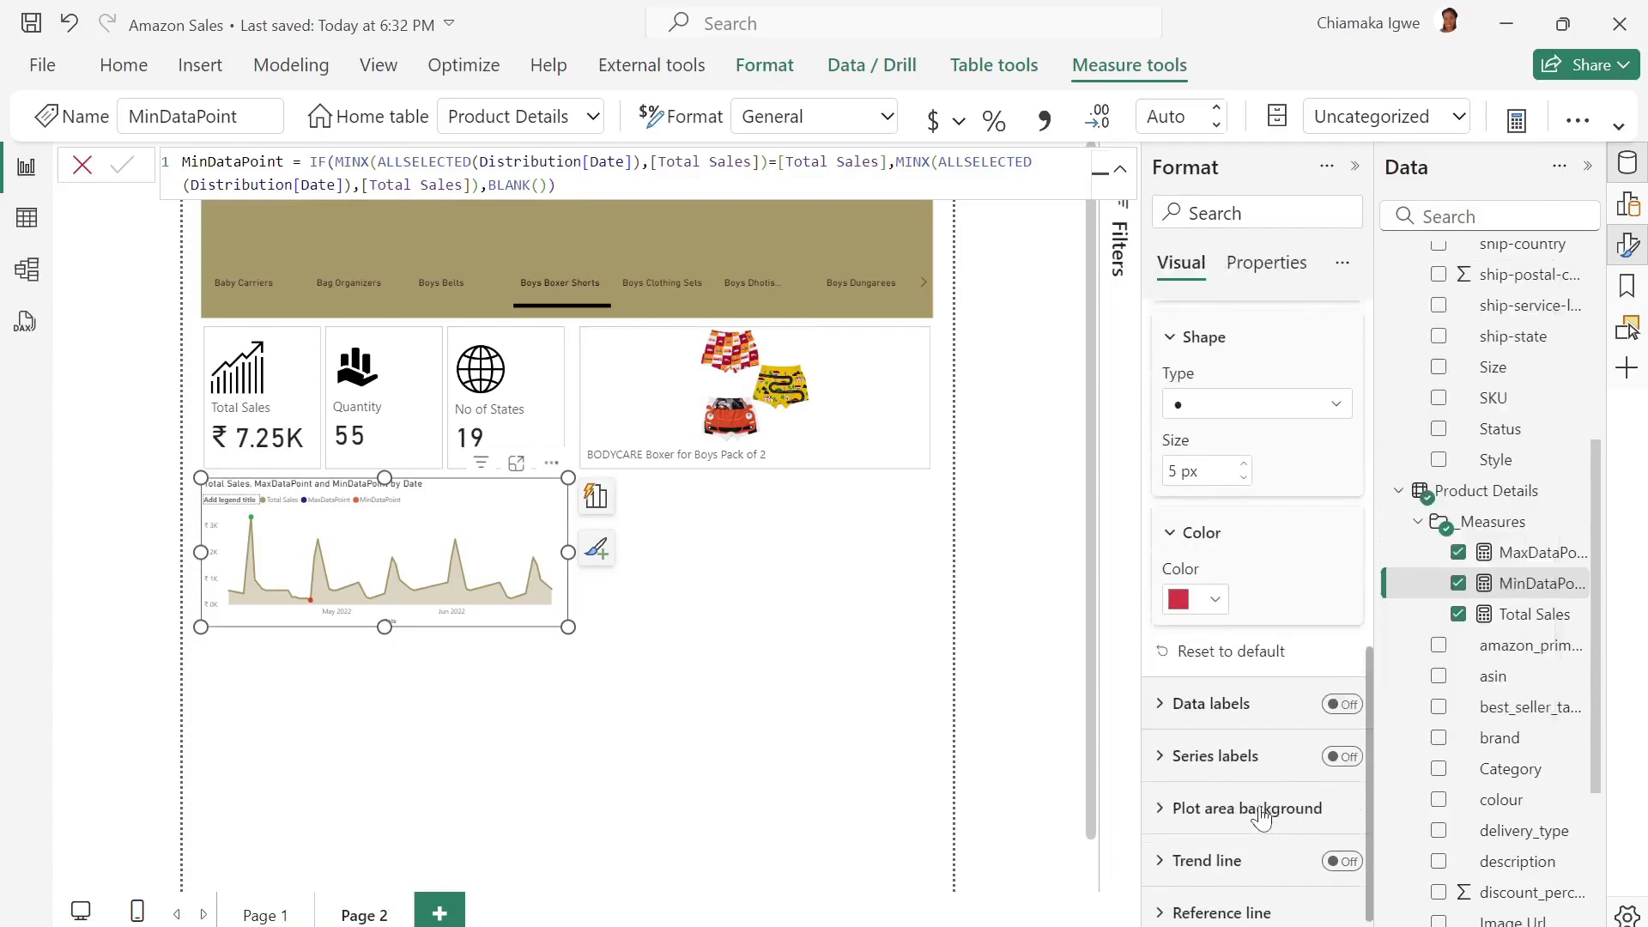
pyautogui.click(1342, 691)
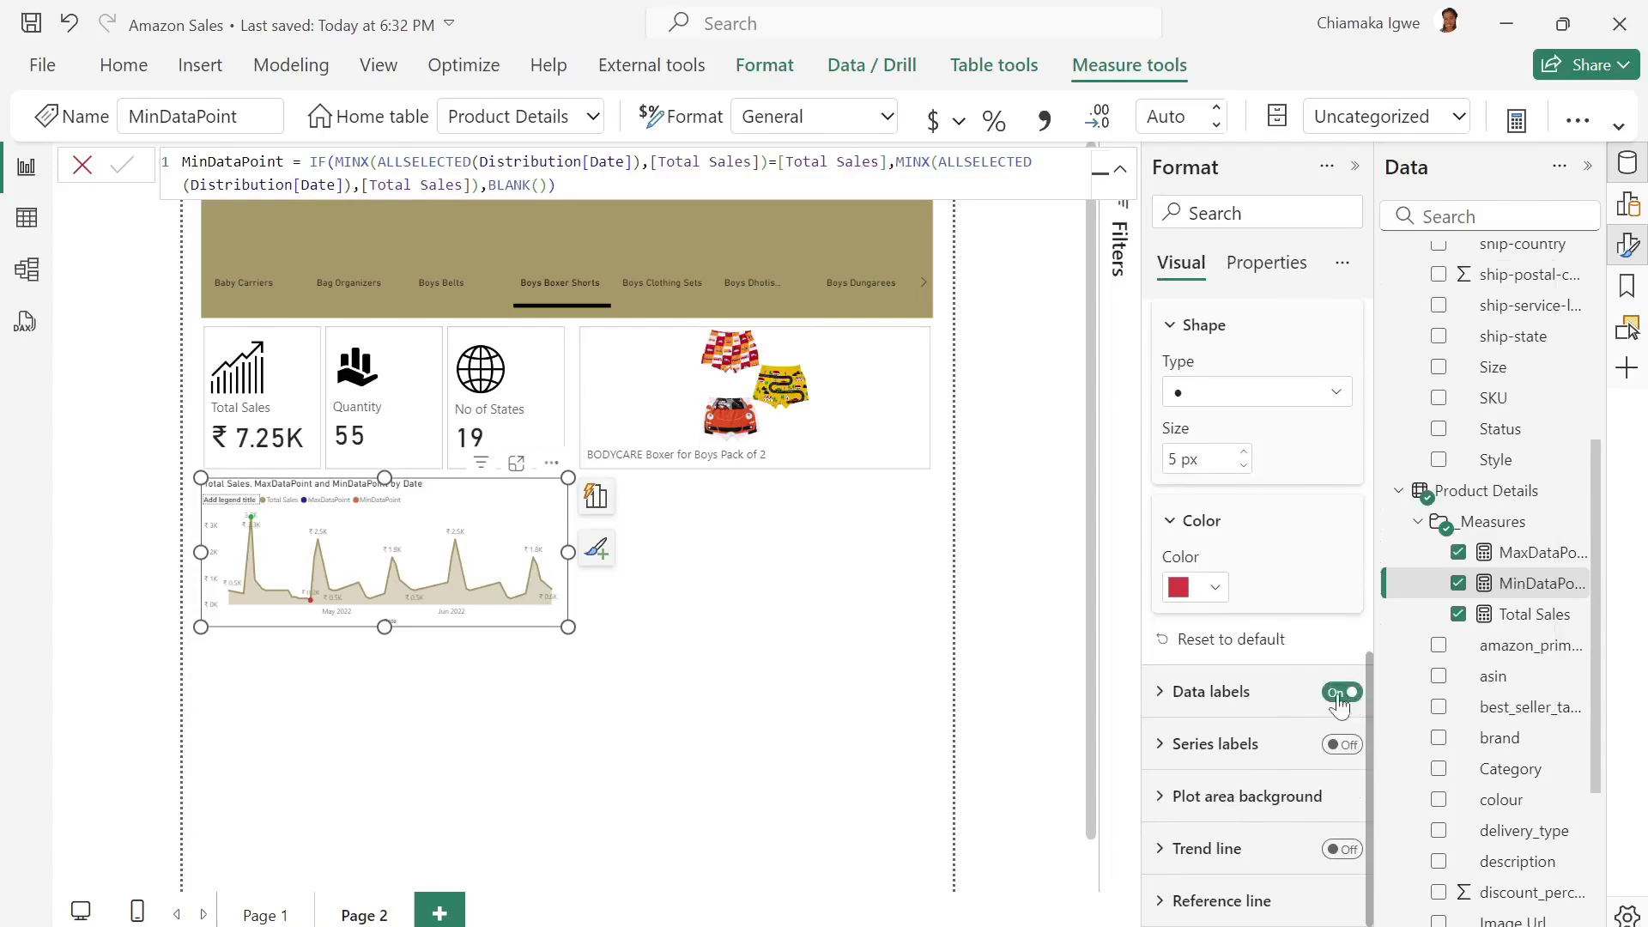
pyautogui.click(1175, 699)
pyautogui.scroll(-3, 1245, 755)
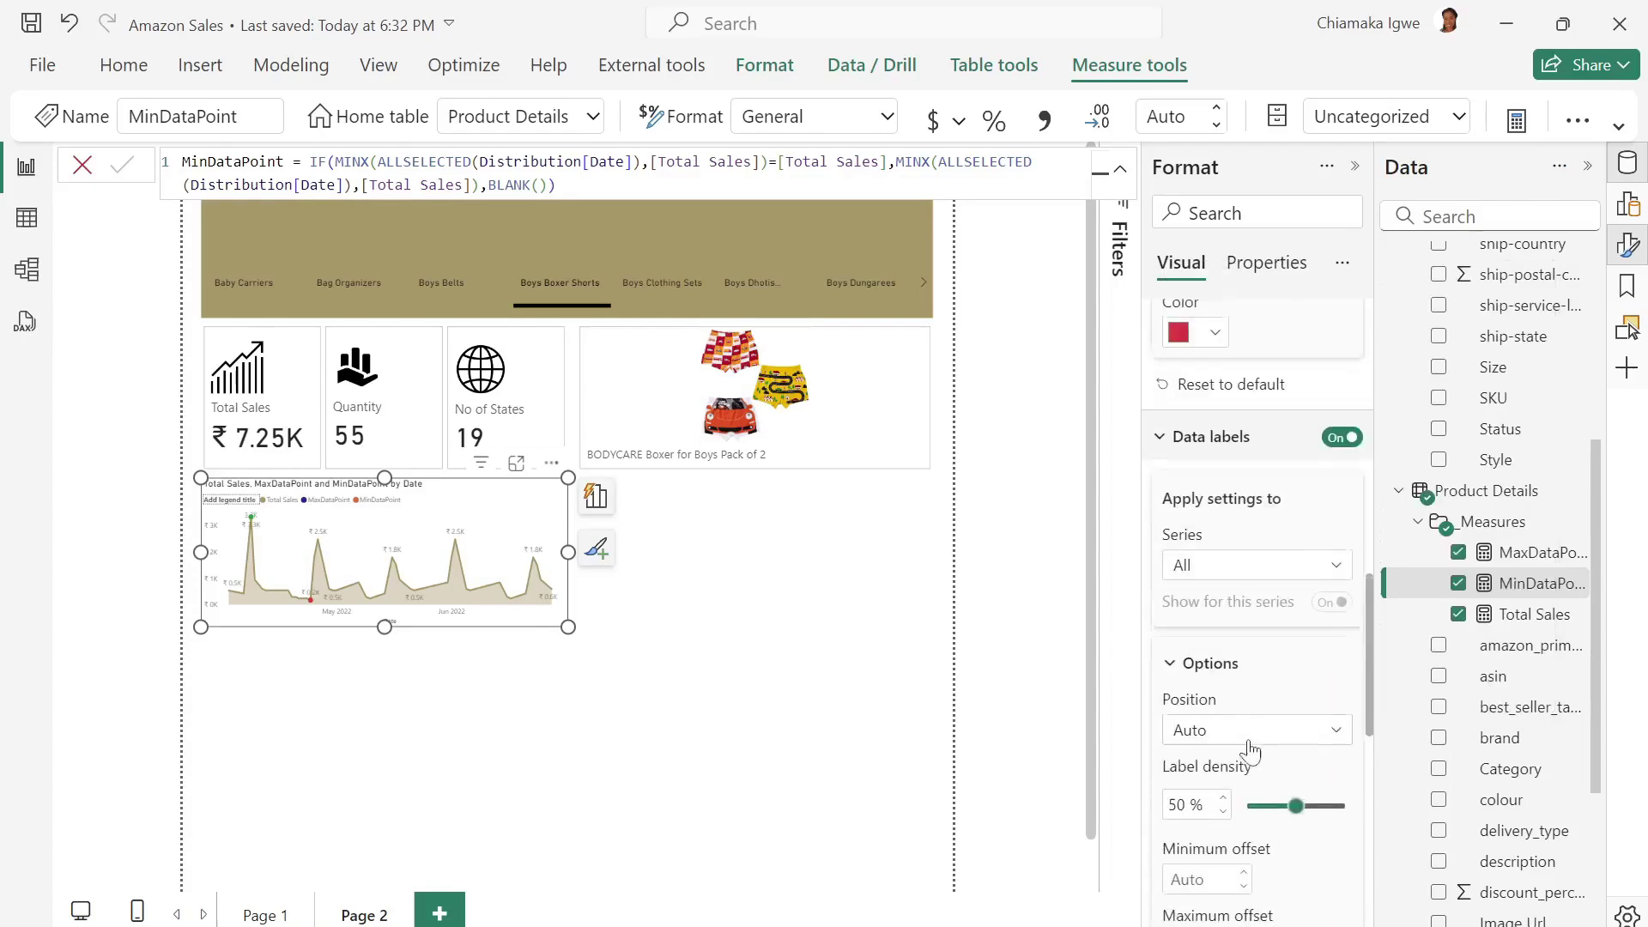
pyautogui.click(1287, 566)
pyautogui.click(1231, 629)
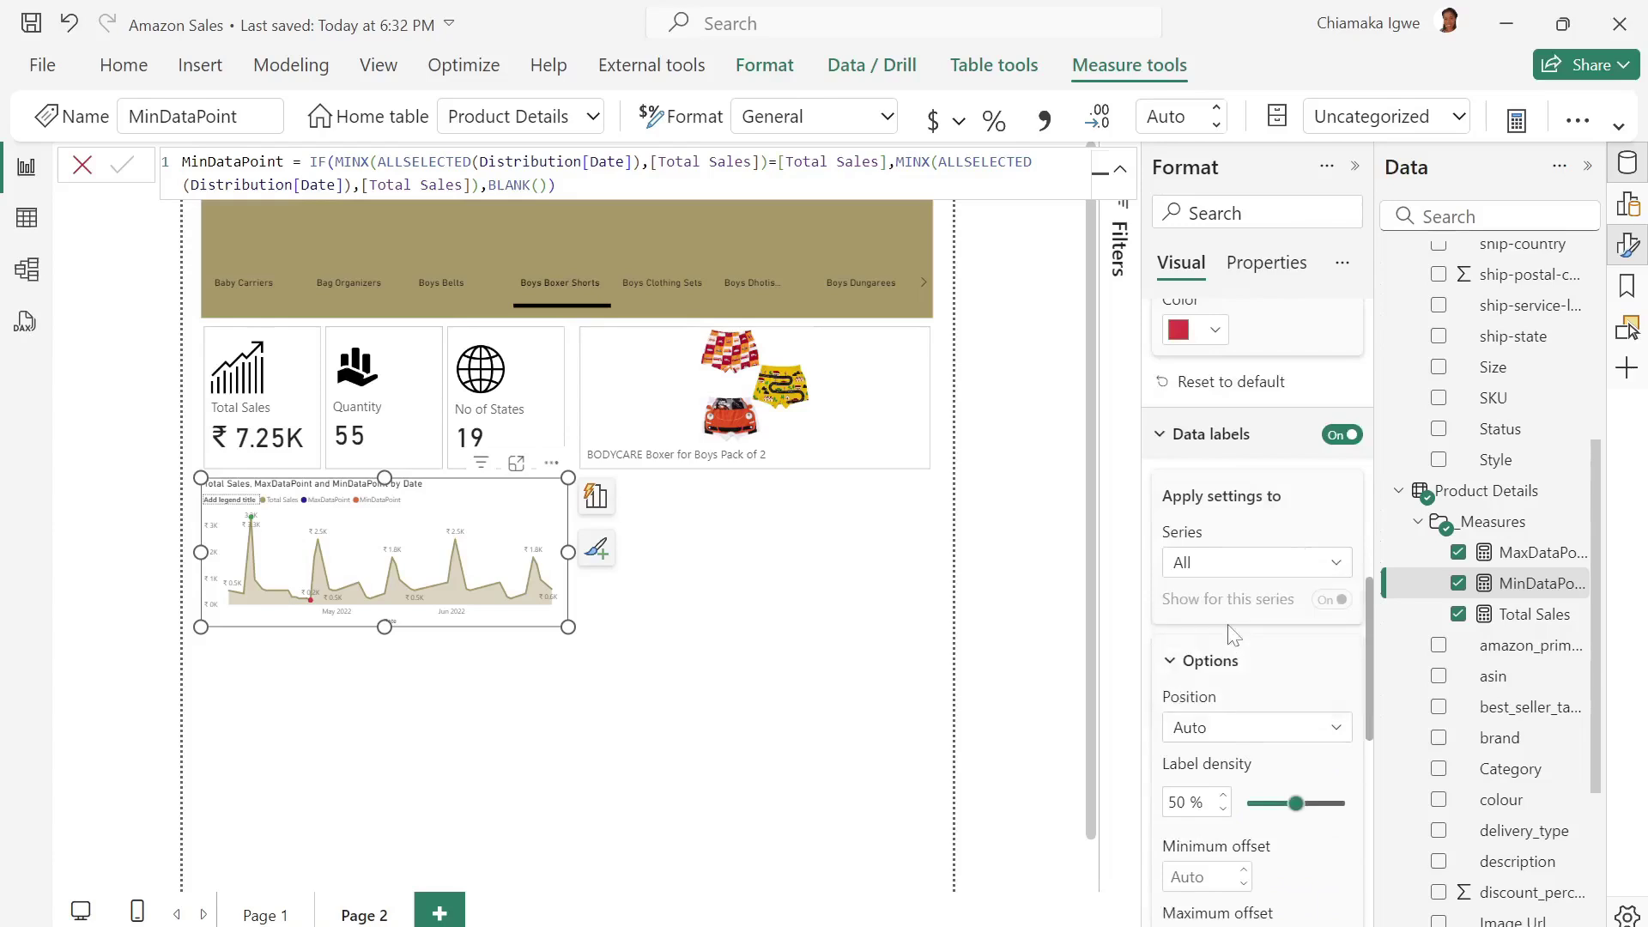
pyautogui.click(1326, 602)
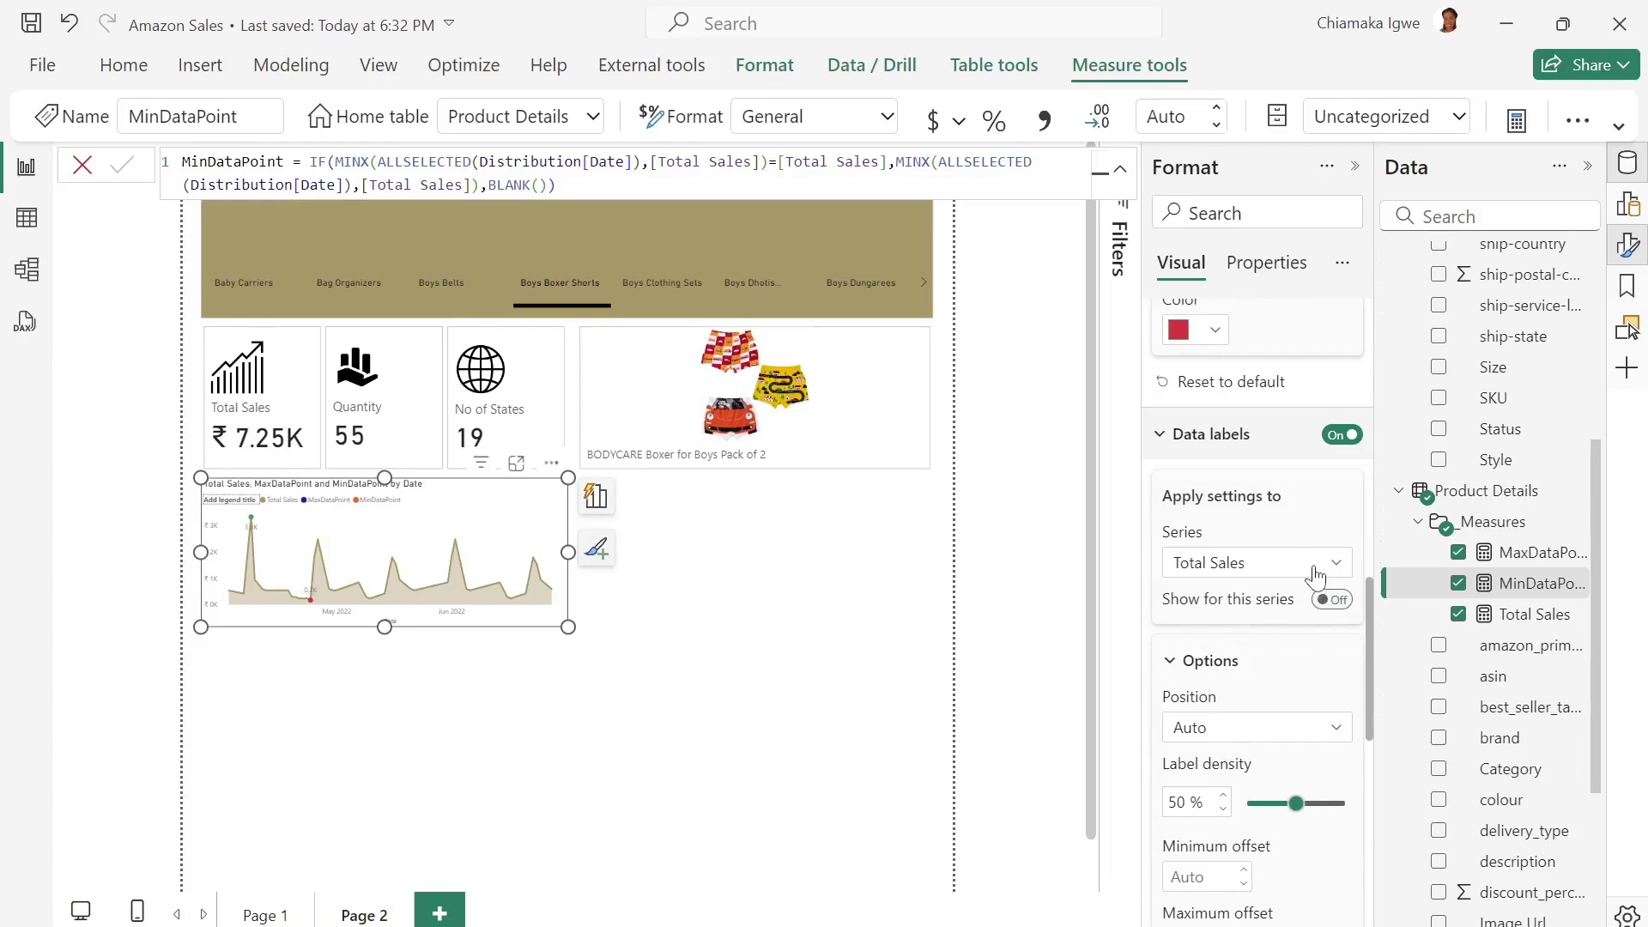
pyautogui.click(1316, 569)
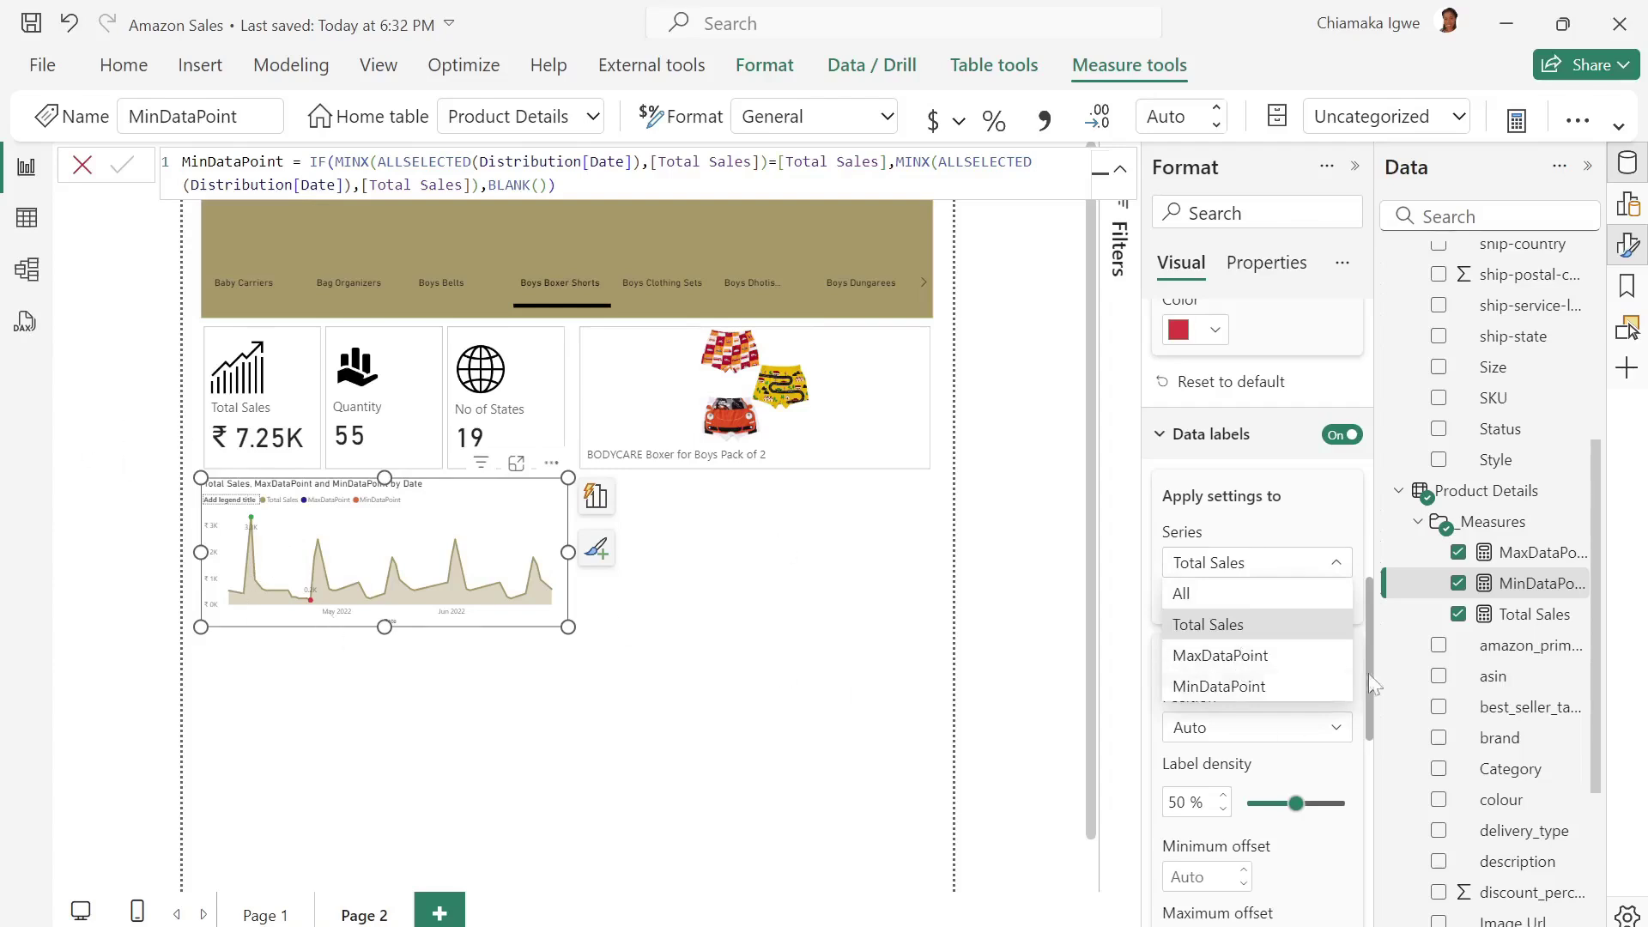
pyautogui.click(1311, 755)
# Search the chart's format settings for "leg" and turn off the legend.
pyautogui.scroll(-4, 1253, 725)
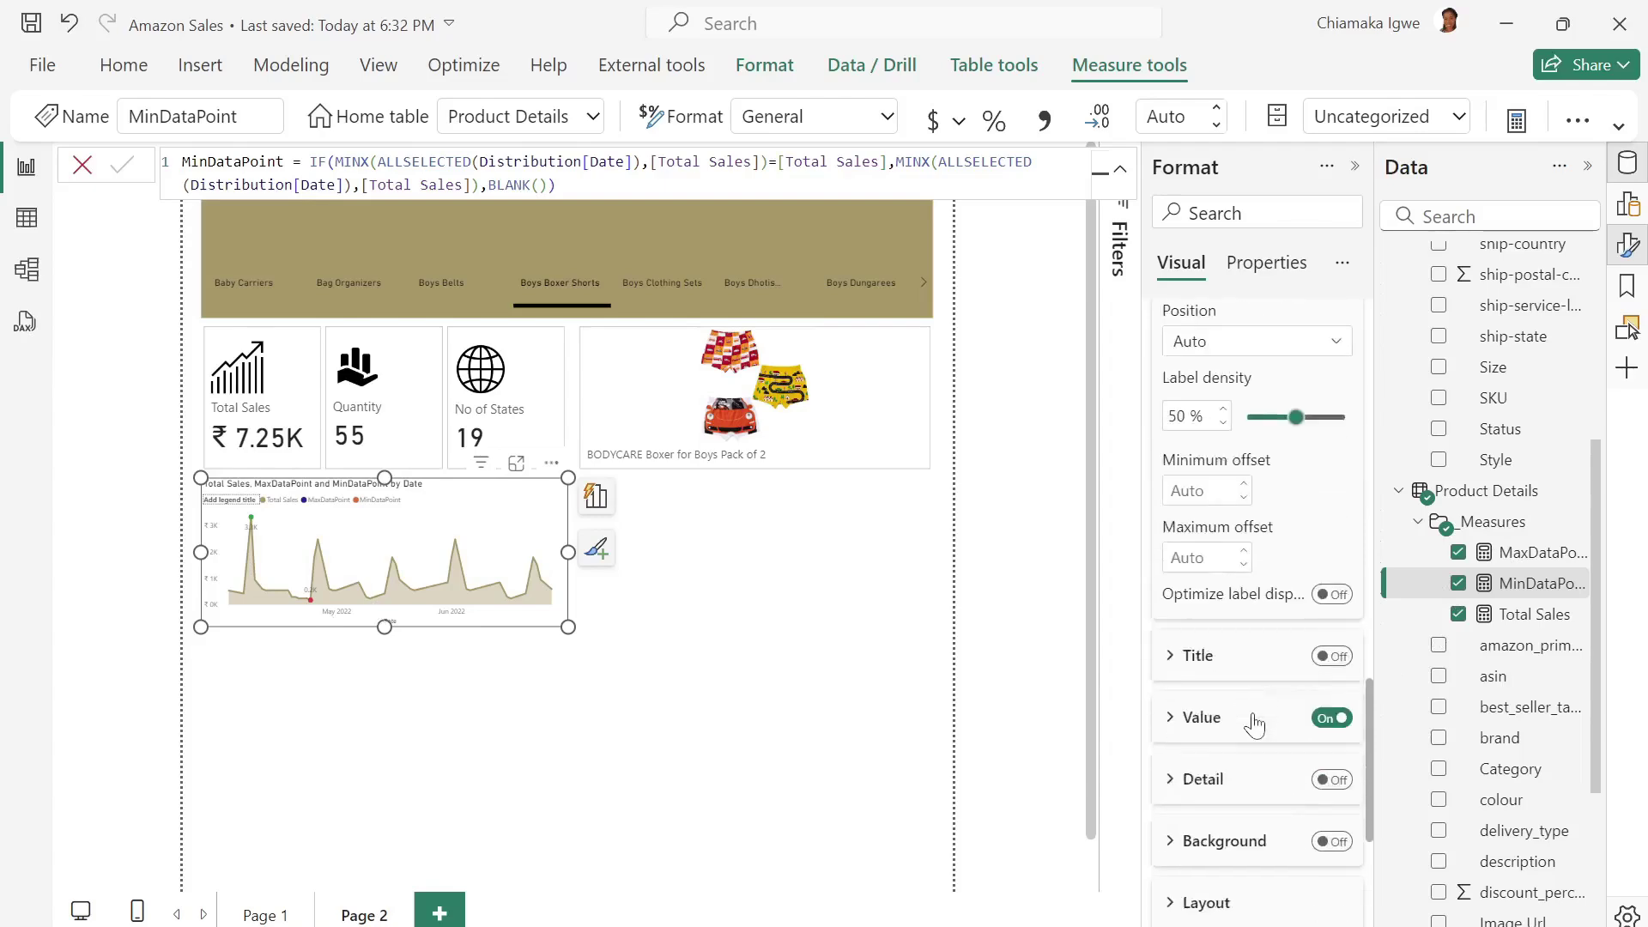
pyautogui.scroll(2, 1258, 724)
pyautogui.scroll(-5, 1232, 378)
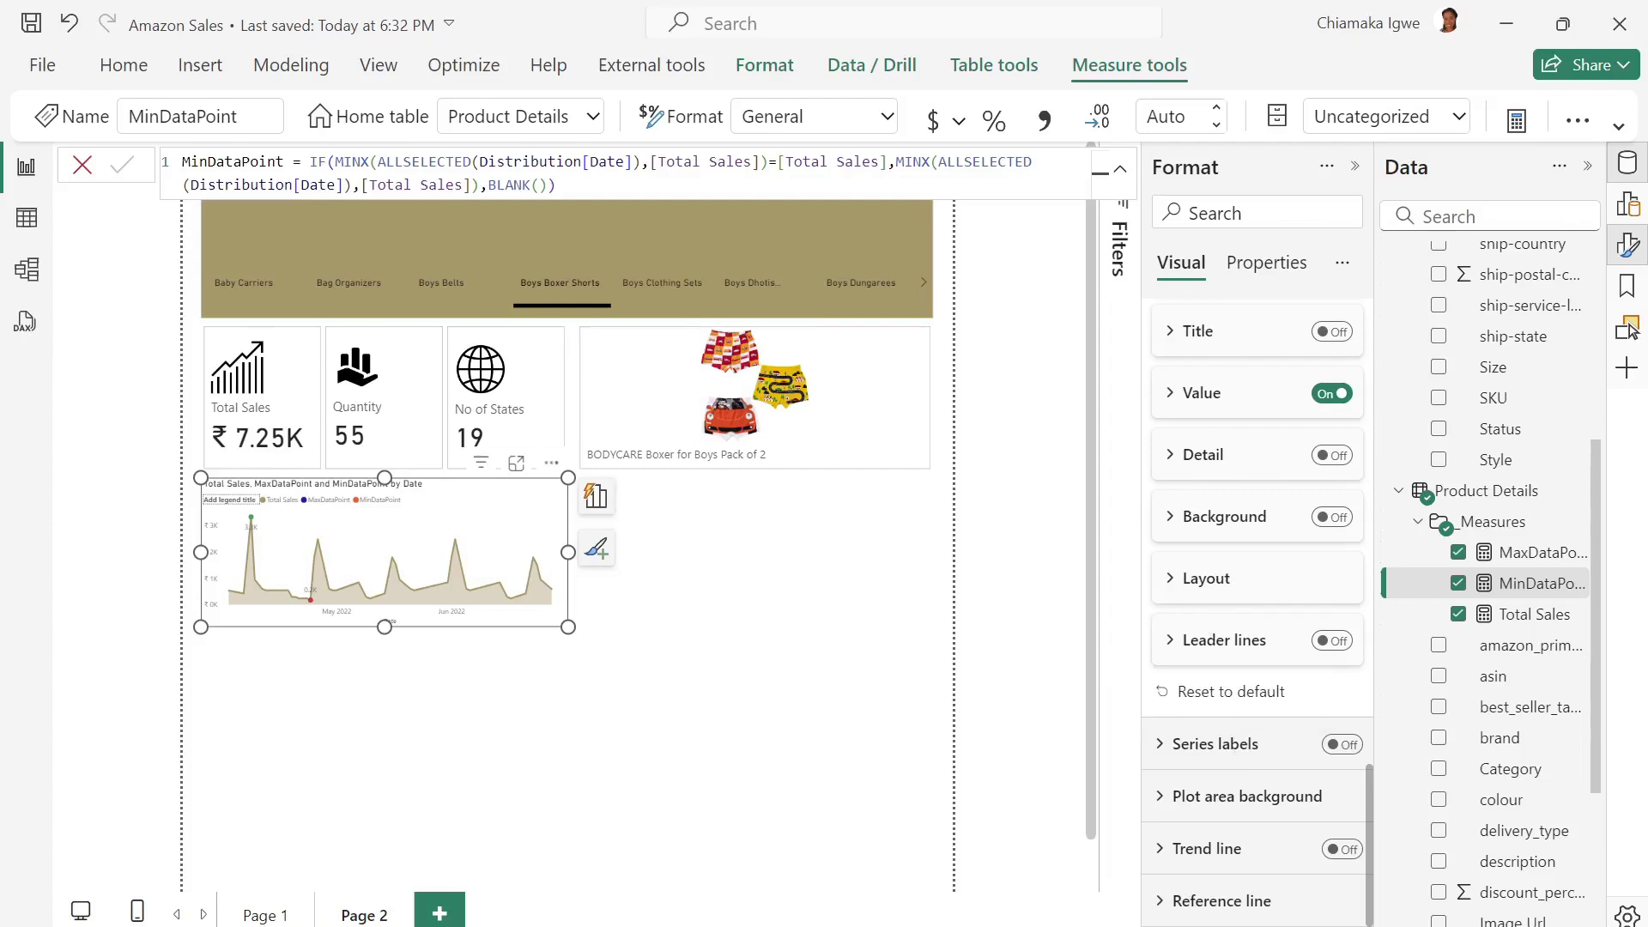
pyautogui.click(1257, 213)
pyautogui.write('leg')
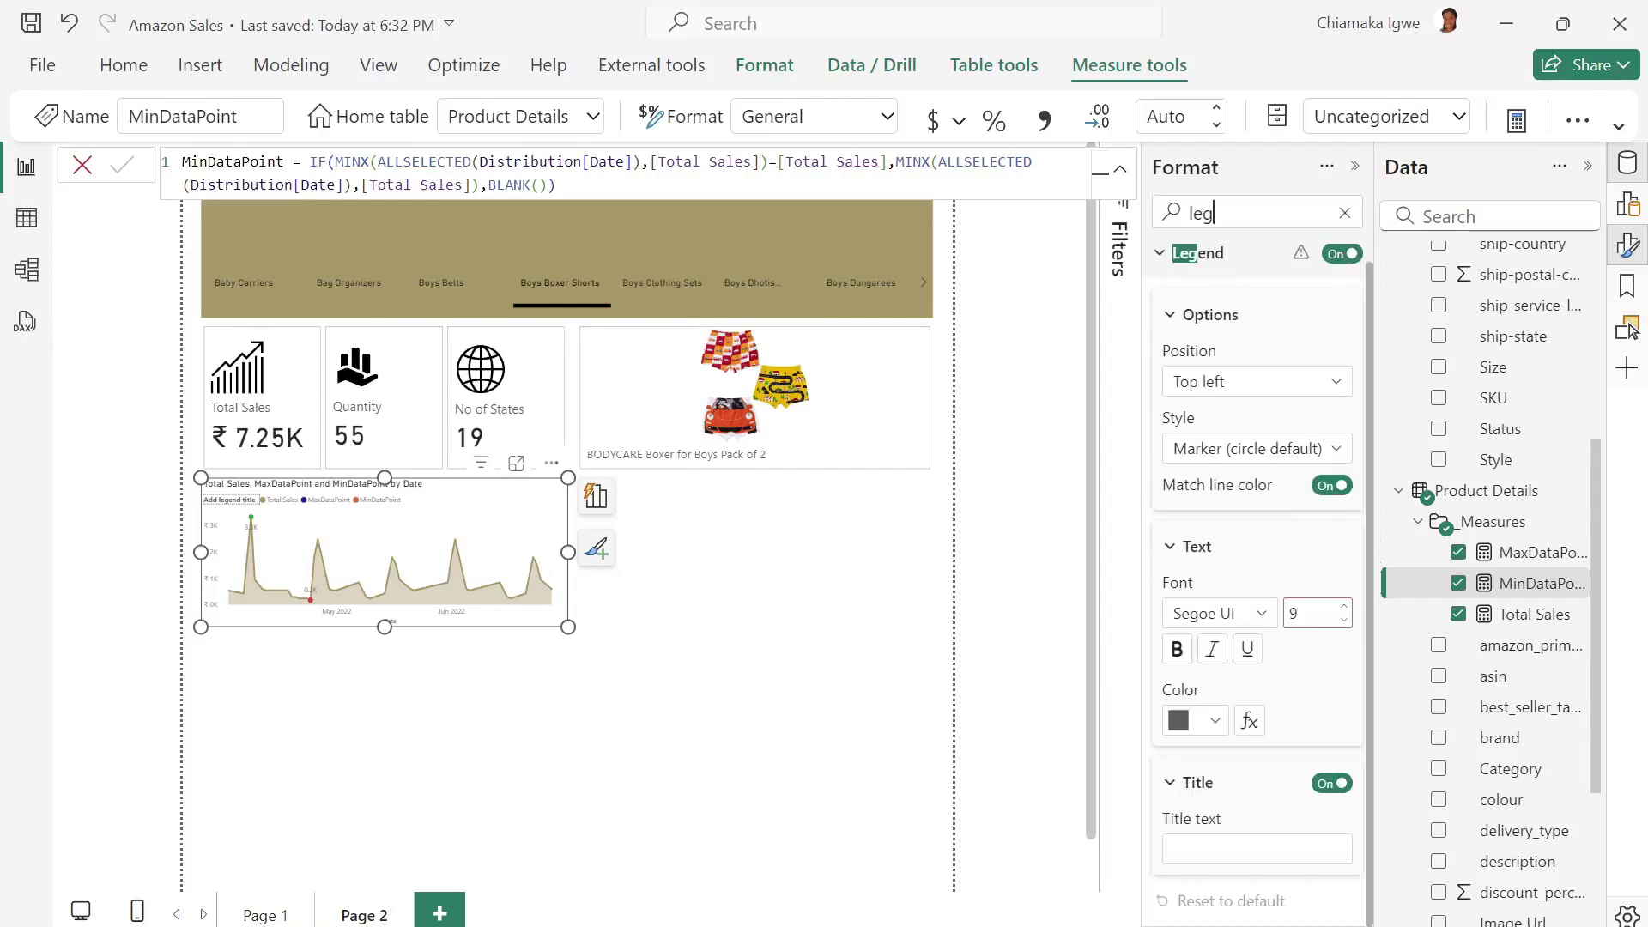
pyautogui.click(1341, 253)
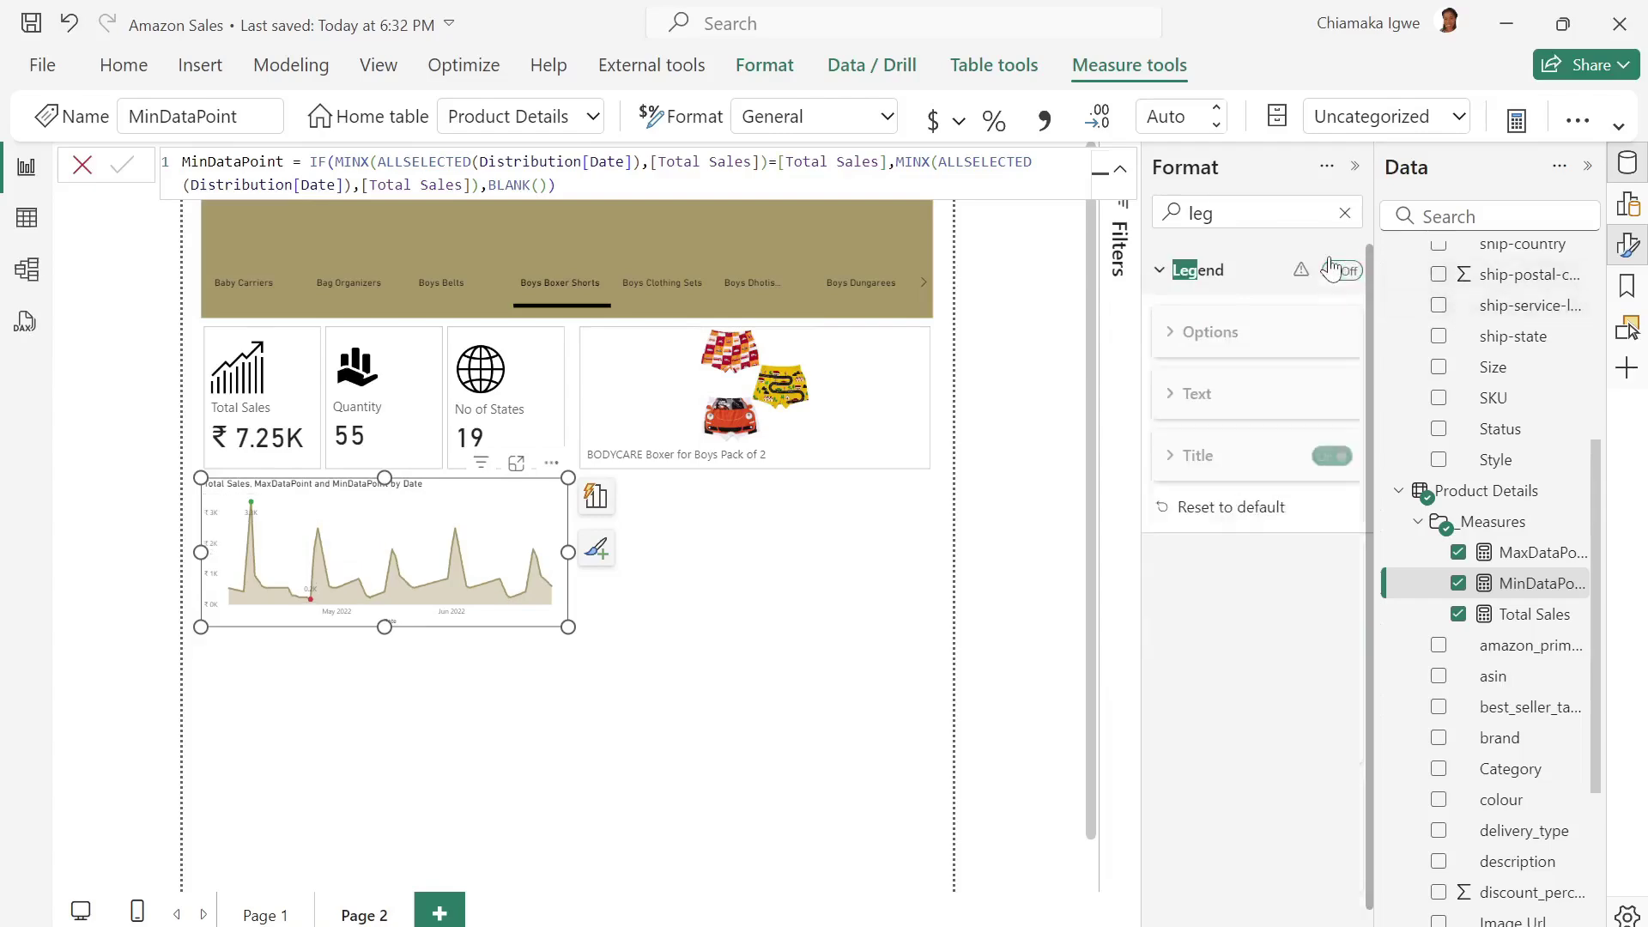
pyautogui.click(592, 631)
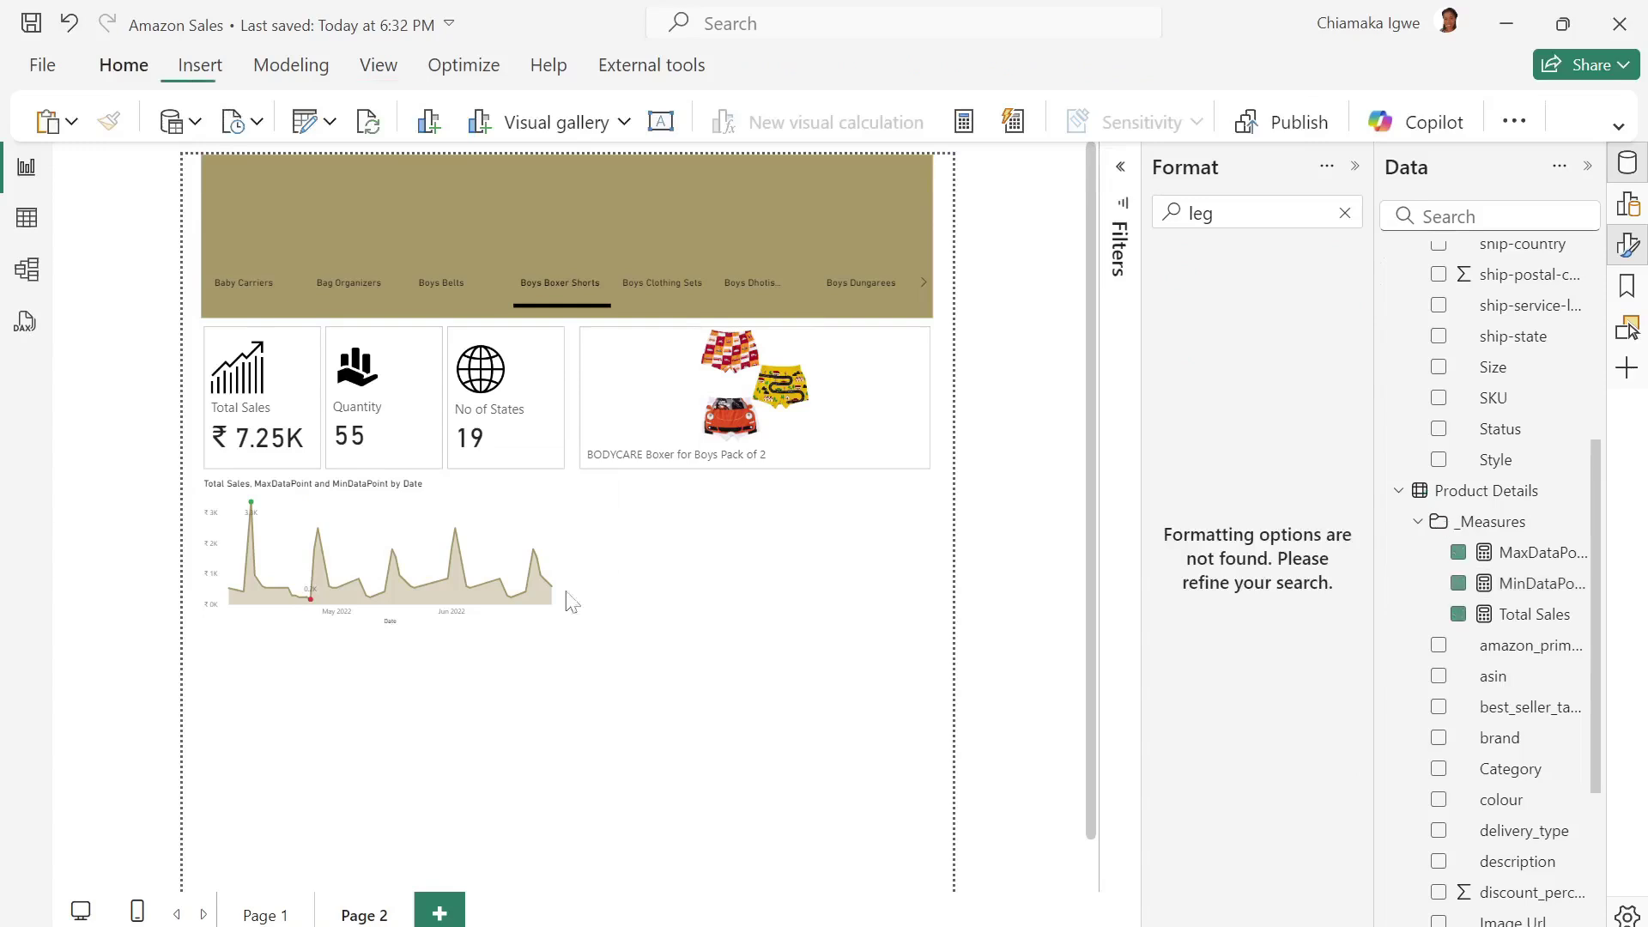
# Change the area chart's title text to "Trend of Sales".
pyautogui.click(519, 539)
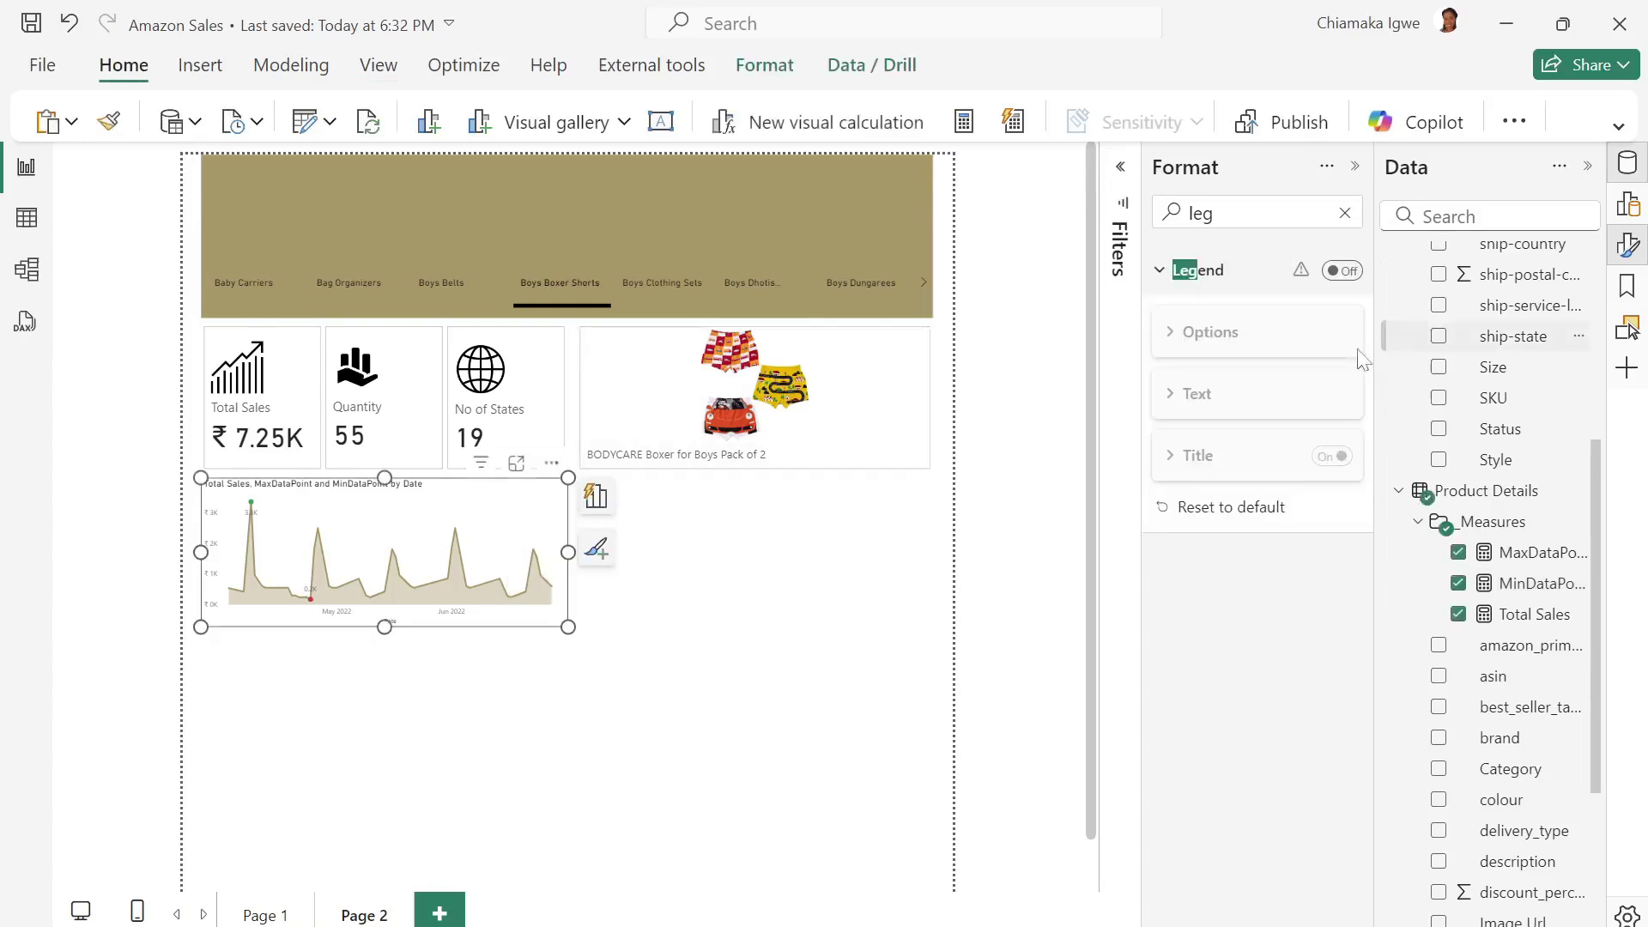
pyautogui.click(1344, 216)
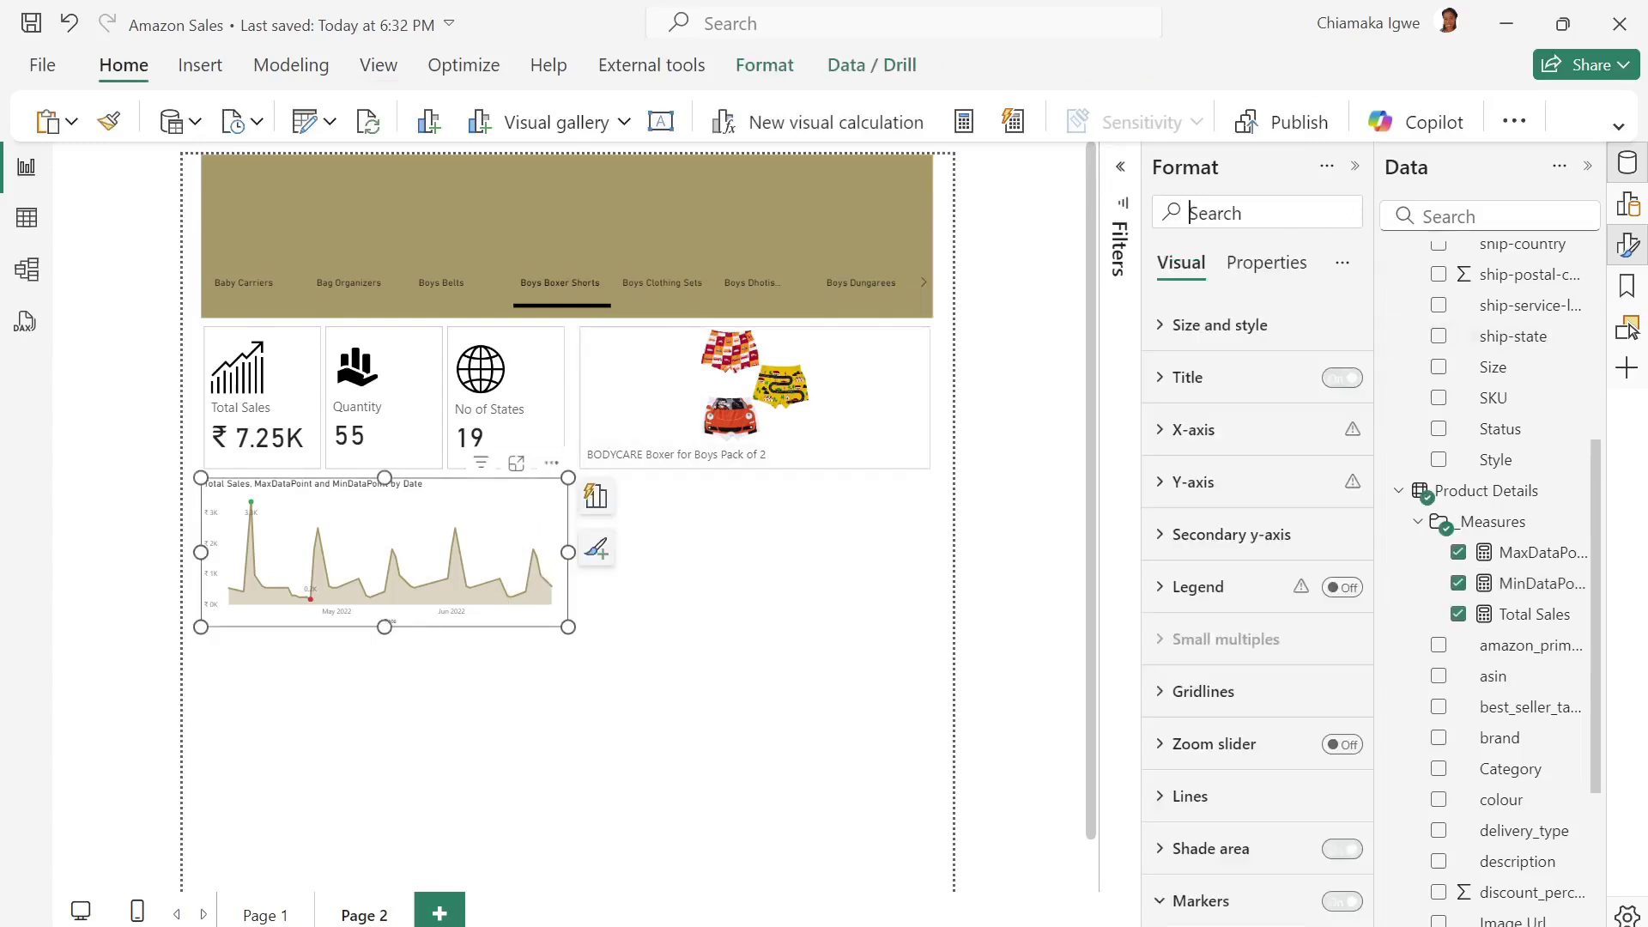
pyautogui.click(1161, 382)
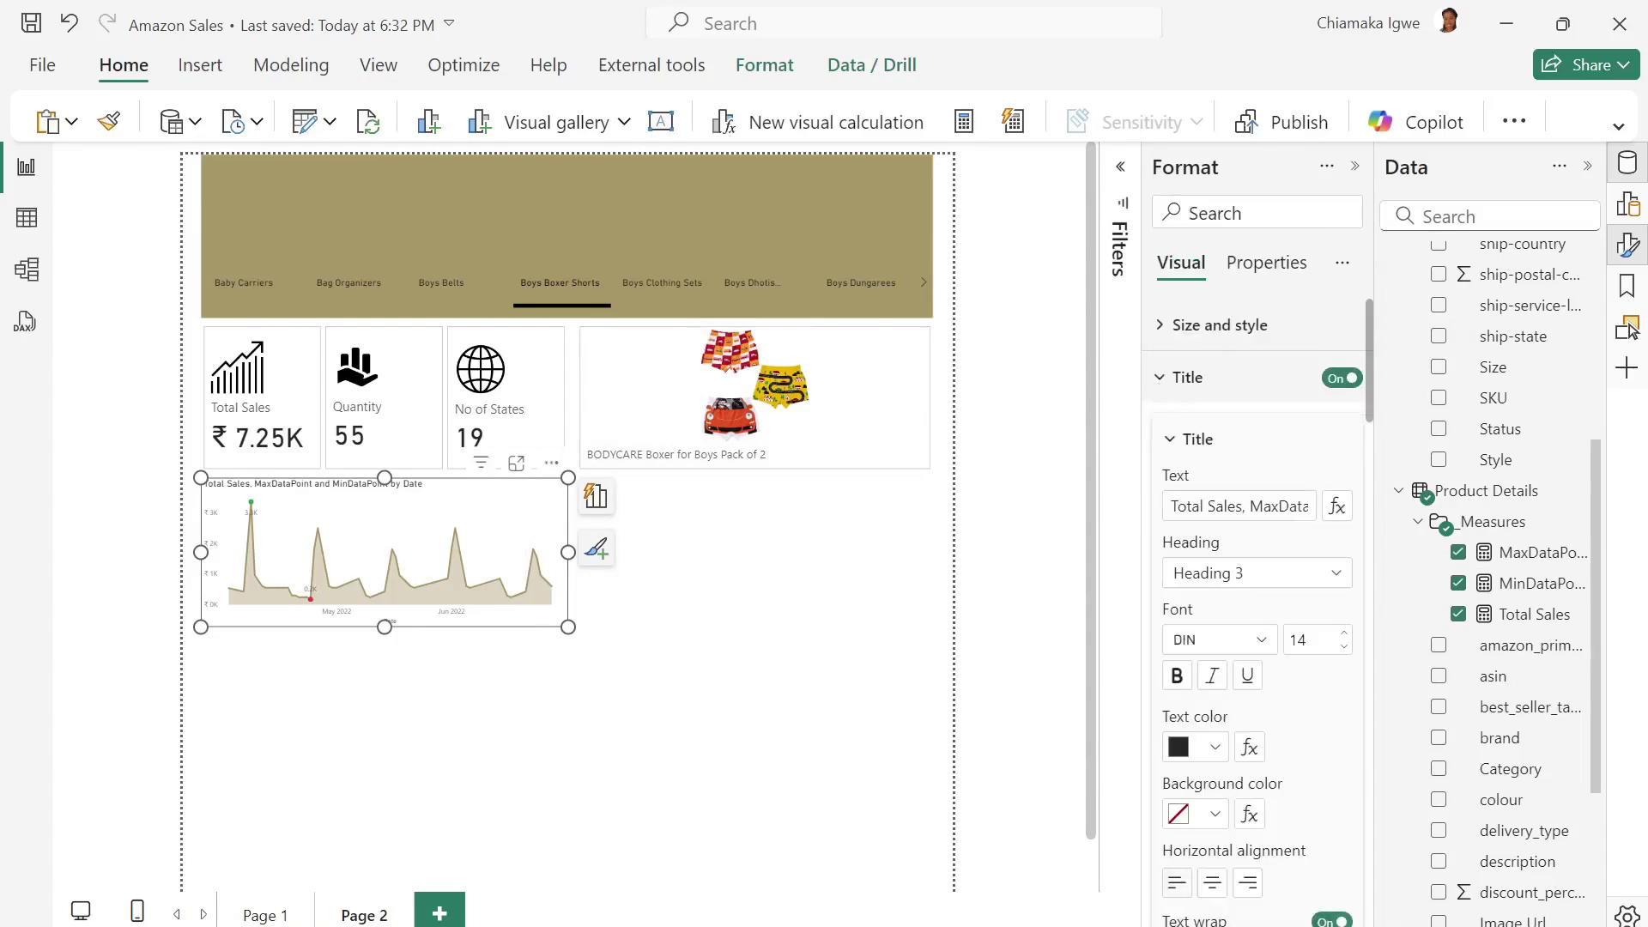
pyautogui.moveTo(1169, 506); pyautogui.dragTo(1313, 506)
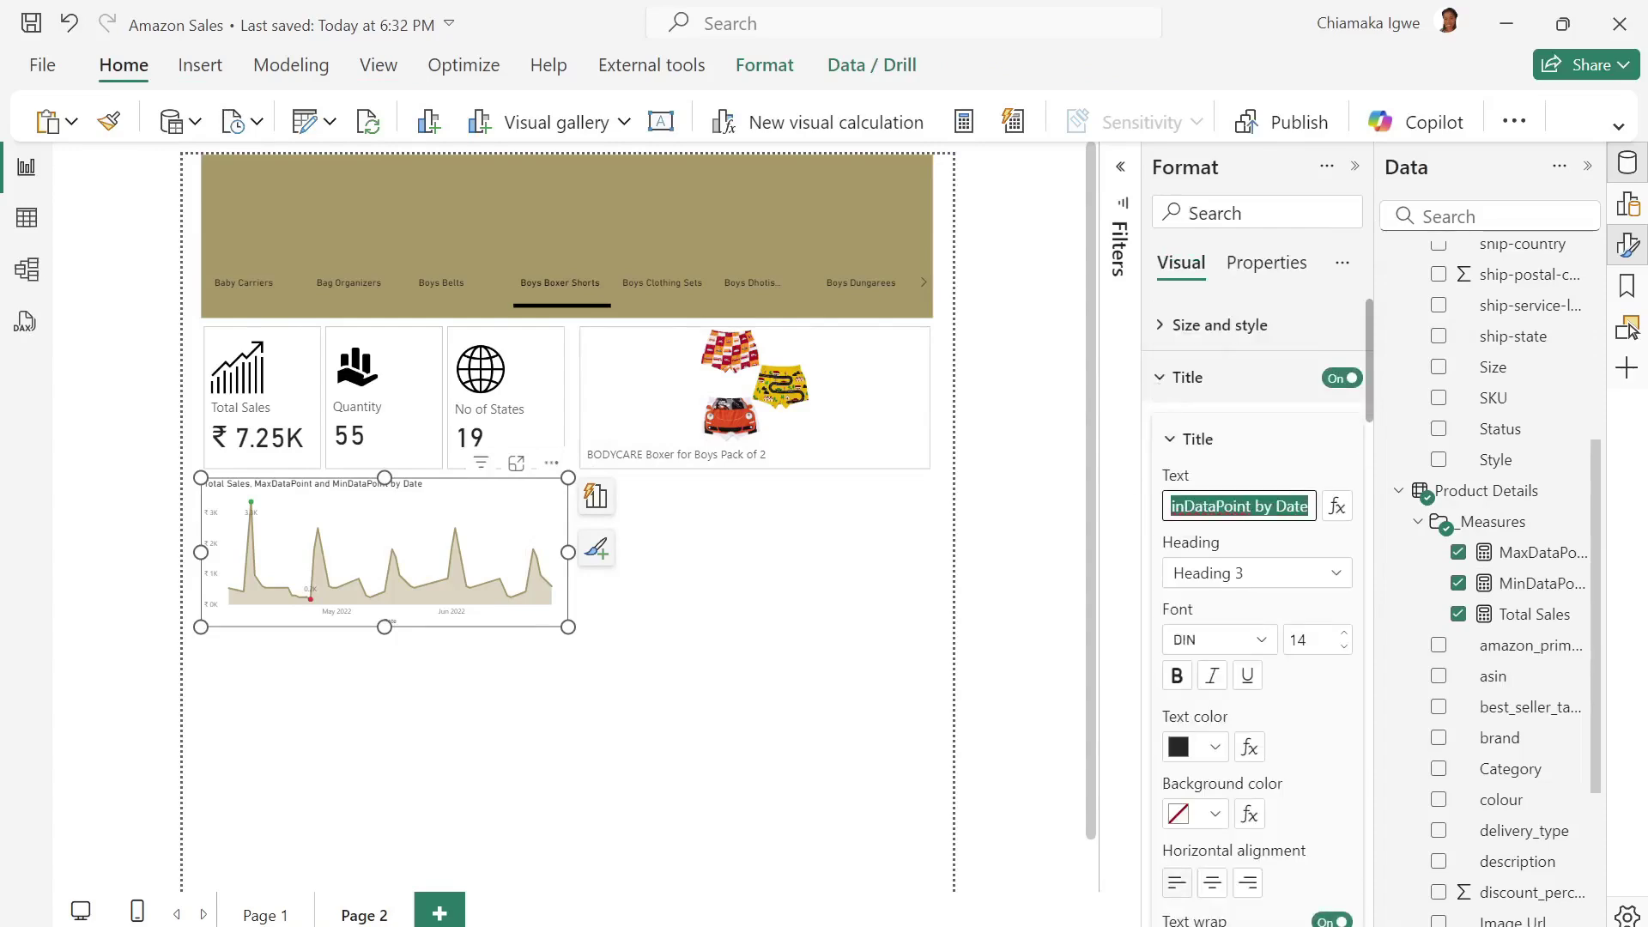
pyautogui.write('Trend of')
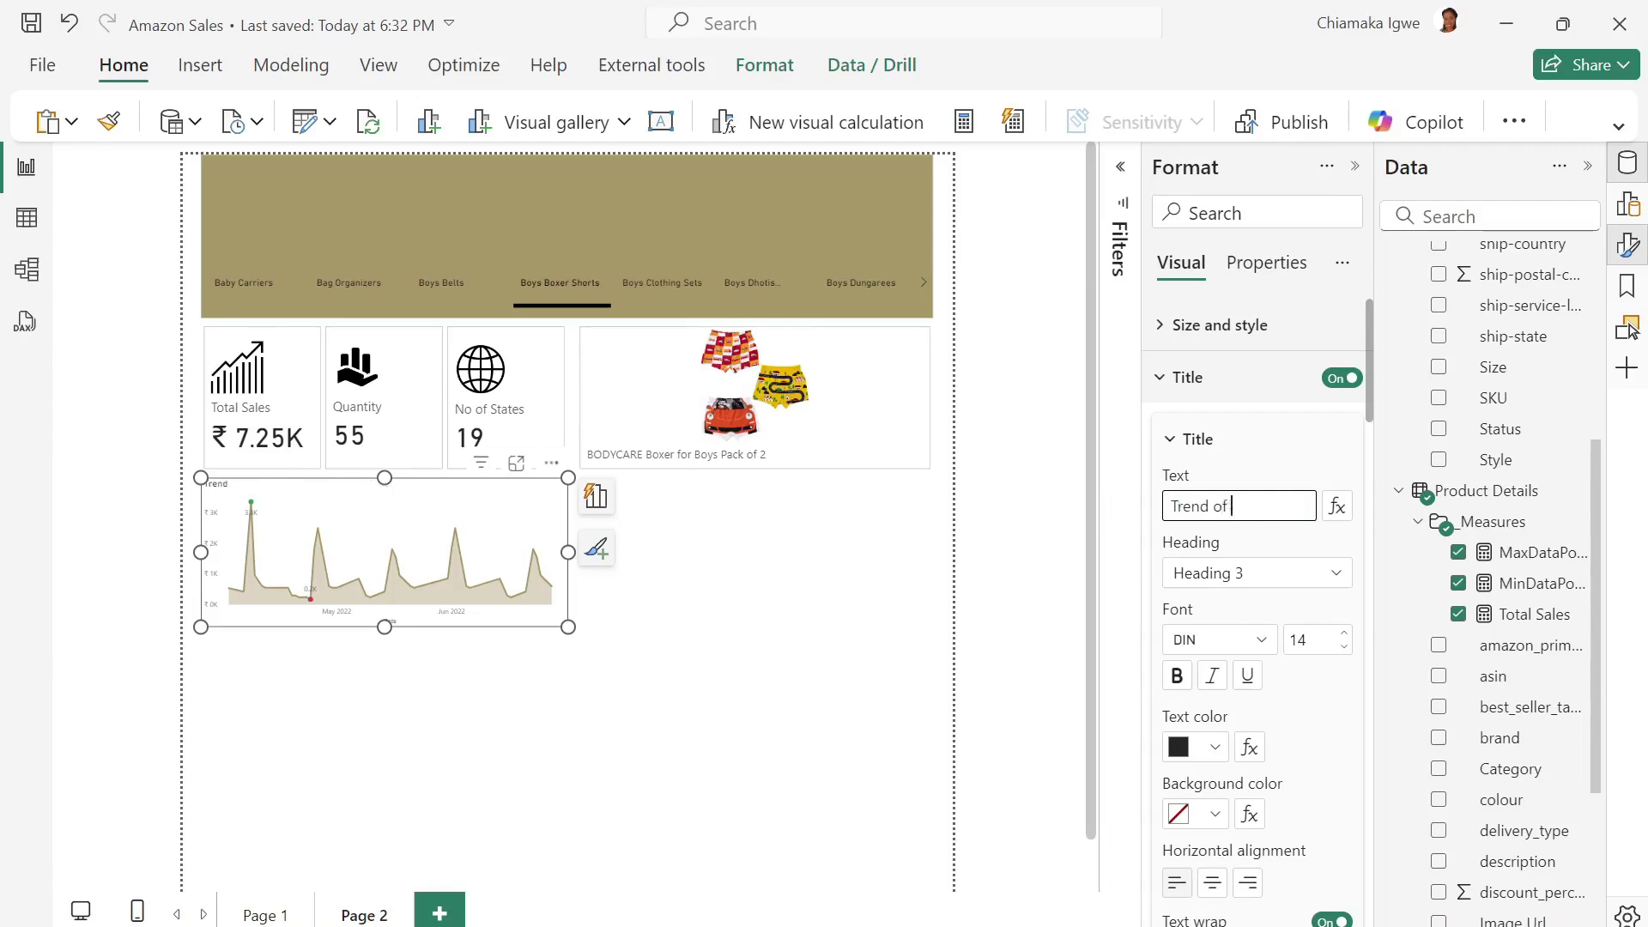
pyautogui.write(' Sales')
# Search the chart's format settings for "border" and turn on the visual border.
pyautogui.scroll(-5, 1255, 687)
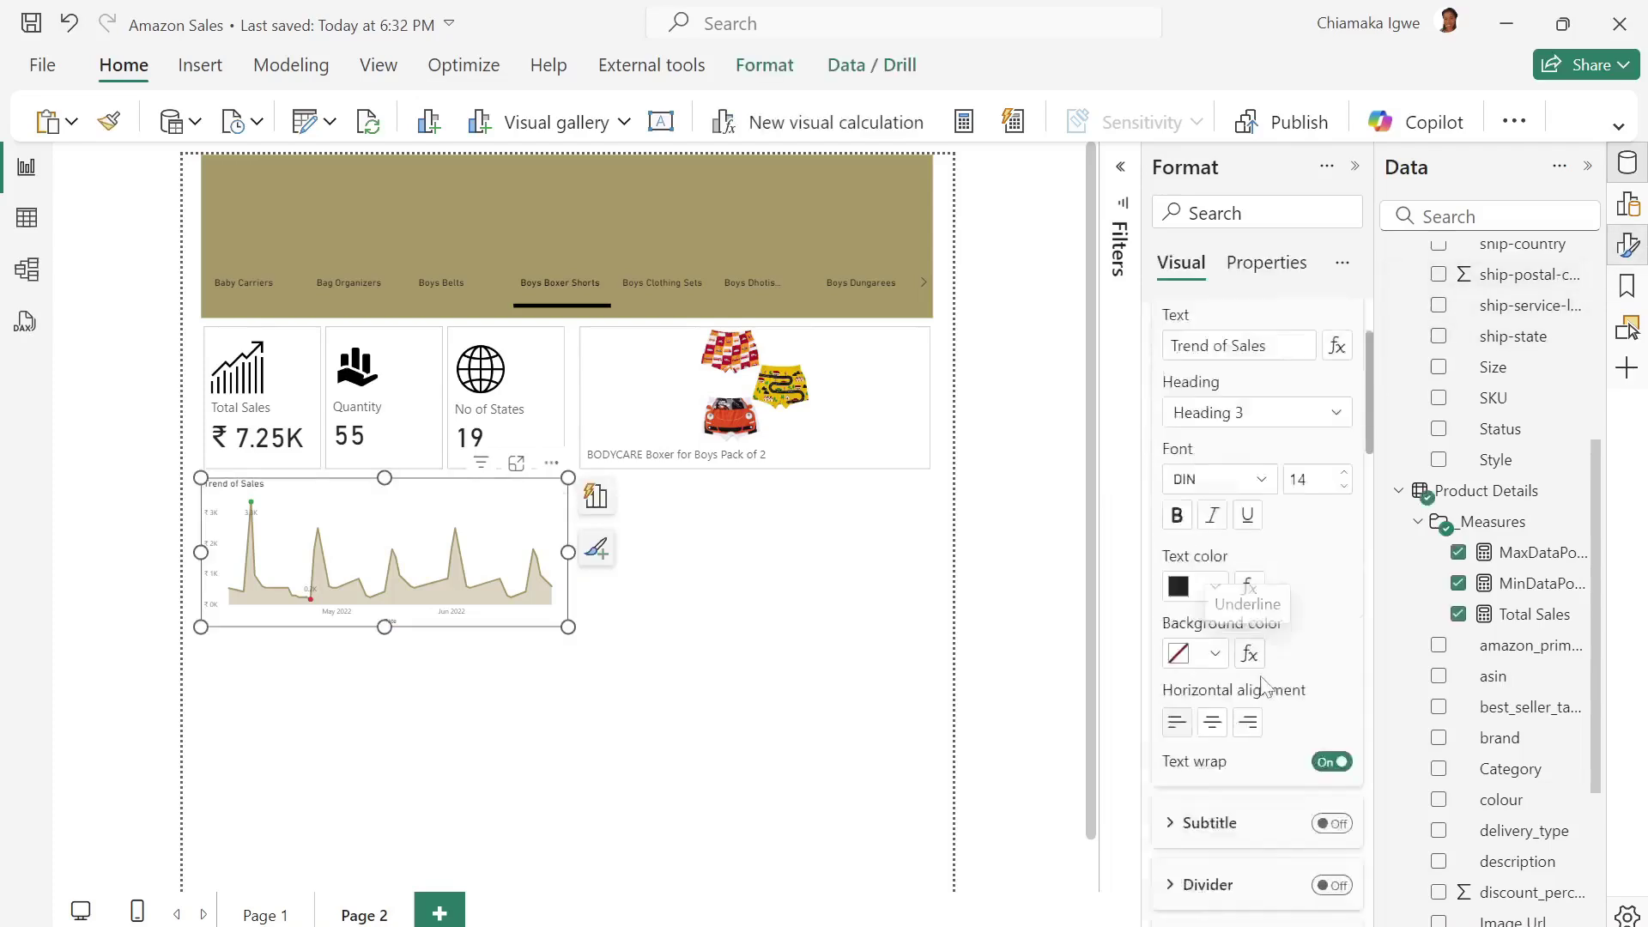
pyautogui.scroll(-8, 1264, 695)
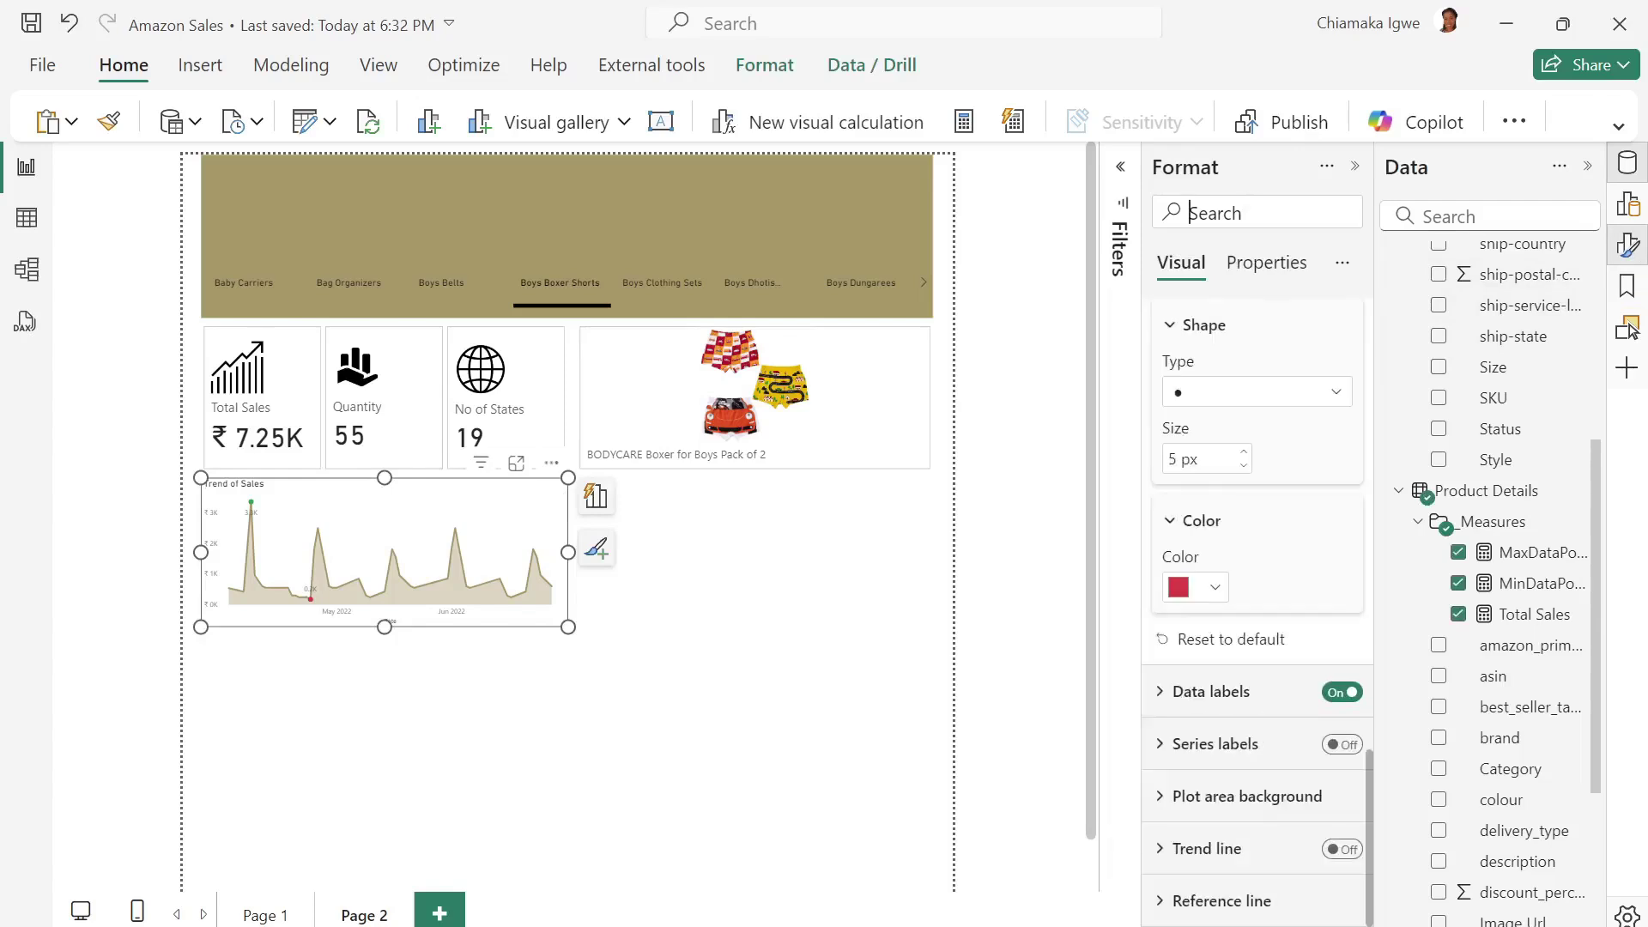
pyautogui.write('border')
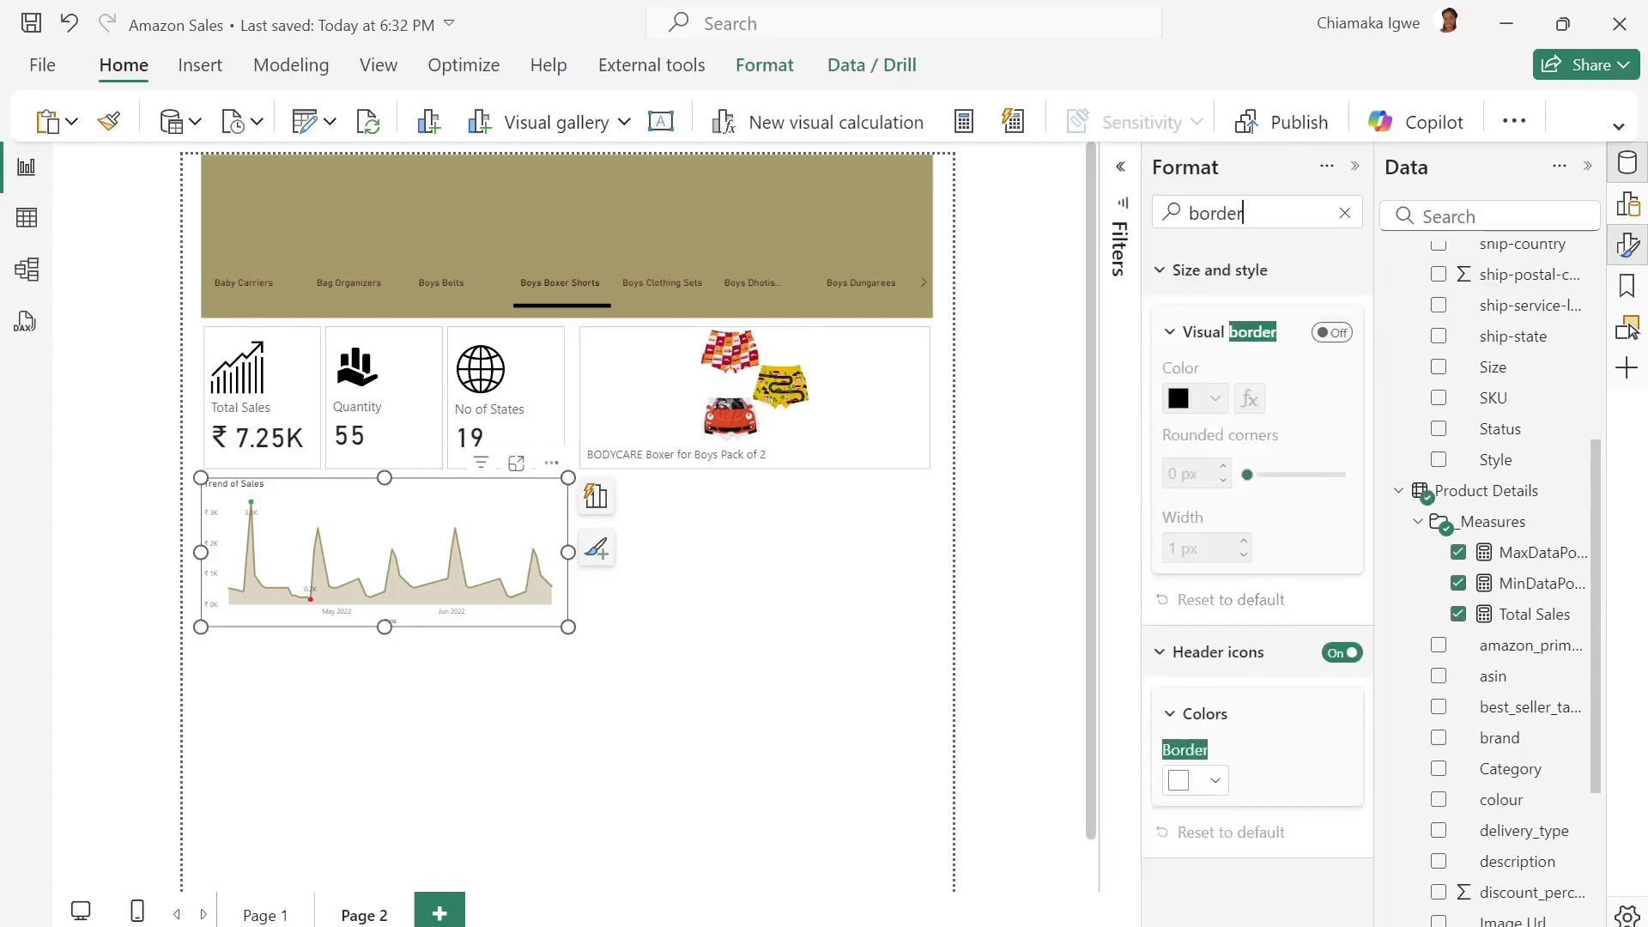
pyautogui.click(1331, 333)
pyautogui.click(601, 547)
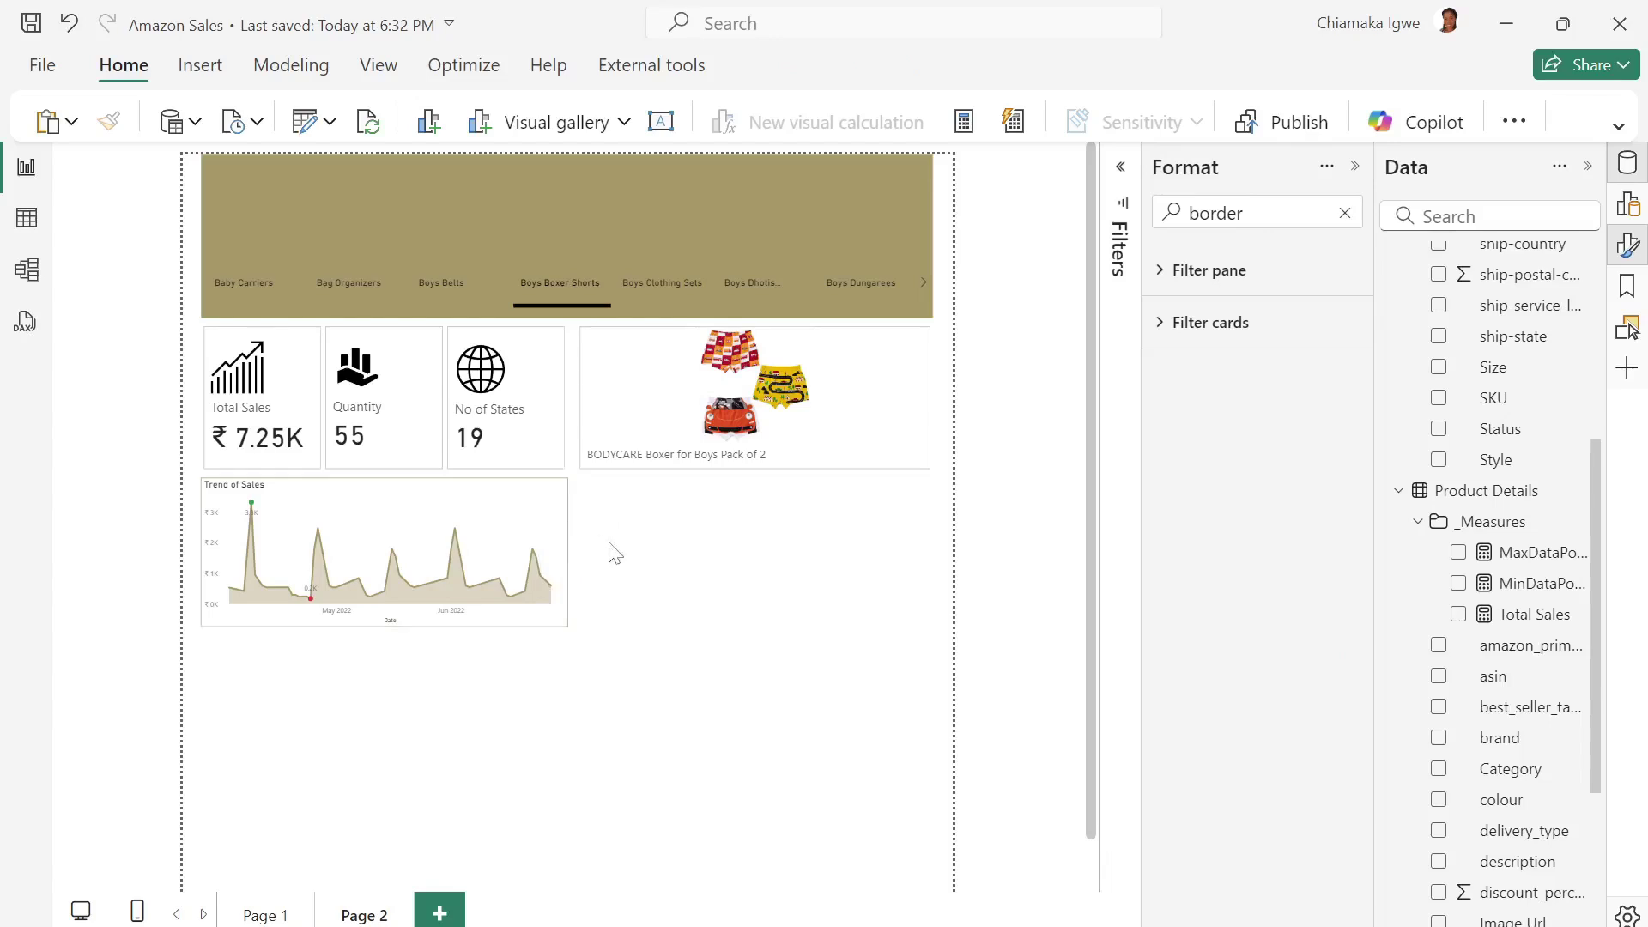
# Search the visuals marketplace for "ratings" to find the Ratings visual by TME AG.
pyautogui.click(589, 475)
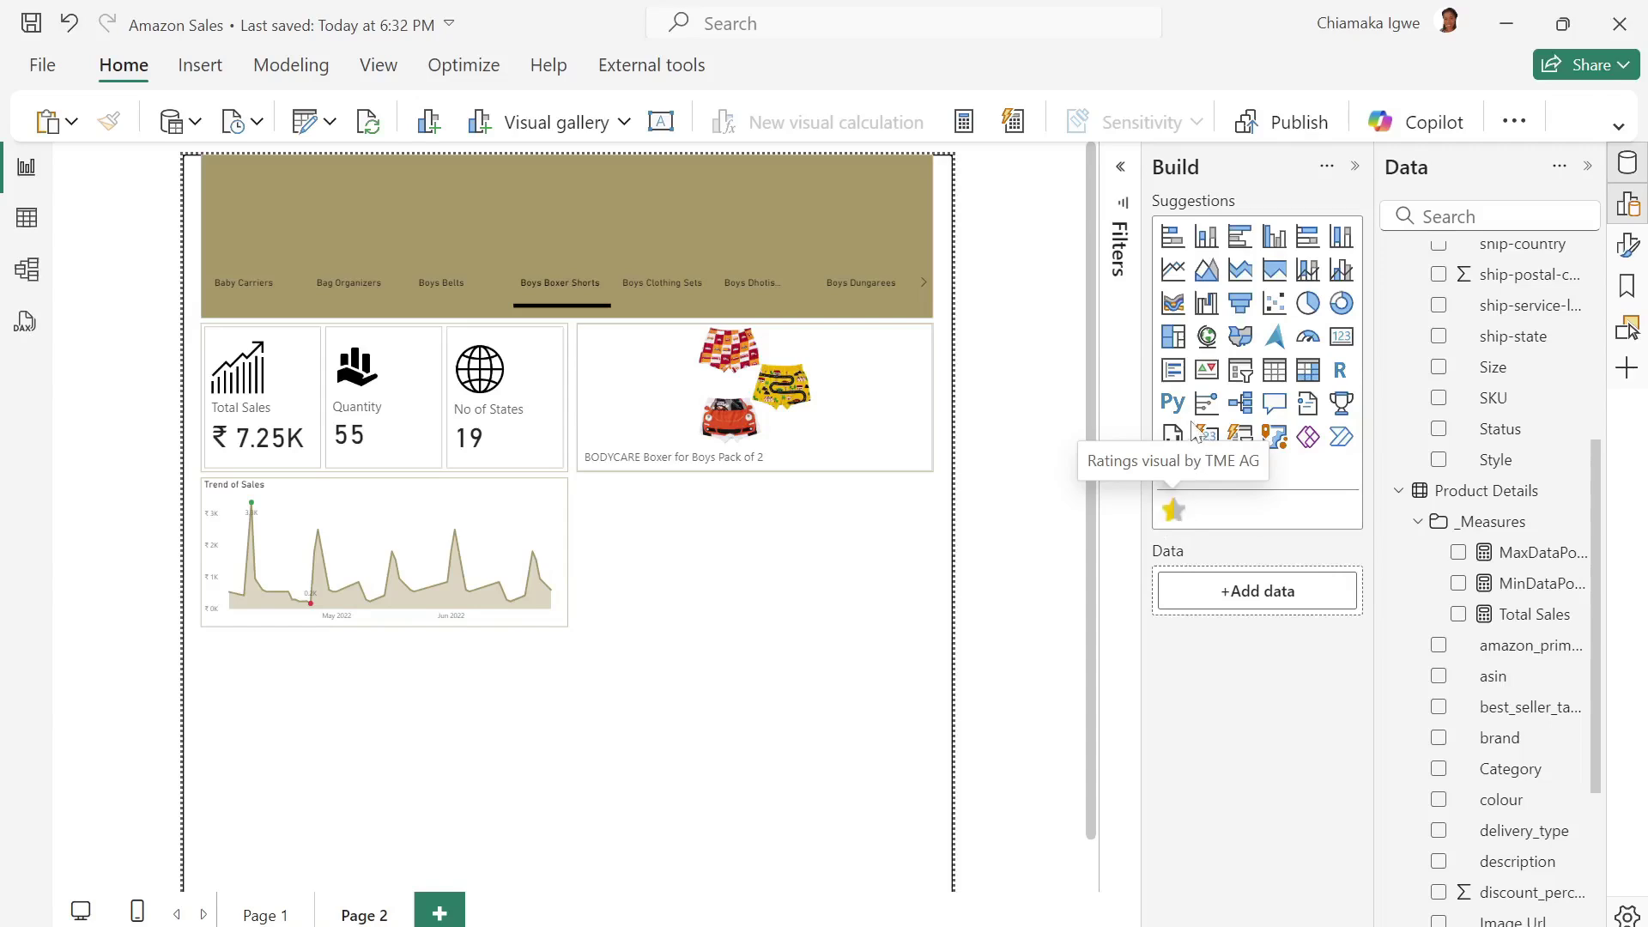
pyautogui.click(1174, 472)
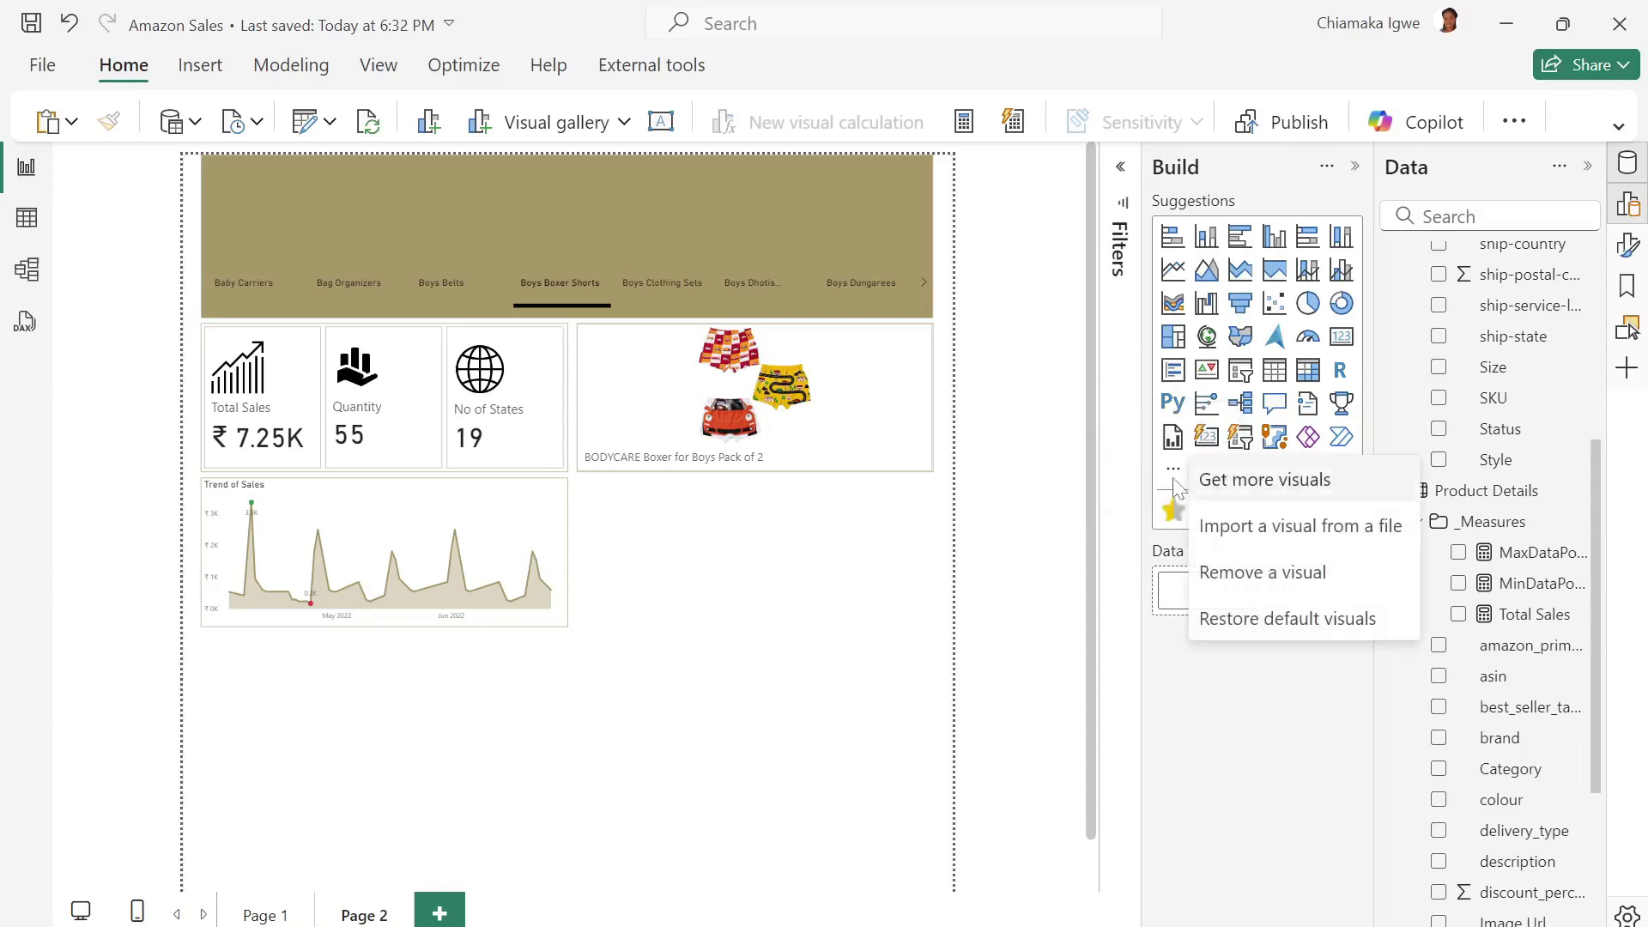
pyautogui.click(1246, 484)
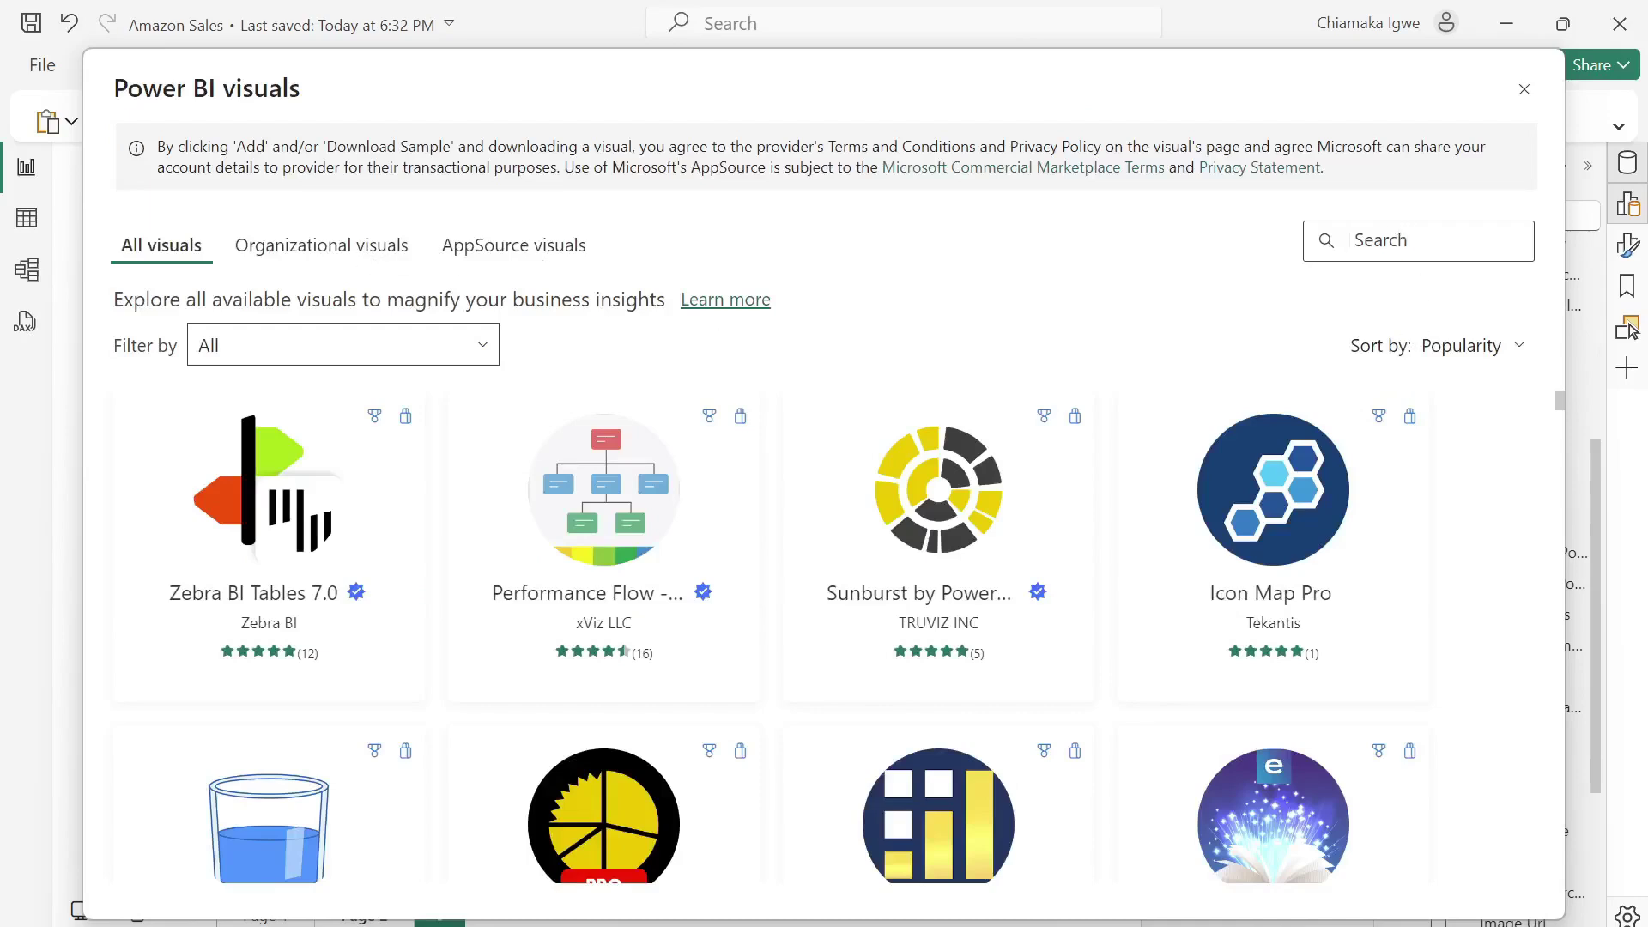
pyautogui.write('ratings')
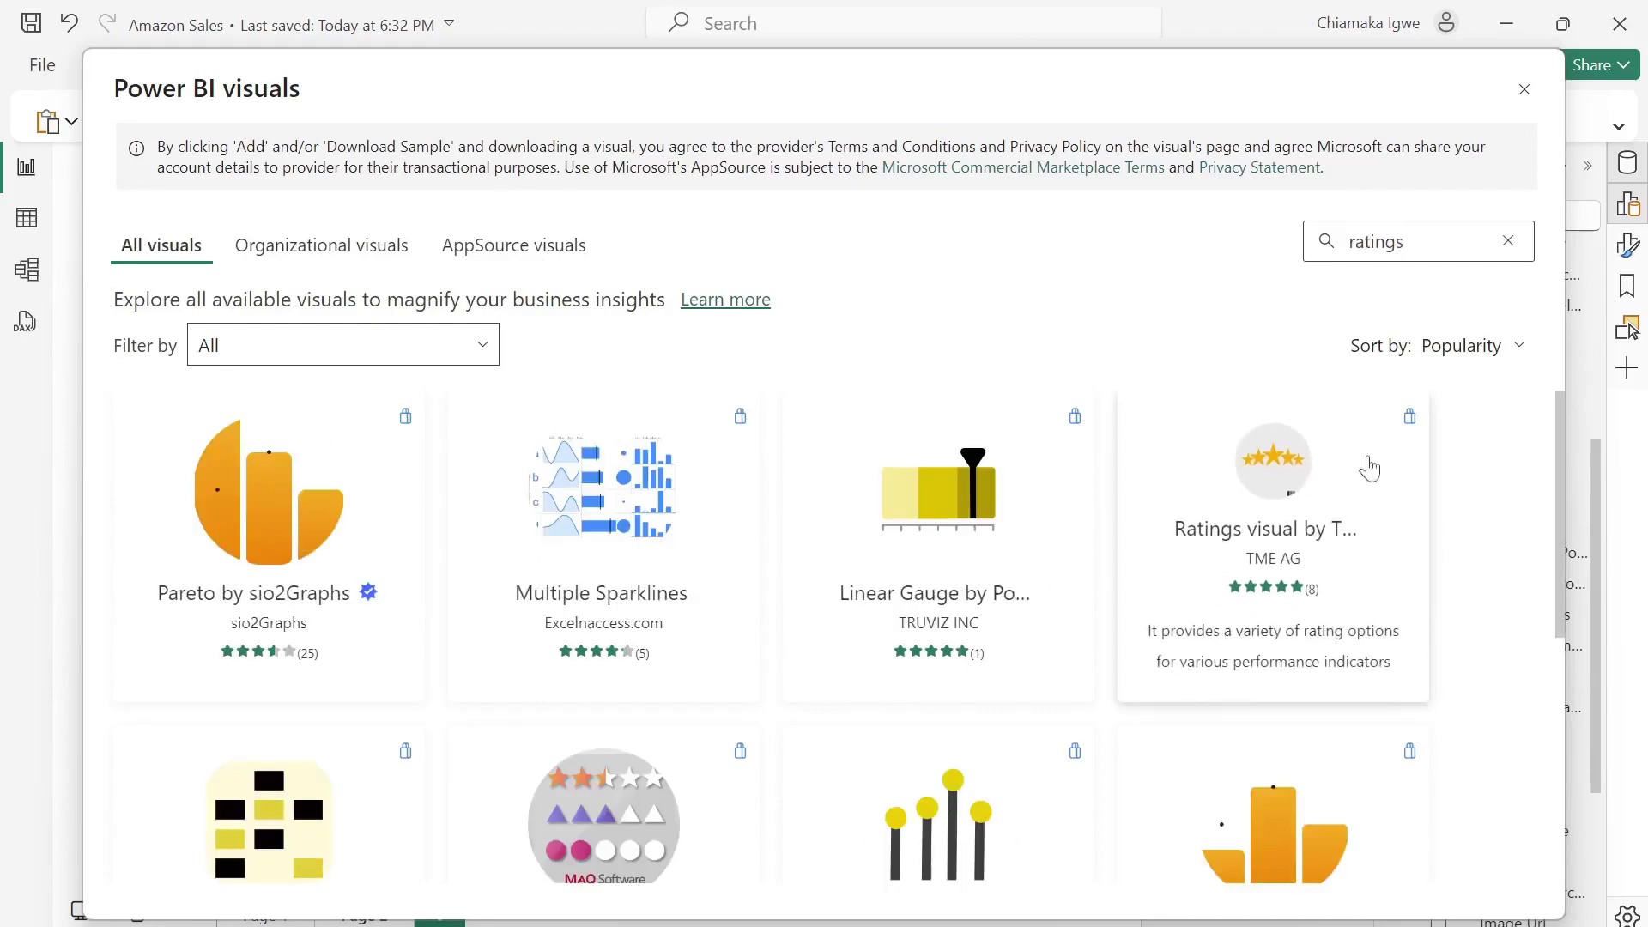
pyautogui.click(1517, 94)
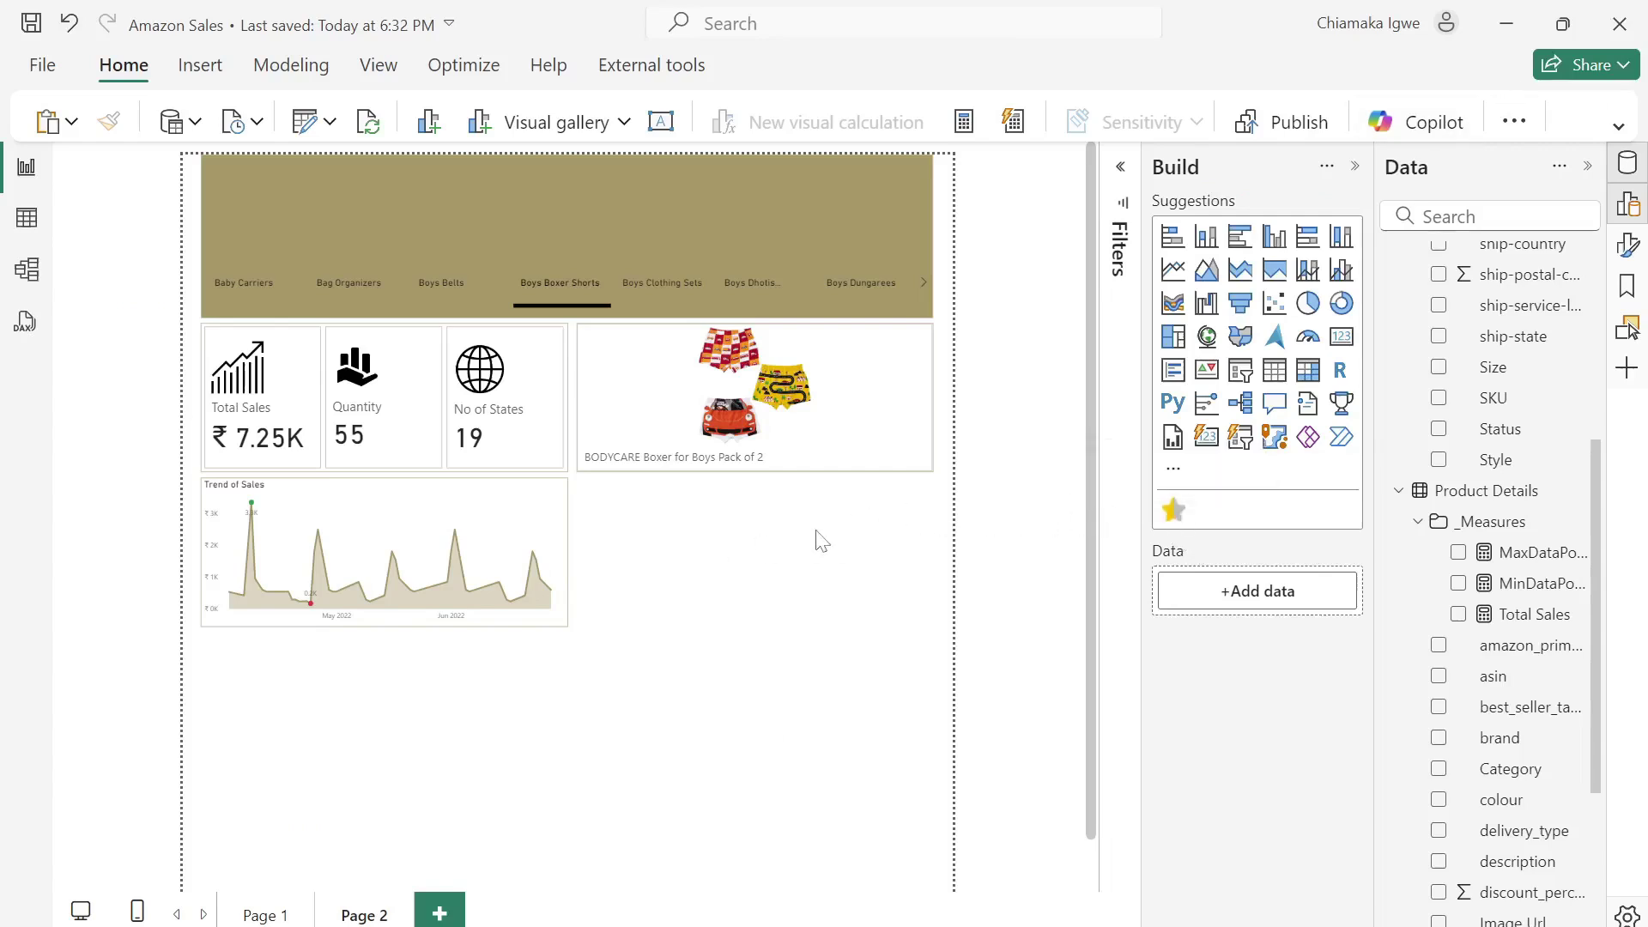
# Add the Ratings visual by TME AG and fit it as a short strip beneath the product image slicer, matching its width.
pyautogui.click(1172, 513)
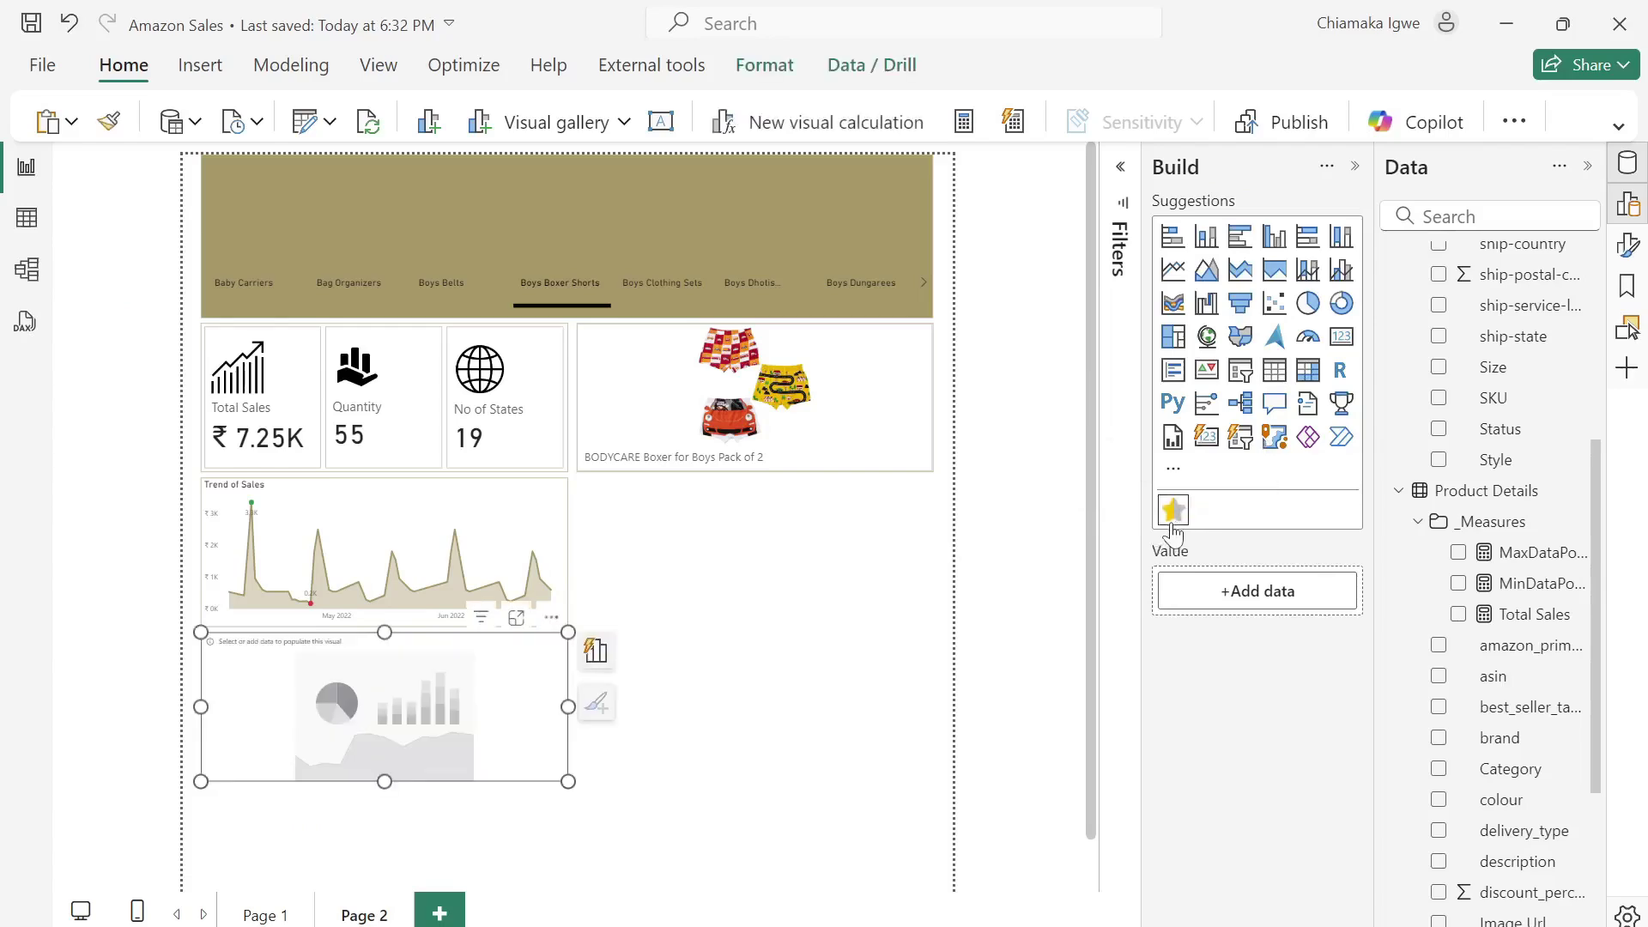
pyautogui.moveTo(414, 708); pyautogui.dragTo(799, 569)
pyautogui.moveTo(950, 566)
pyautogui.mouseDown()
pyautogui.moveTo(908, 568)
pyautogui.moveTo(932, 565)
pyautogui.mouseUp()
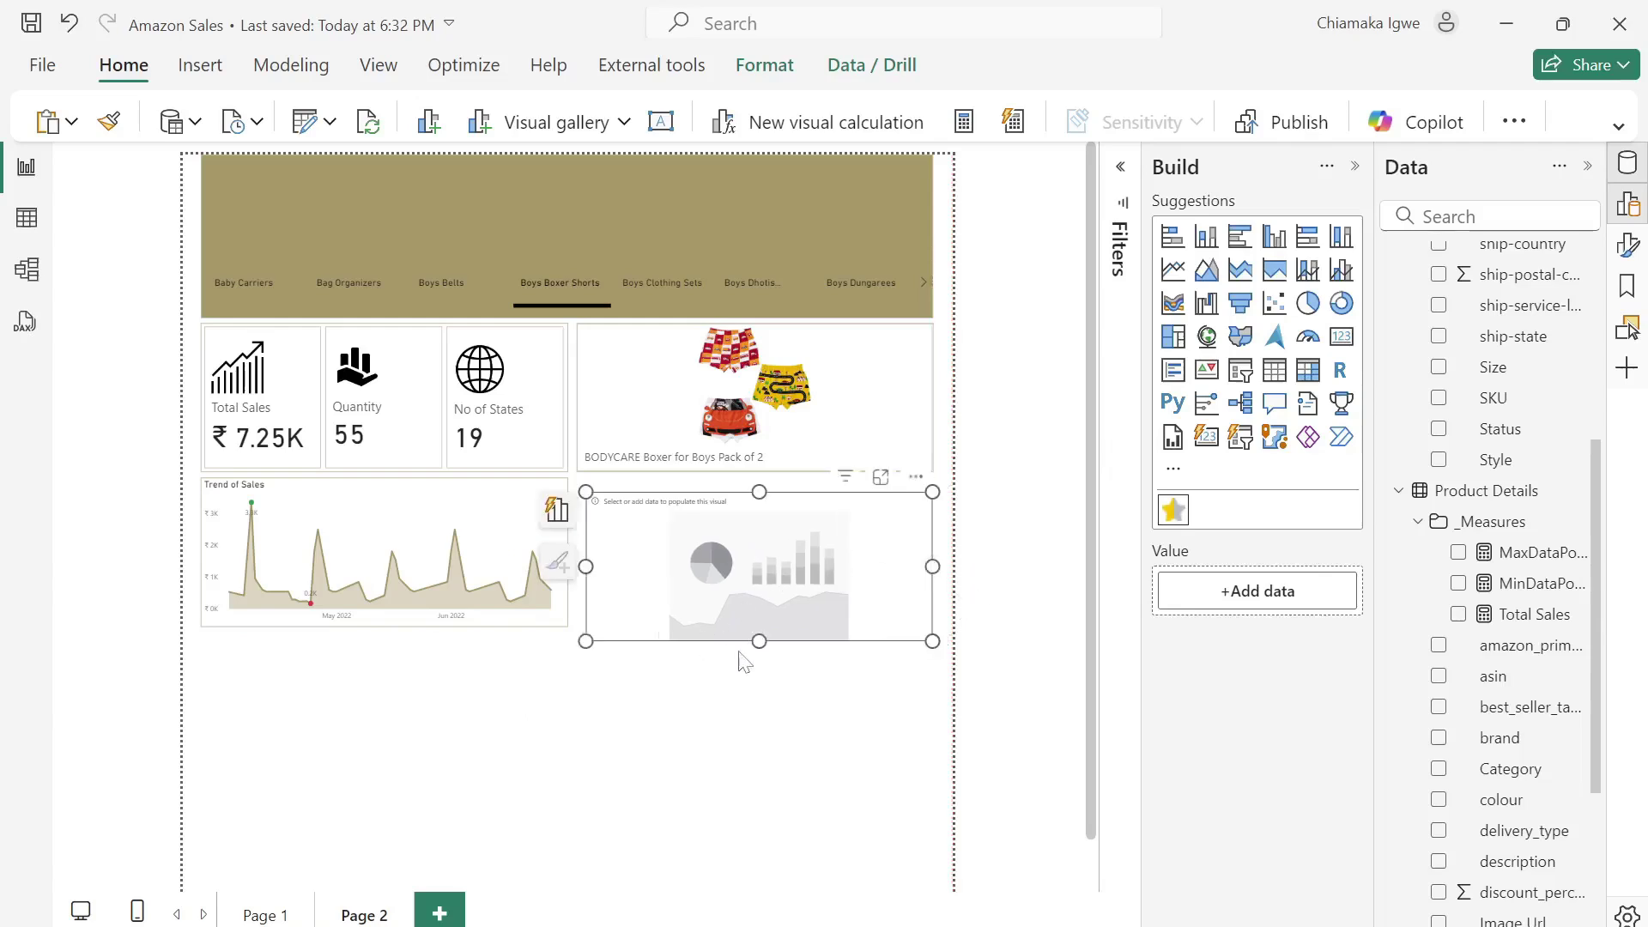
pyautogui.moveTo(762, 639); pyautogui.dragTo(779, 522)
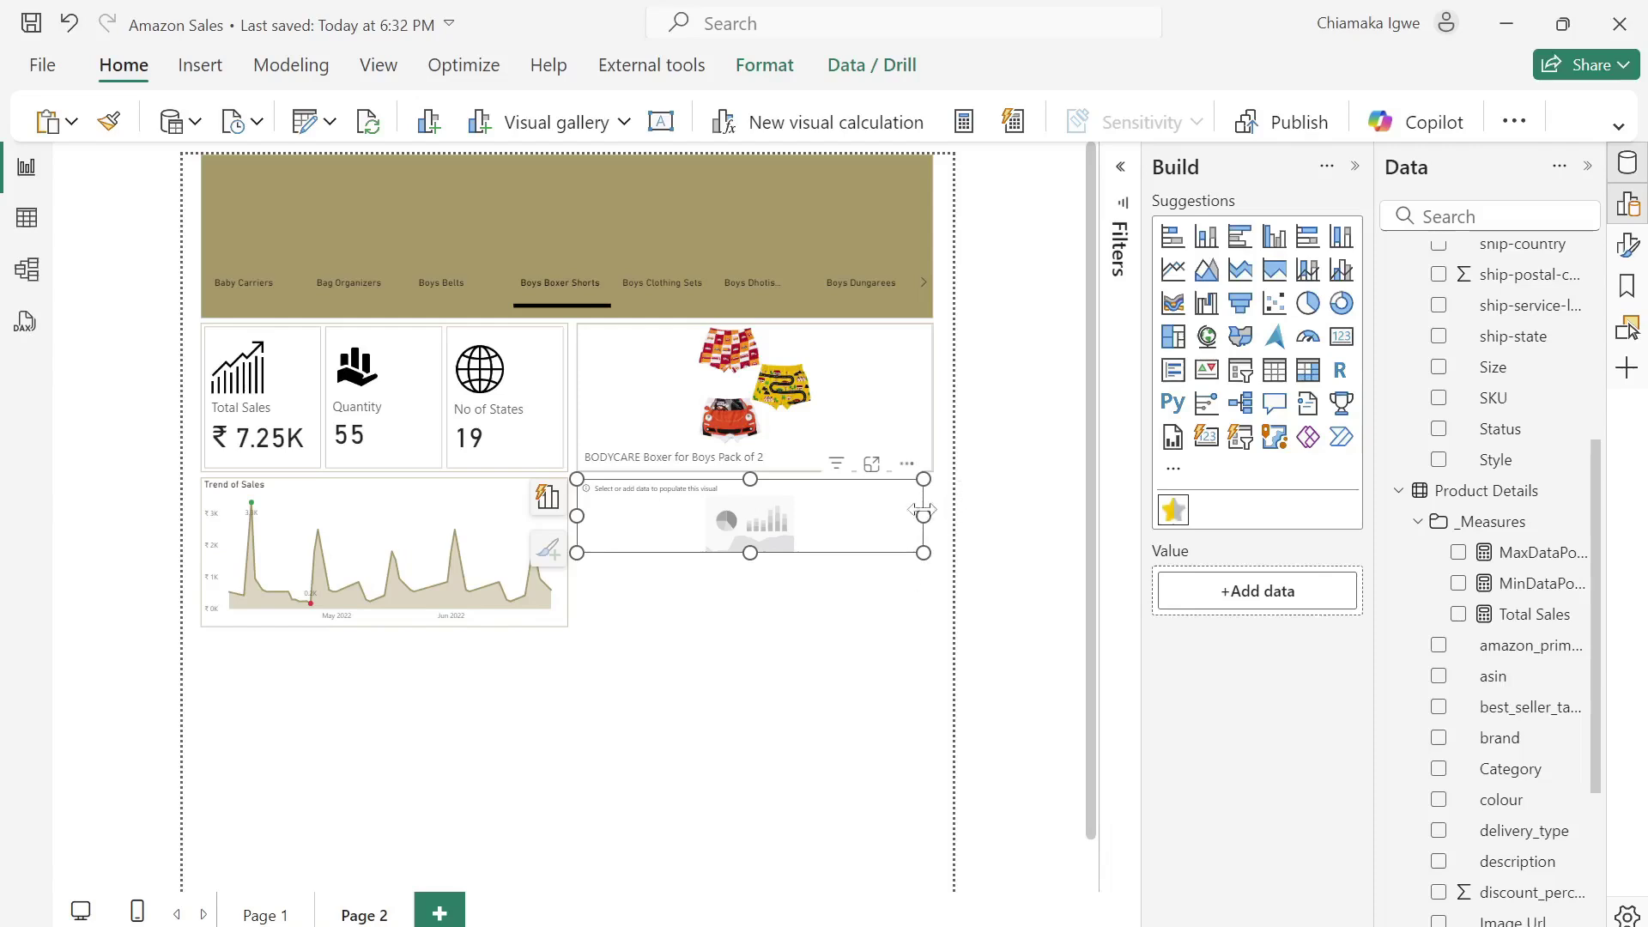
pyautogui.moveTo(925, 512); pyautogui.dragTo(933, 515)
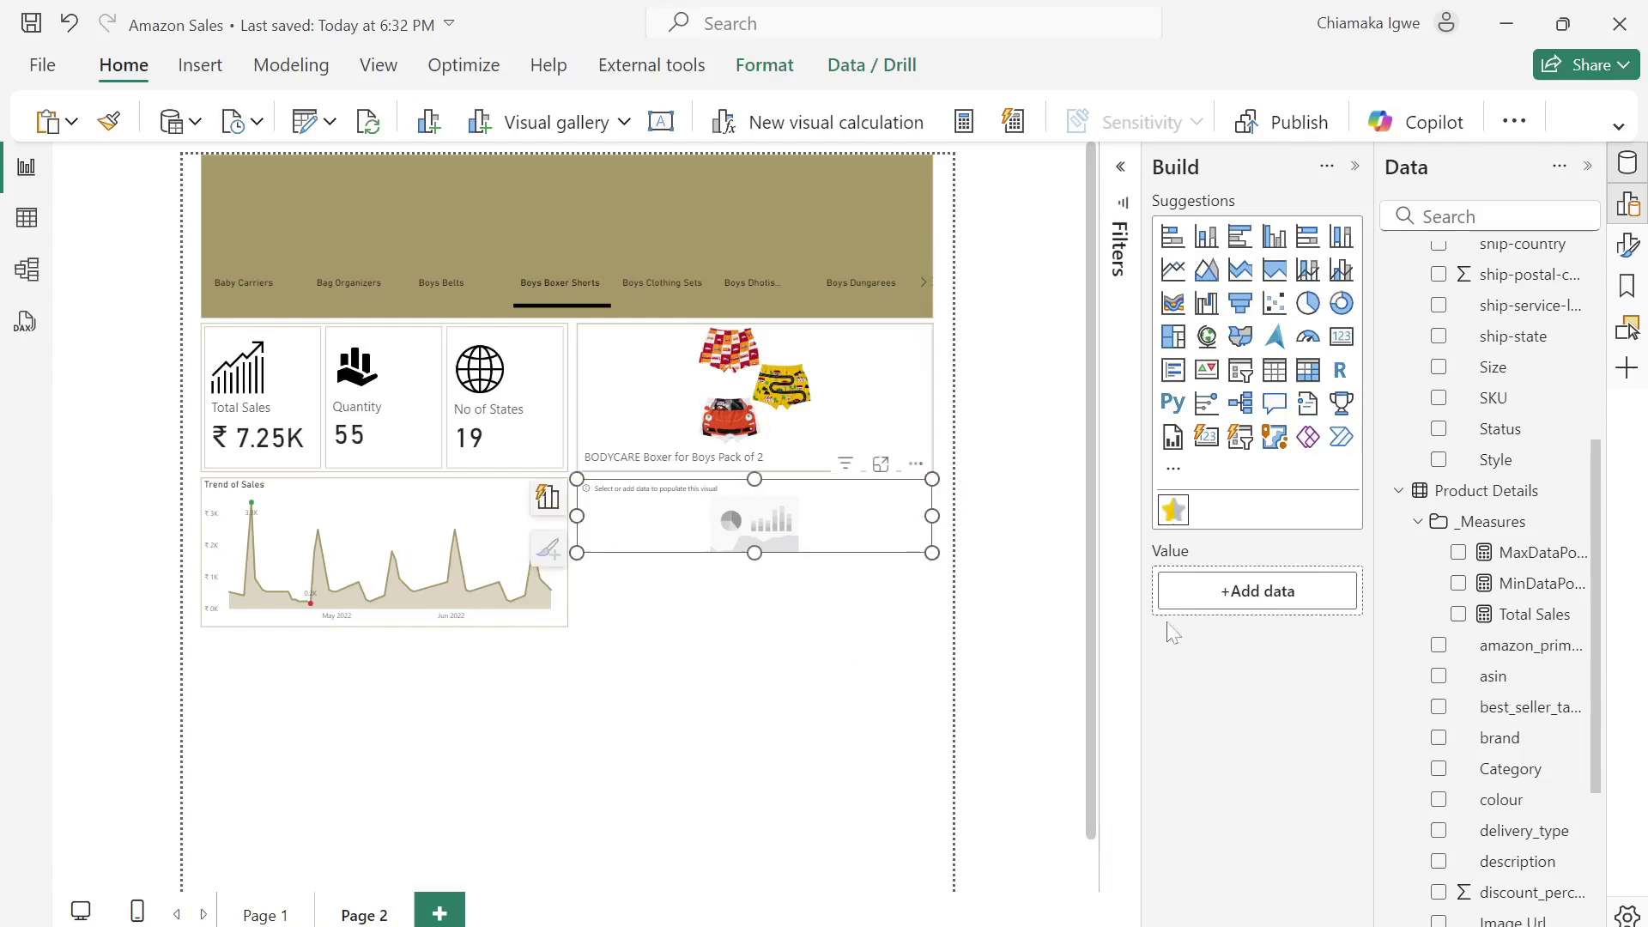
# Add the rating field as the ratings visual's value and summarize it by Average.
pyautogui.scroll(-1, 1514, 738)
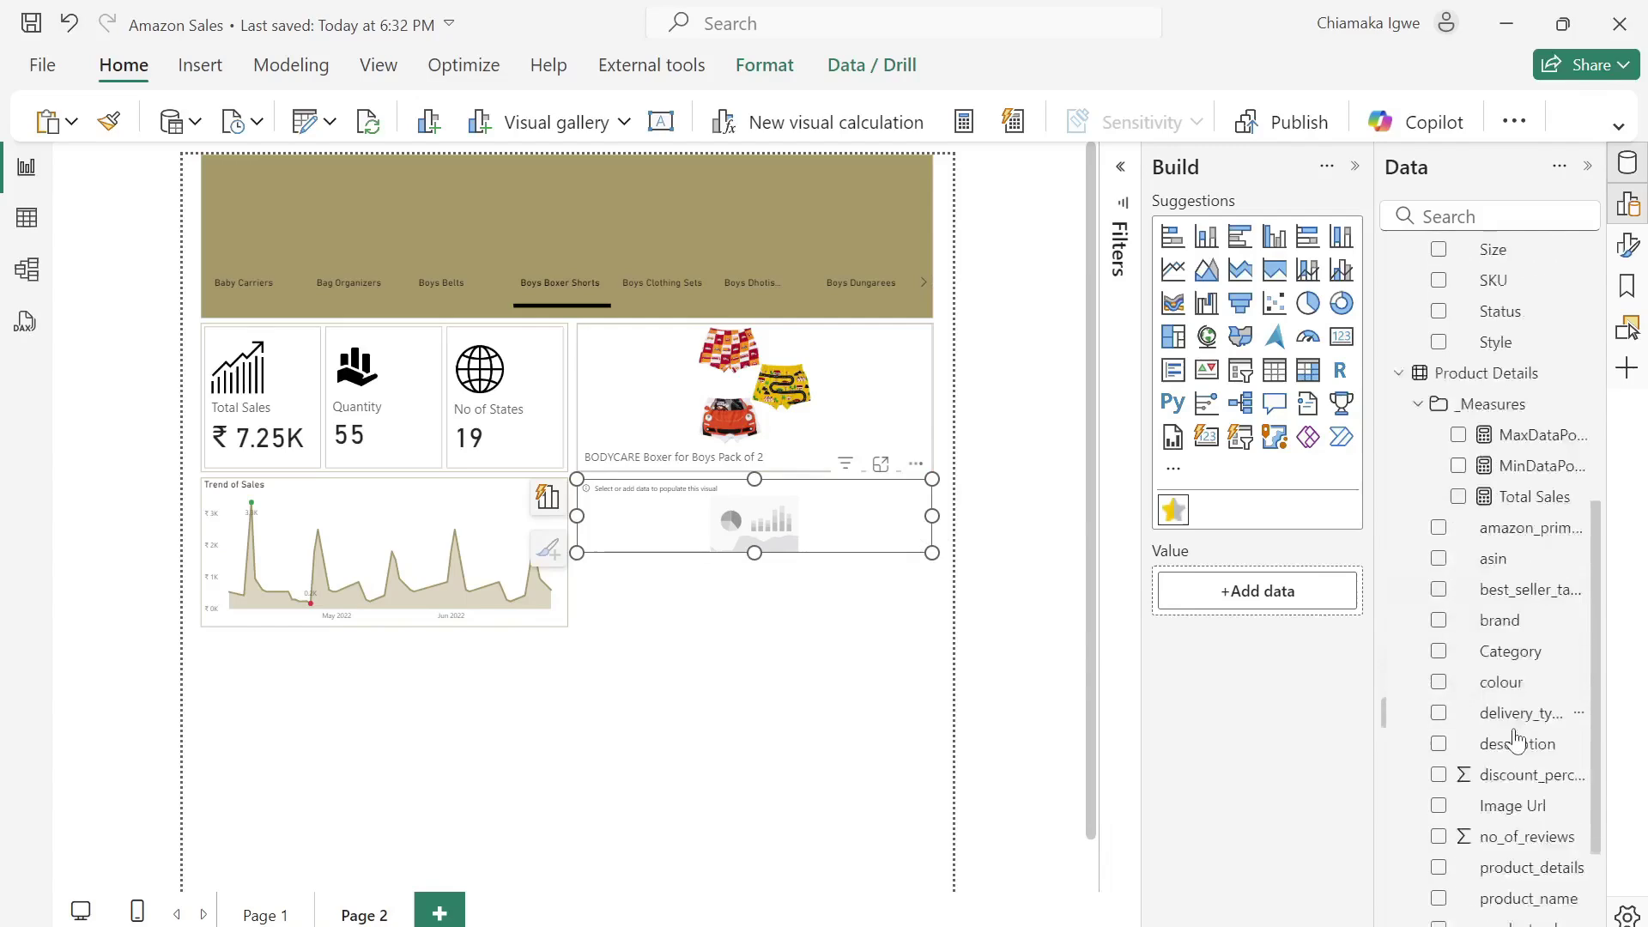
pyautogui.scroll(-4, 1515, 738)
pyautogui.moveTo(1502, 819); pyautogui.dragTo(1294, 593)
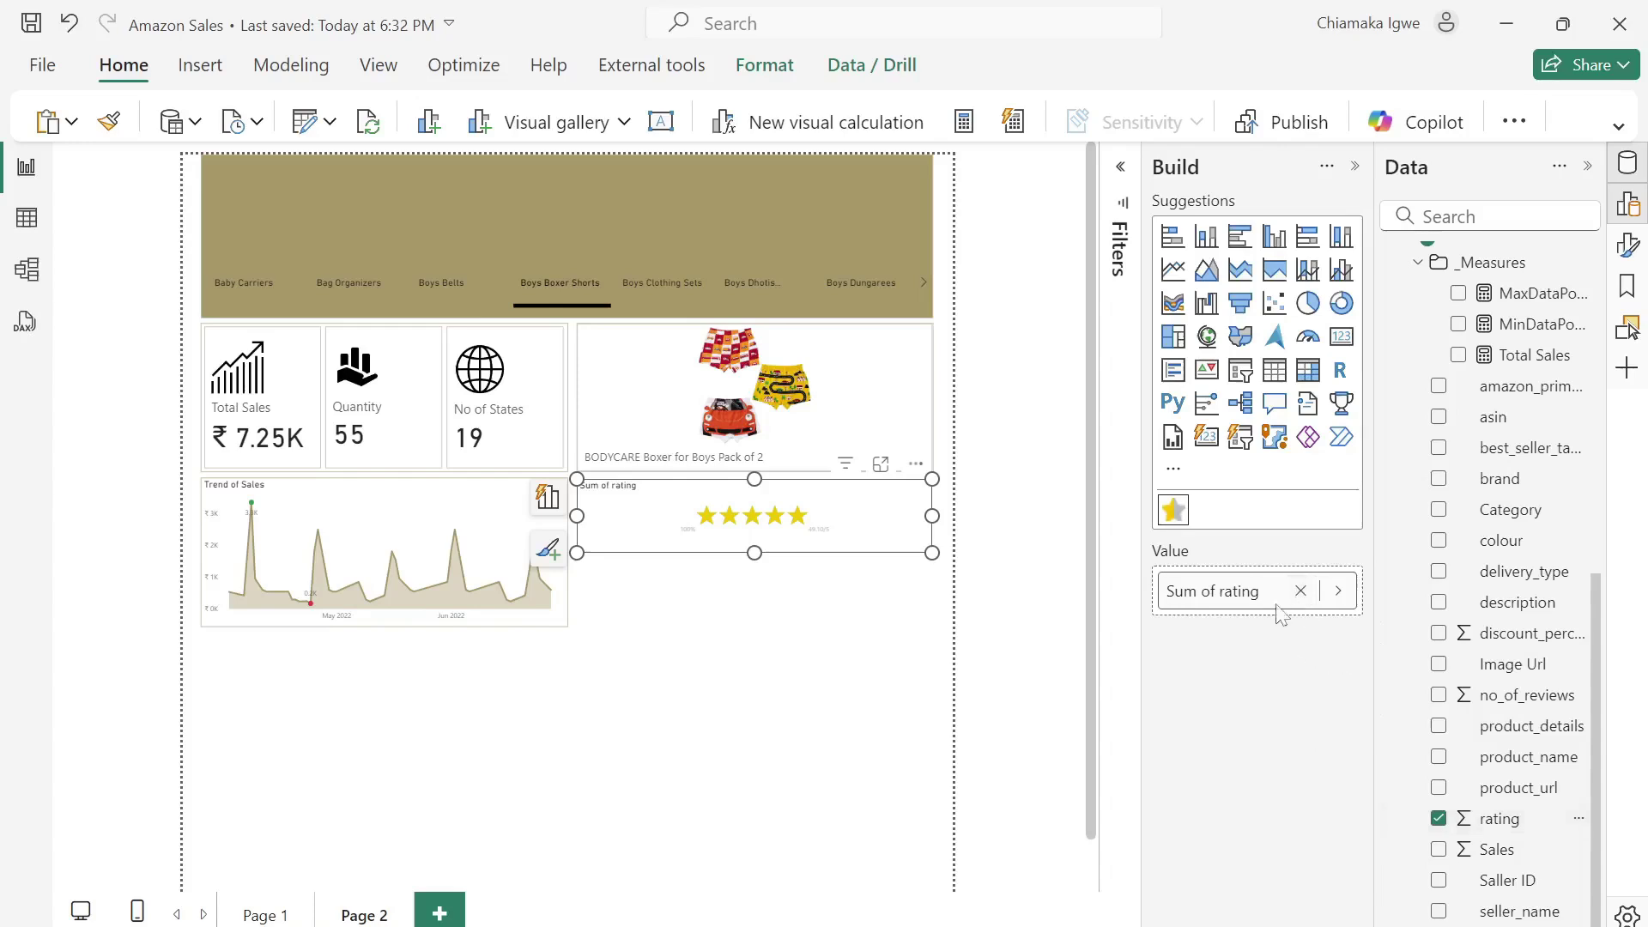
pyautogui.click(1337, 591)
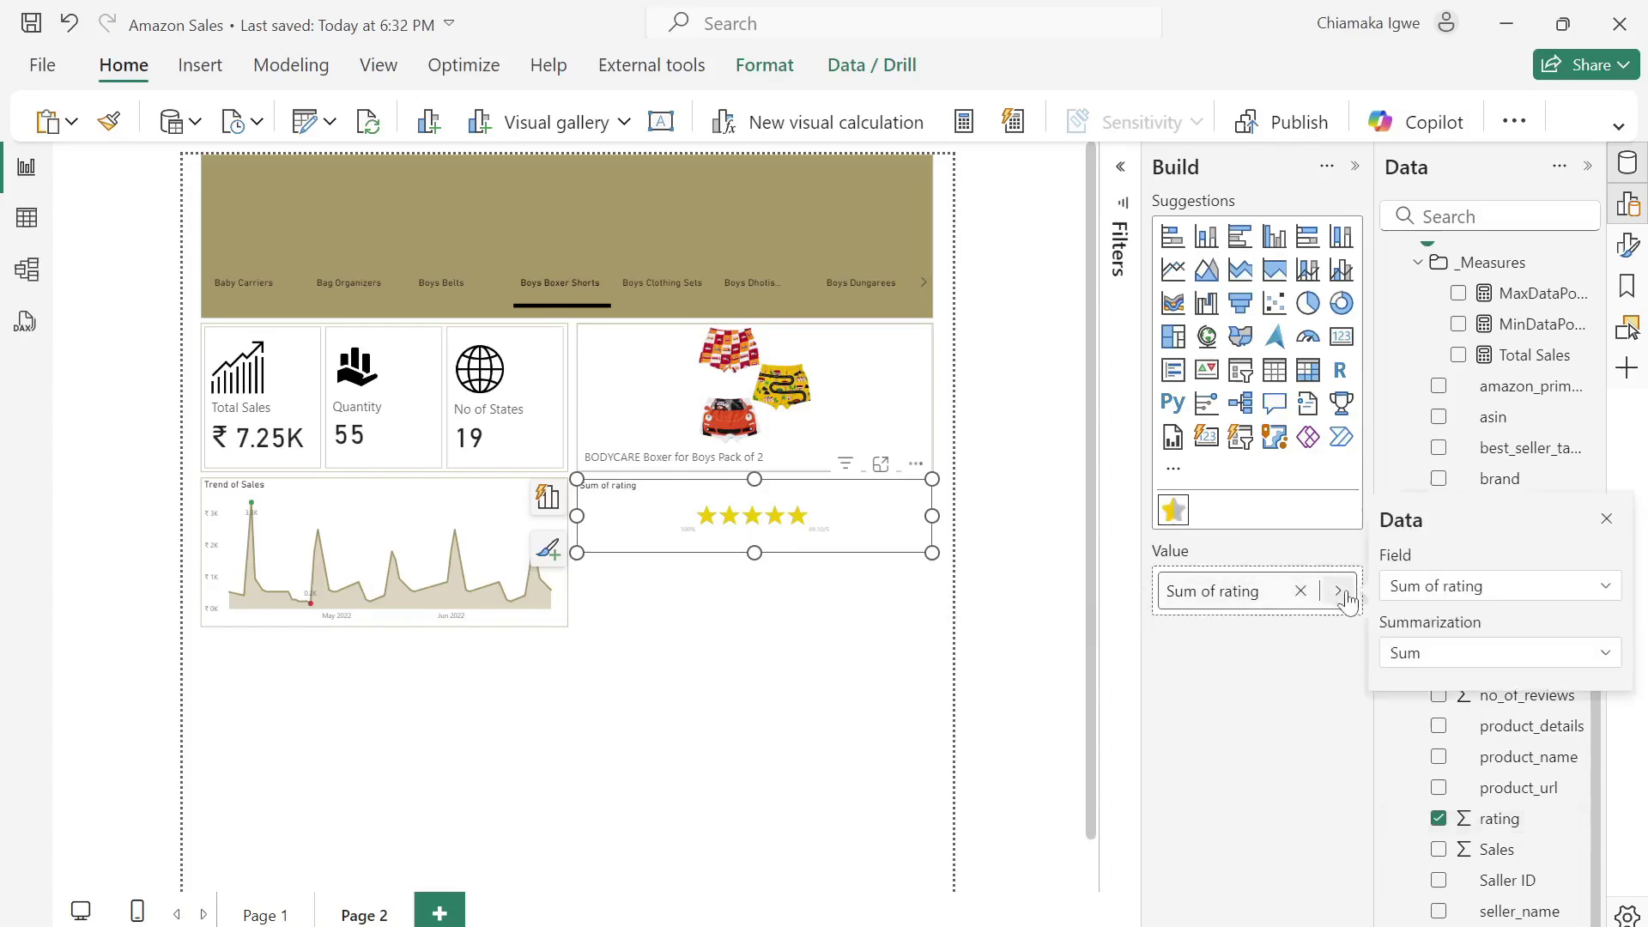
pyautogui.click(1536, 656)
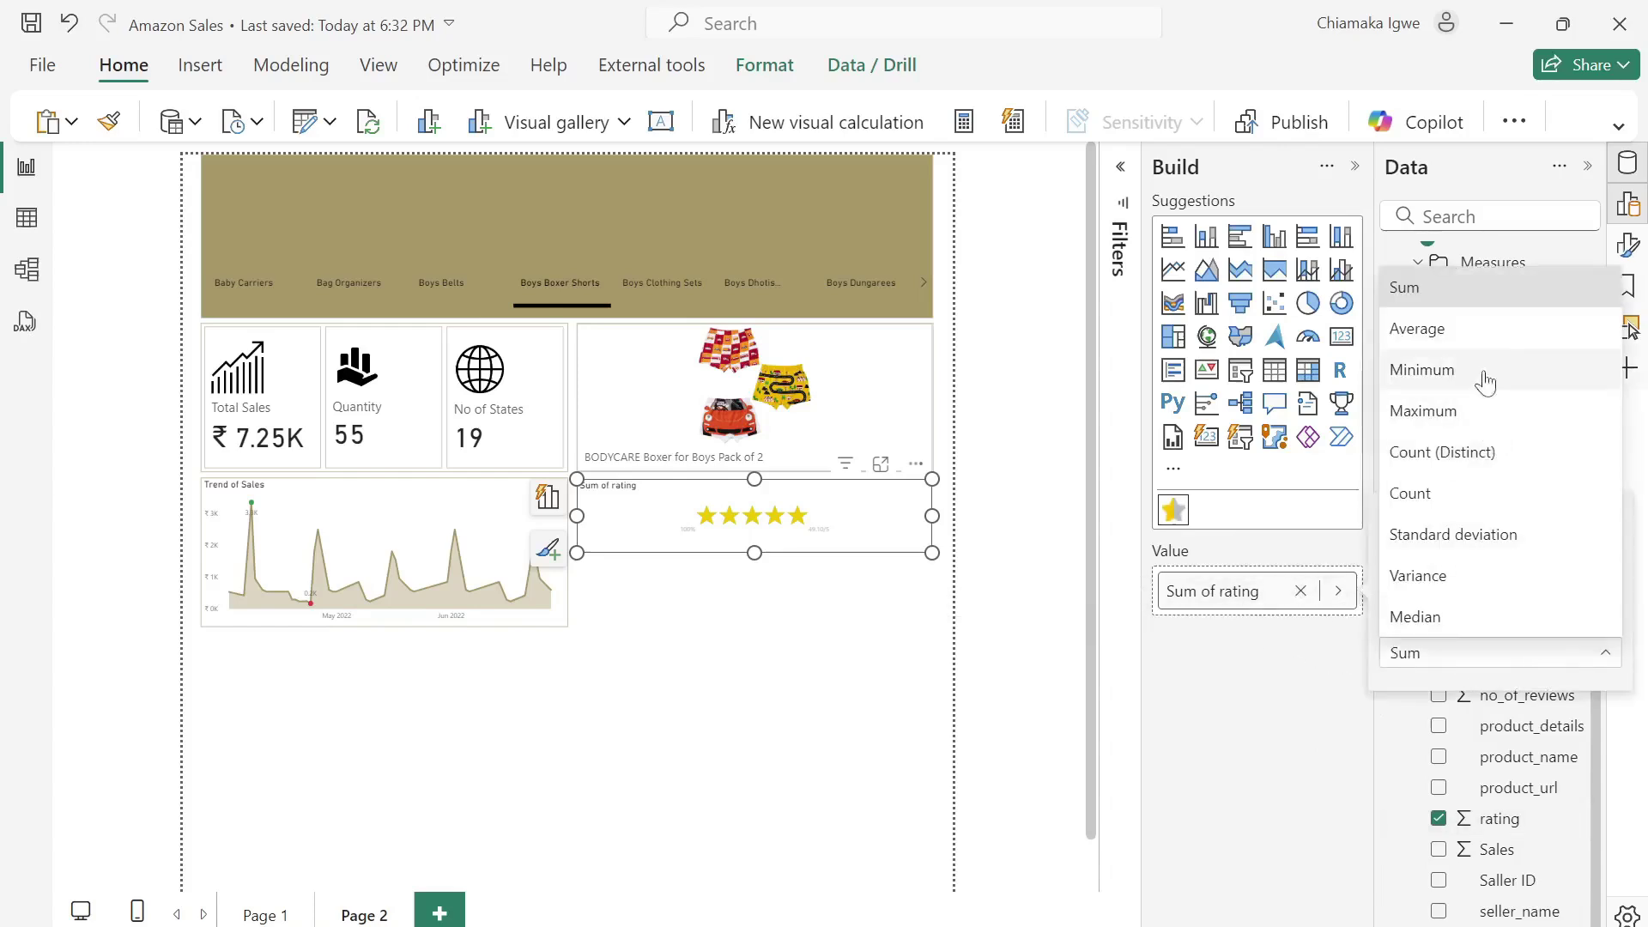
pyautogui.click(1489, 327)
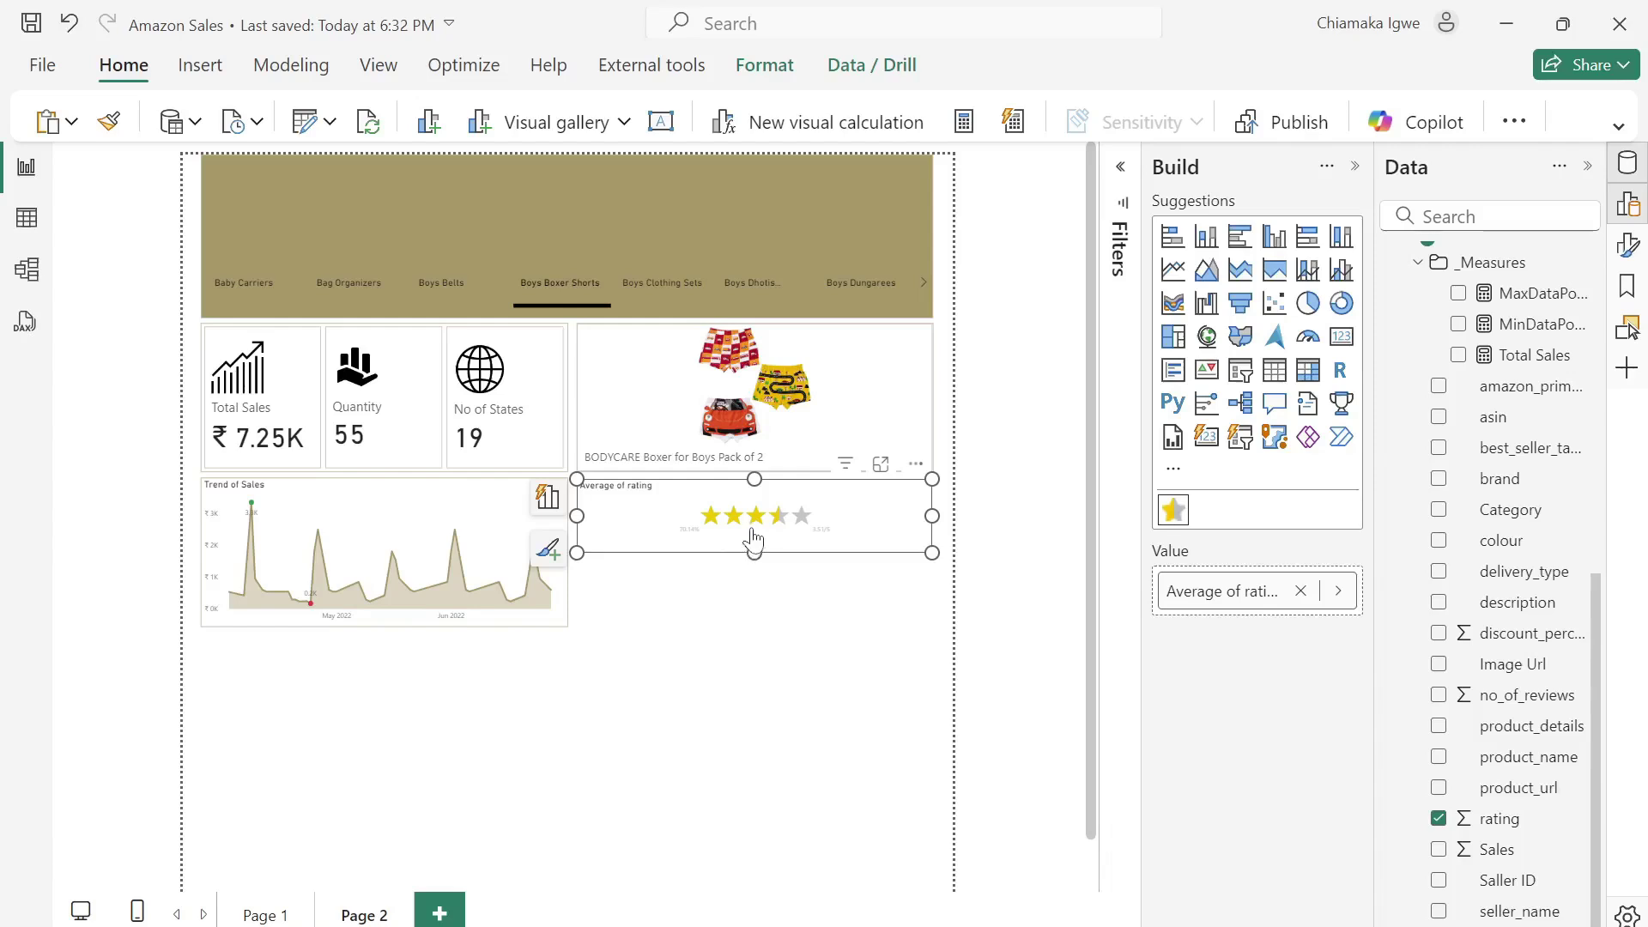
# Turn on the ratings visual's border and color it the banner's tan from the recent colors.
pyautogui.moveTo(738, 539)
pyautogui.click(1624, 248)
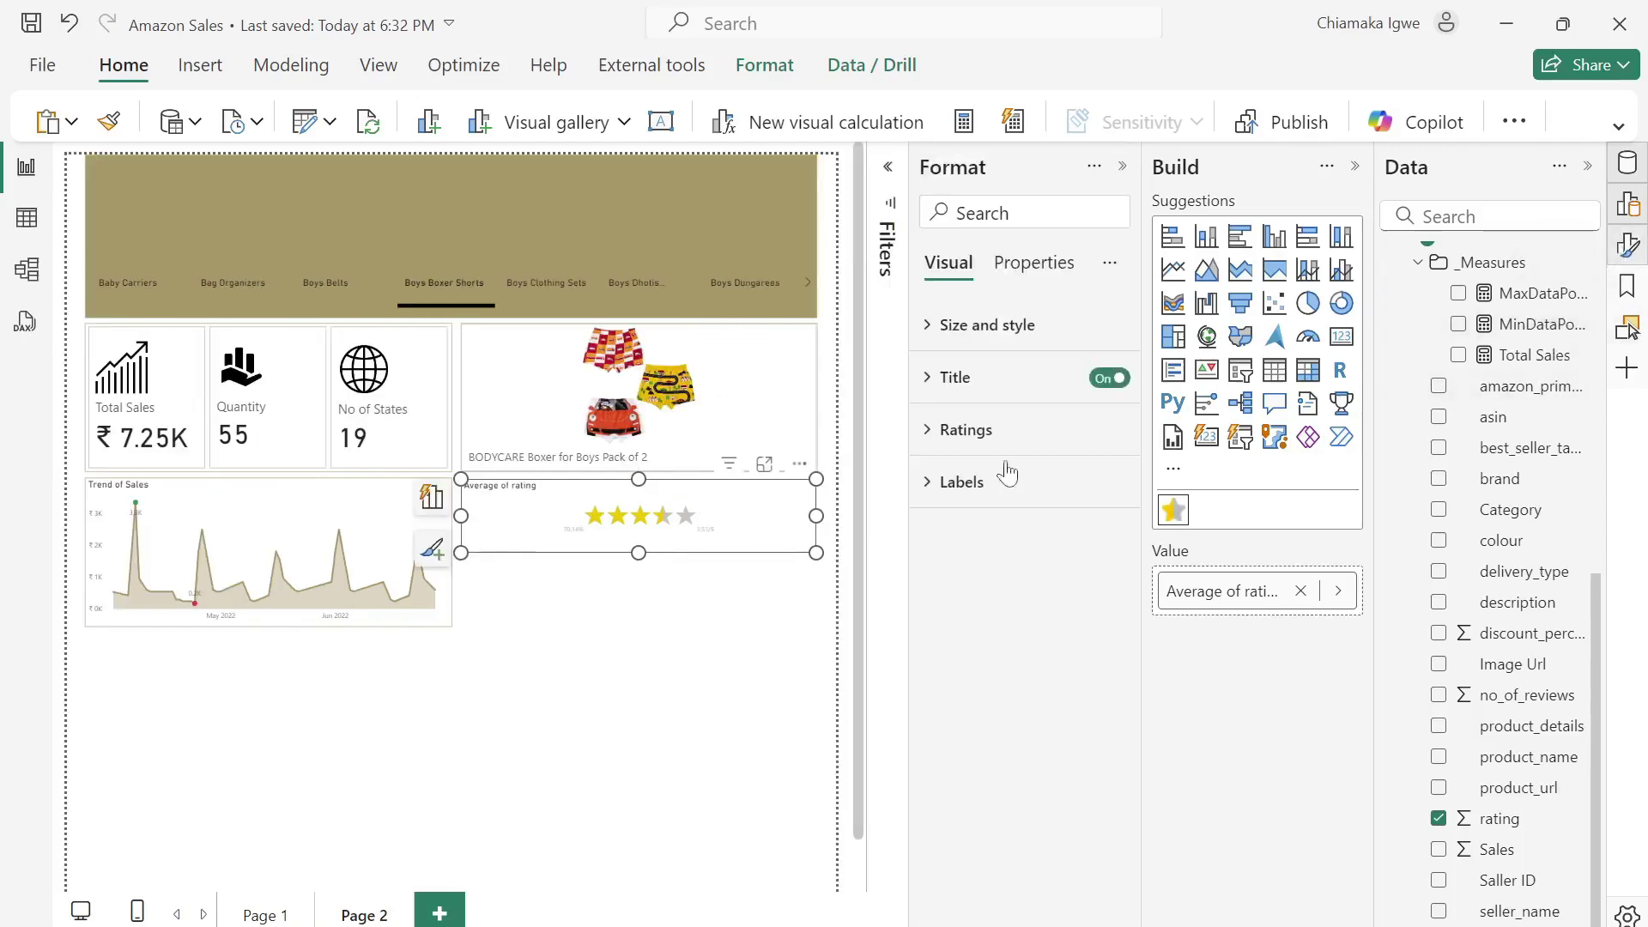
pyautogui.click(931, 330)
pyautogui.scroll(-3, 963, 736)
pyautogui.click(1102, 635)
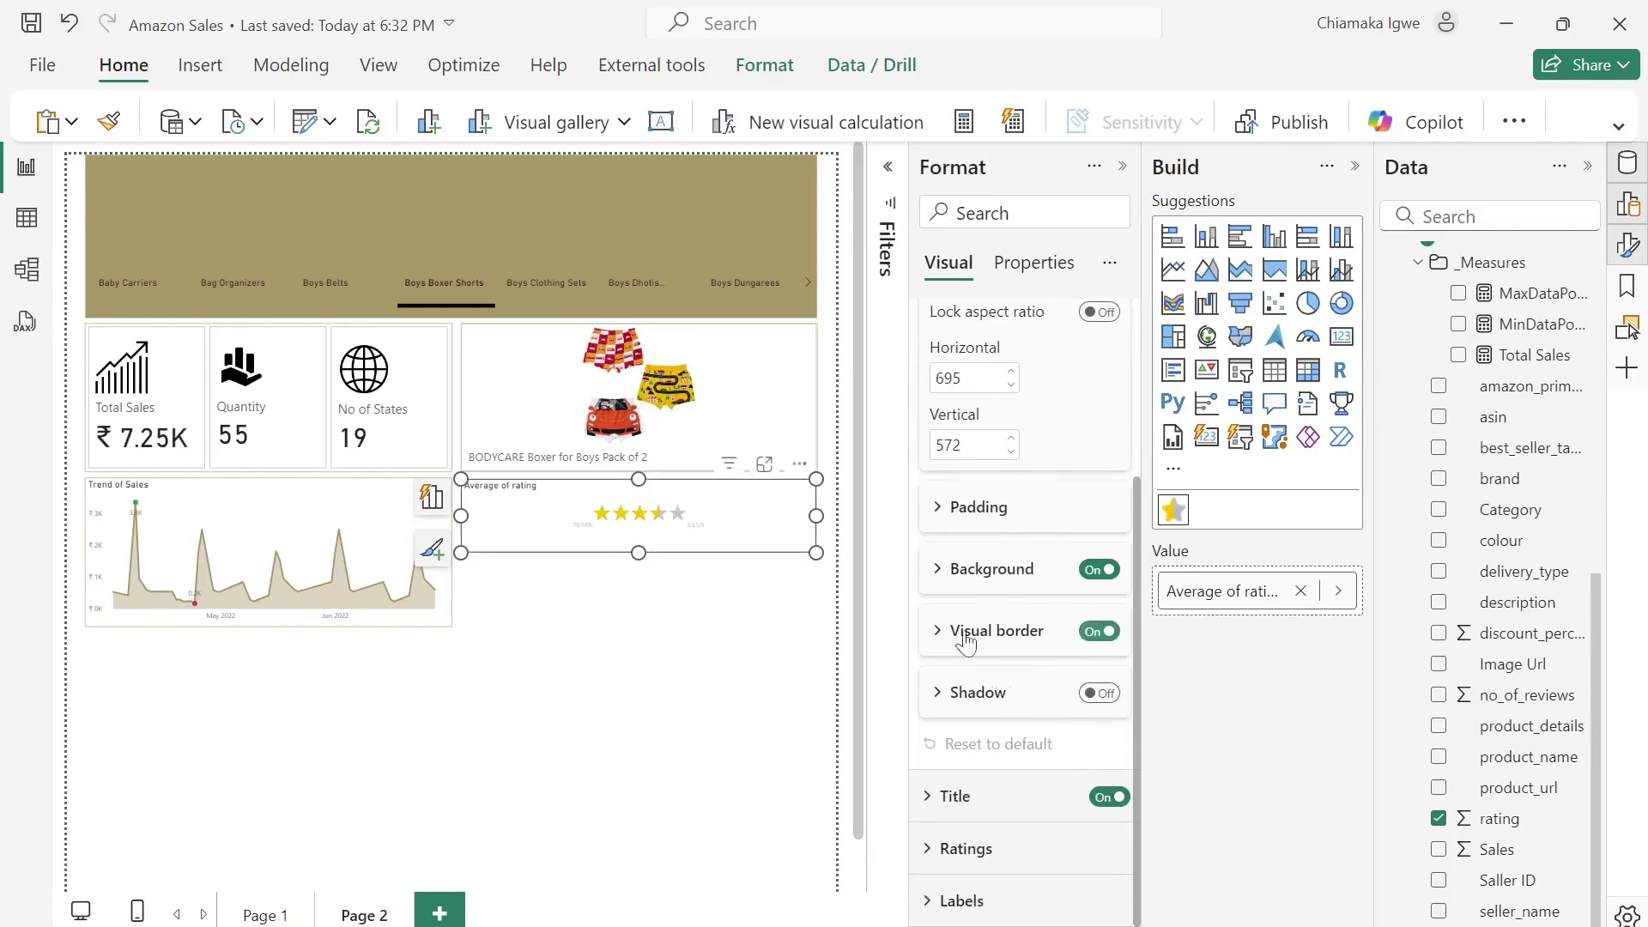
pyautogui.click(939, 633)
pyautogui.click(982, 699)
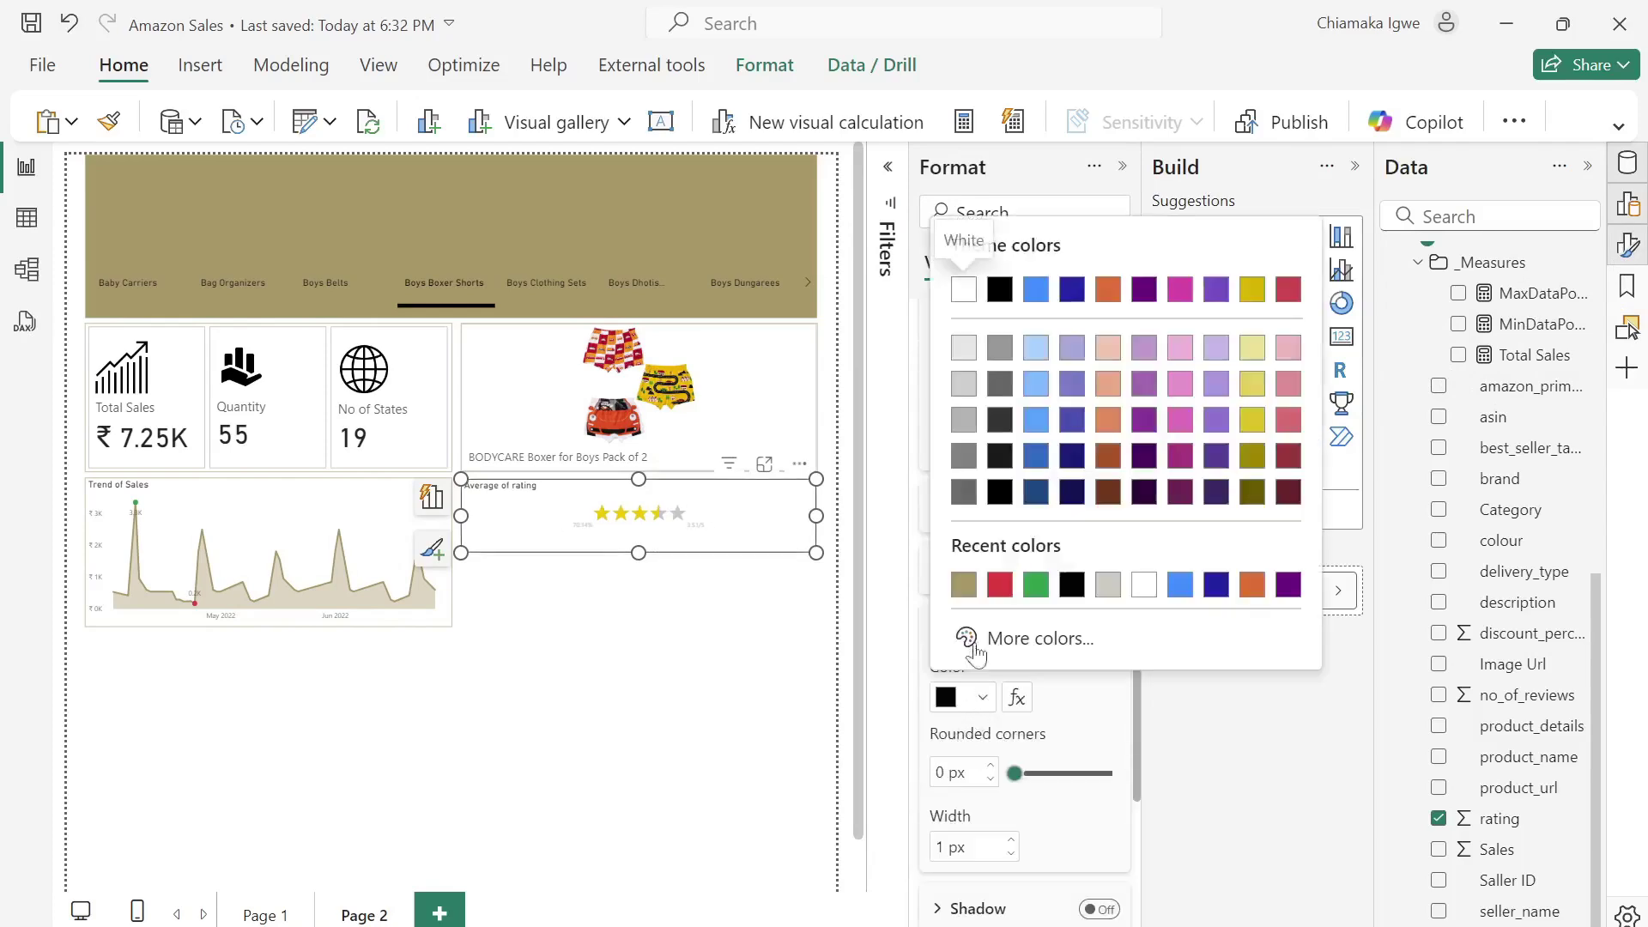
pyautogui.click(960, 583)
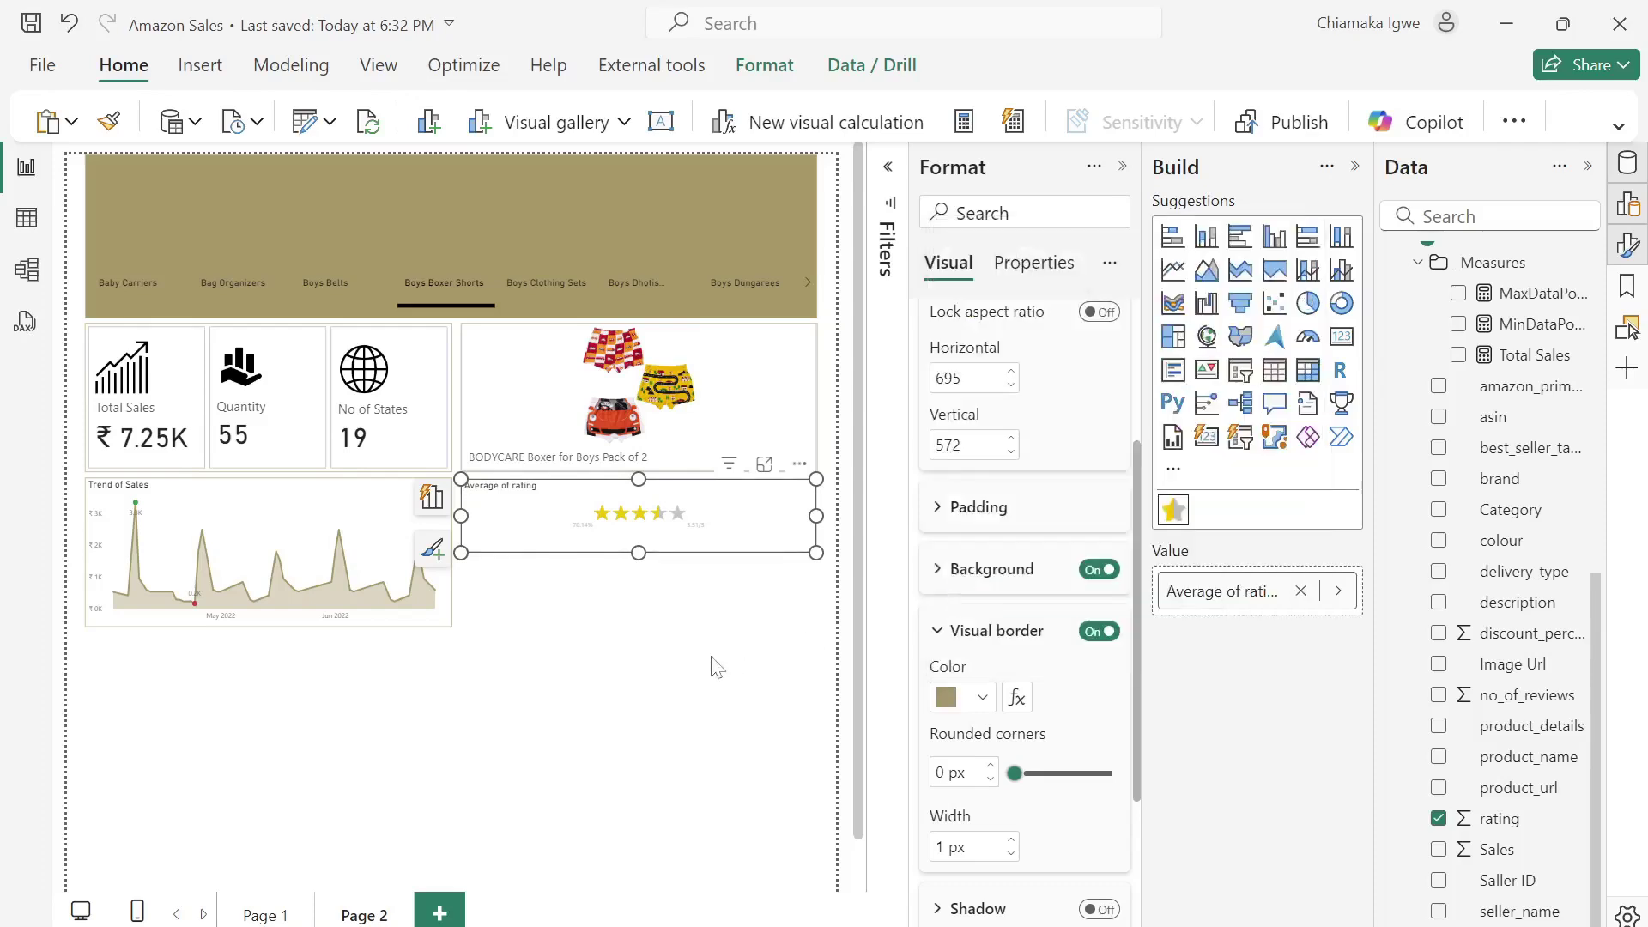
pyautogui.click(624, 699)
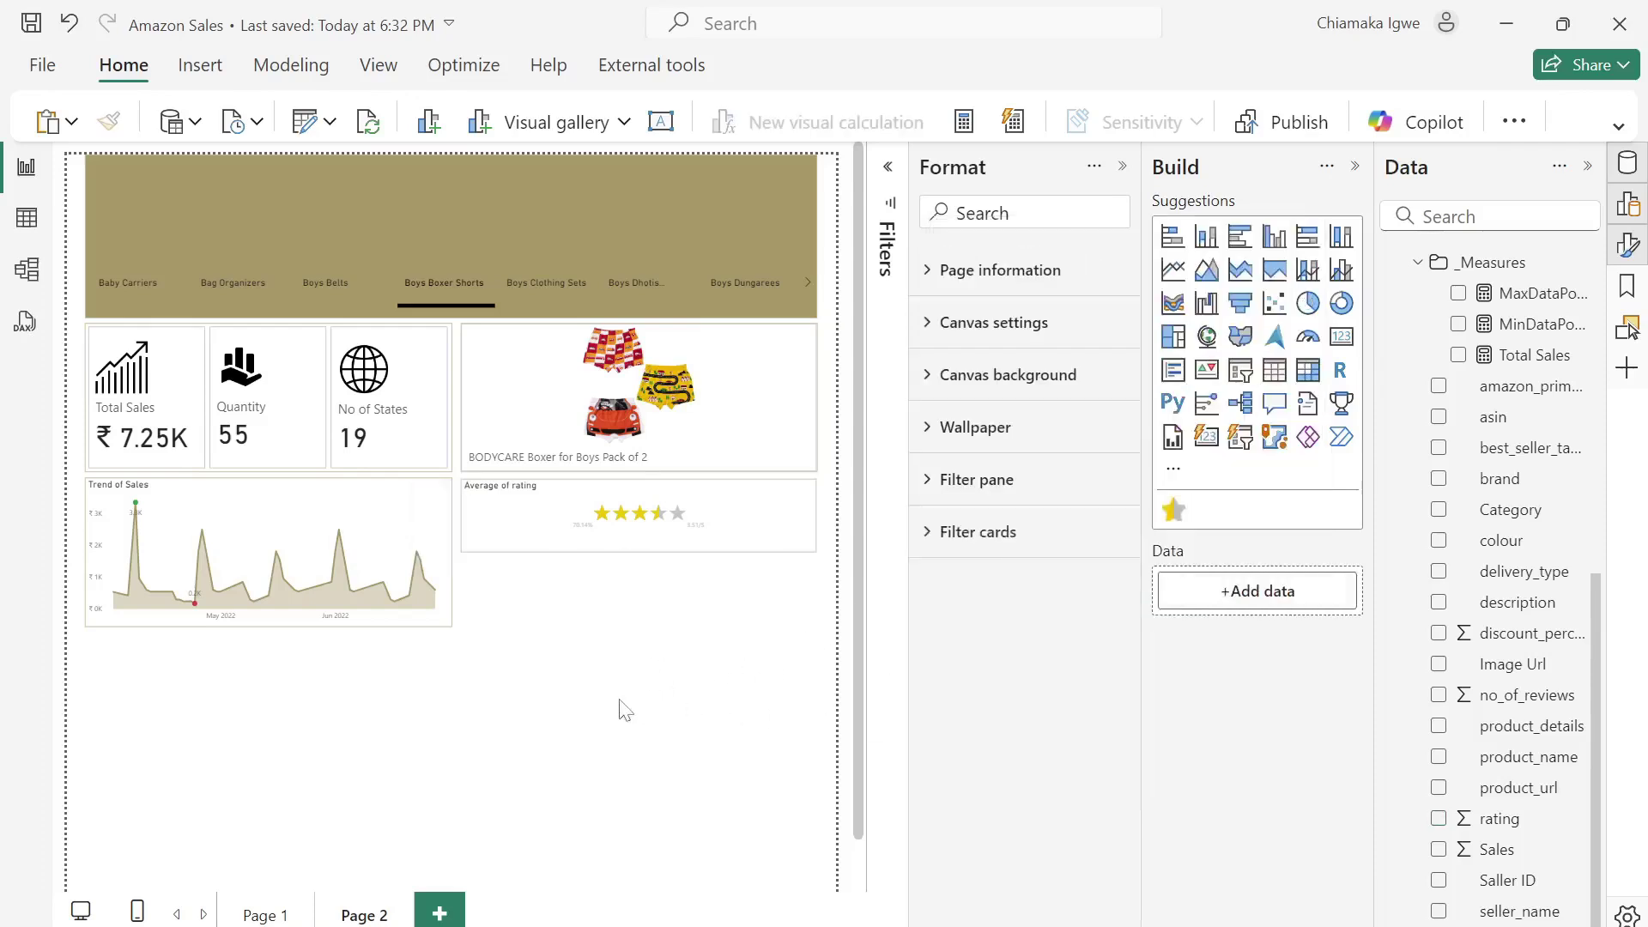
# Increase the text size of the ratings visual's labels.
pyautogui.click(790, 537)
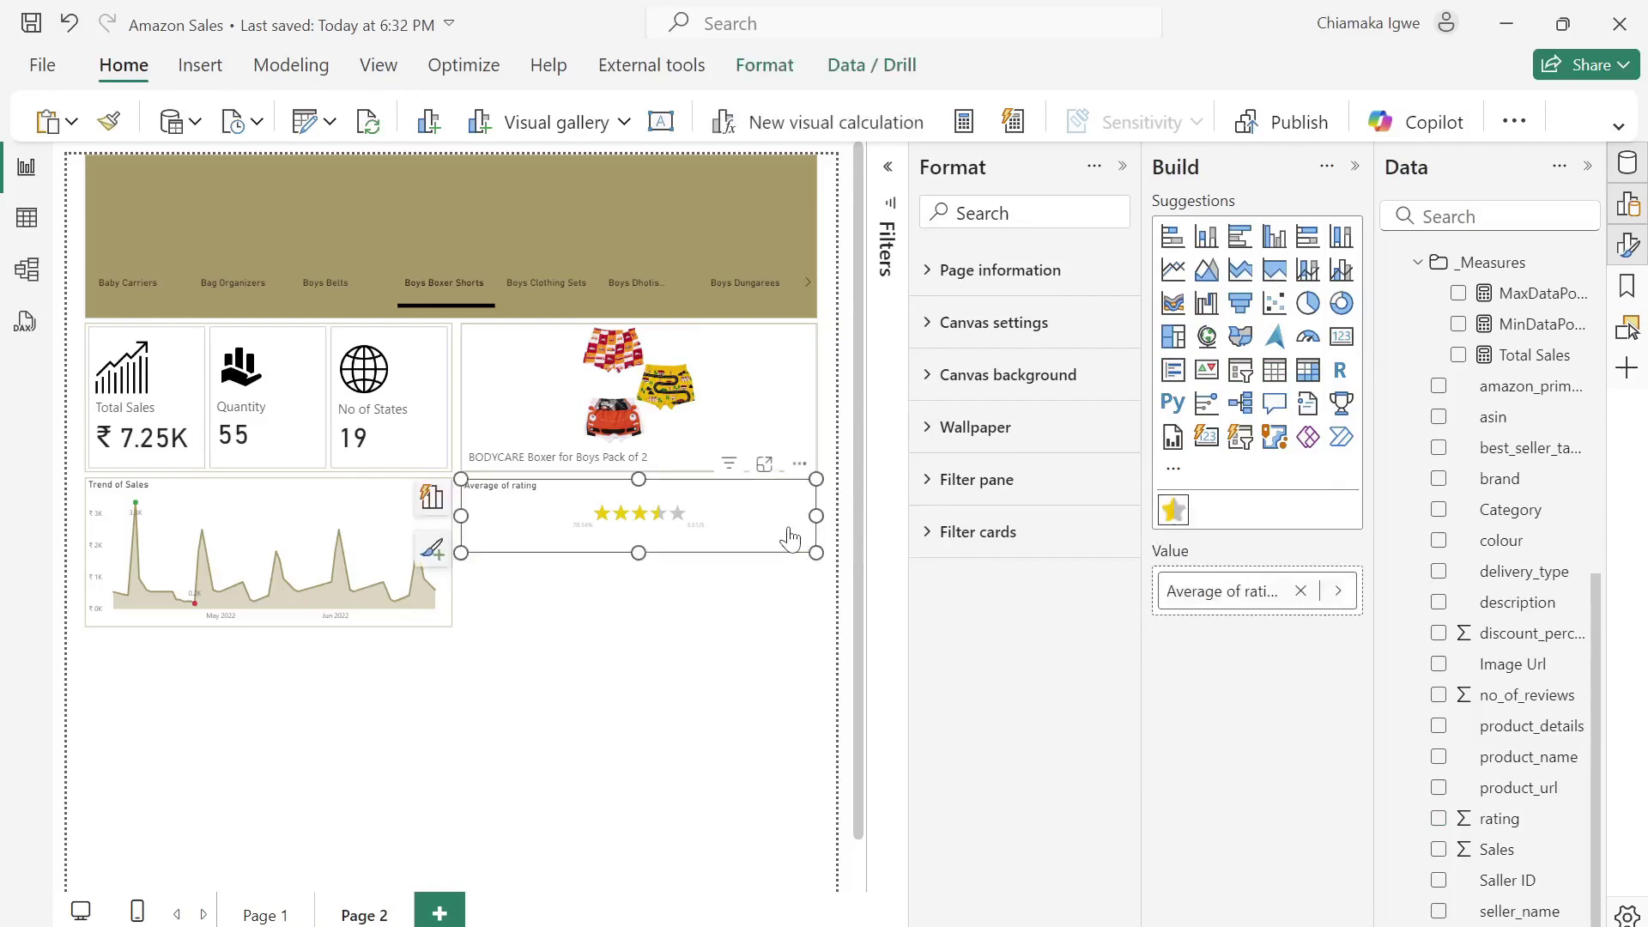
pyautogui.scroll(-5, 987, 755)
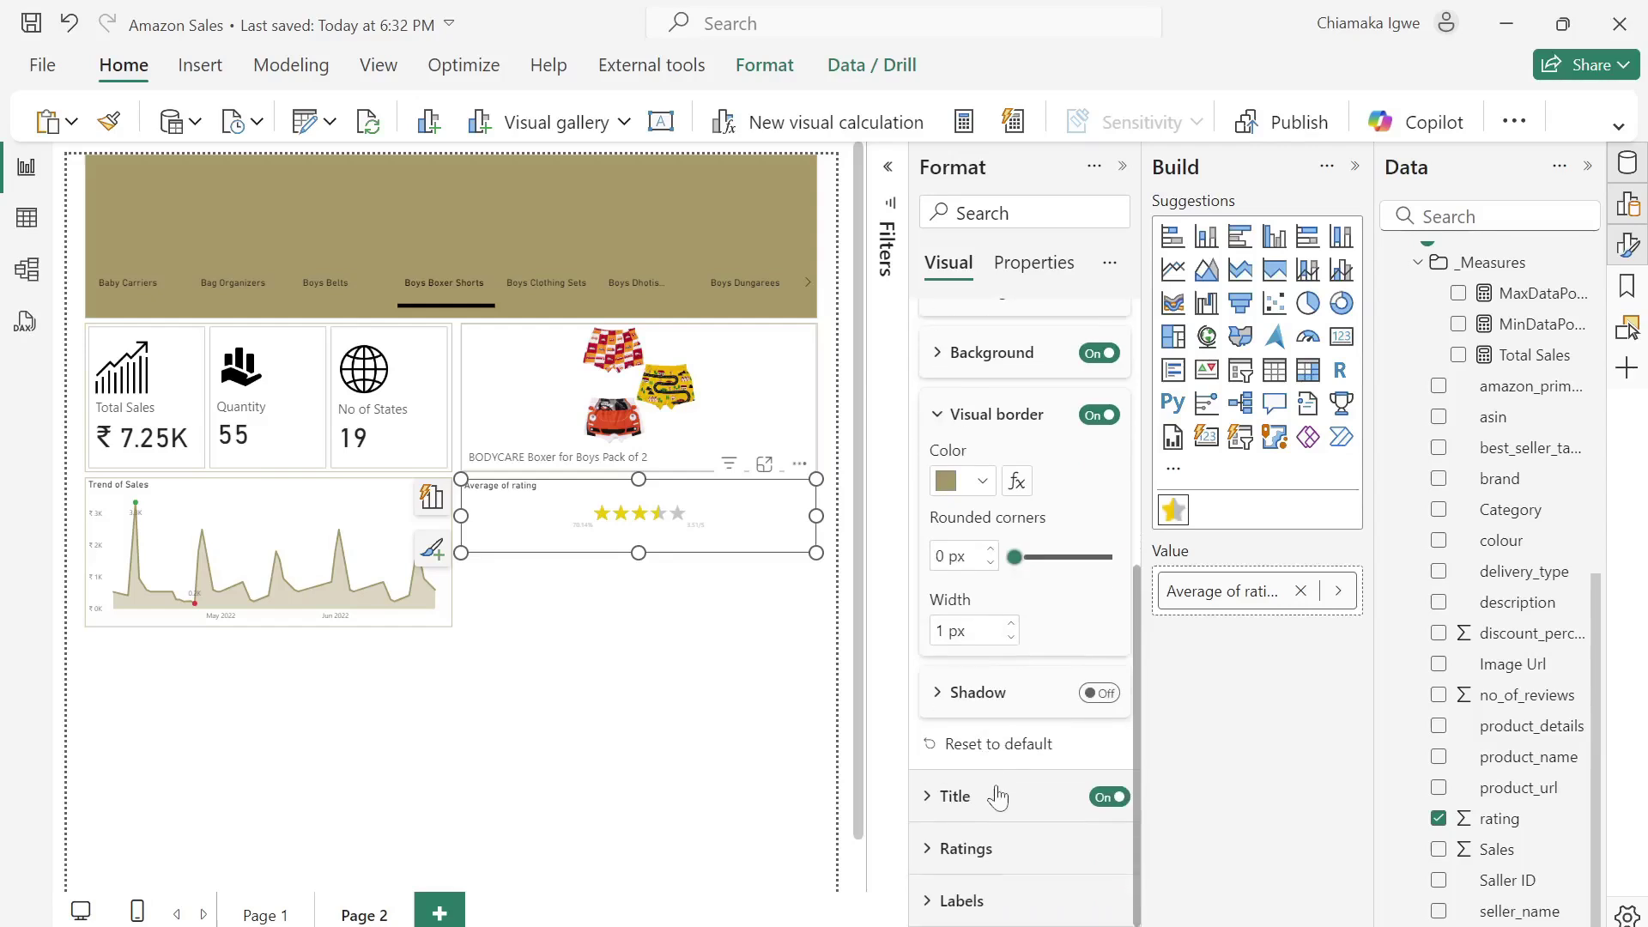
pyautogui.click(927, 900)
pyautogui.scroll(-4, 1064, 789)
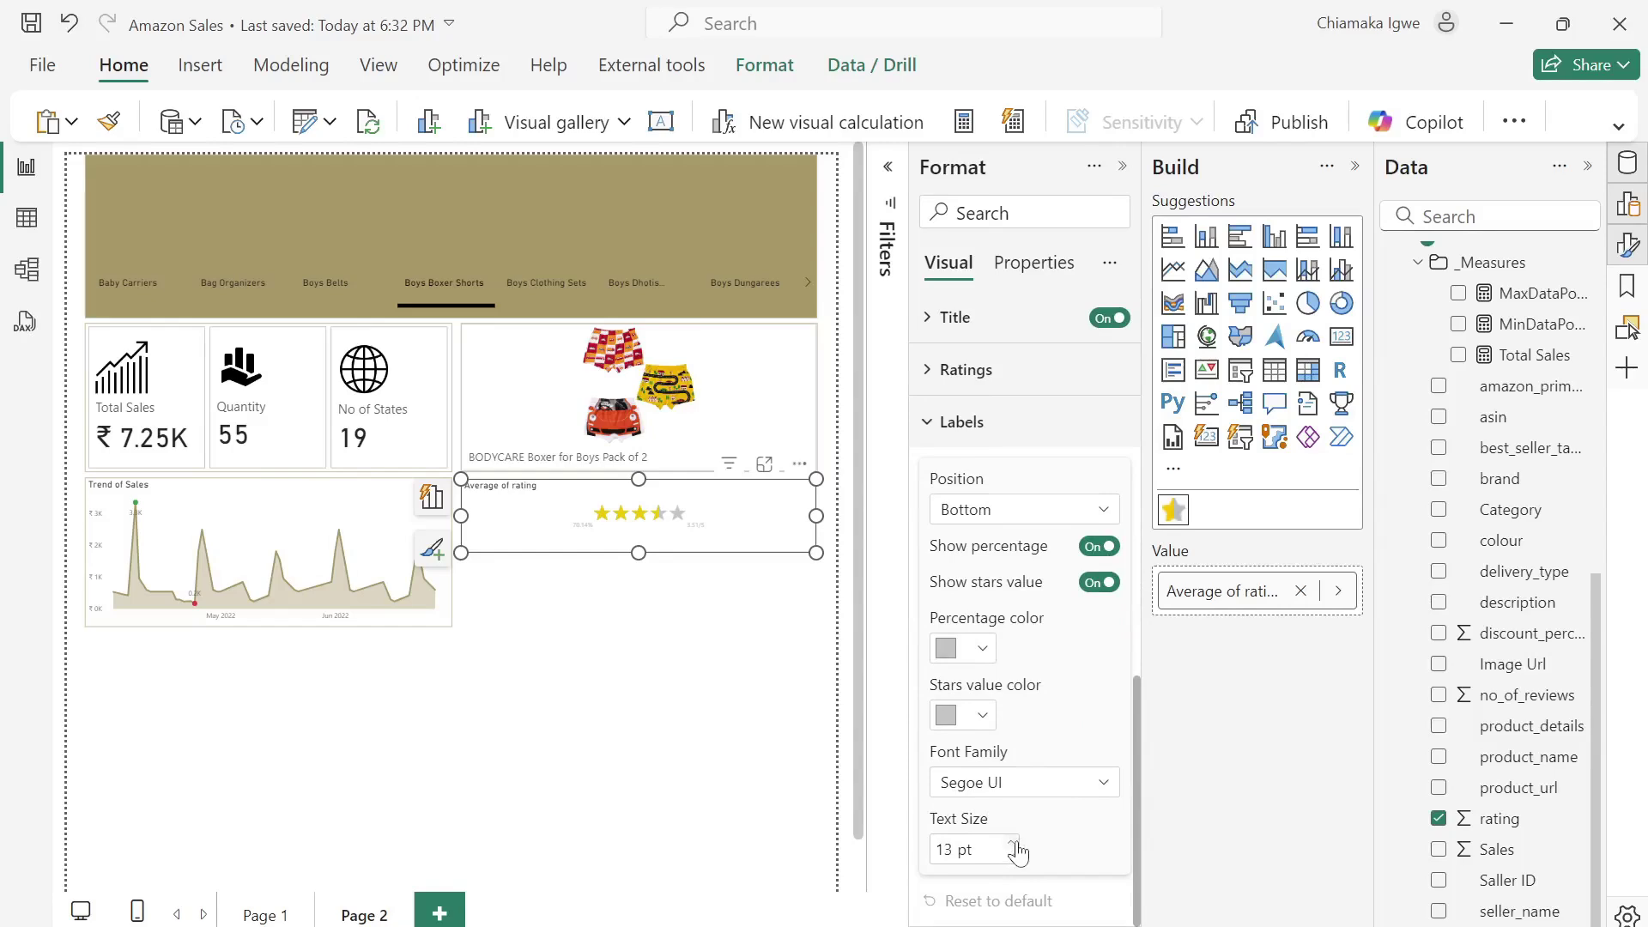
pyautogui.click(717, 823)
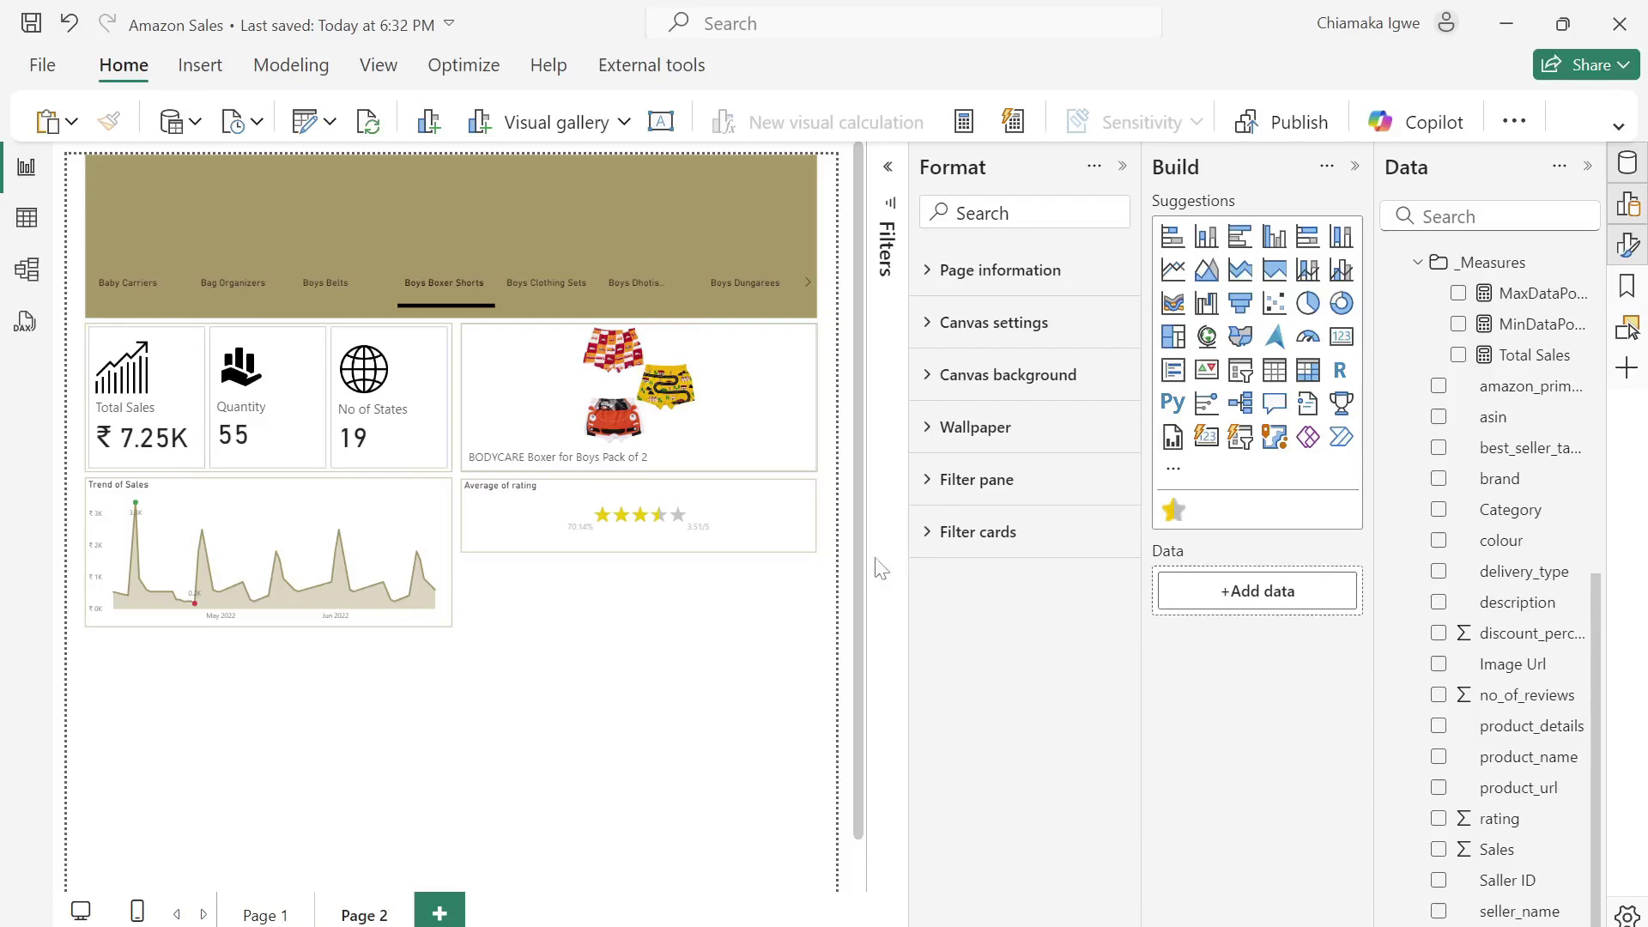
pyautogui.click(1122, 166)
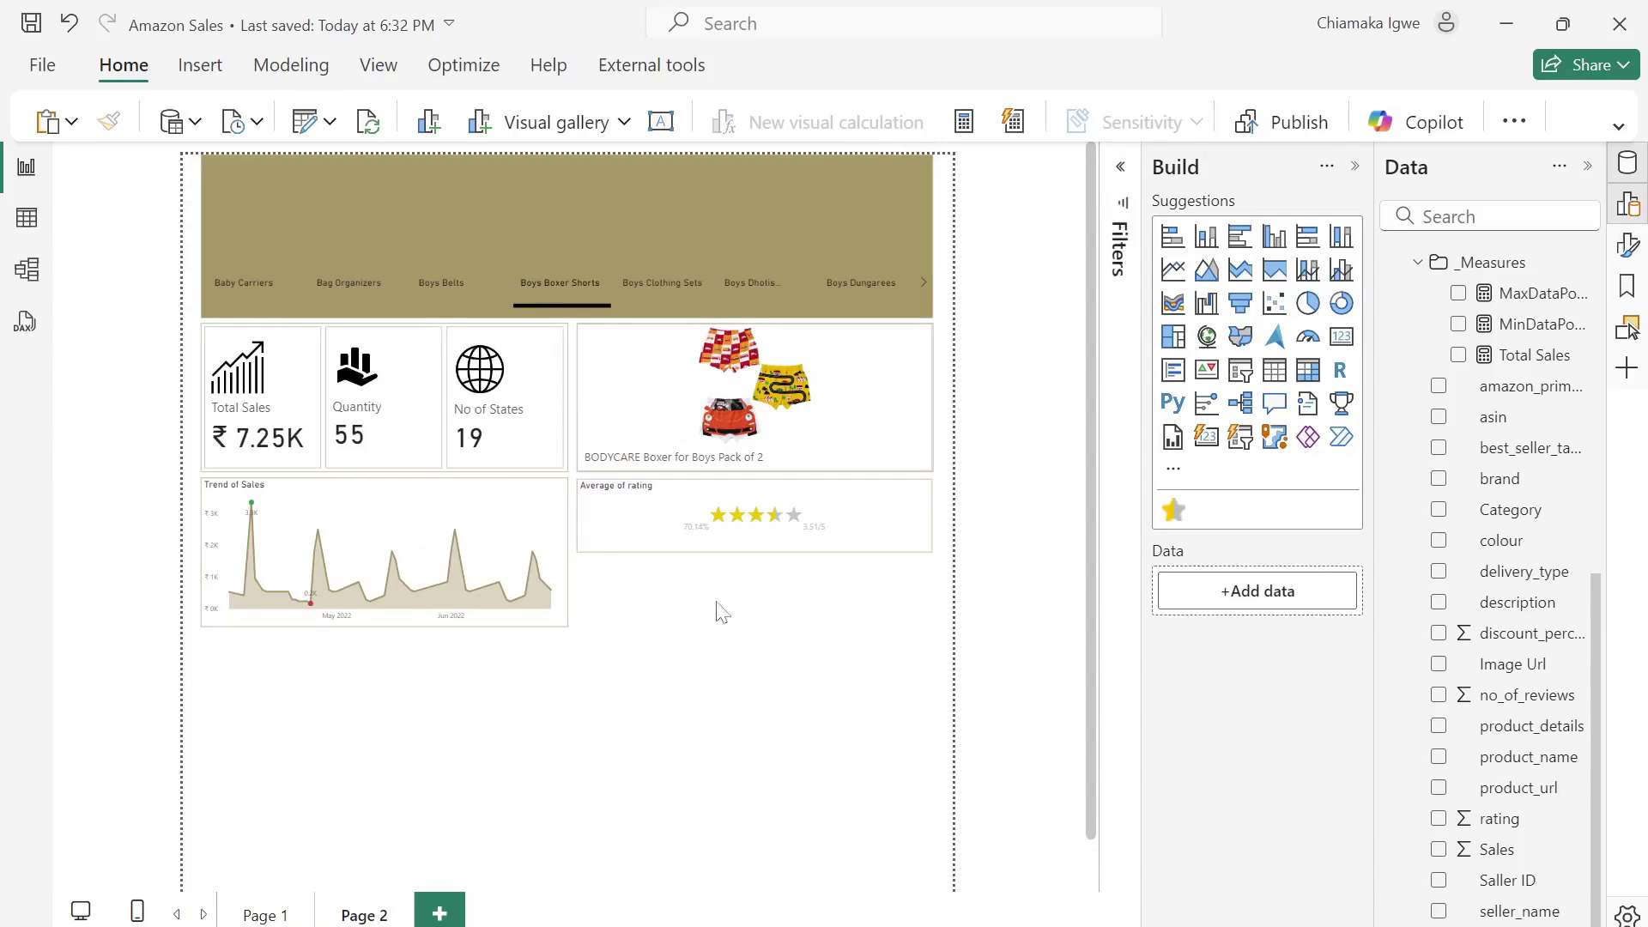
# Add a donut chart and place it beneath the ratings visual, matching its width.
pyautogui.click(1340, 304)
pyautogui.moveTo(342, 800); pyautogui.dragTo(765, 671)
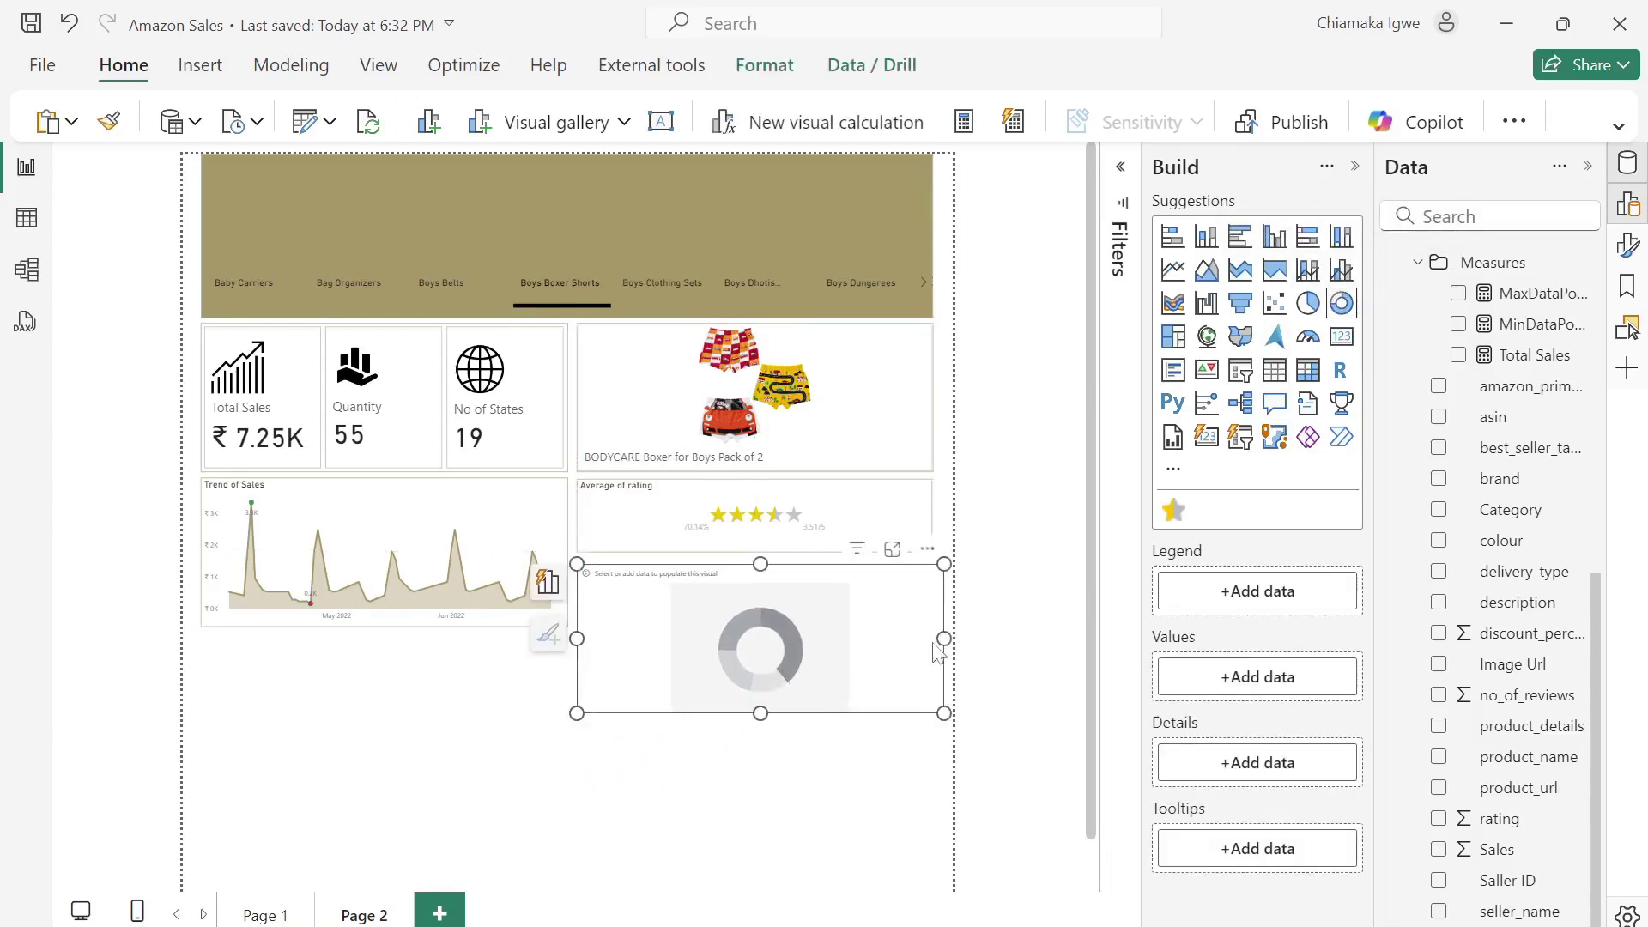
pyautogui.moveTo(938, 638); pyautogui.dragTo(932, 638)
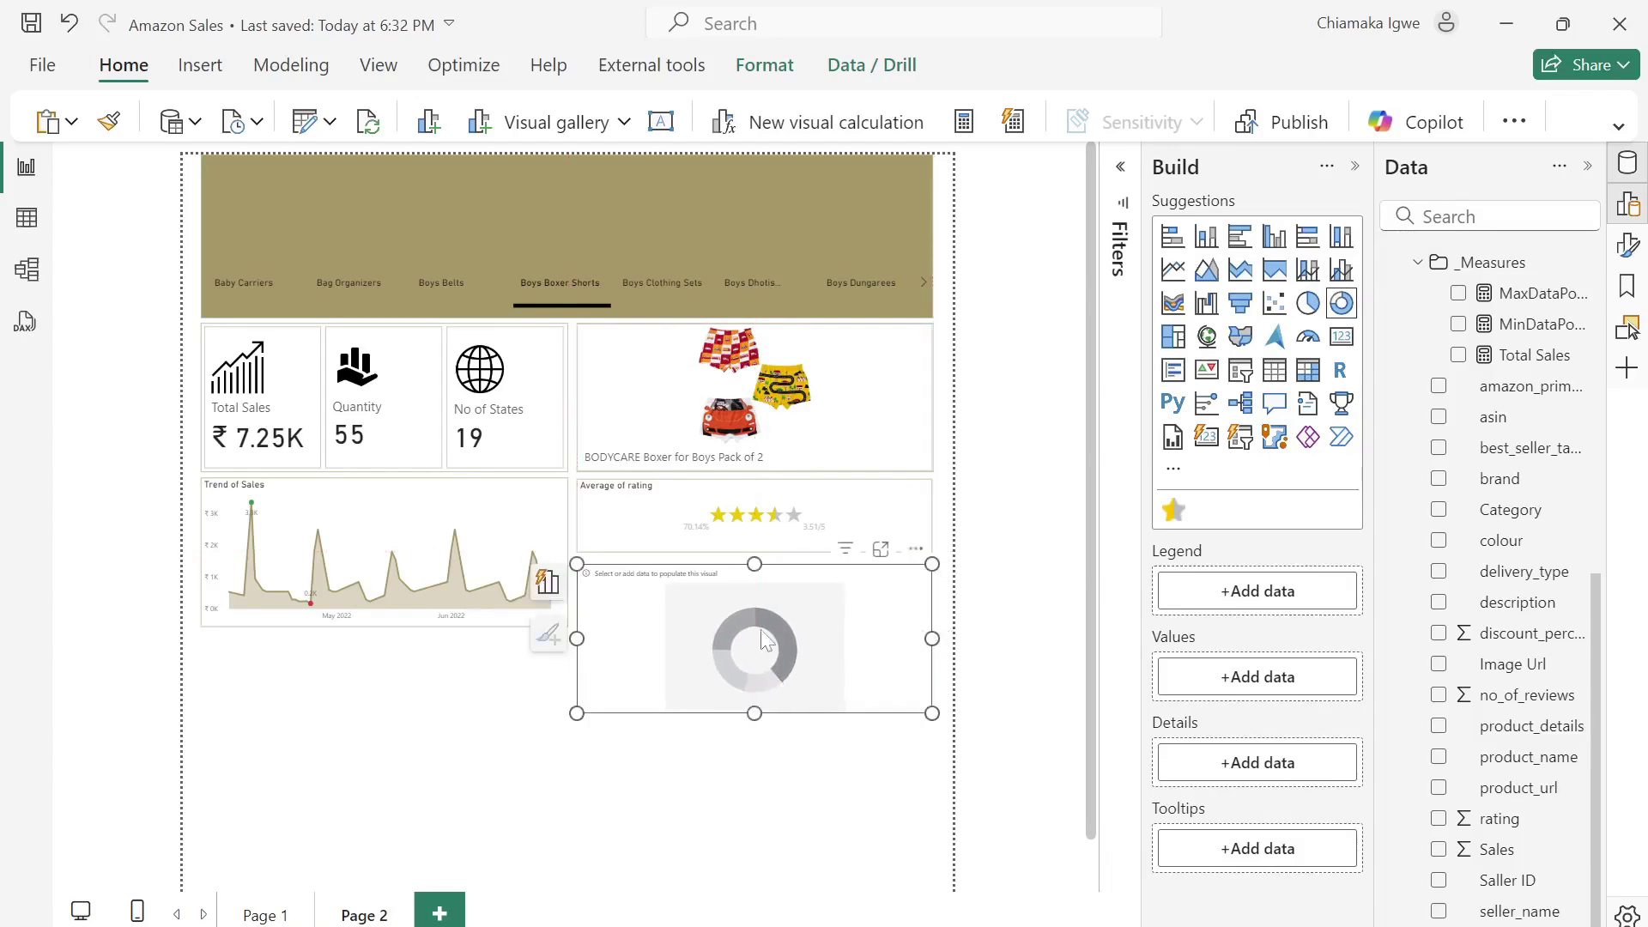
# Make the Trend of Sales chart taller and the empty donut chart shorter so that their bottom edges line up.
pyautogui.click(481, 627)
pyautogui.moveTo(384, 628); pyautogui.dragTo(380, 712)
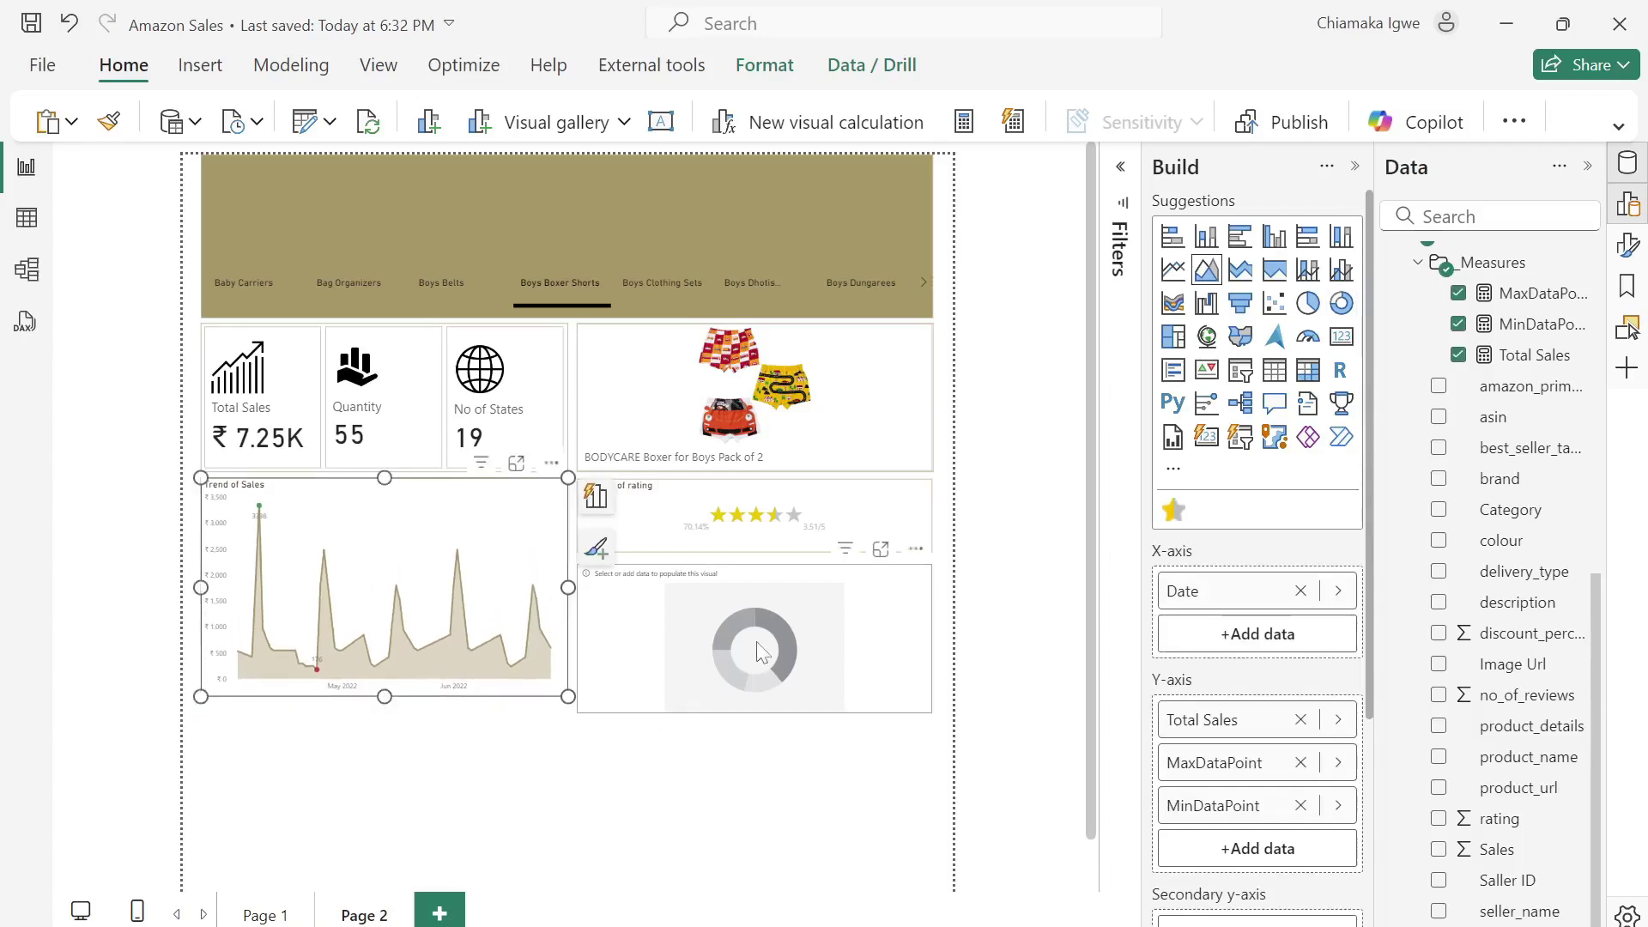
pyautogui.click(740, 709)
pyautogui.moveTo(753, 713); pyautogui.dragTo(753, 687)
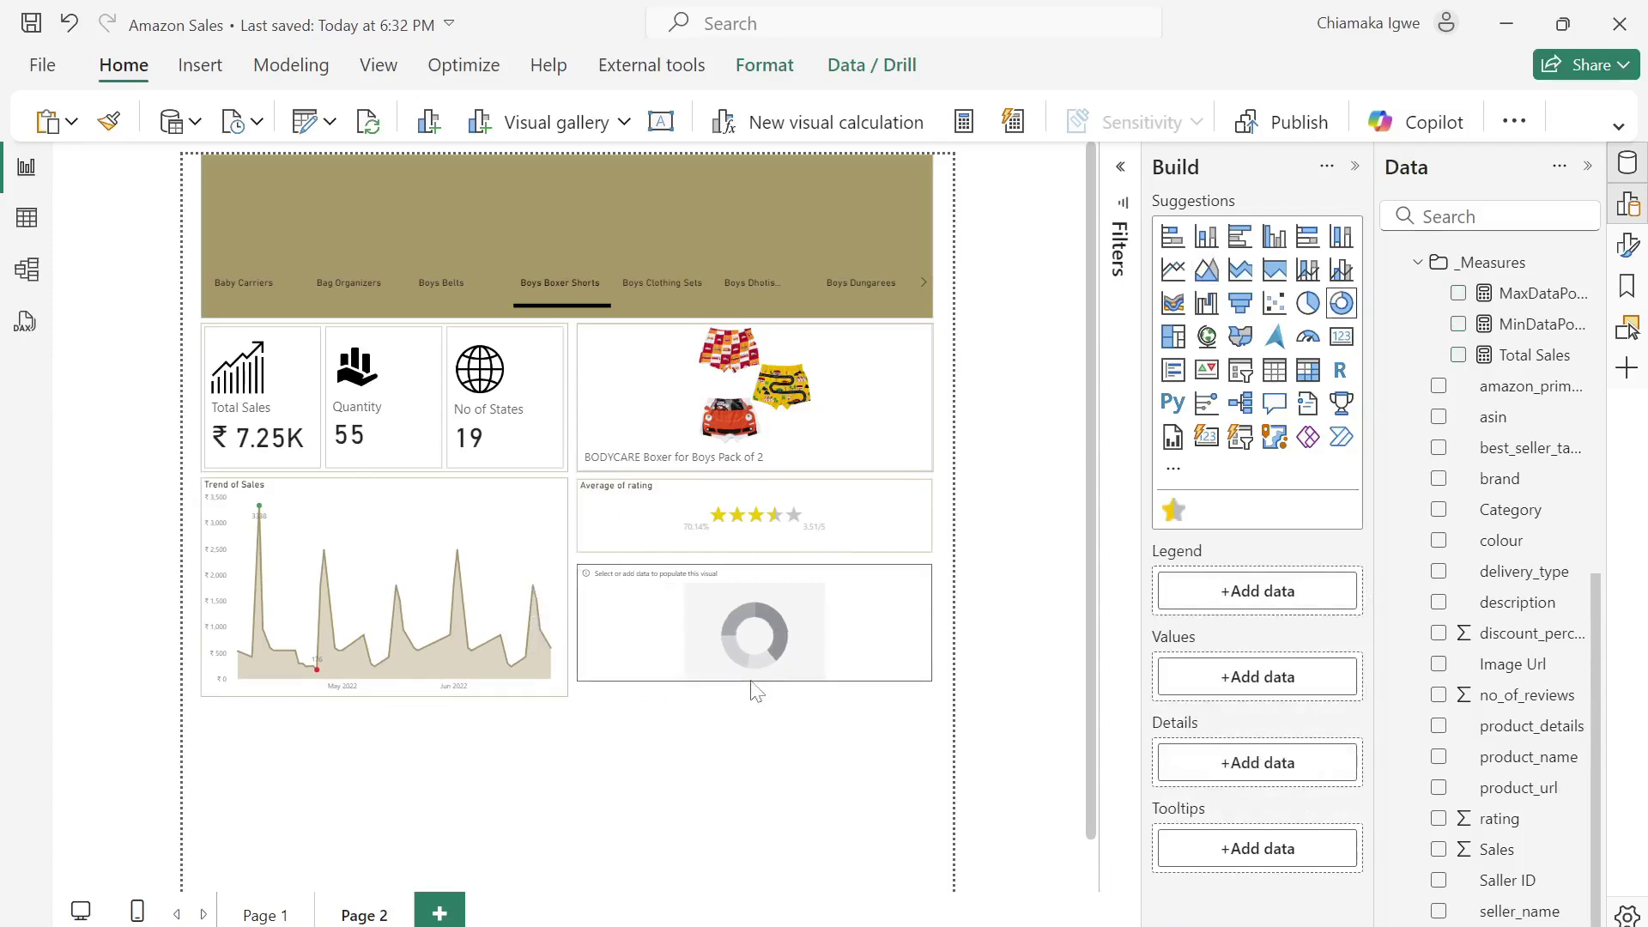
pyautogui.click(556, 691)
pyautogui.moveTo(381, 696); pyautogui.dragTo(383, 681)
# Populate the donut chart with Total Sales as values and delivery_type as legend.
pyautogui.click(805, 665)
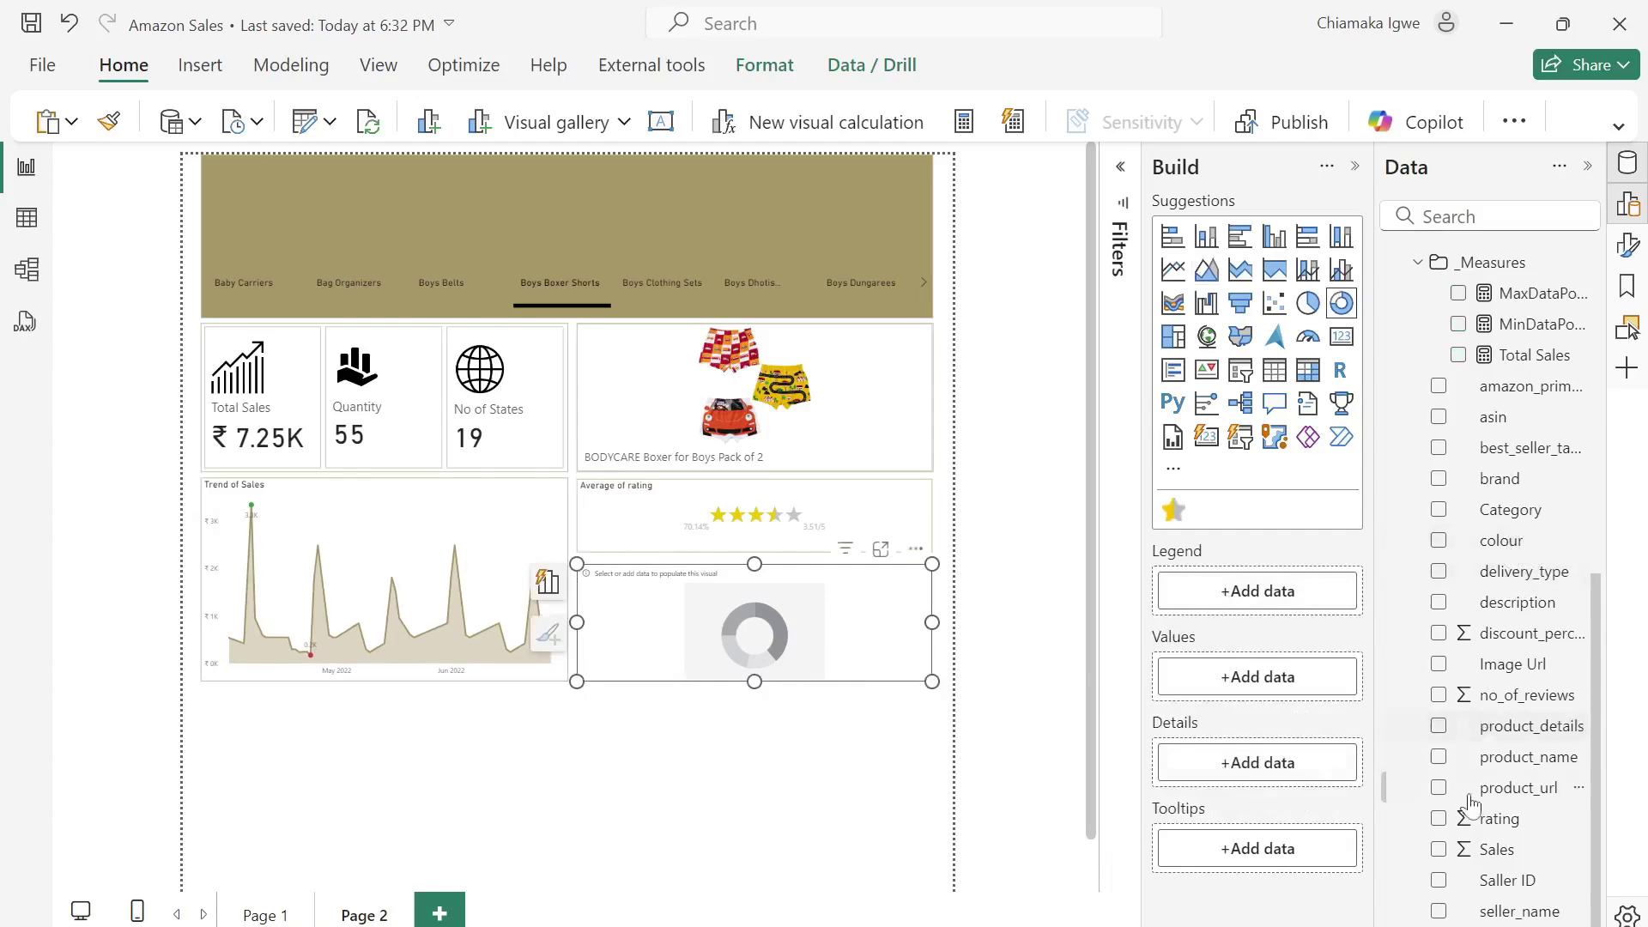
pyautogui.click(1457, 358)
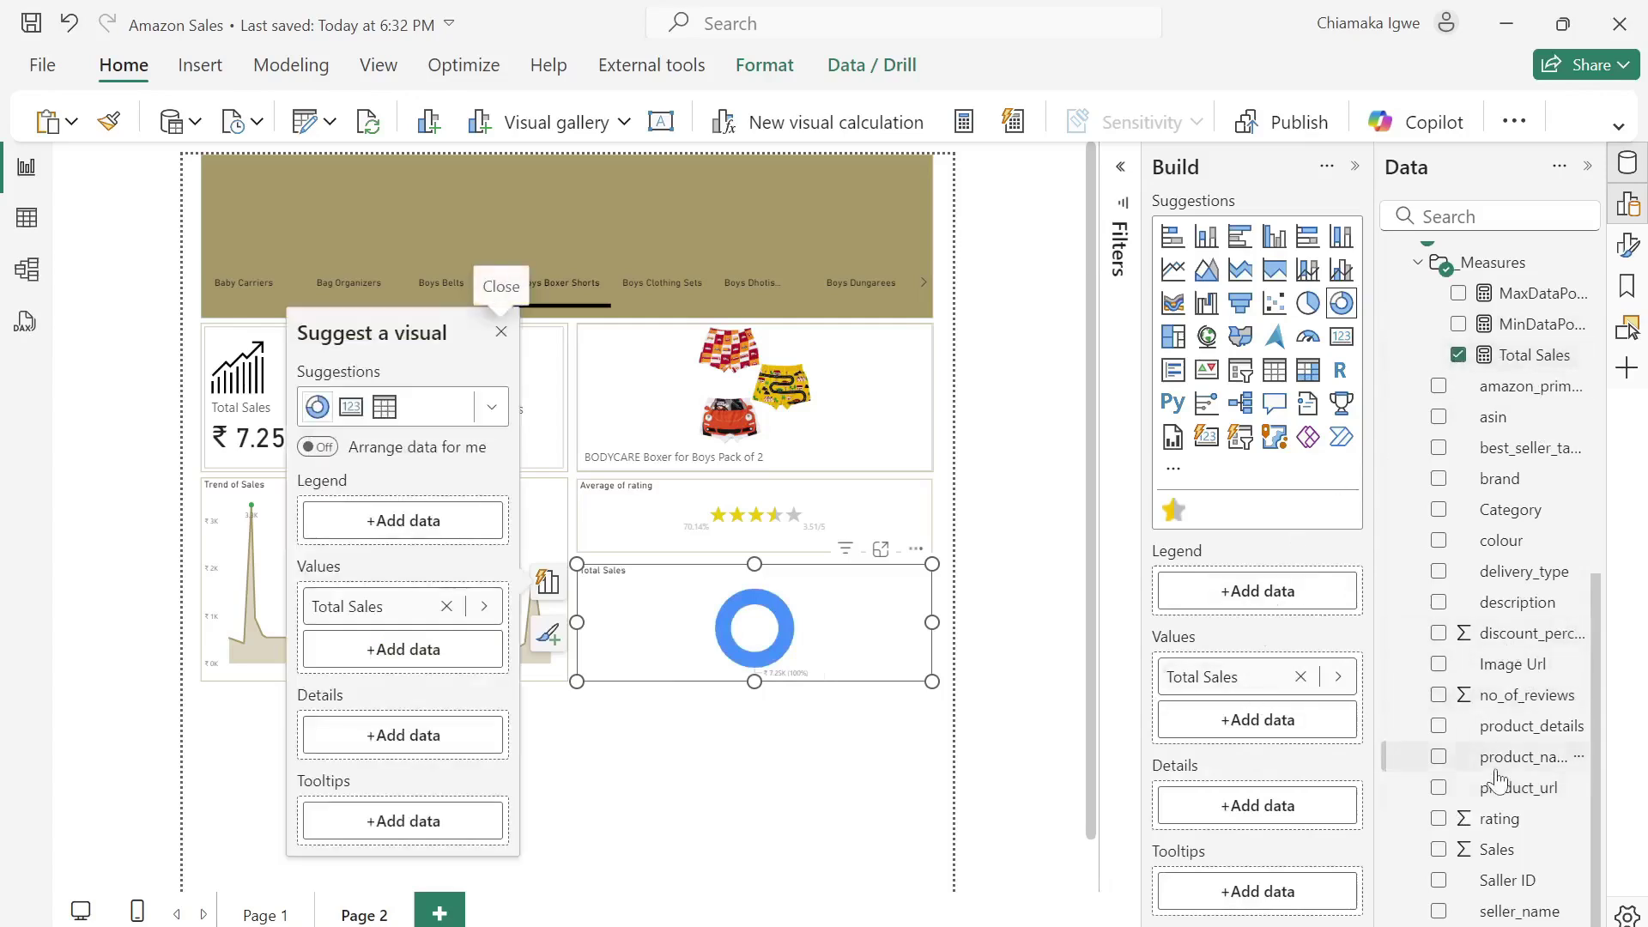
pyautogui.click(1441, 573)
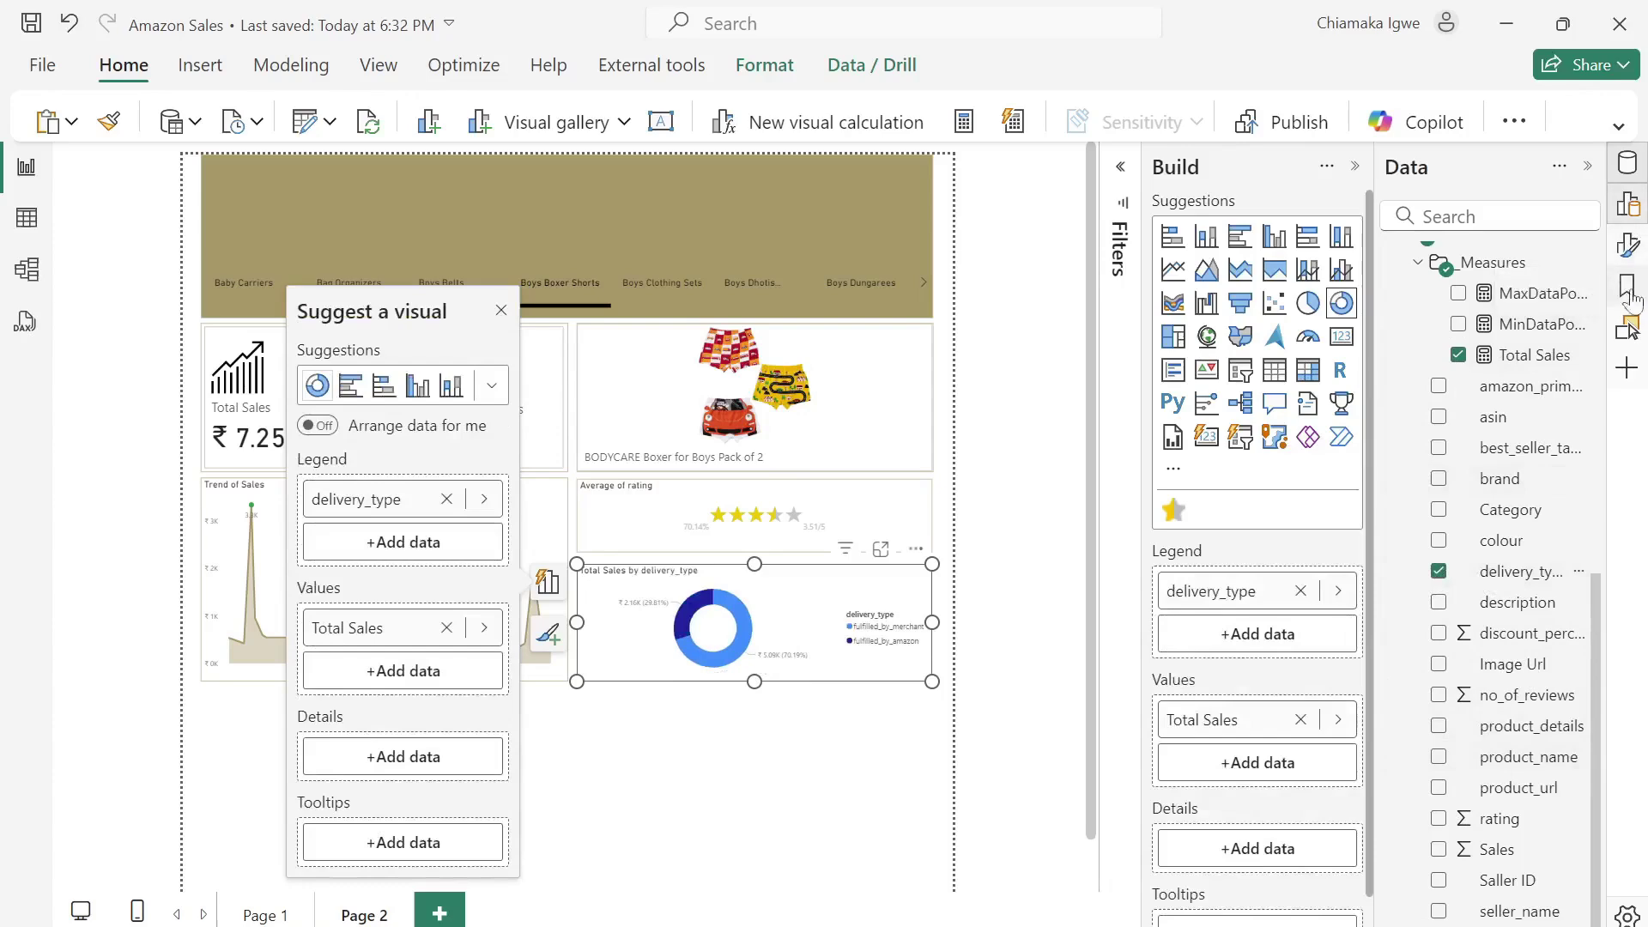
# Set the donut chart's detail label contents to Percent of total.
pyautogui.click(1631, 247)
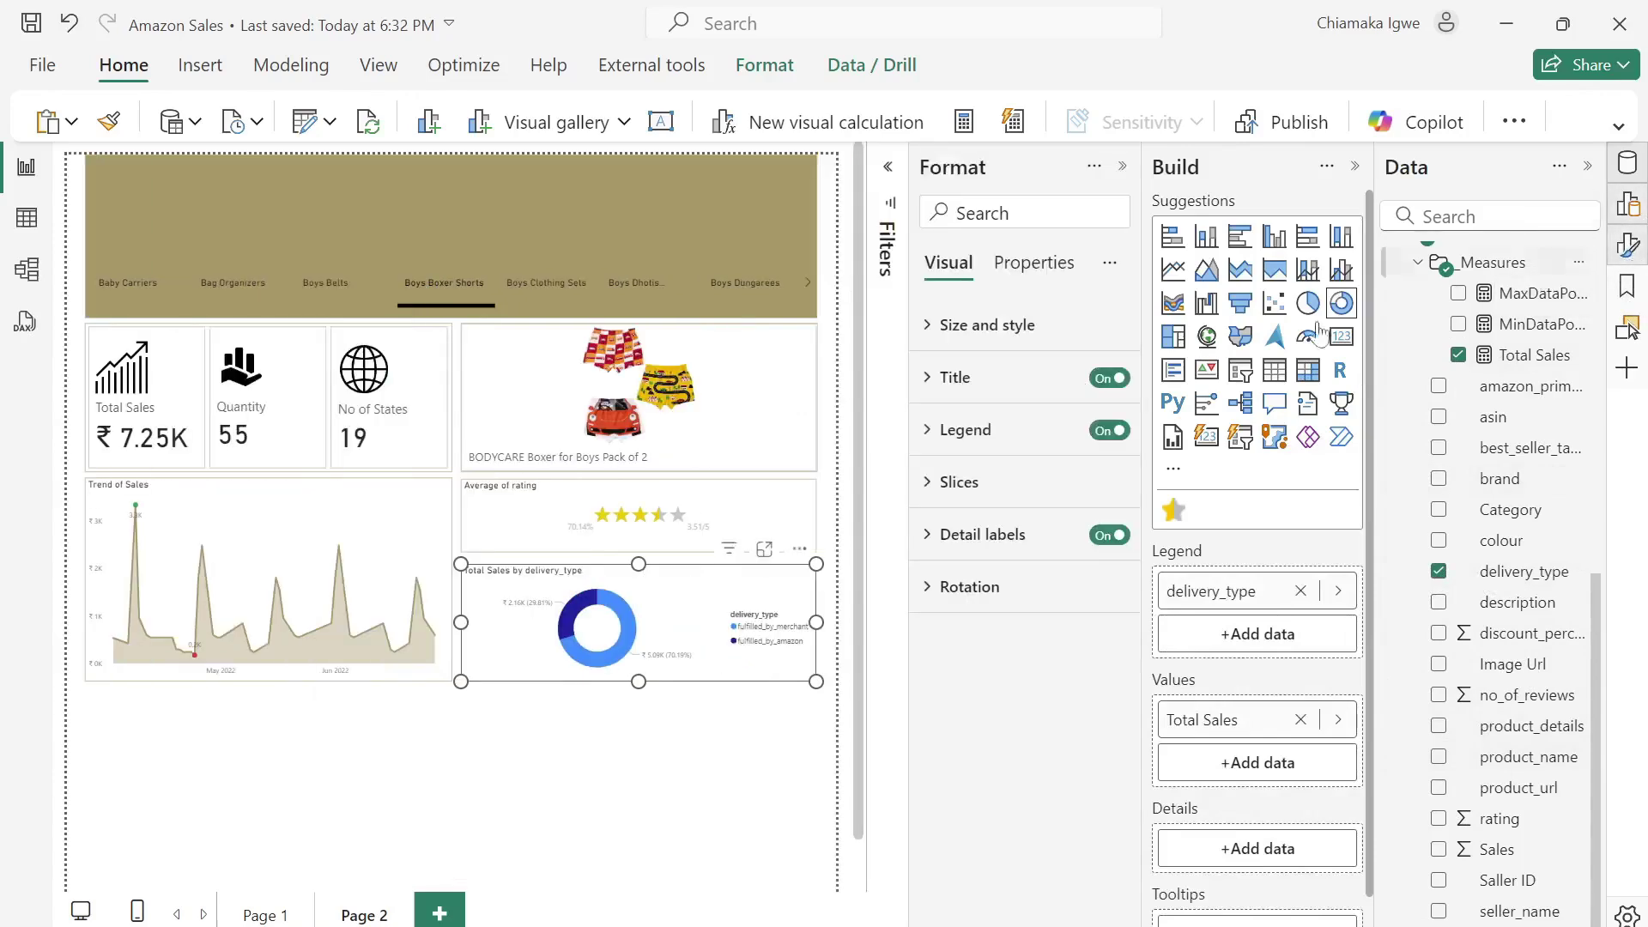
pyautogui.click(932, 534)
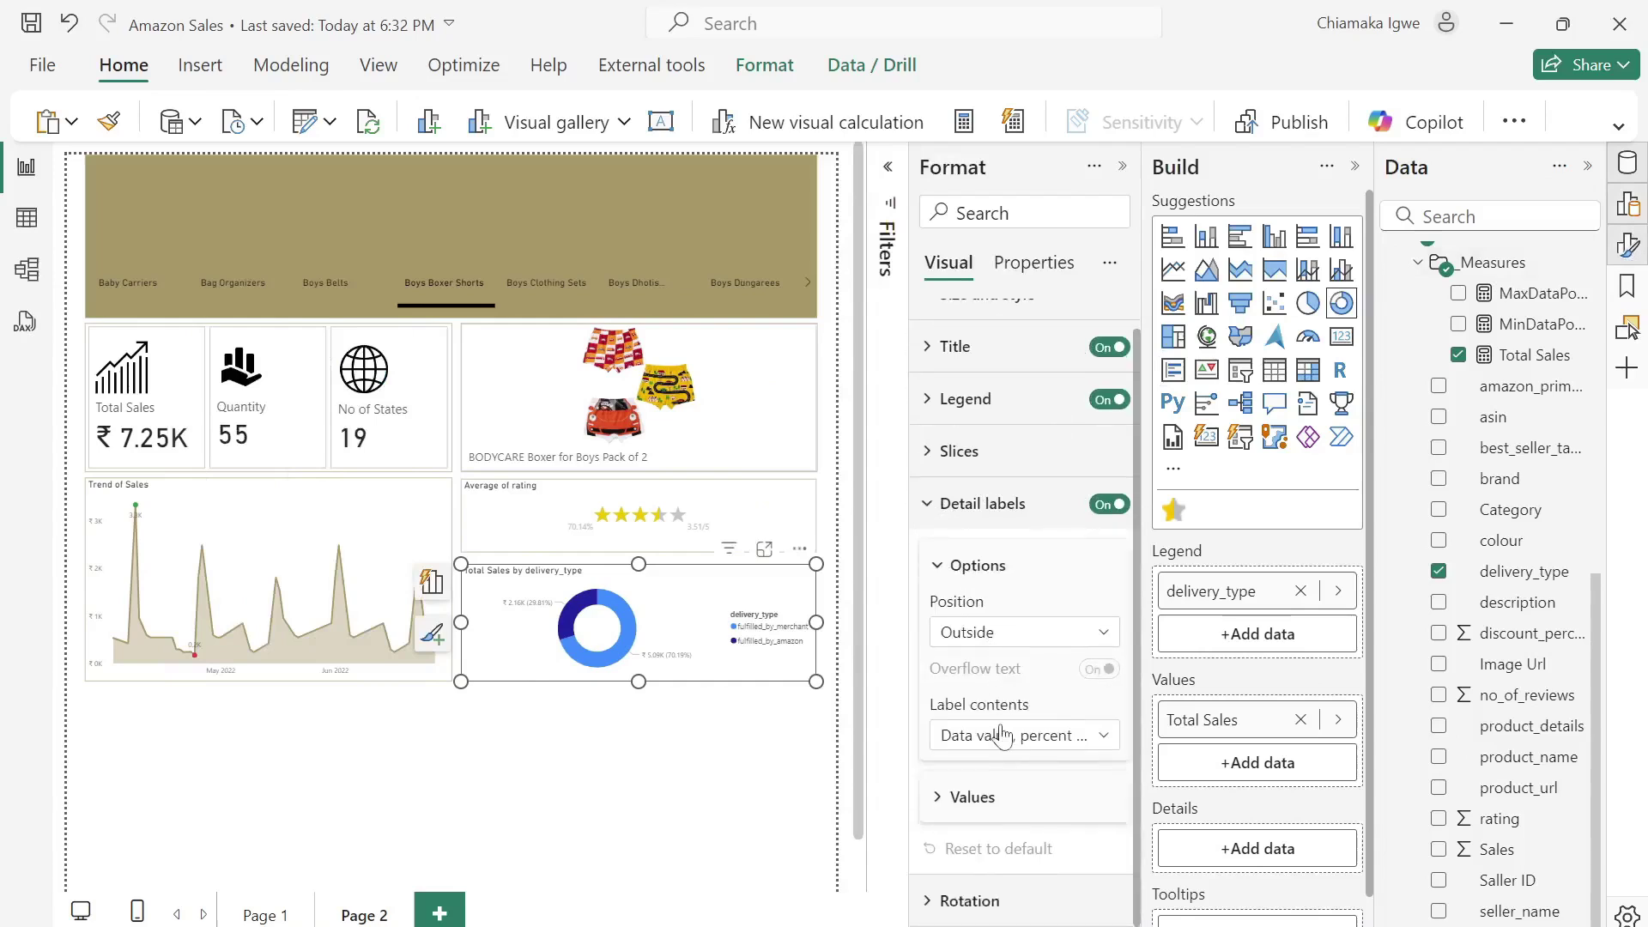
pyautogui.click(1010, 738)
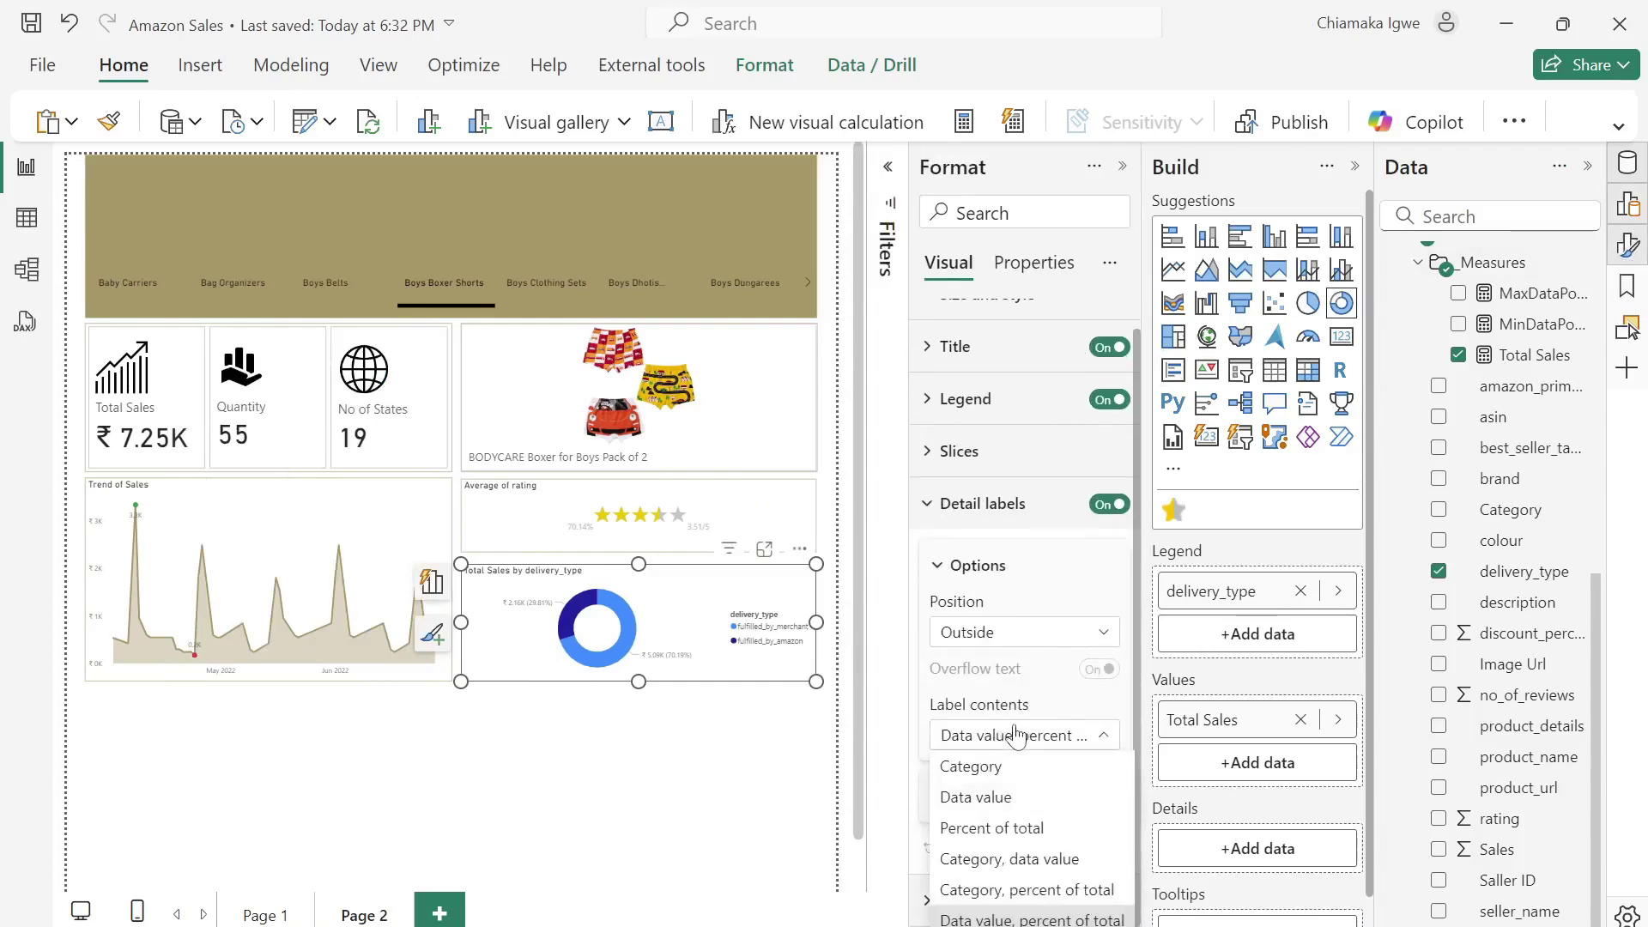
pyautogui.click(998, 829)
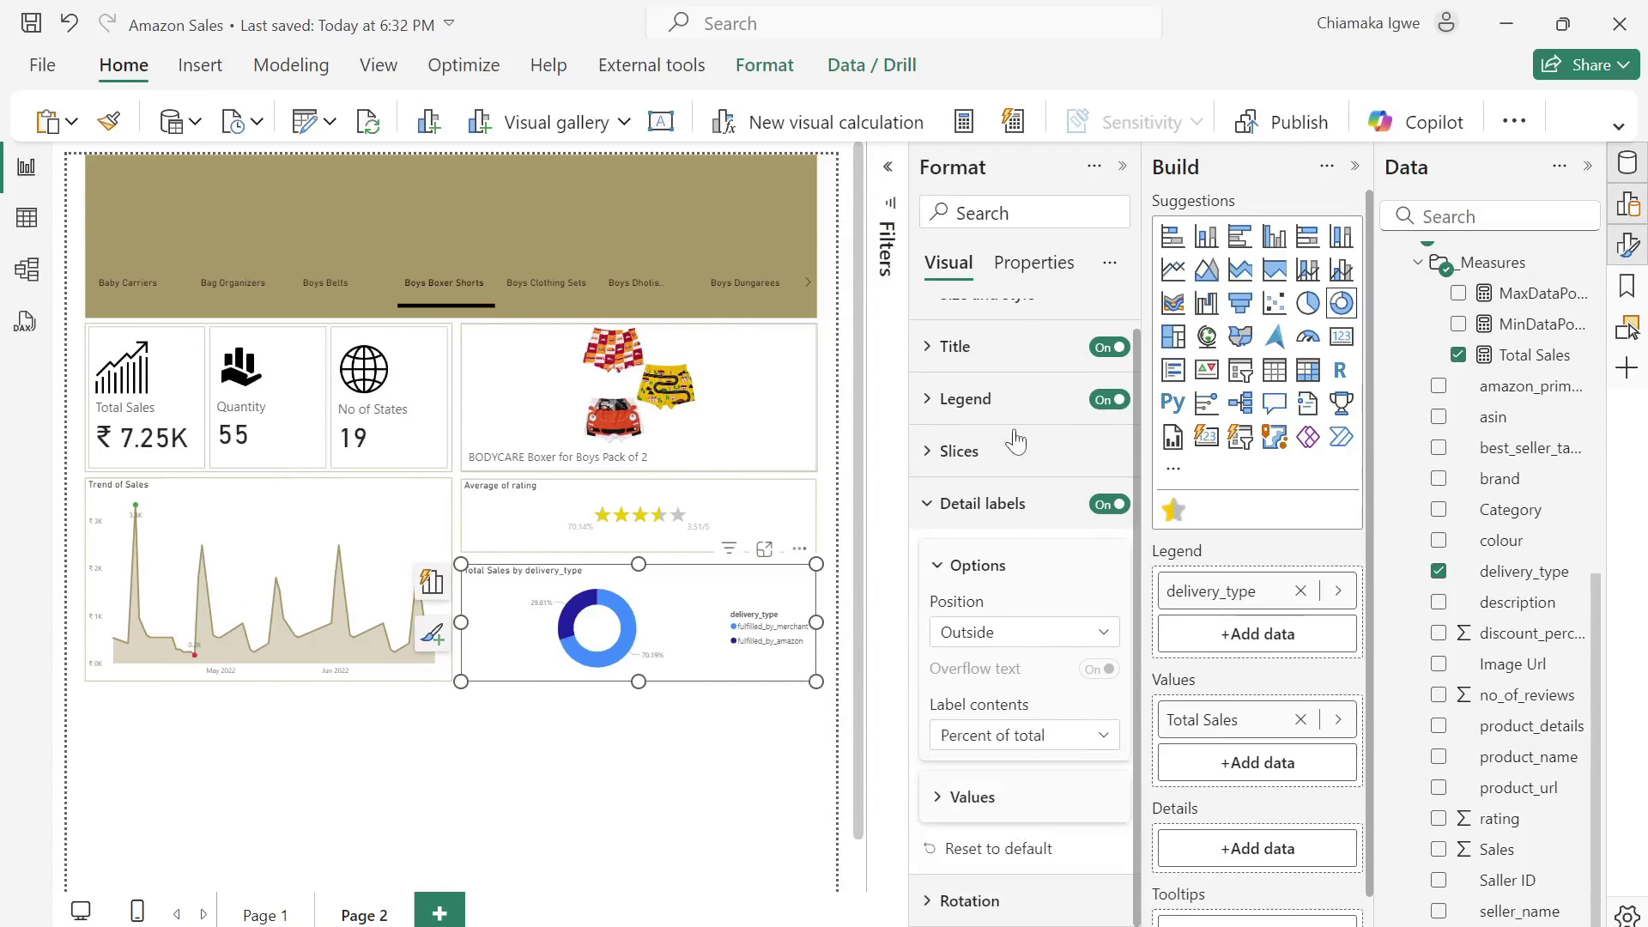
# Position the donut chart's legend at Bottom center and turn off the legend title.
pyautogui.click(944, 415)
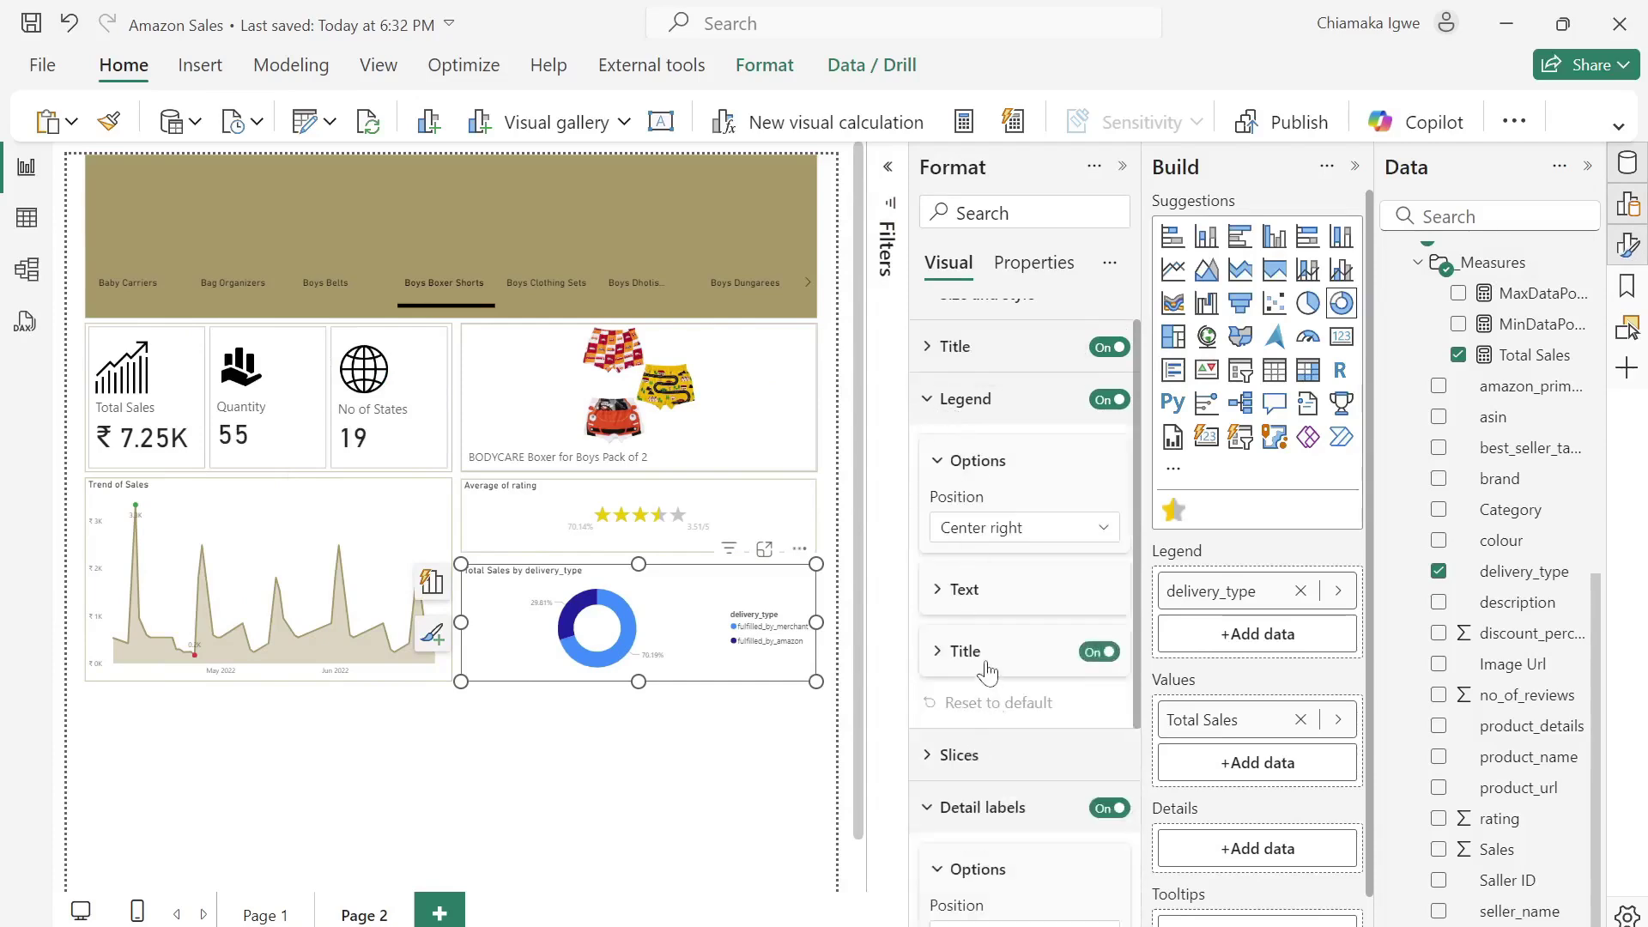
pyautogui.click(980, 527)
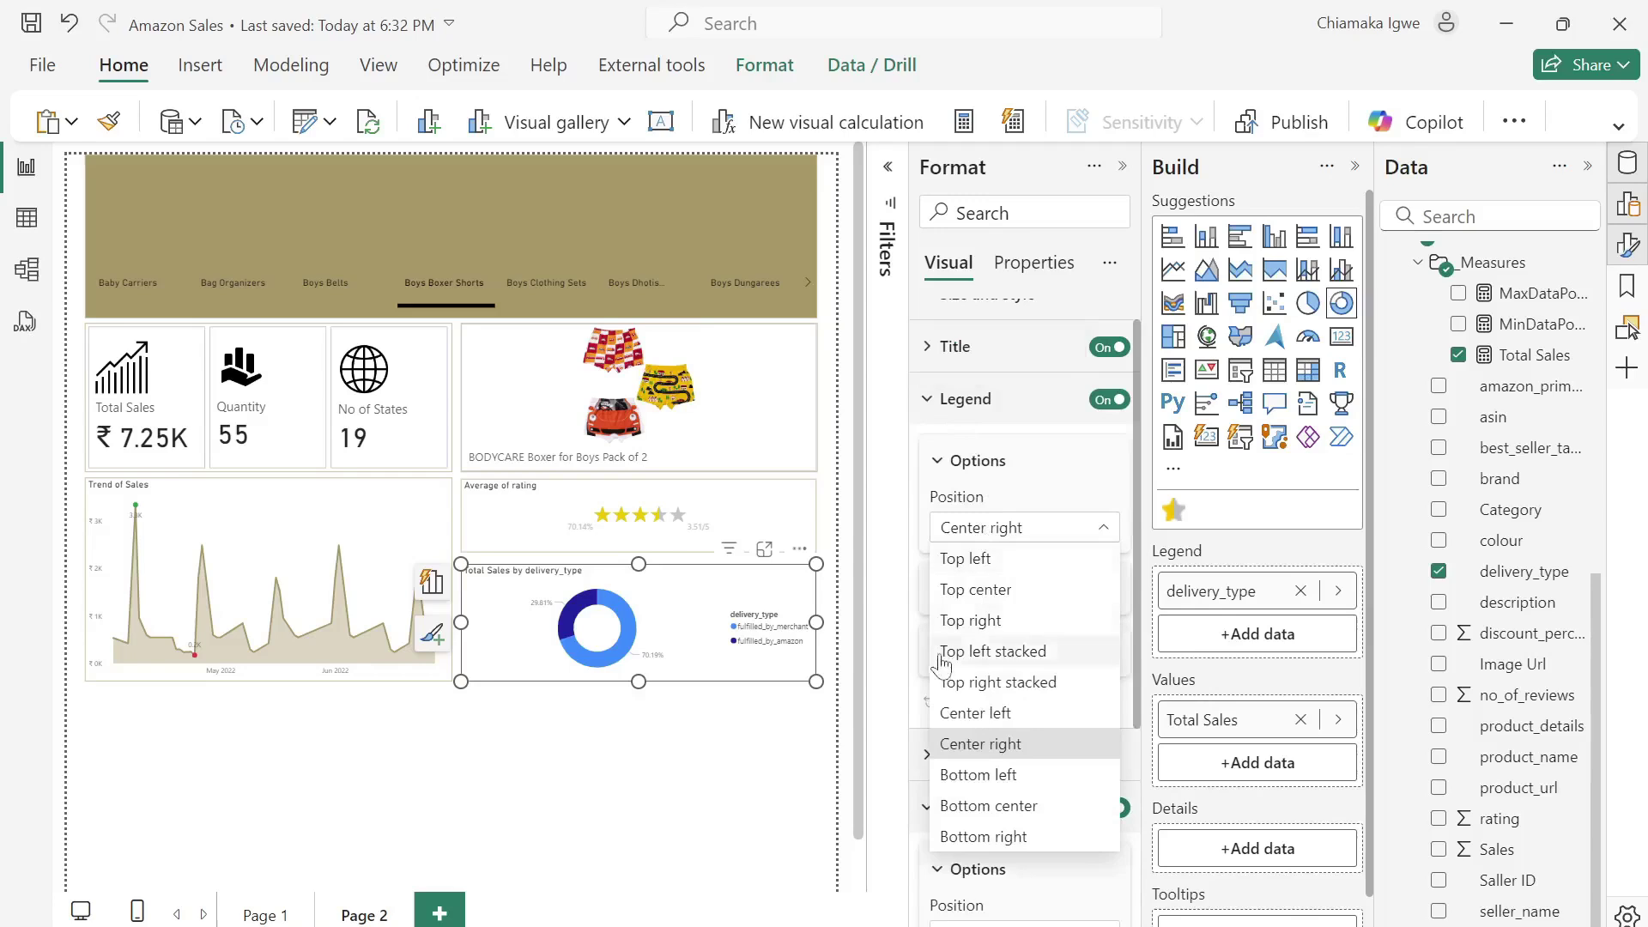
pyautogui.click(996, 806)
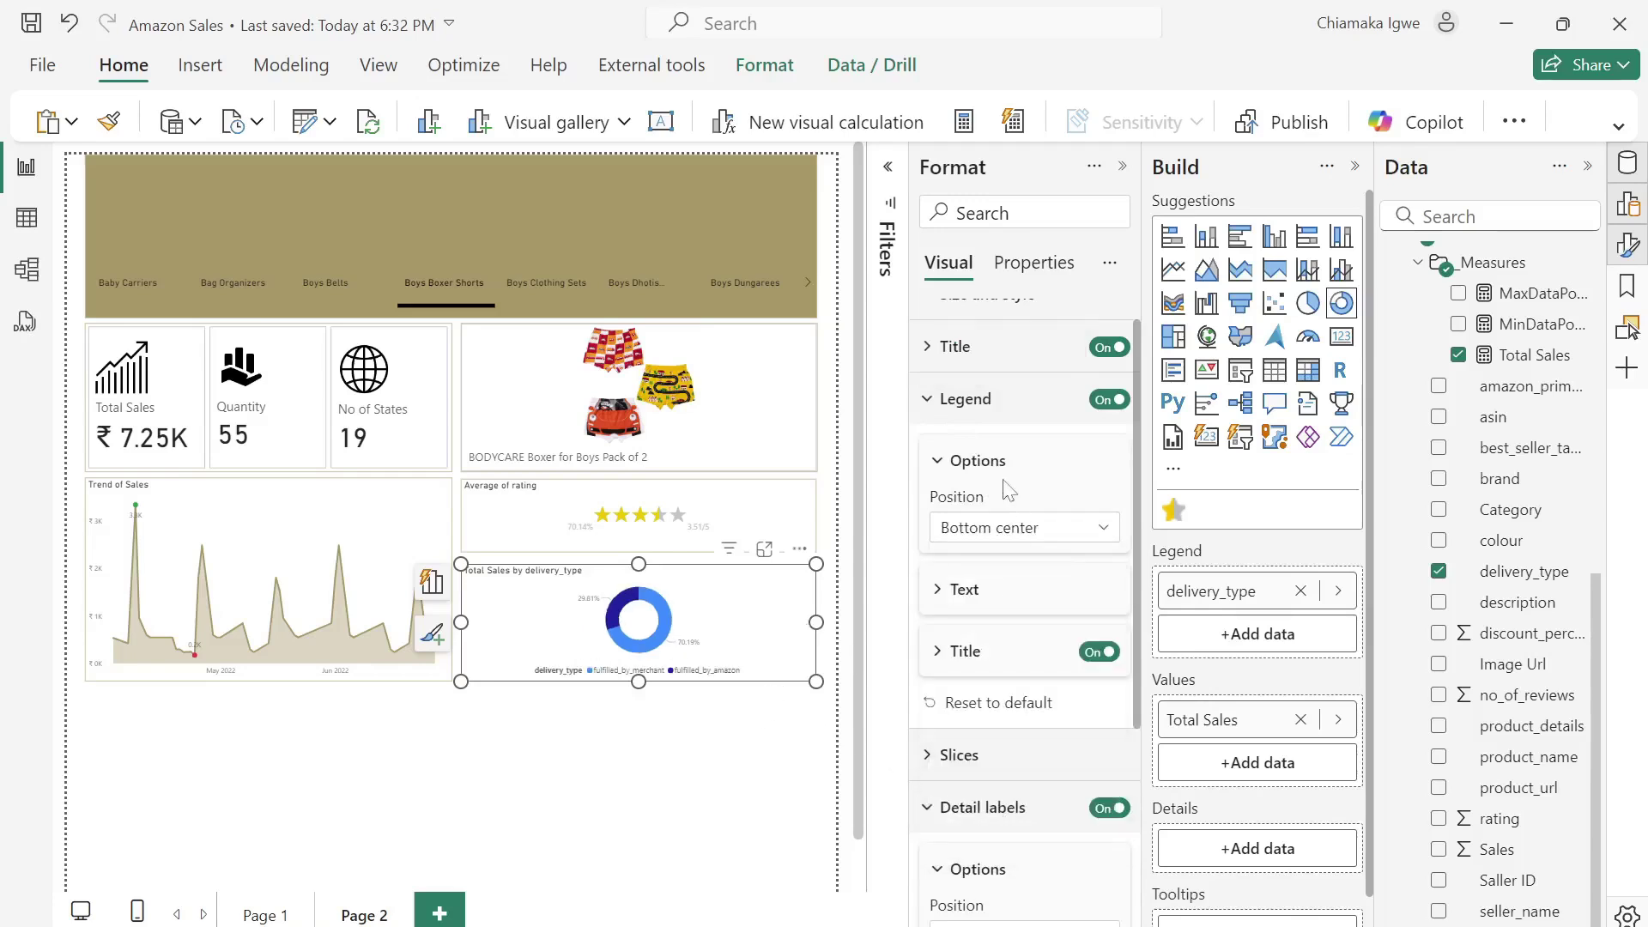
pyautogui.click(1096, 654)
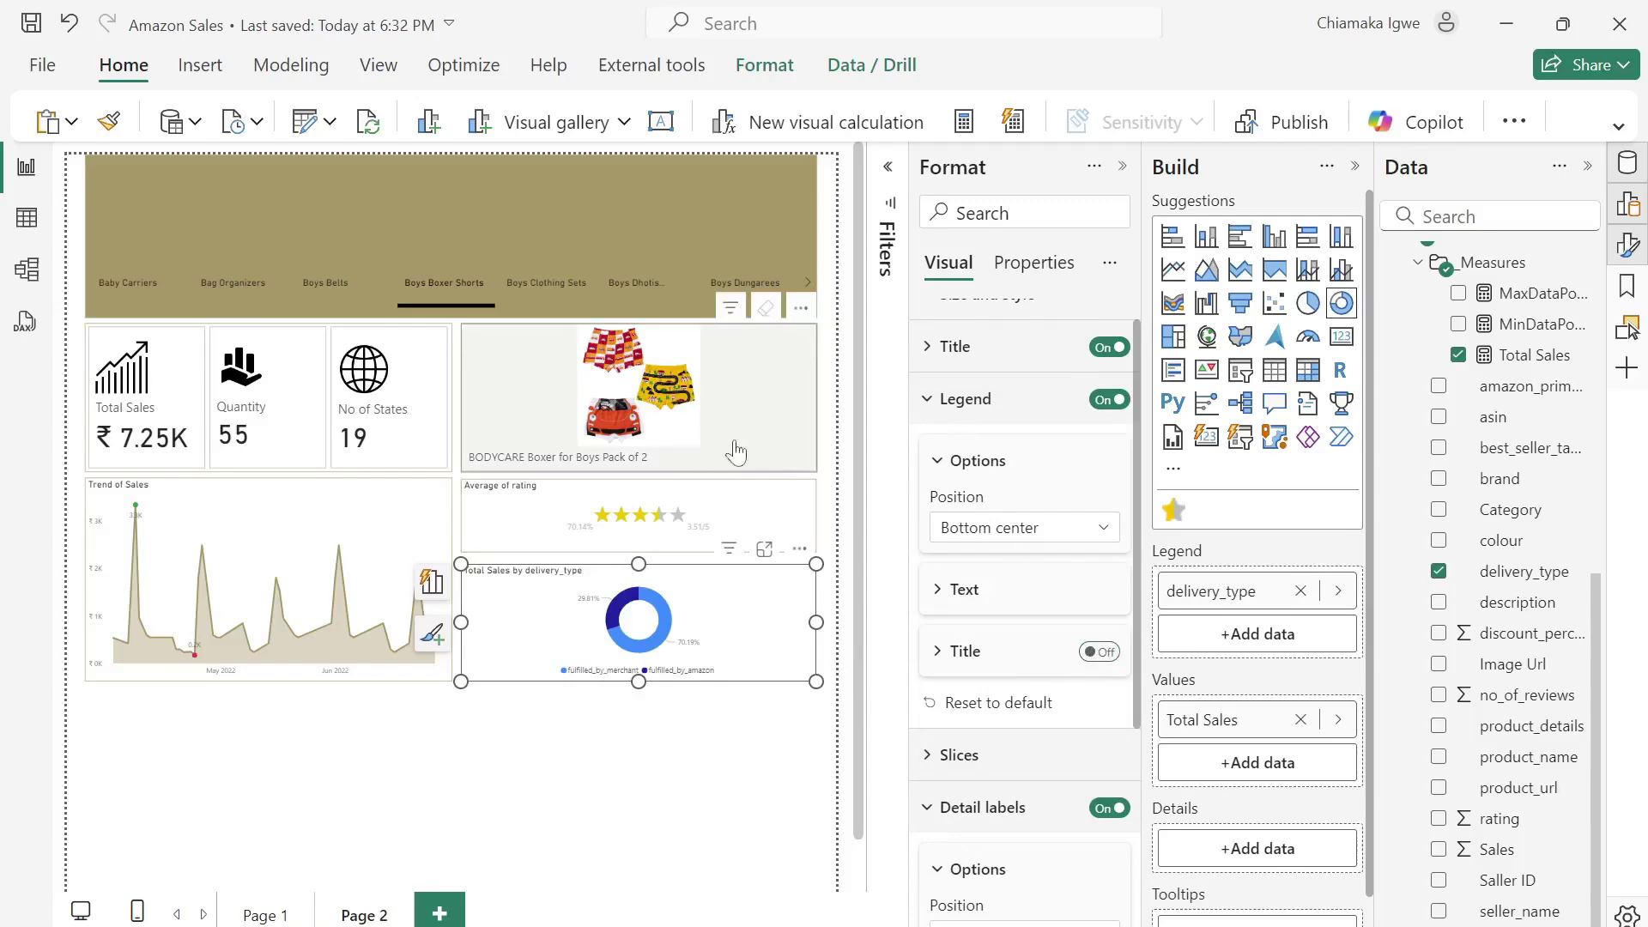
# Color the donut's fulfilled_by_merchant slice with the banner's olive and the fulfilled_by_amazon slice light gray.
pyautogui.click(935, 755)
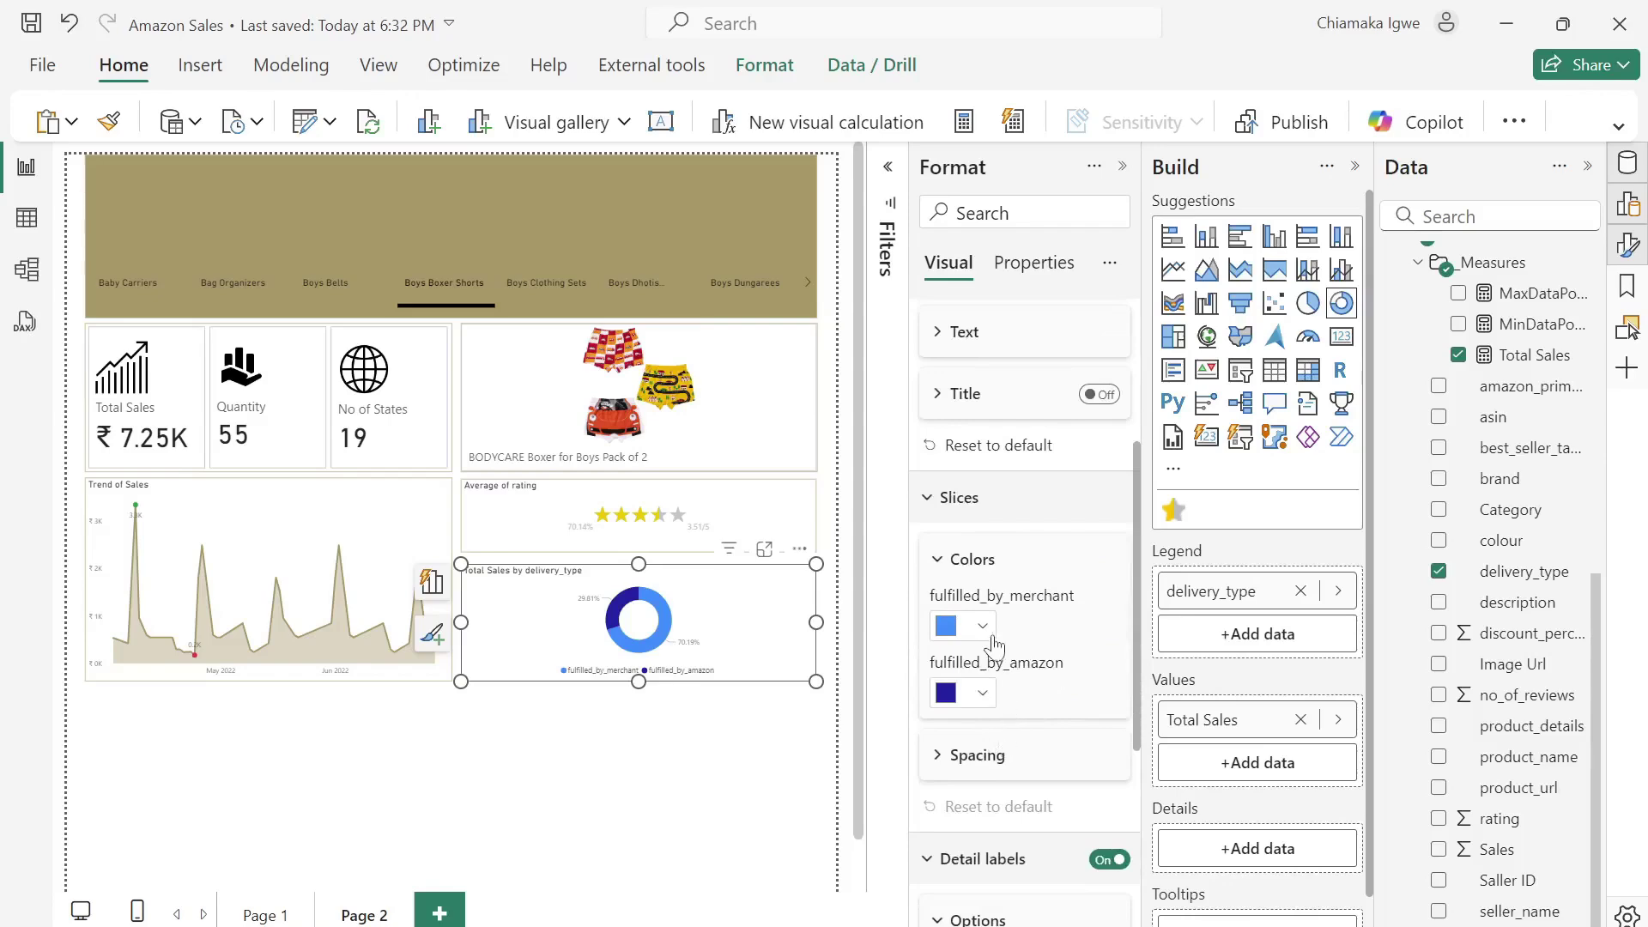
pyautogui.click(982, 626)
pyautogui.click(968, 520)
pyautogui.click(983, 692)
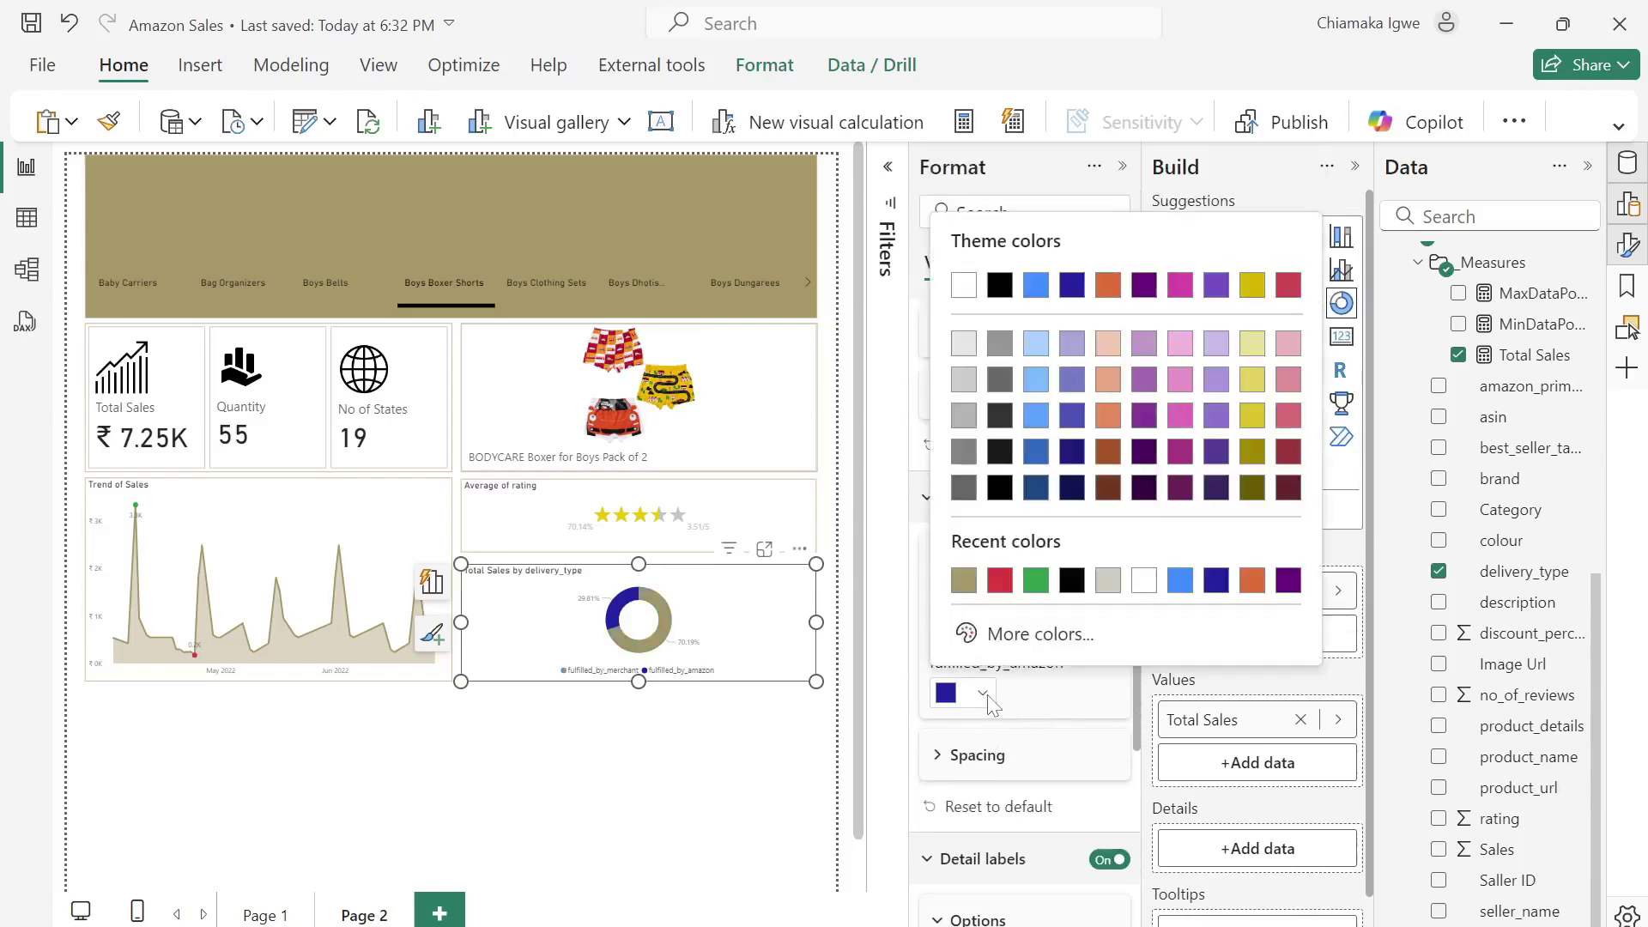
pyautogui.click(1105, 592)
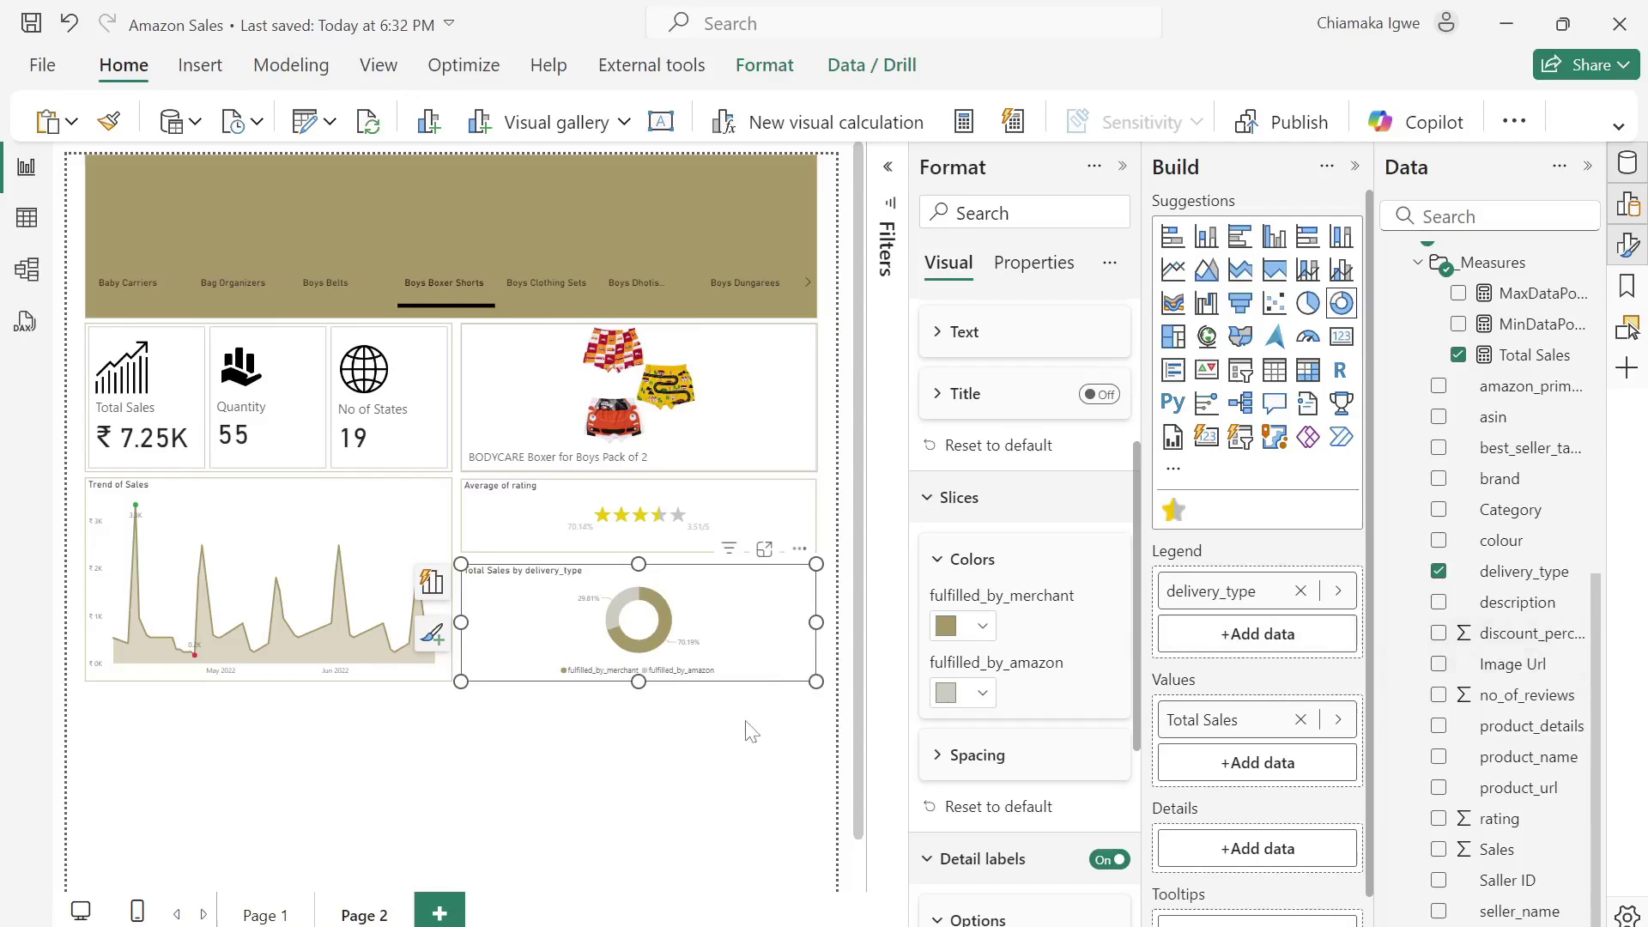
# Turn on the donut chart's visual border and color it the banner's olive.
pyautogui.scroll(-4, 1106, 747)
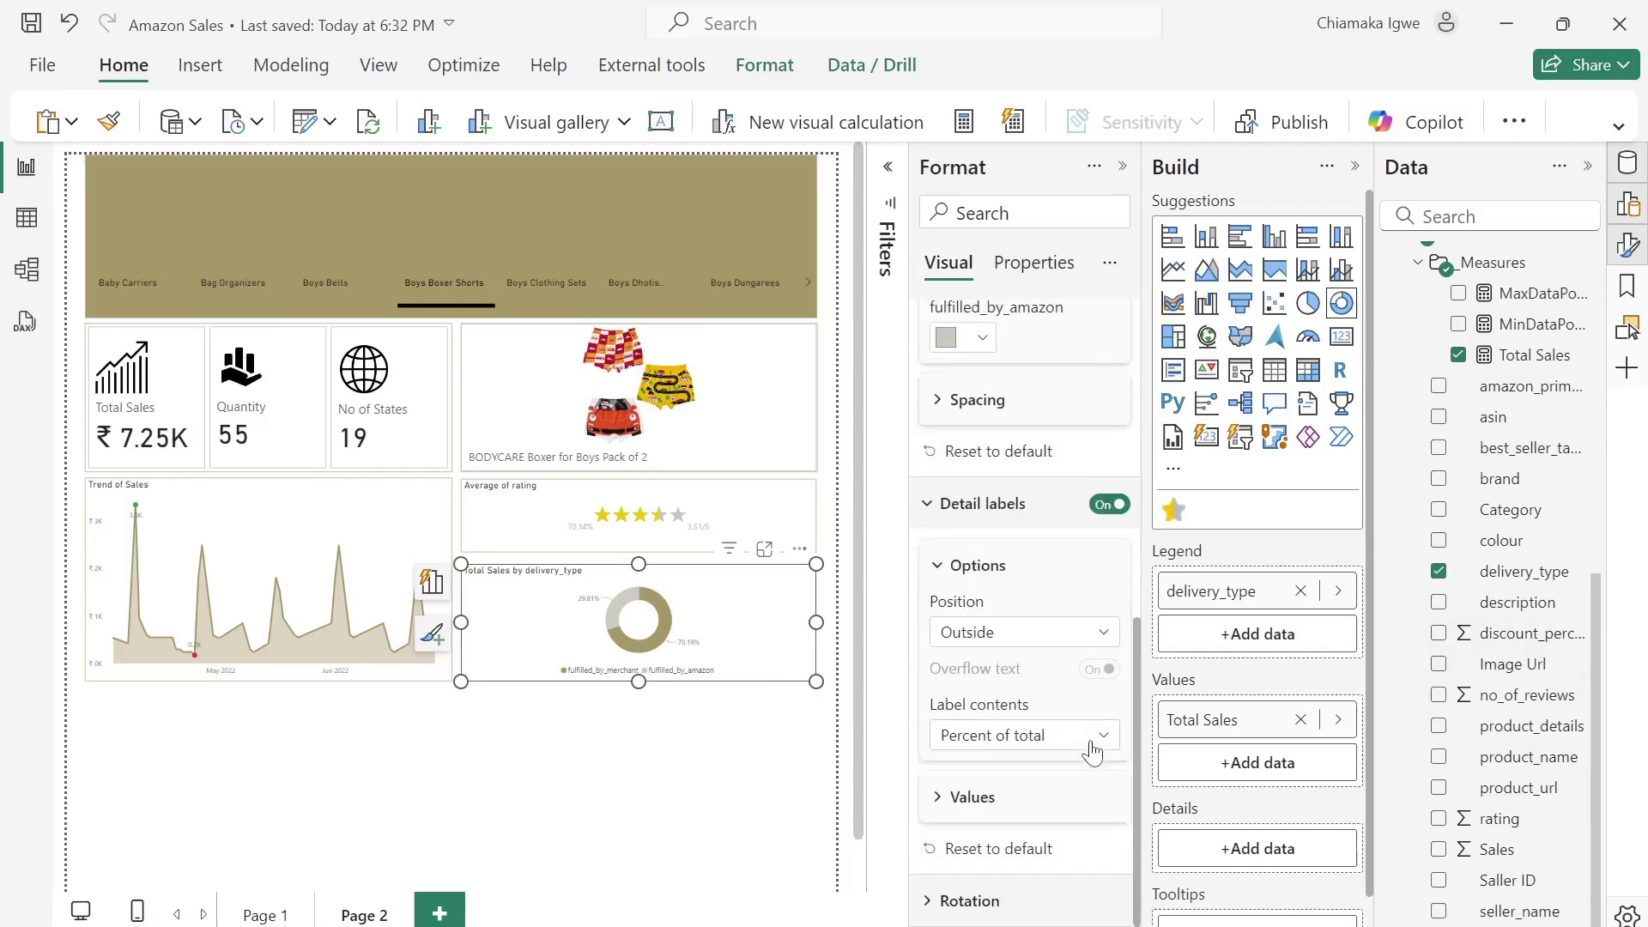
pyautogui.write('borde')
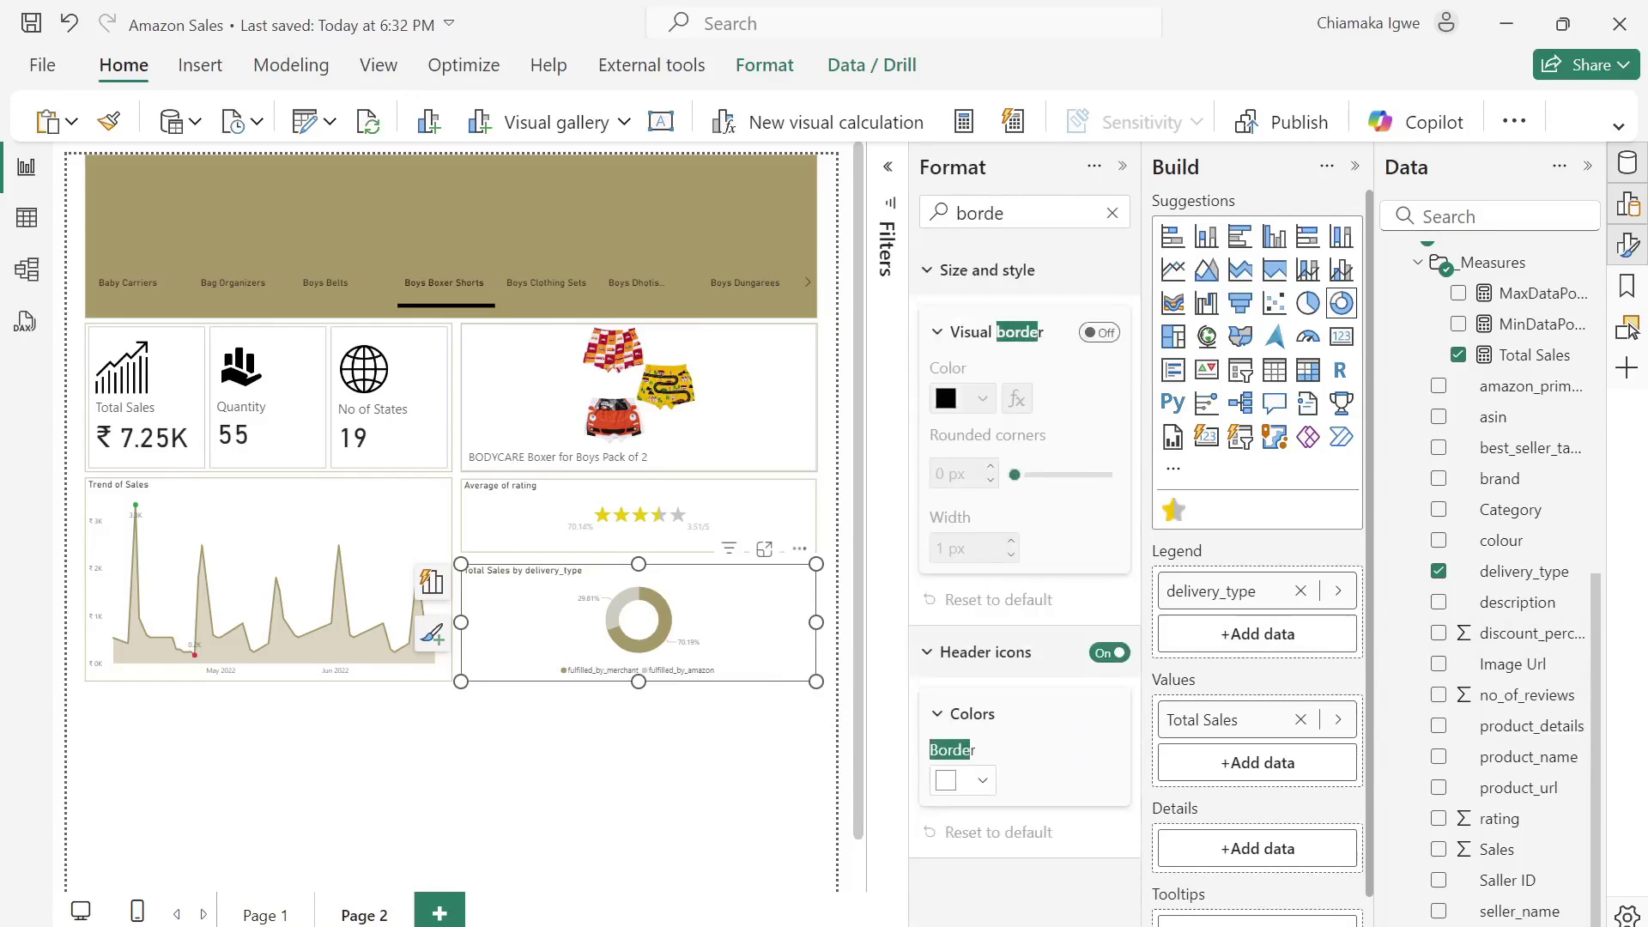
pyautogui.click(1100, 333)
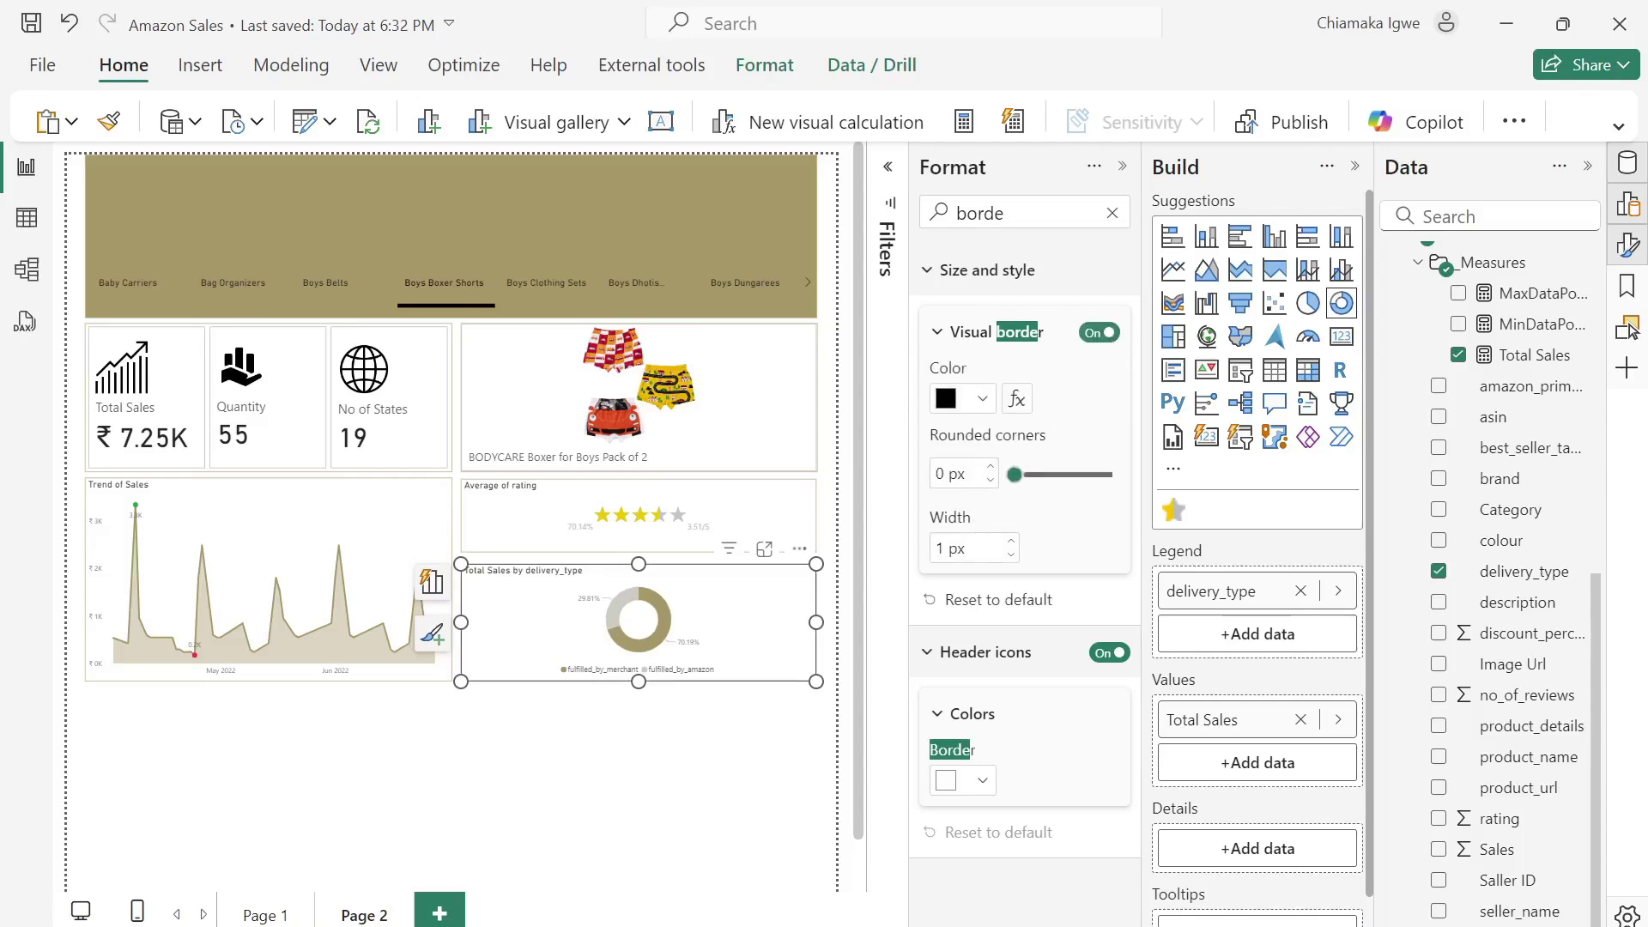
pyautogui.click(981, 399)
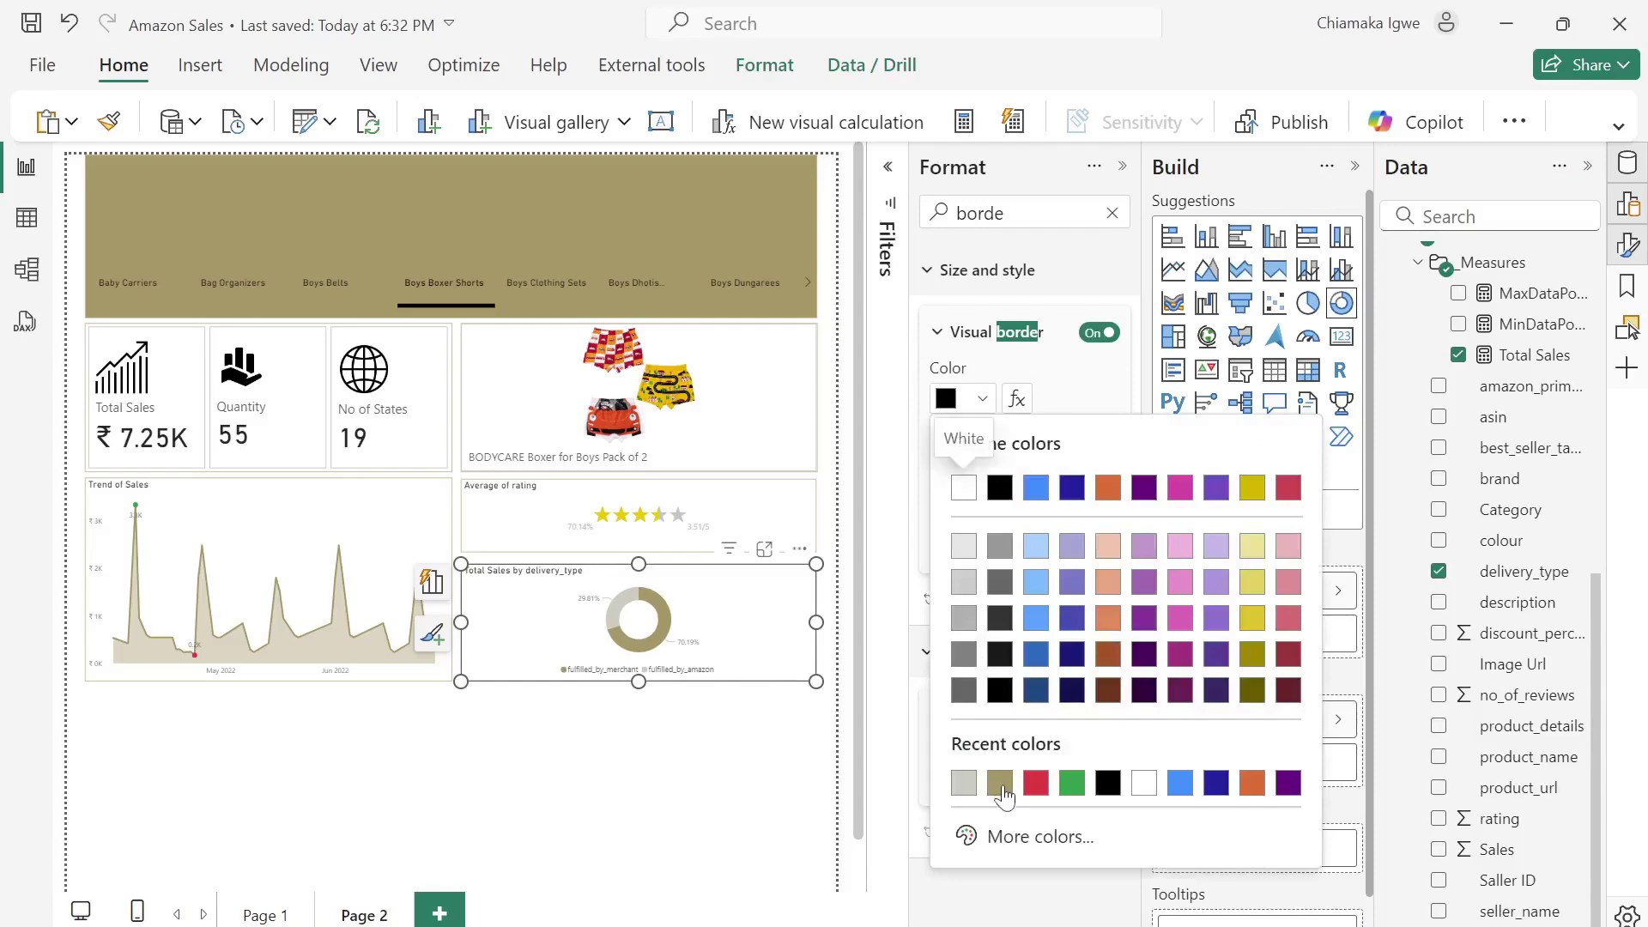
pyautogui.click(1000, 782)
pyautogui.click(695, 806)
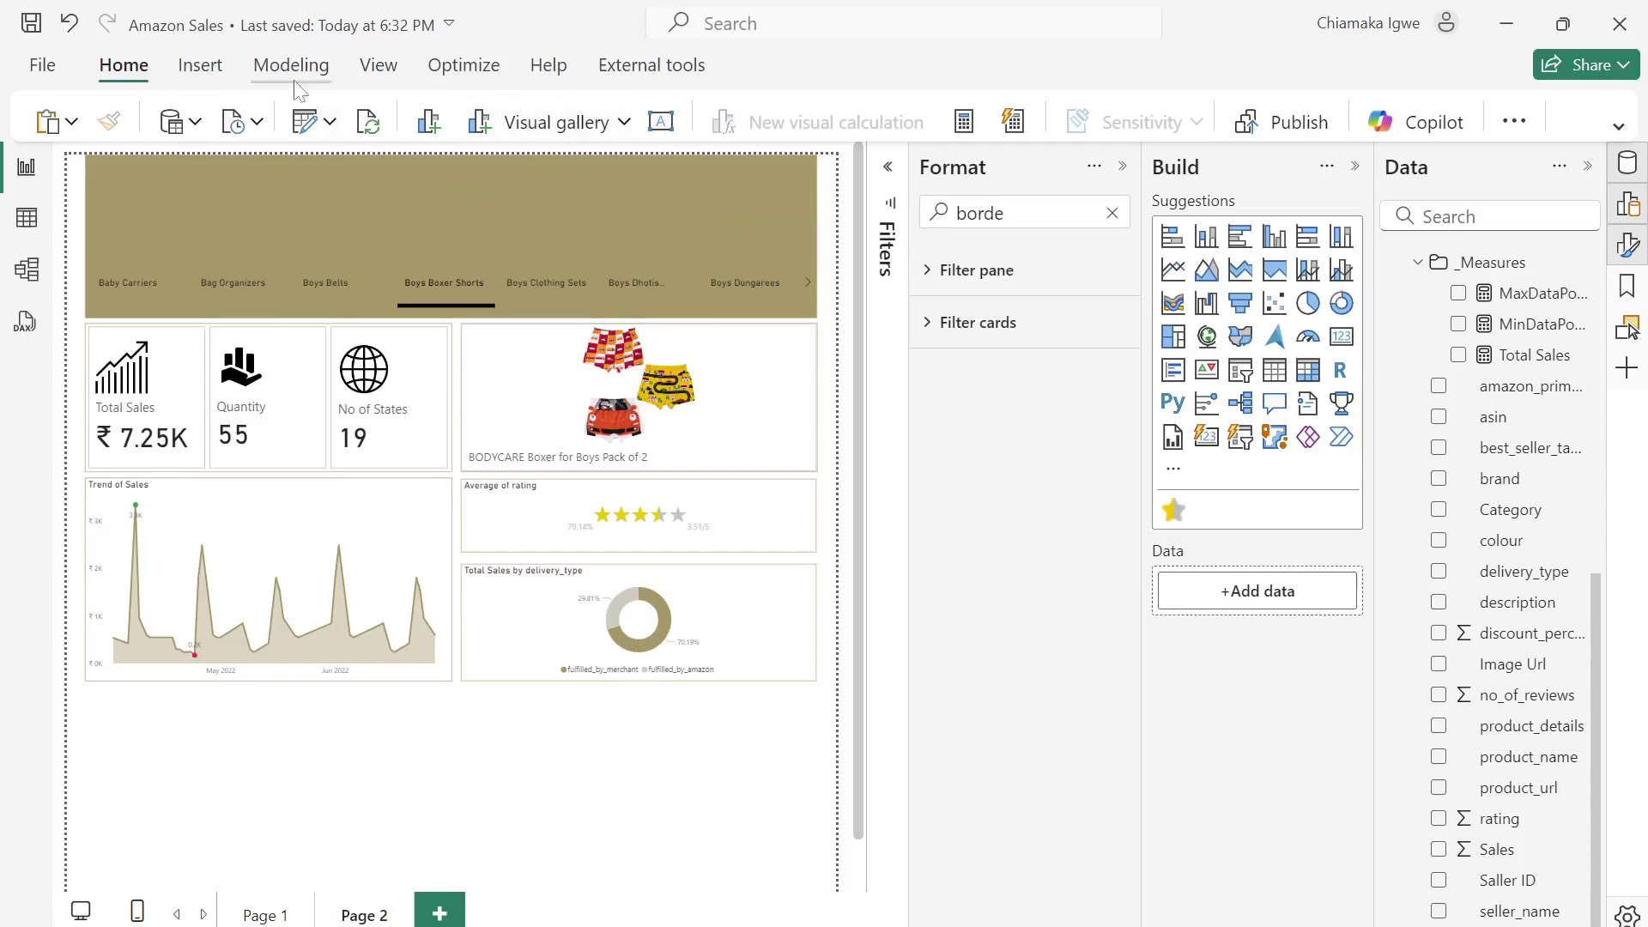
# Add a stacked bar chart beneath Trend of Sales with product_name on the Y-axis and Total Sales on the X-axis.
pyautogui.click(1176, 240)
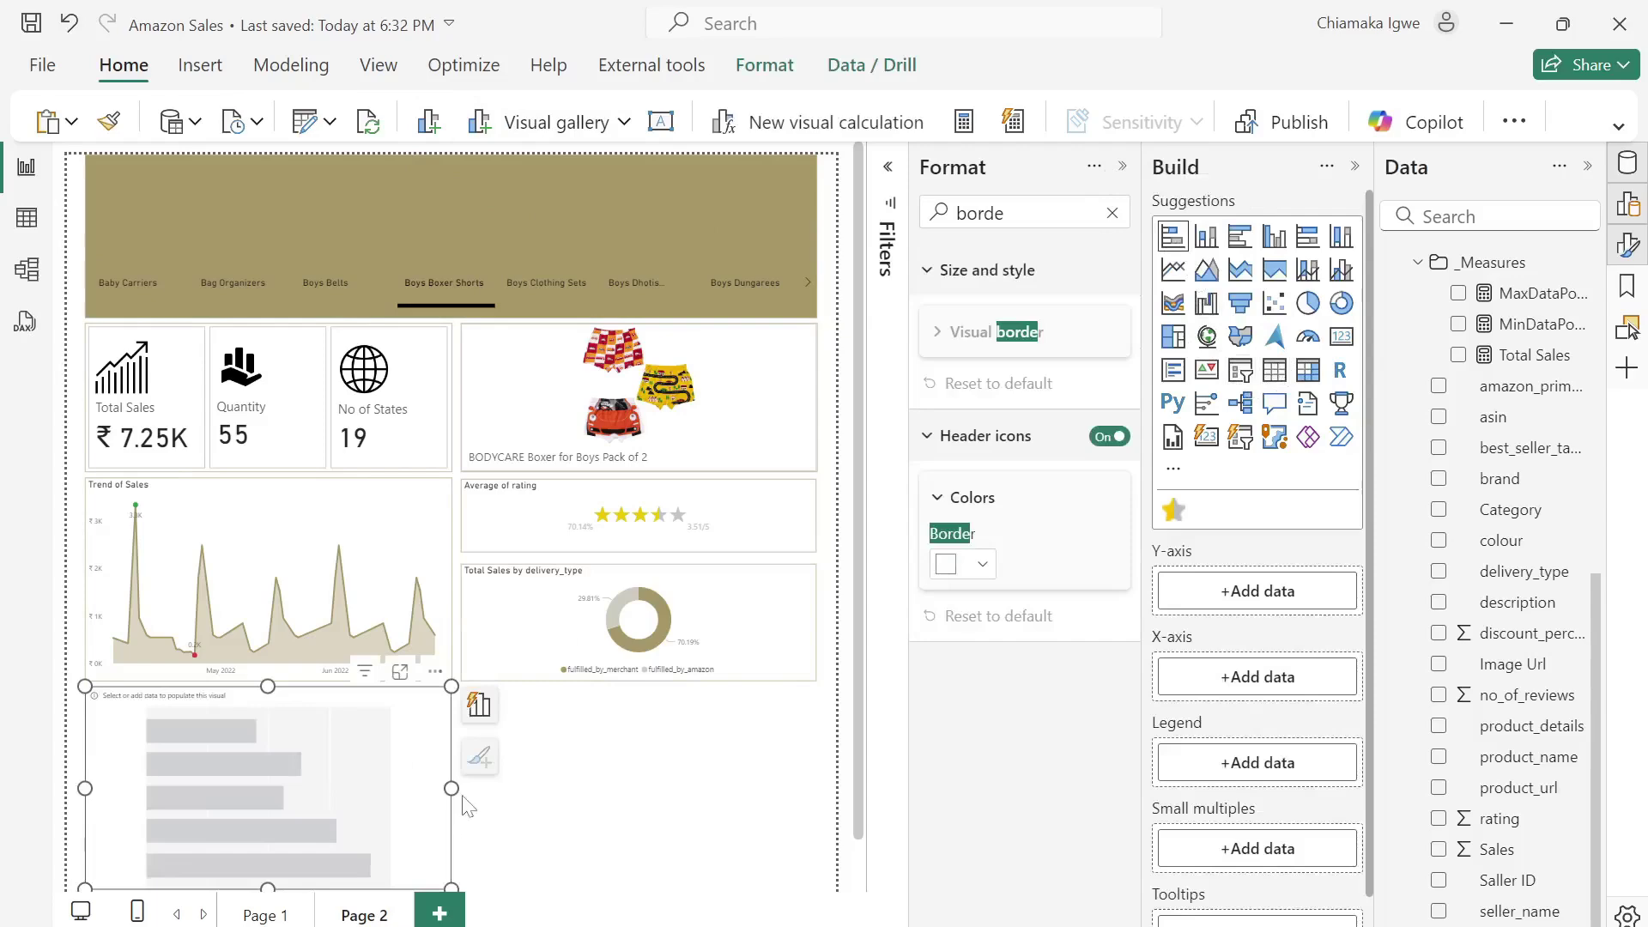
pyautogui.moveTo(274, 684); pyautogui.dragTo(275, 693)
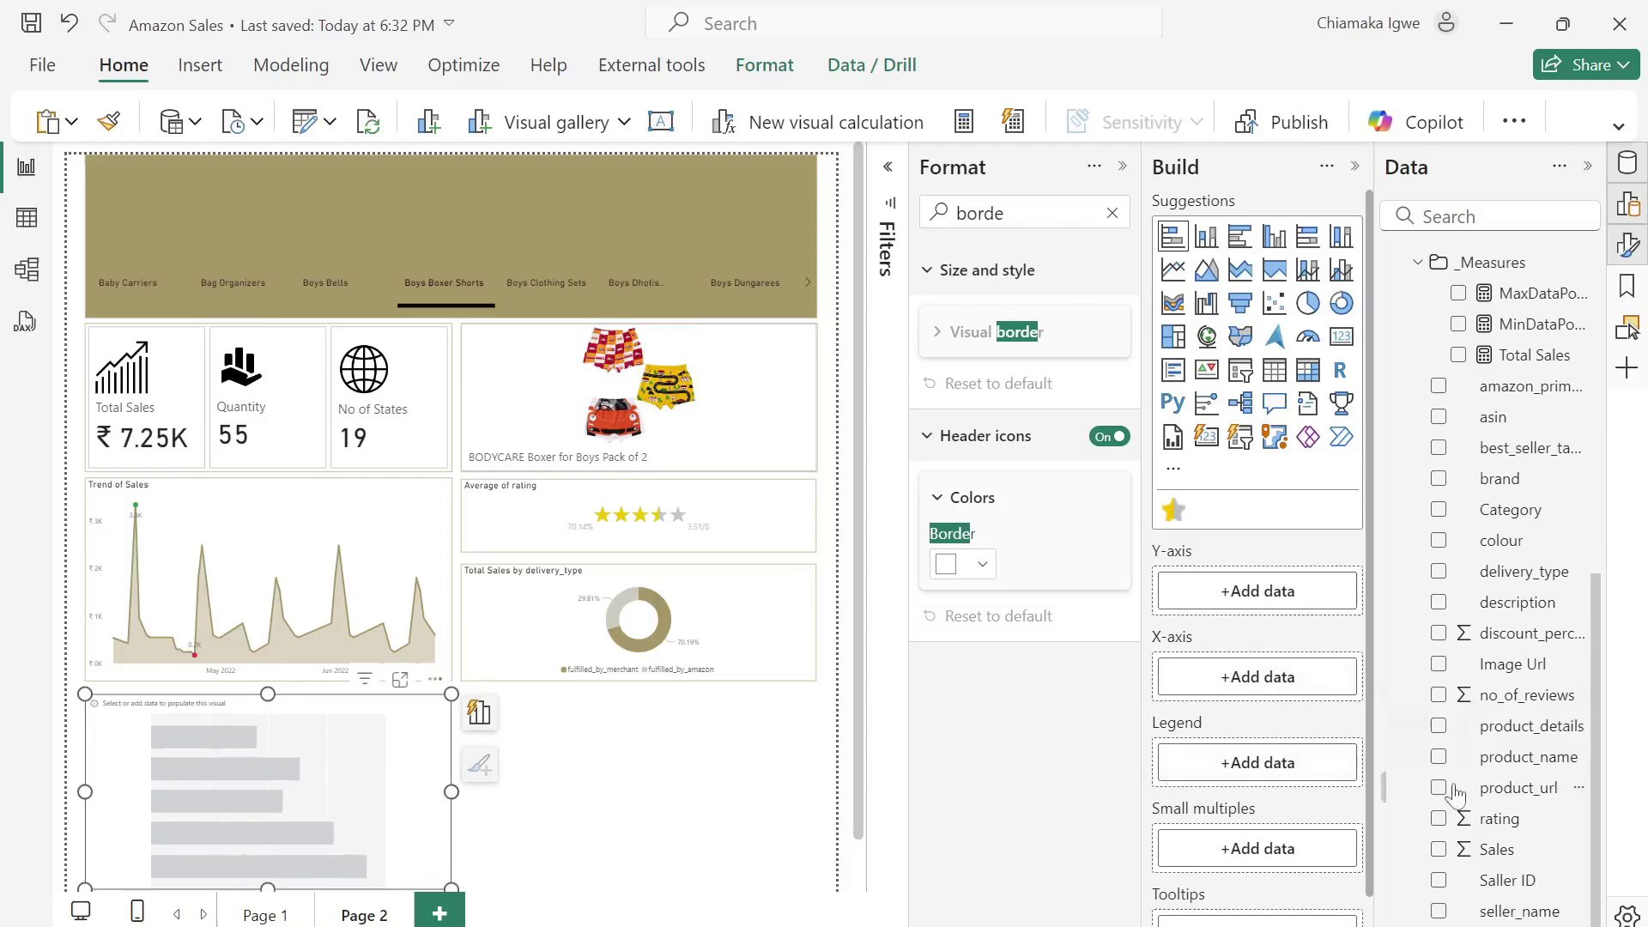
pyautogui.click(1439, 756)
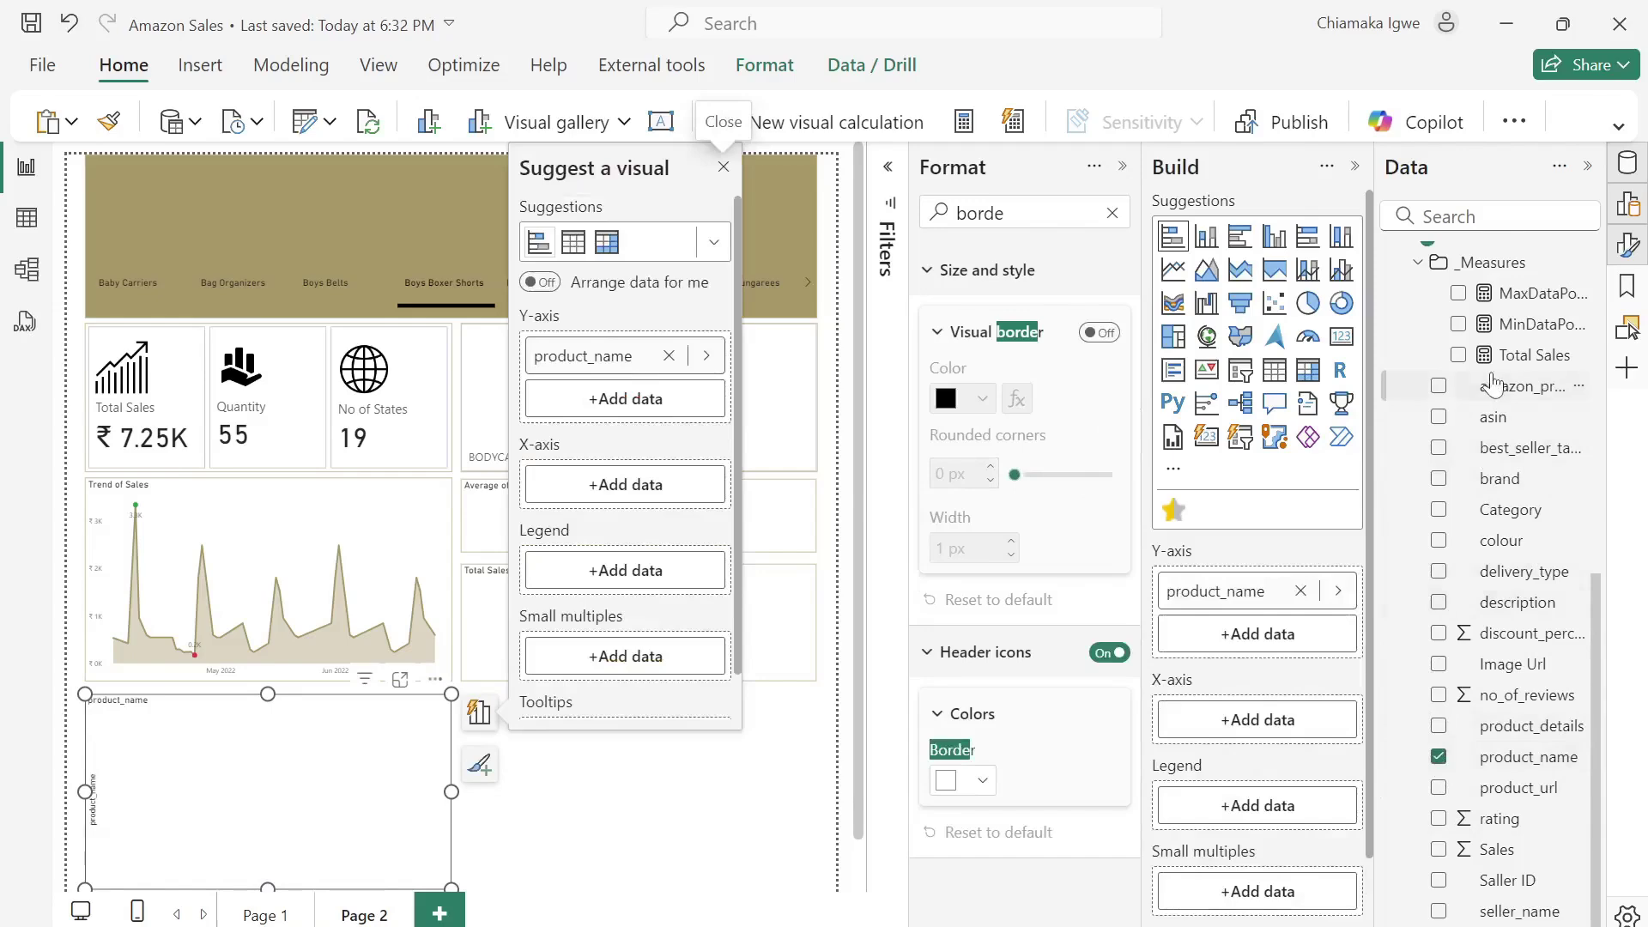
pyautogui.click(1458, 355)
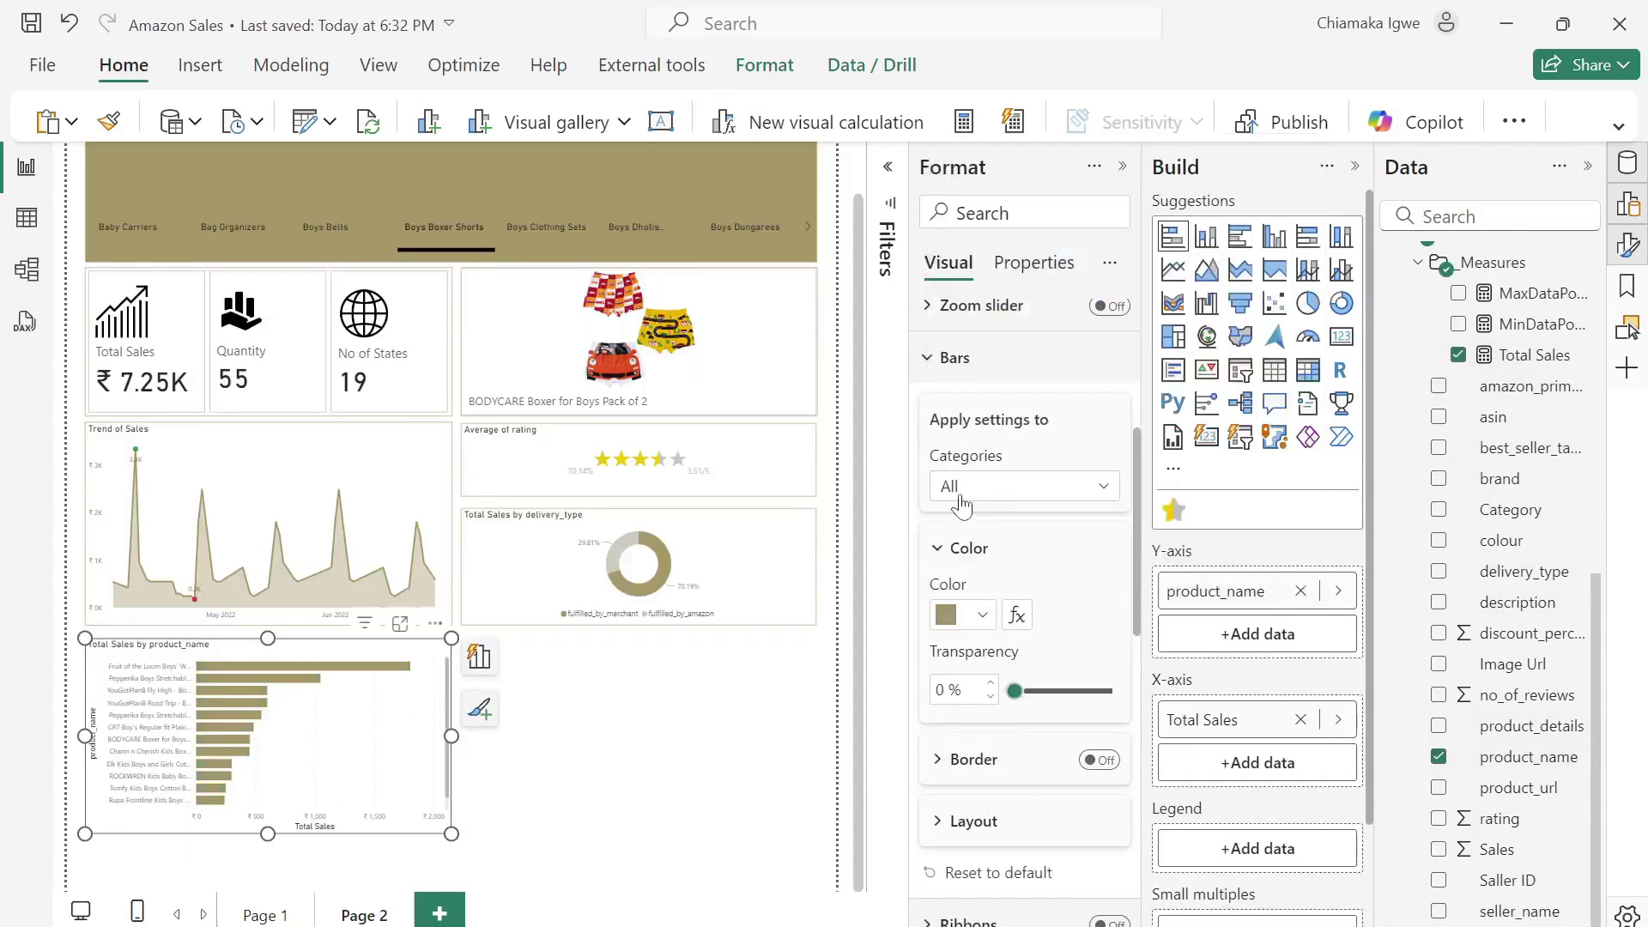
# Remove the gridlines from the product sales bar chart and turn on its data labels.
pyautogui.write('grid')
pyautogui.click(1111, 213)
pyautogui.scroll(-5, 1021, 515)
pyautogui.click(1109, 592)
# Set the Total Sales measure to 0 decimal places.
pyautogui.click(1534, 354)
pyautogui.scroll(5, 1048, 515)
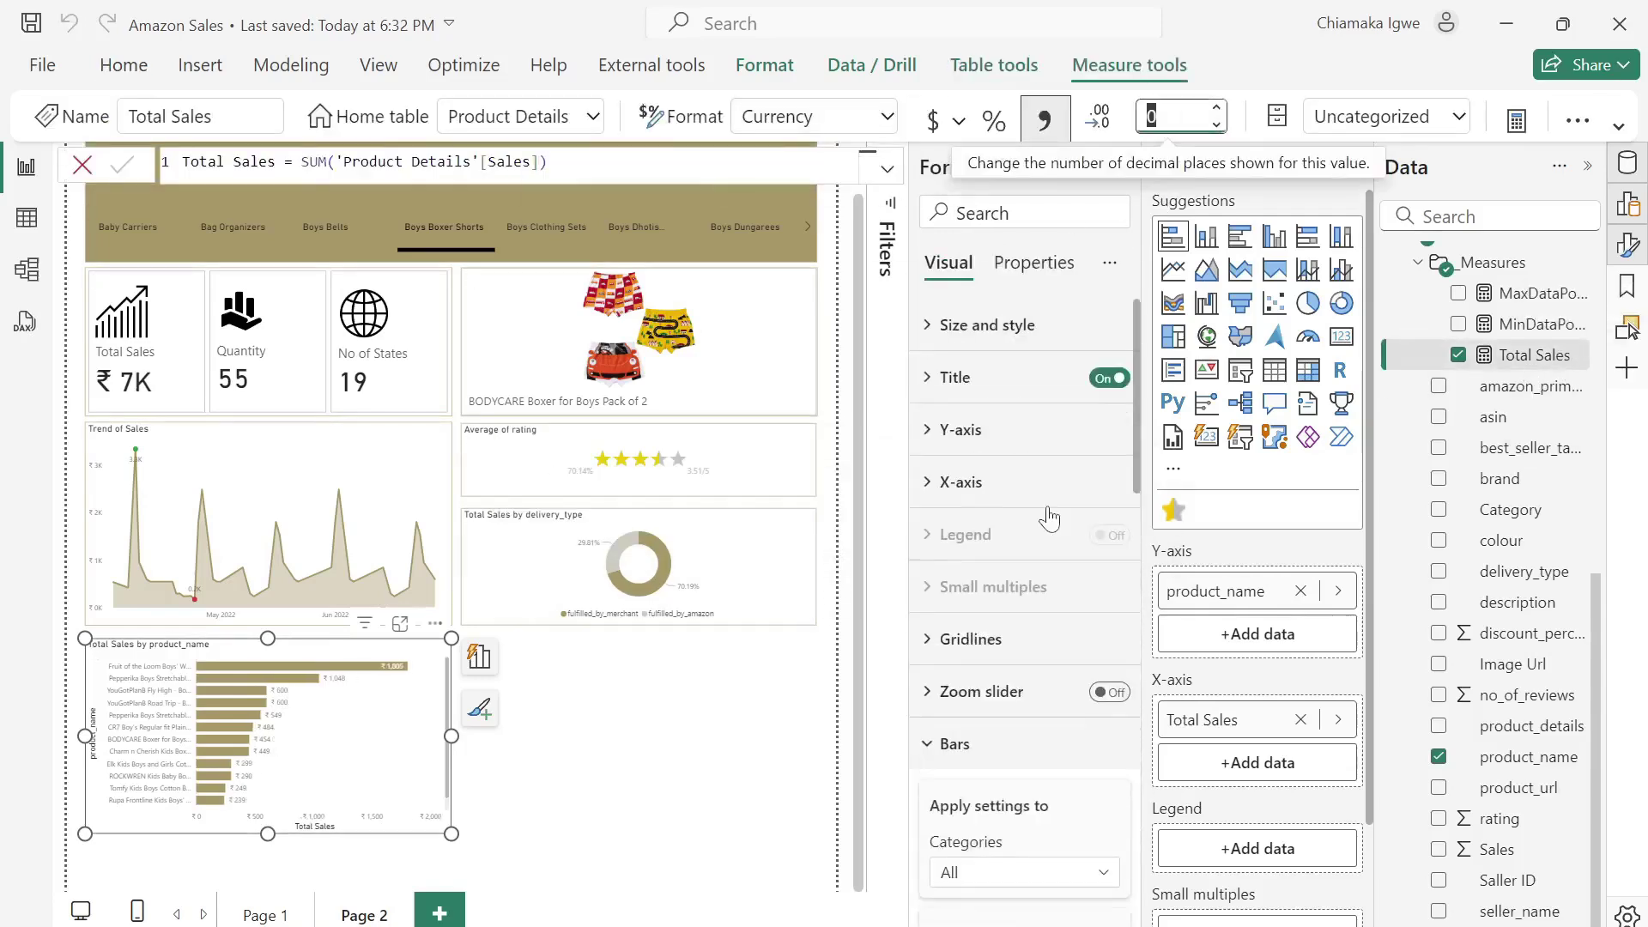
# Hide the product bar chart's X-axis values and both axis titles, and give the chart an olive visual border.
pyautogui.click(1048, 478)
pyautogui.scroll(-3, 1043, 600)
pyautogui.scroll(-5, 1042, 768)
pyautogui.write('border')
pyautogui.click(425, 782)
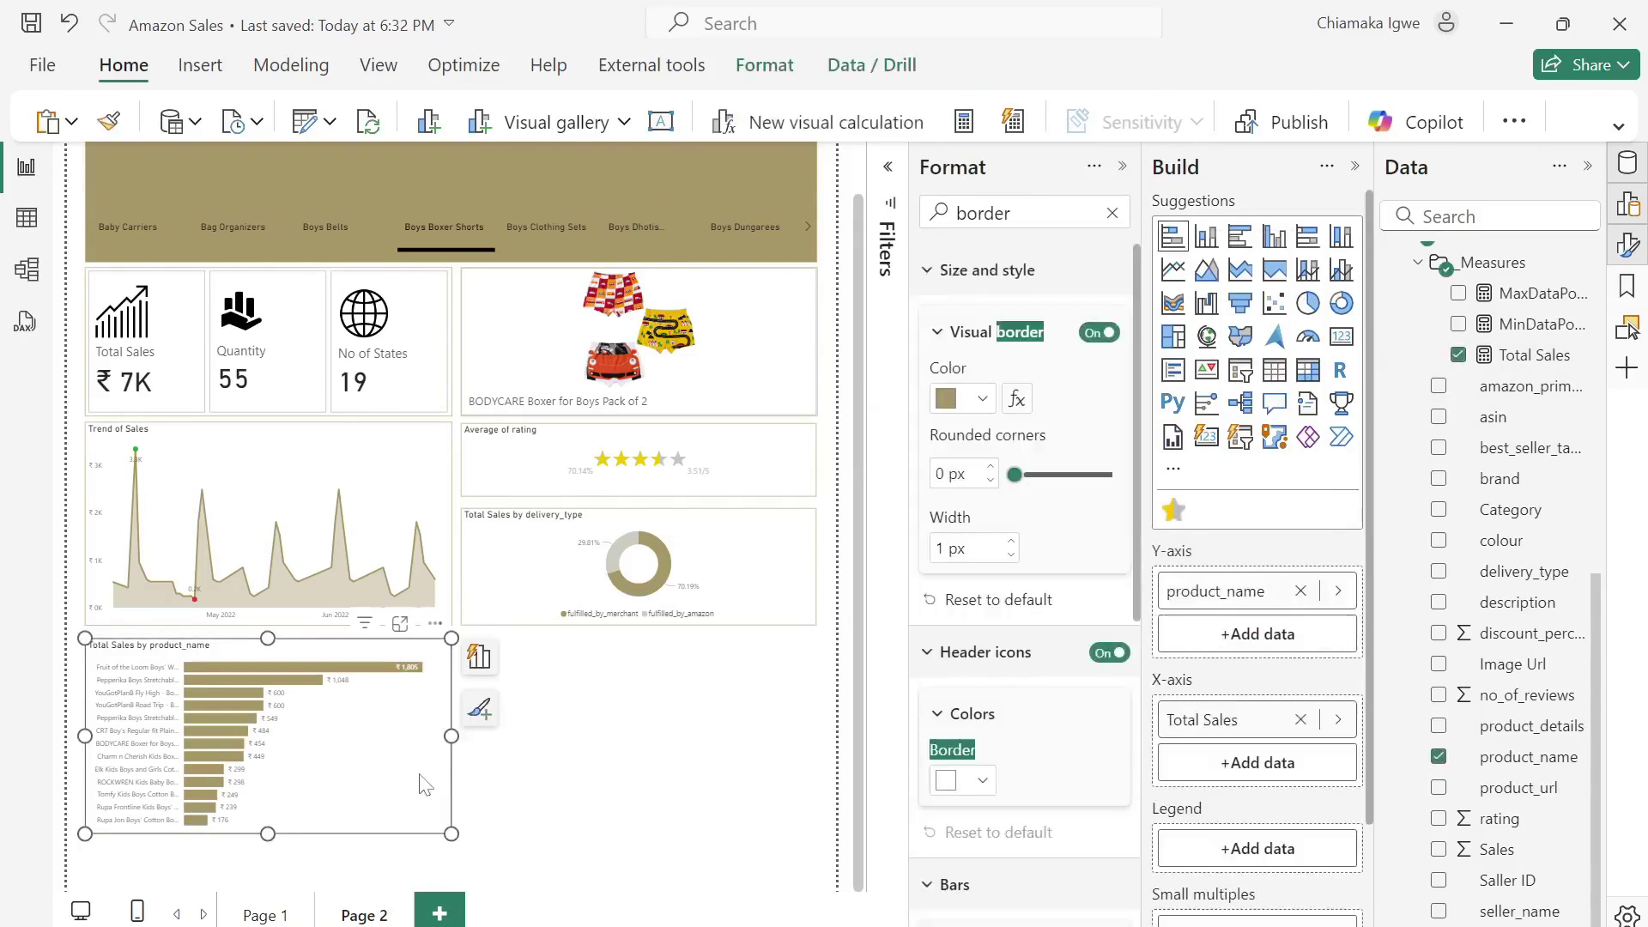
# Duplicate the product bar chart and place the copy beneath the donut chart, narrowed to match the donut's width.
pyautogui.hotkey('ctrl', 'c')
pyautogui.hotkey('ctrl', 'v')
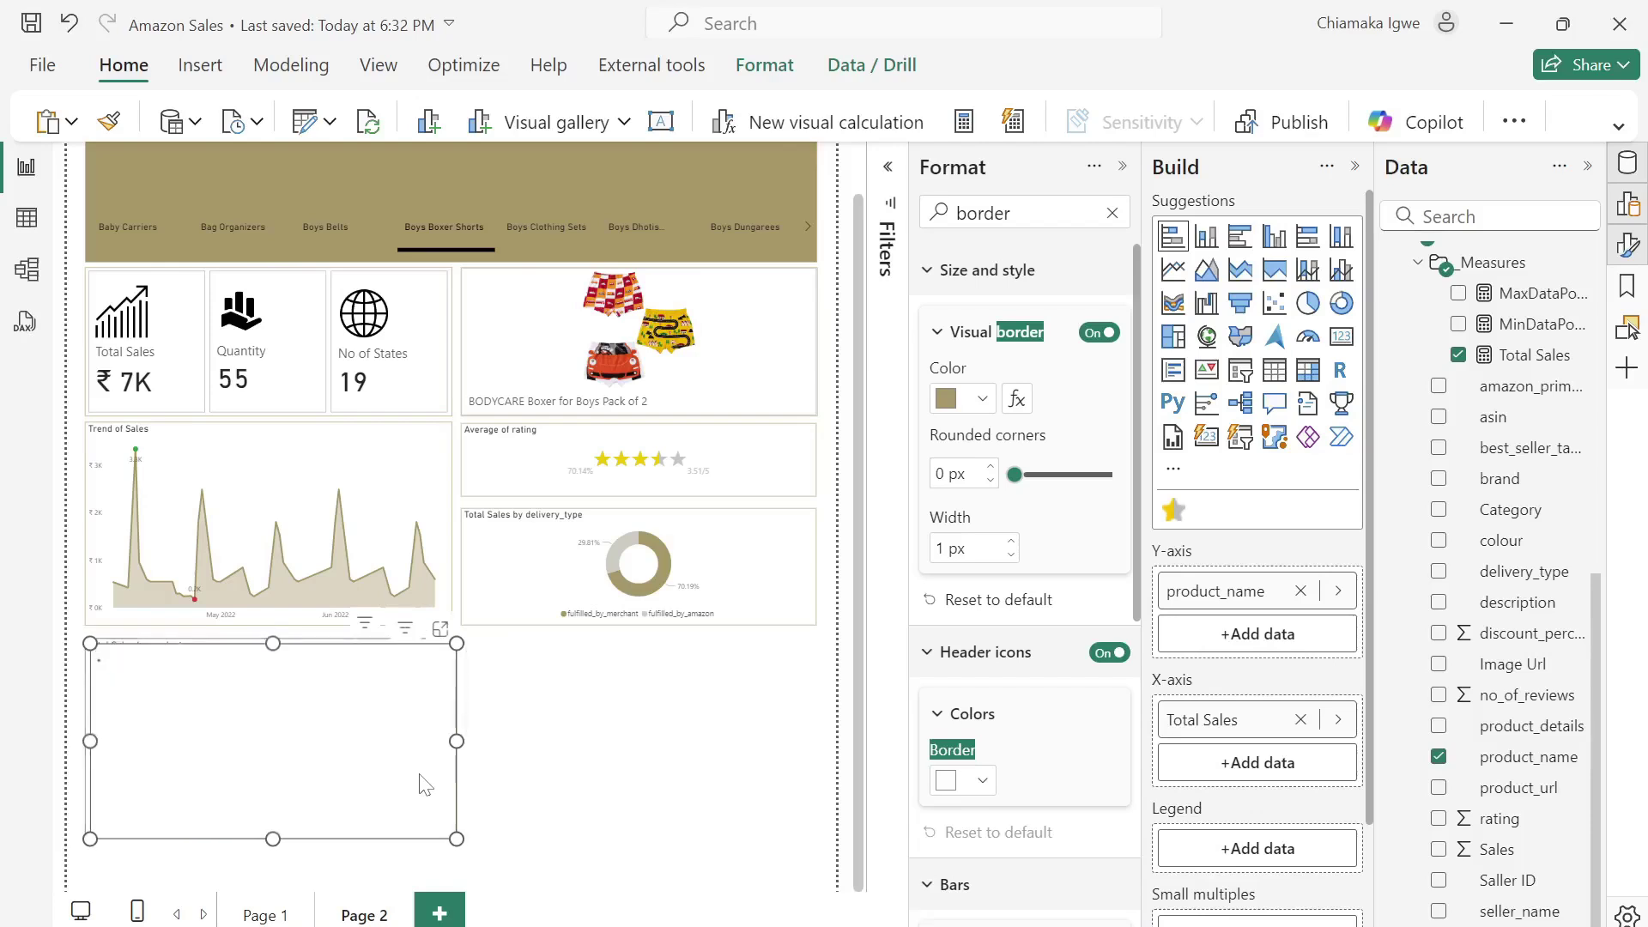
pyautogui.moveTo(427, 782); pyautogui.dragTo(801, 780)
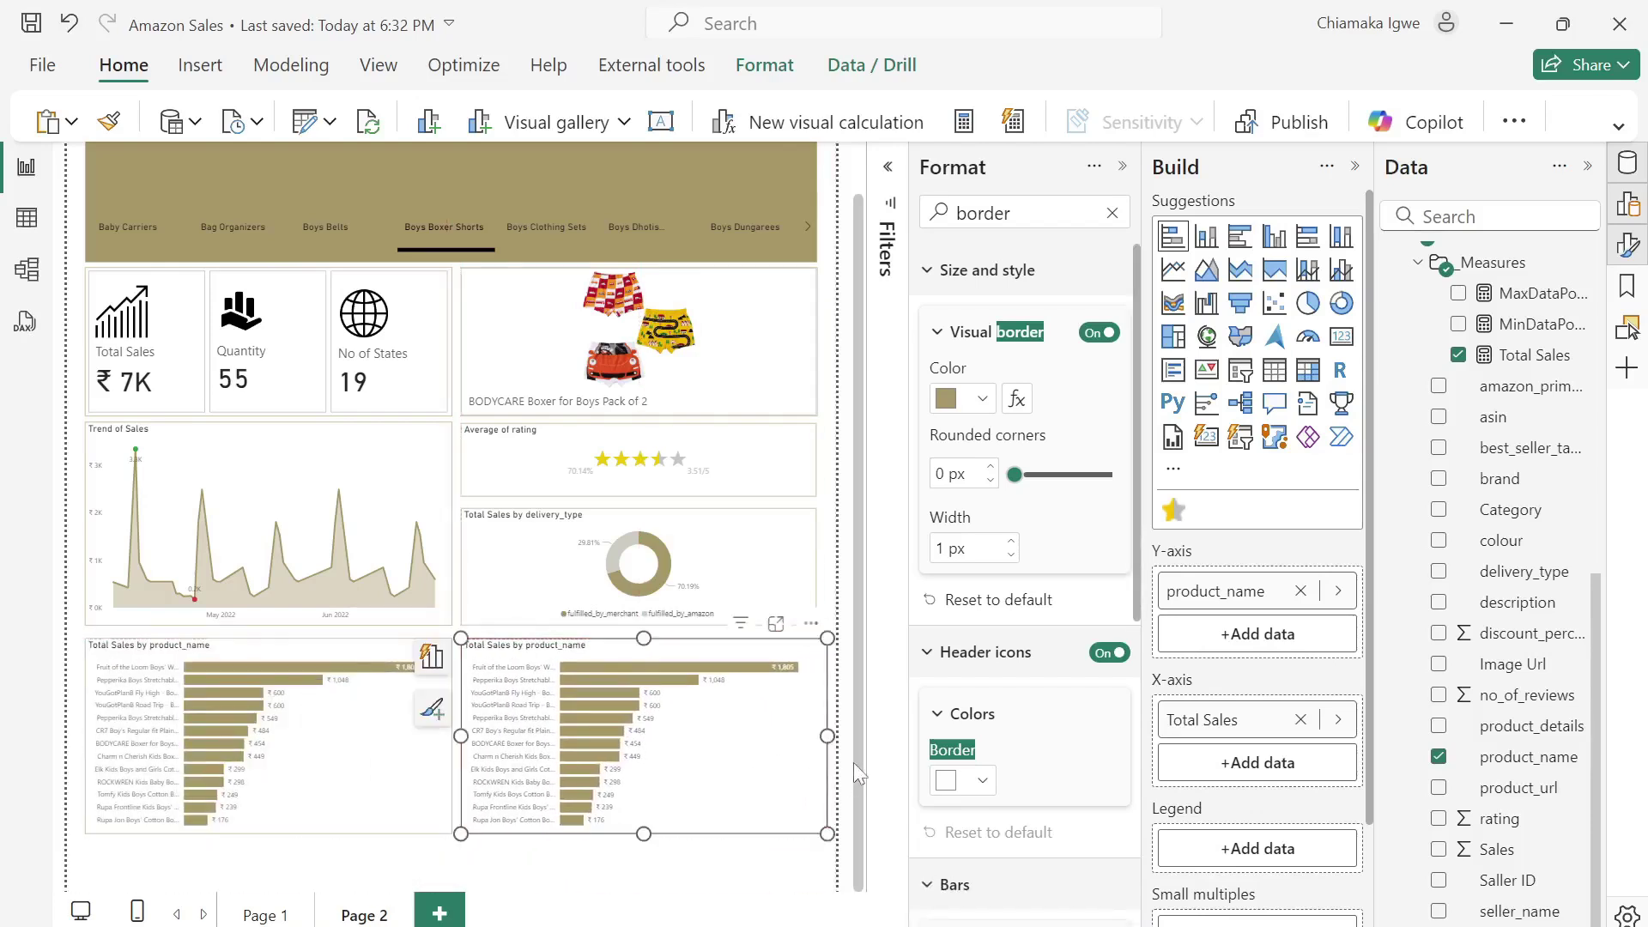
pyautogui.moveTo(828, 738); pyautogui.dragTo(828, 757)
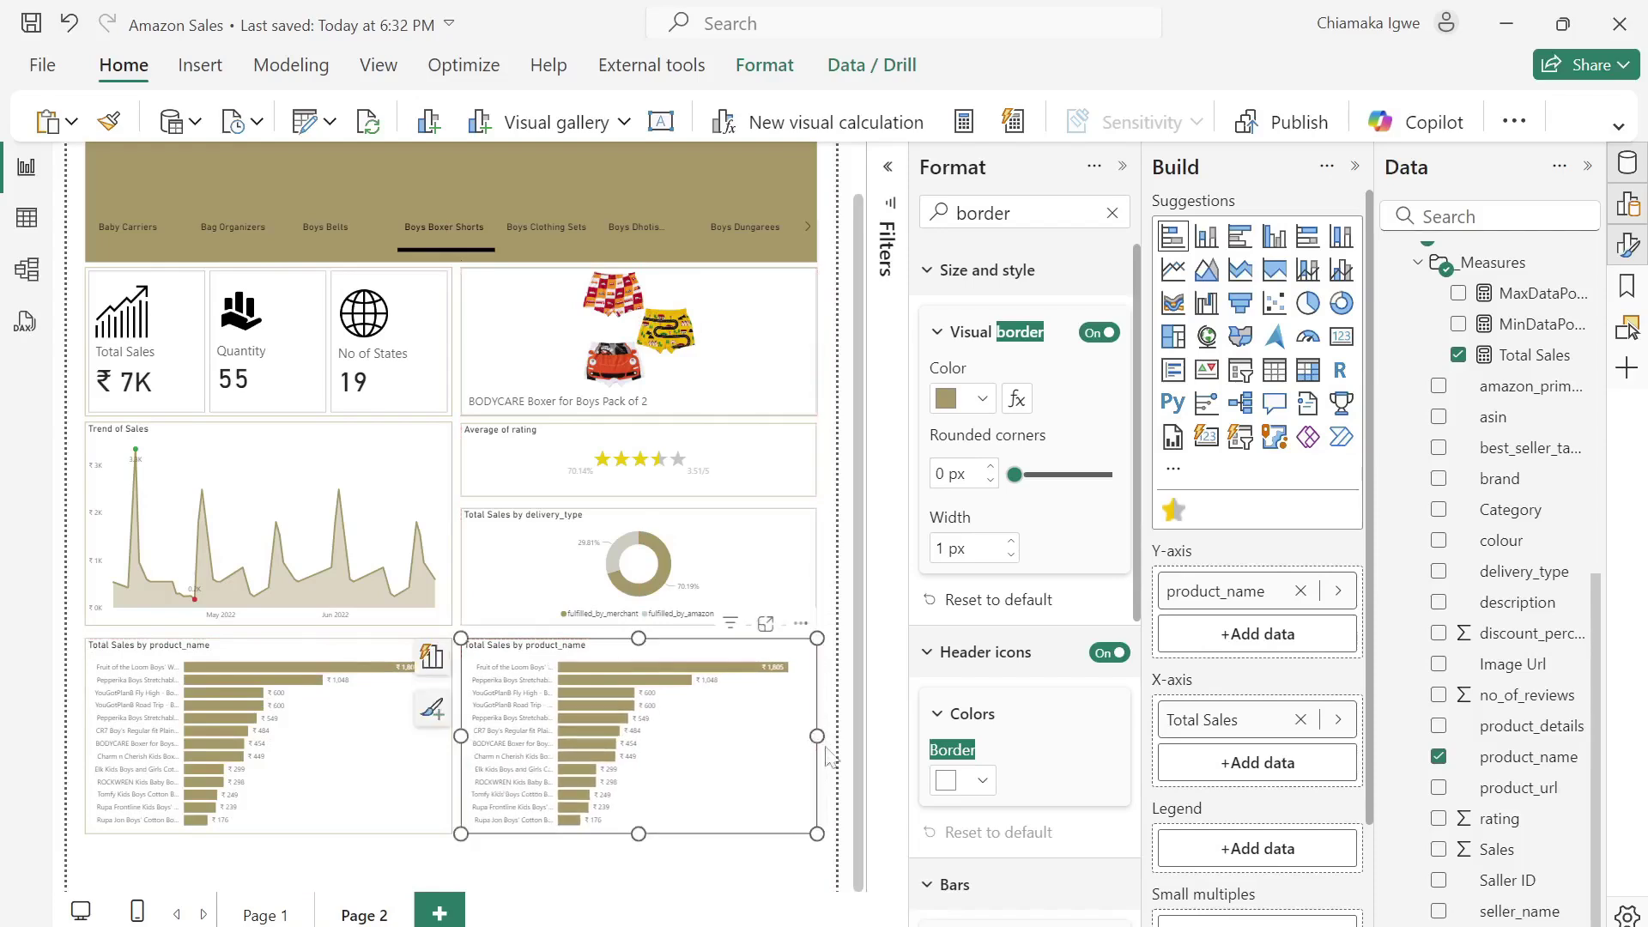
pyautogui.click(758, 875)
# Replace product_name on the duplicated bar chart's Y-axis with ship-state and rename the field for this visual as State.
pyautogui.click(796, 809)
pyautogui.click(1300, 591)
pyautogui.scroll(7, 1510, 515)
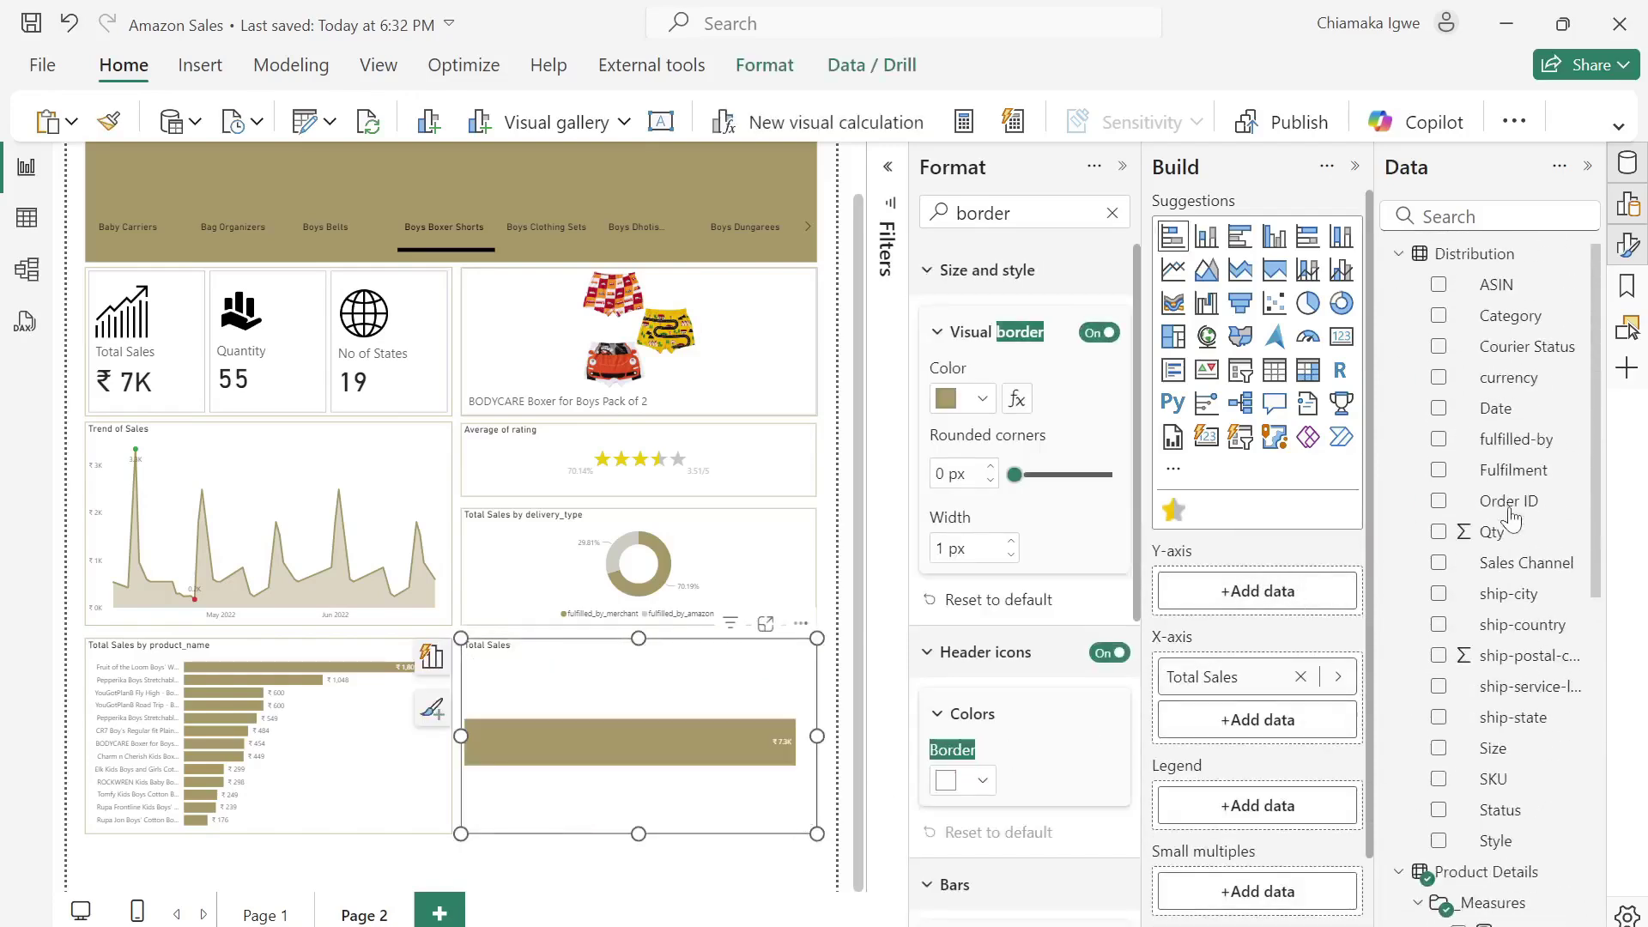
pyautogui.click(1438, 723)
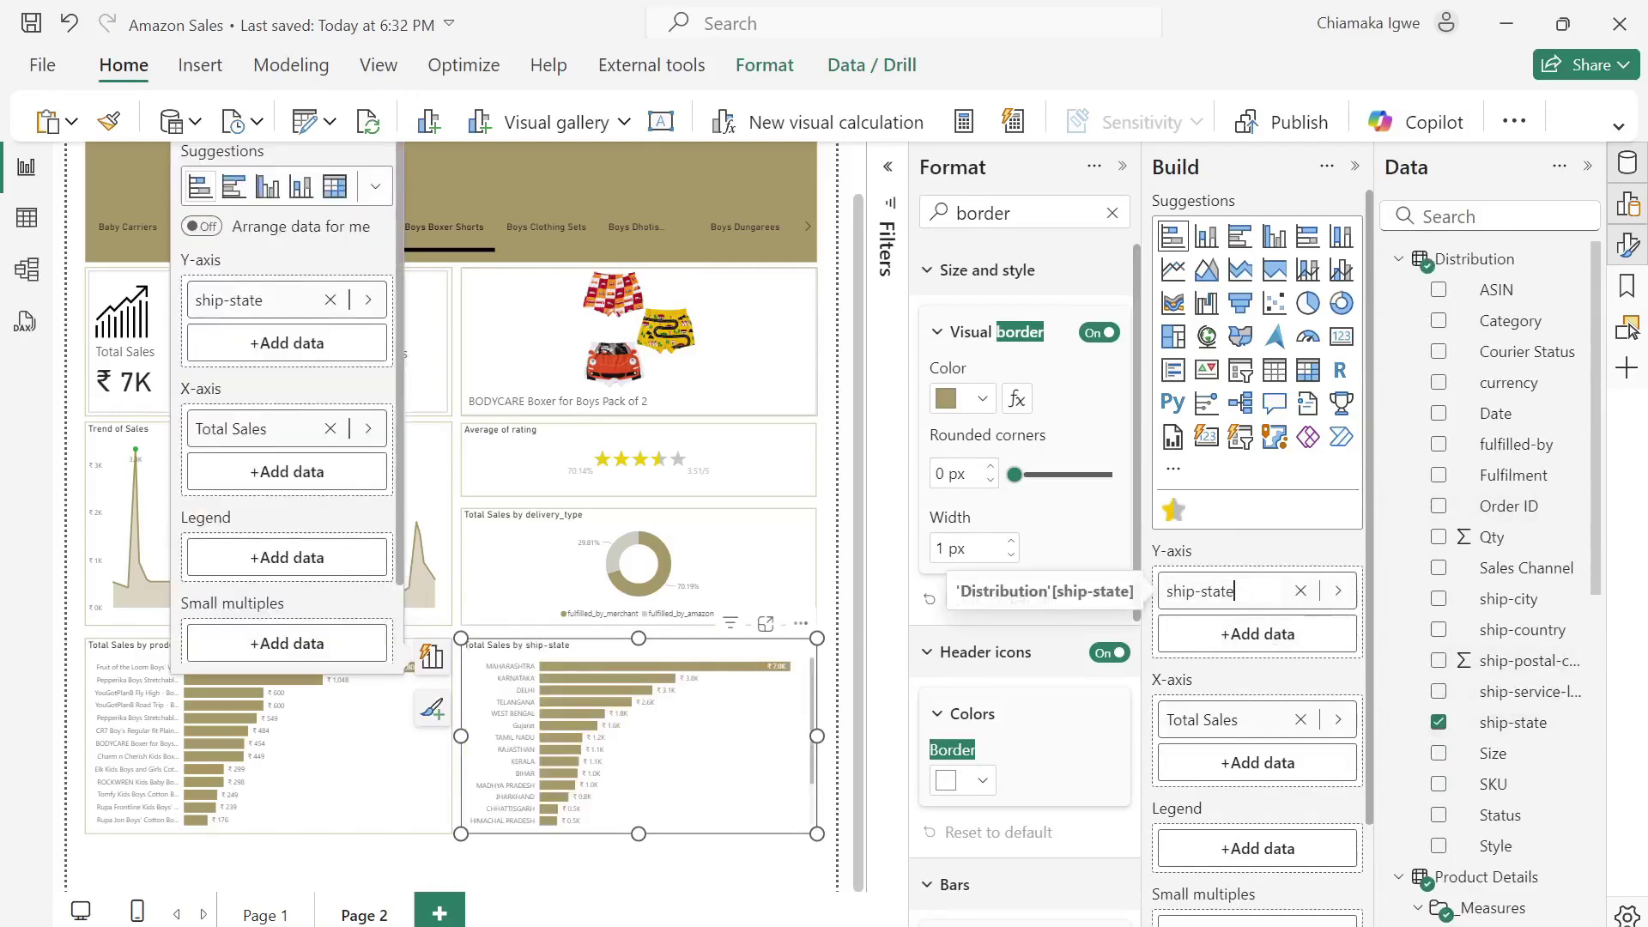
pyautogui.doubleClick(1219, 591)
pyautogui.write('S')
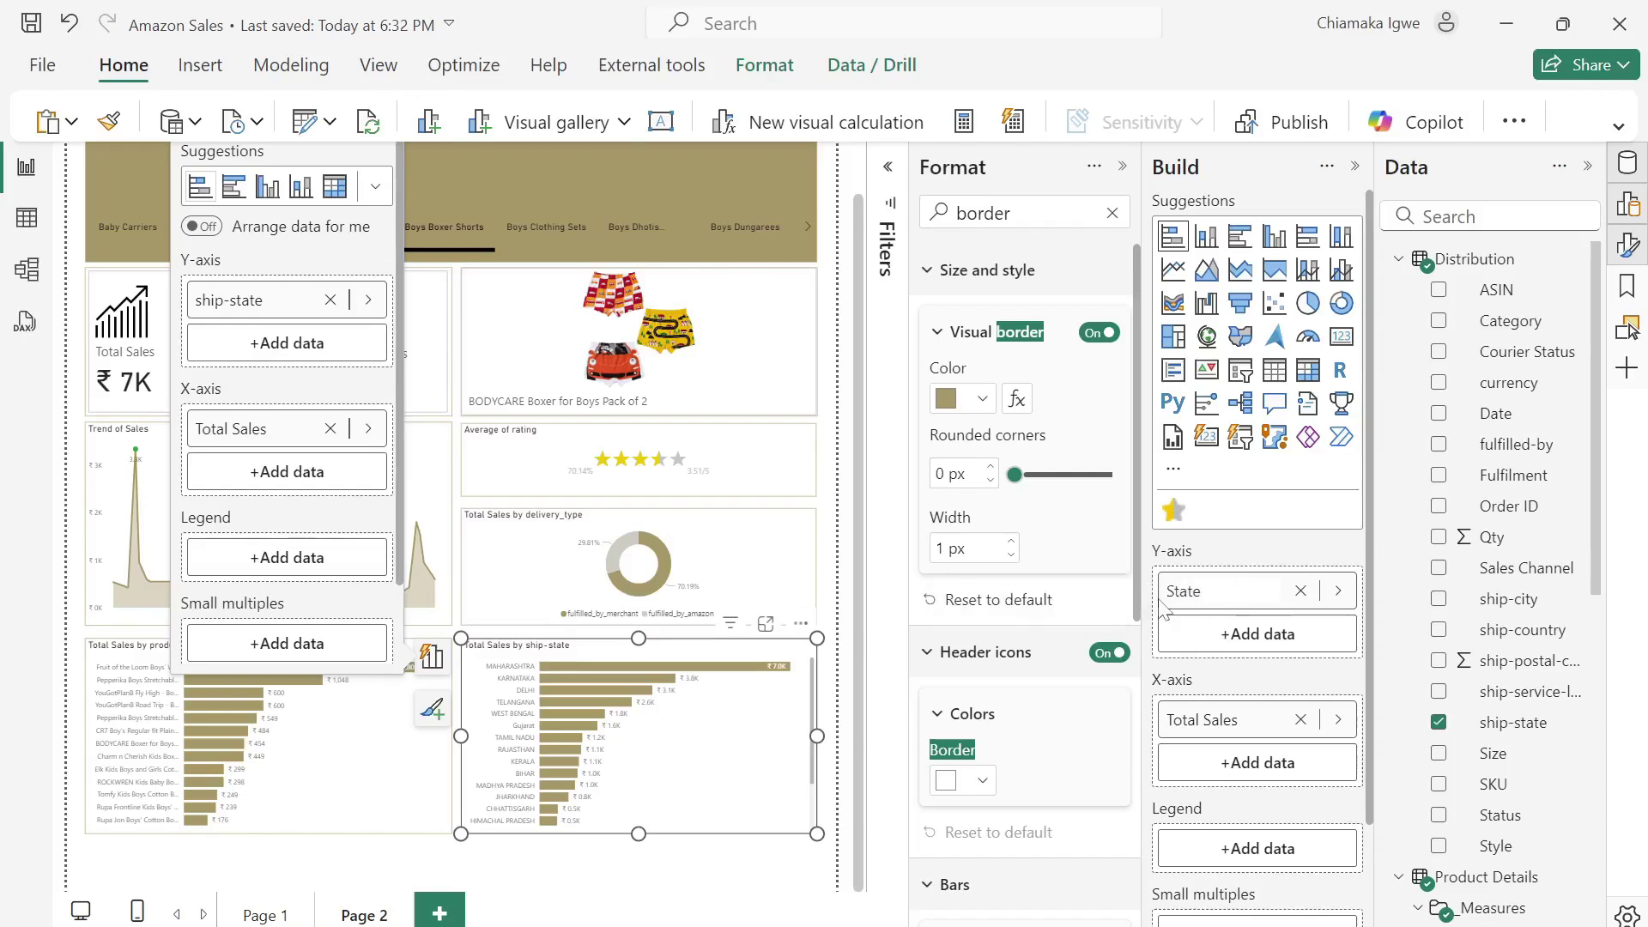
pyautogui.press('Return')
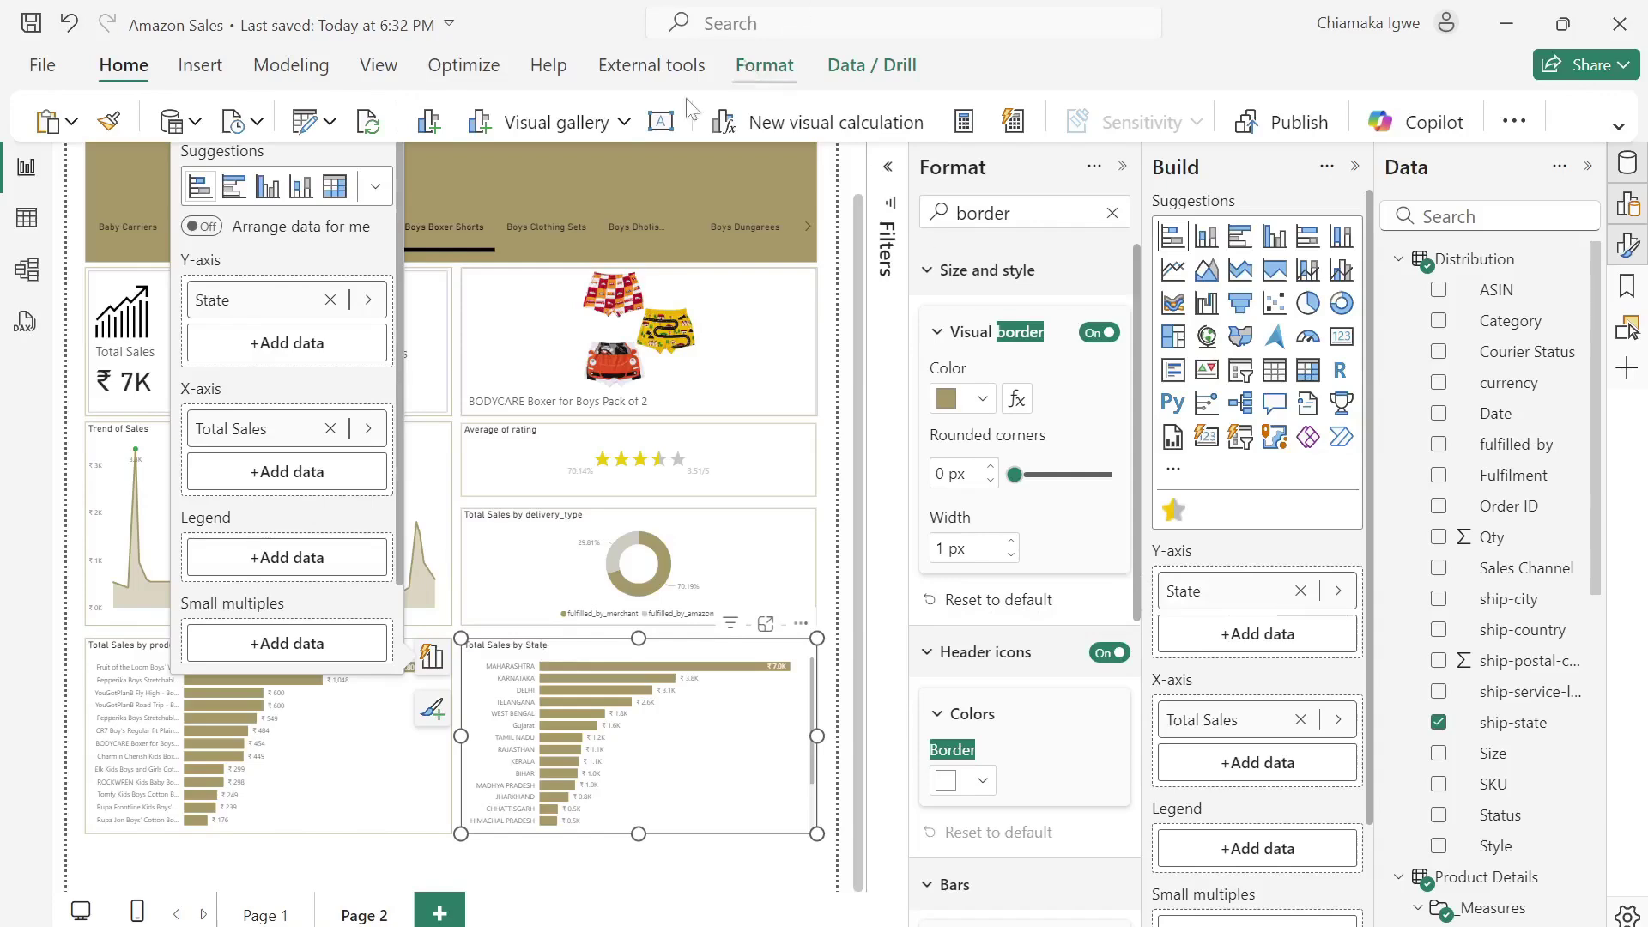
# Collapse the Format pane and insert the Amazon logo image onto the report page.
pyautogui.click(1121, 166)
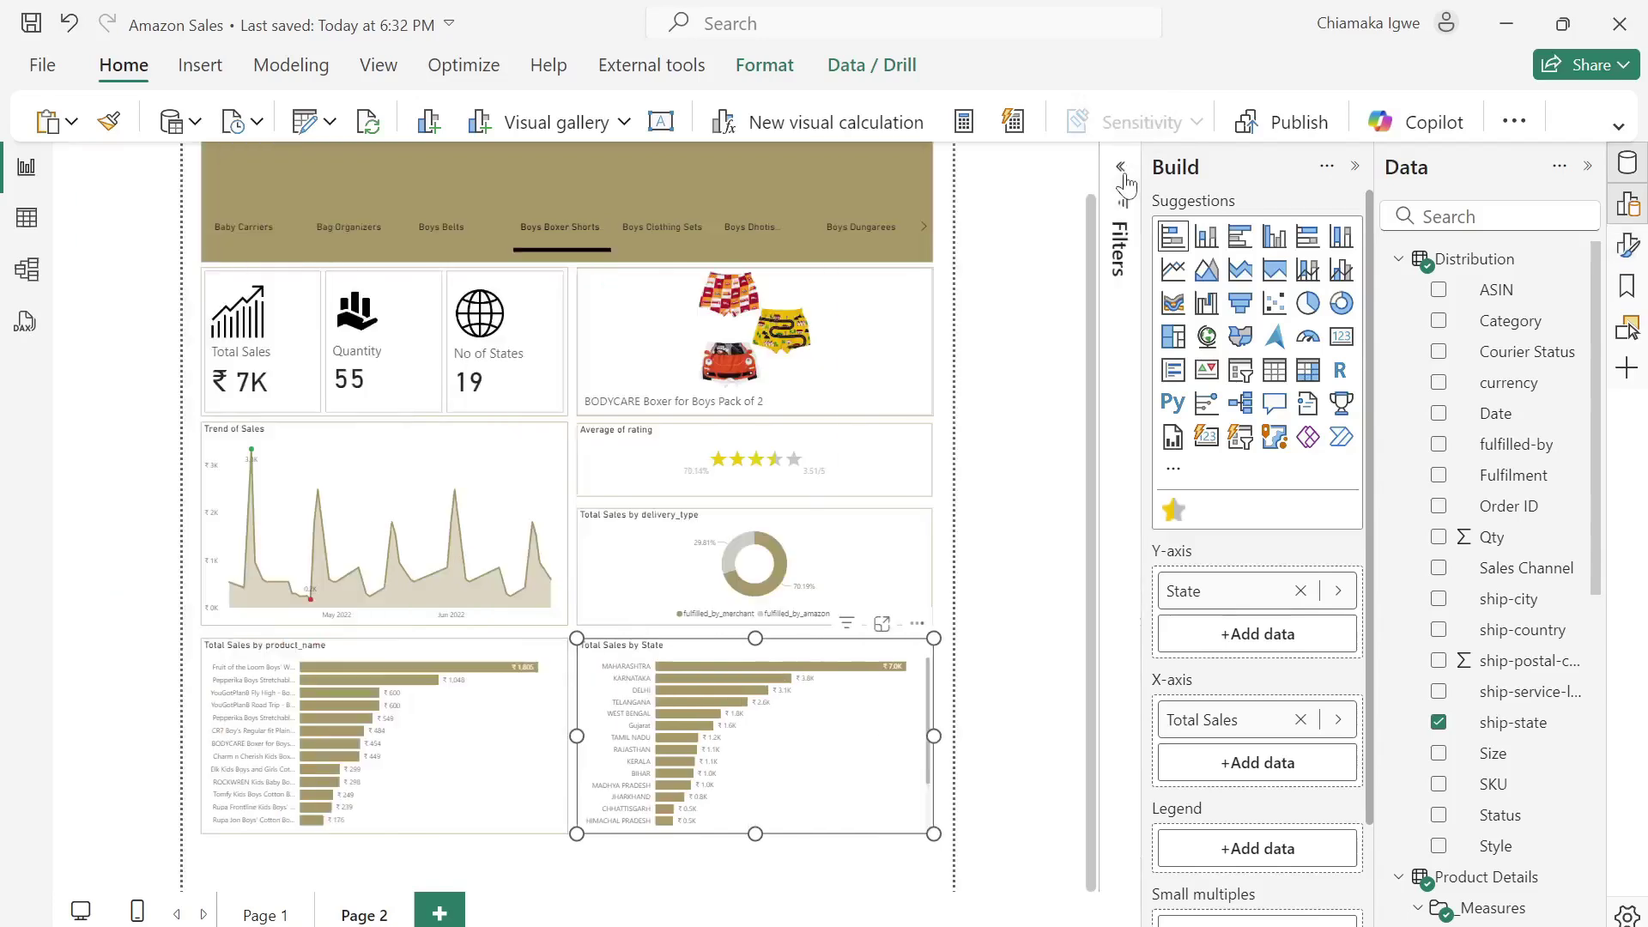
pyautogui.click(976, 384)
pyautogui.scroll(1, 956, 466)
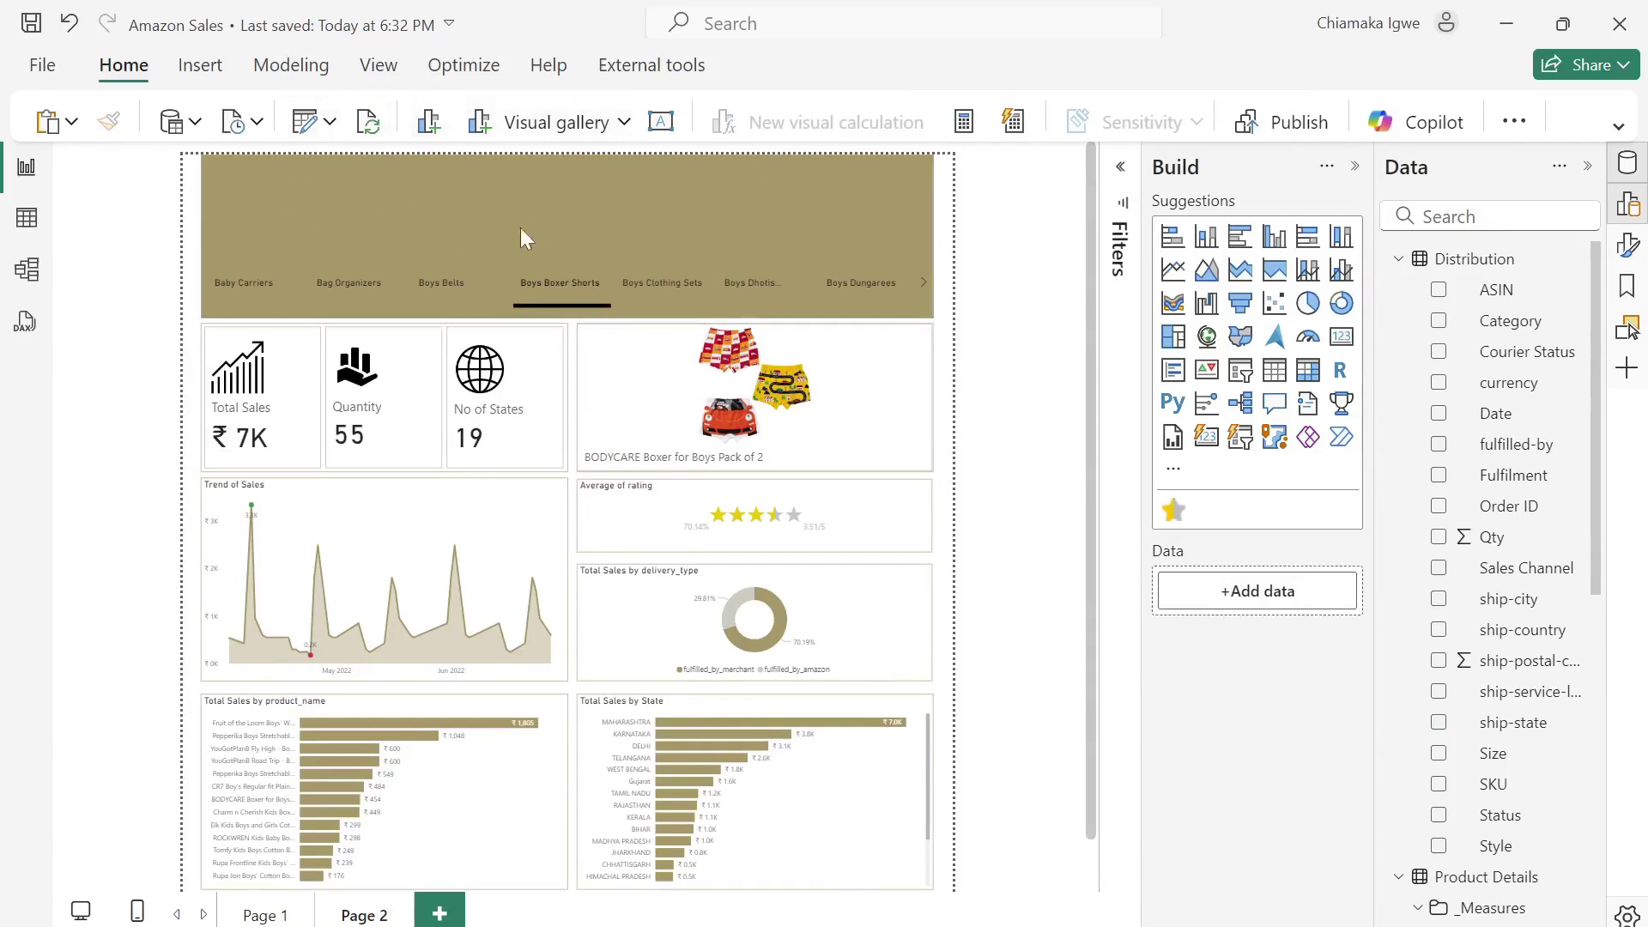
pyautogui.click(183, 68)
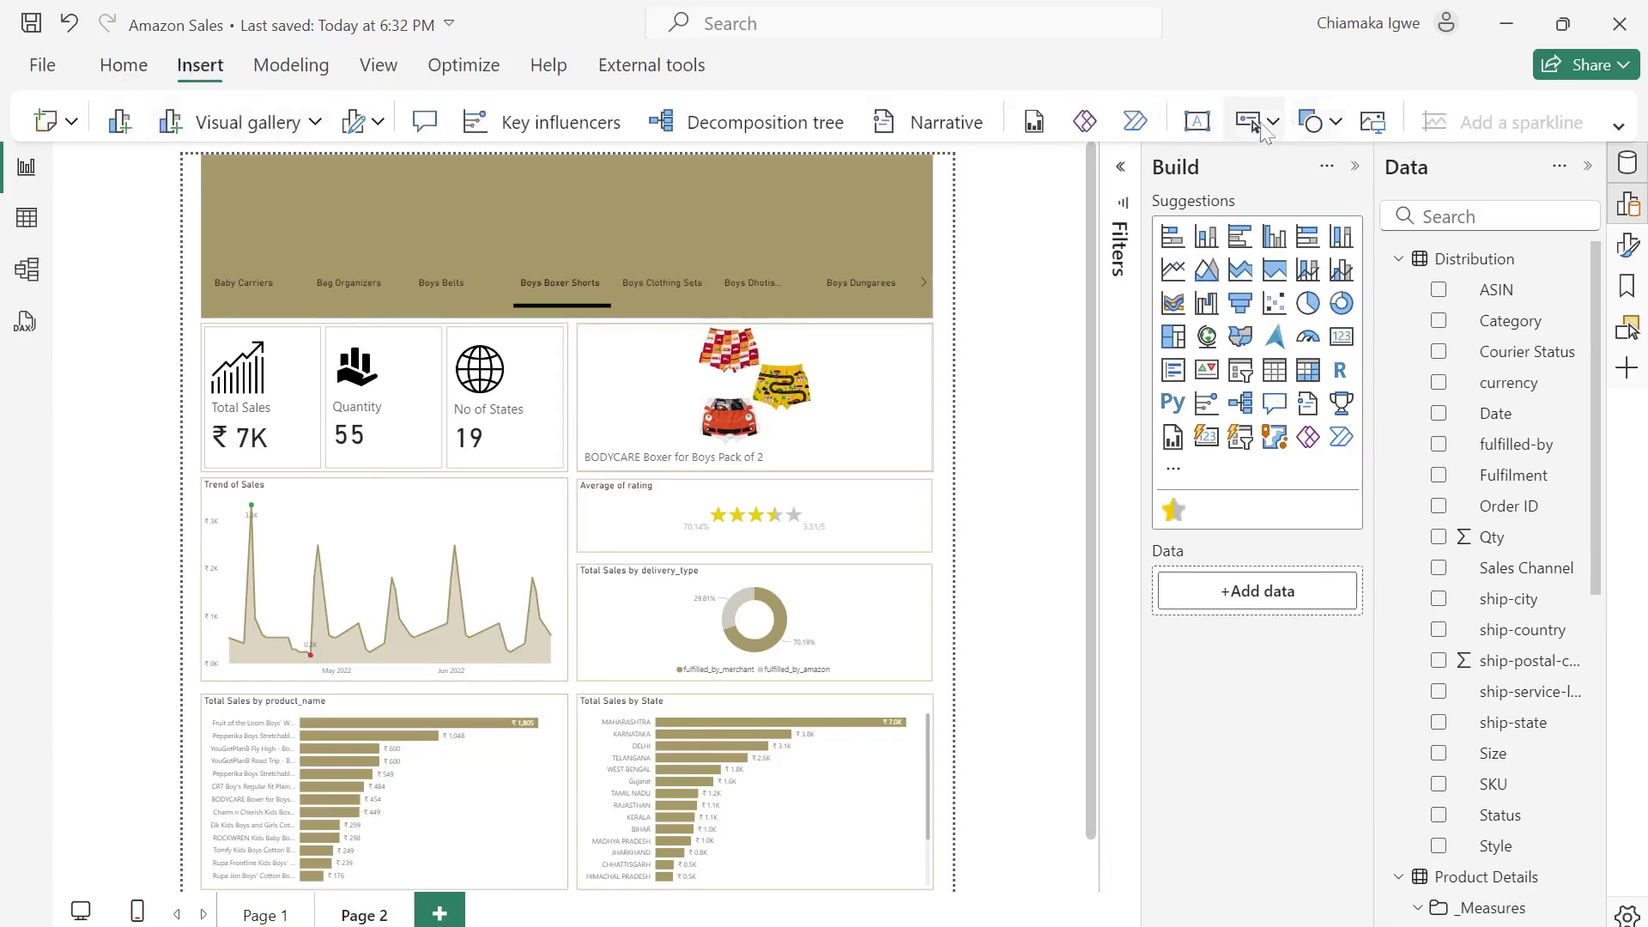
pyautogui.click(1373, 122)
pyautogui.click(371, 379)
pyautogui.click(629, 584)
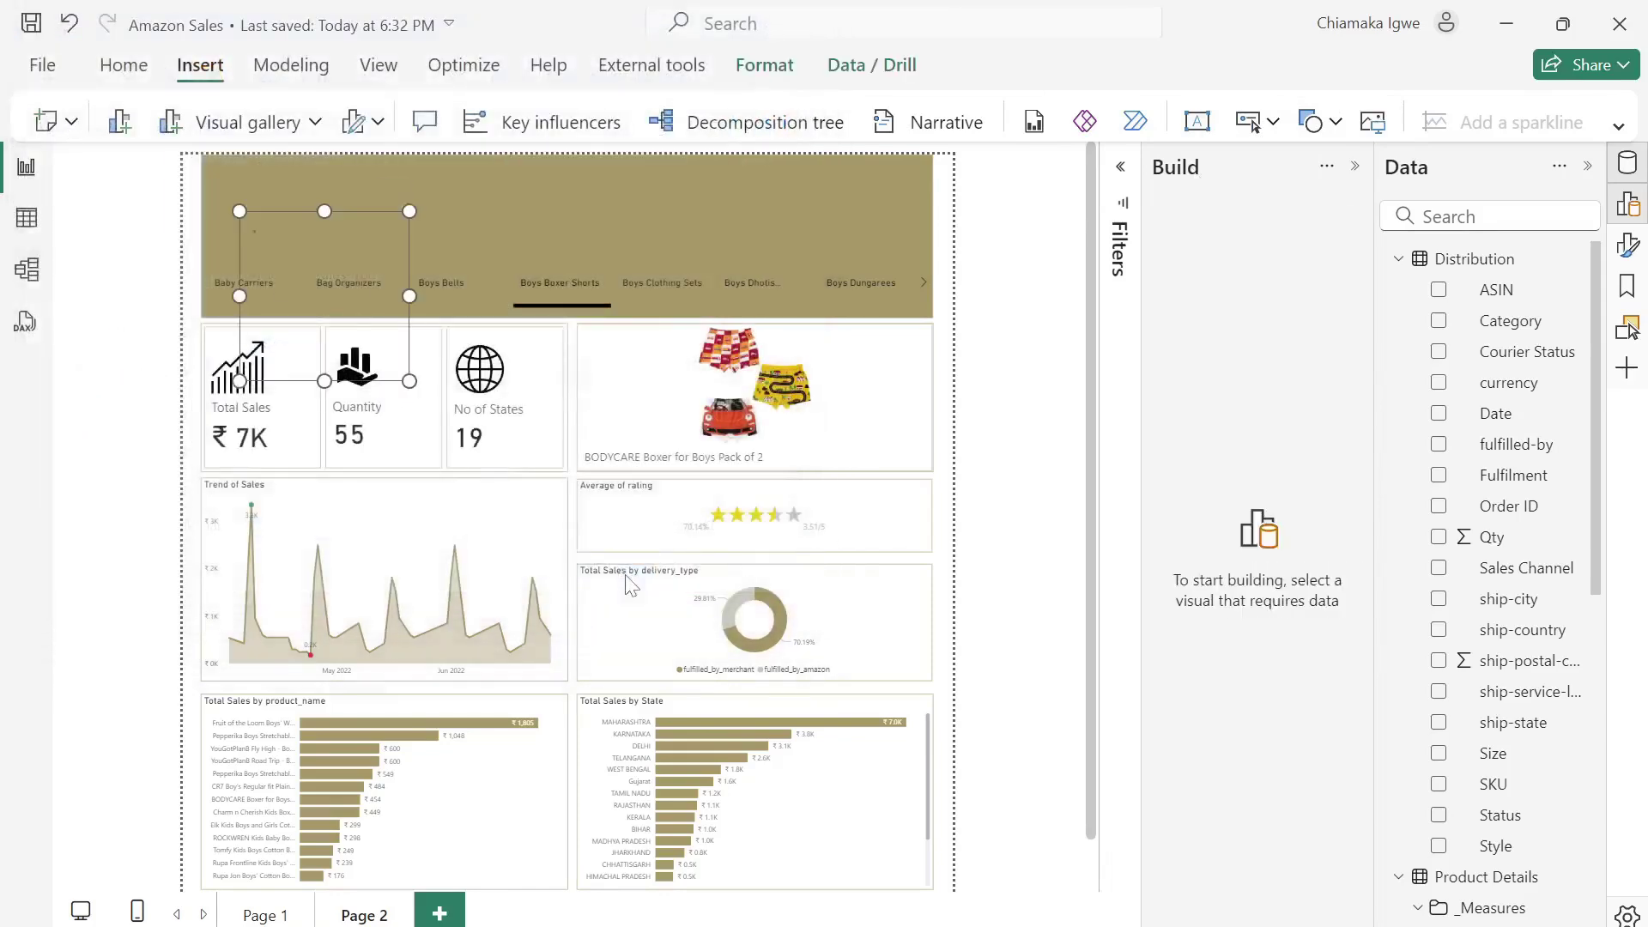
# Move the Amazon logo to the banner's upper-left corner and reduce its height so it sits above the Category slicer.
pyautogui.moveTo(332, 240); pyautogui.dragTo(295, 168)
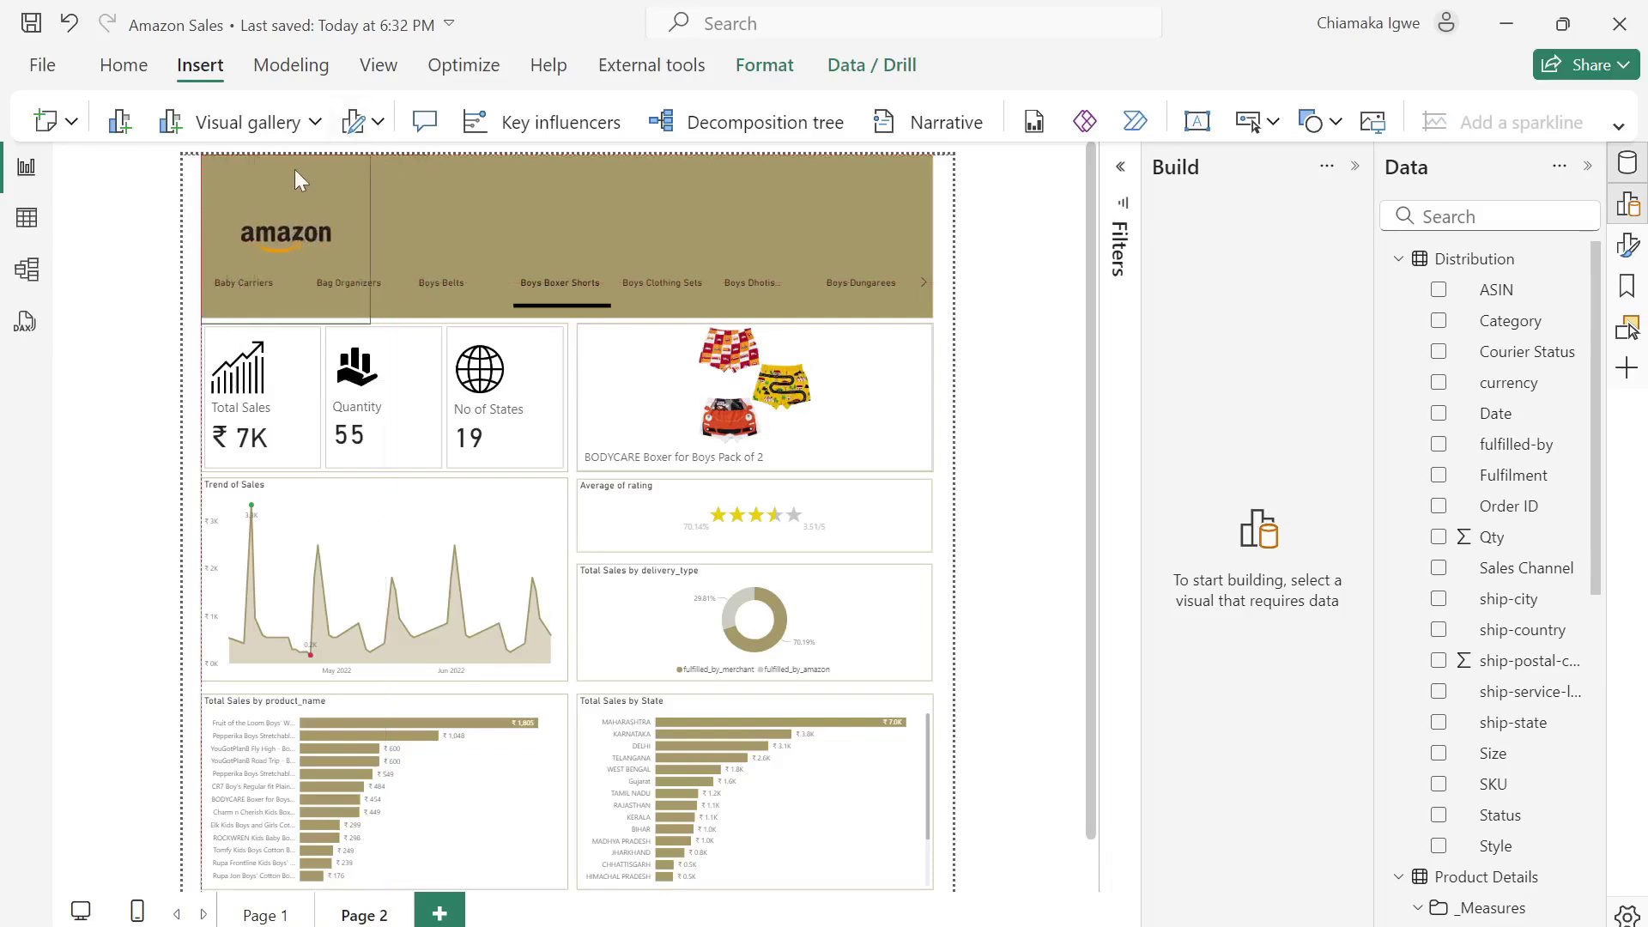
pyautogui.moveTo(286, 324); pyautogui.dragTo(324, 266)
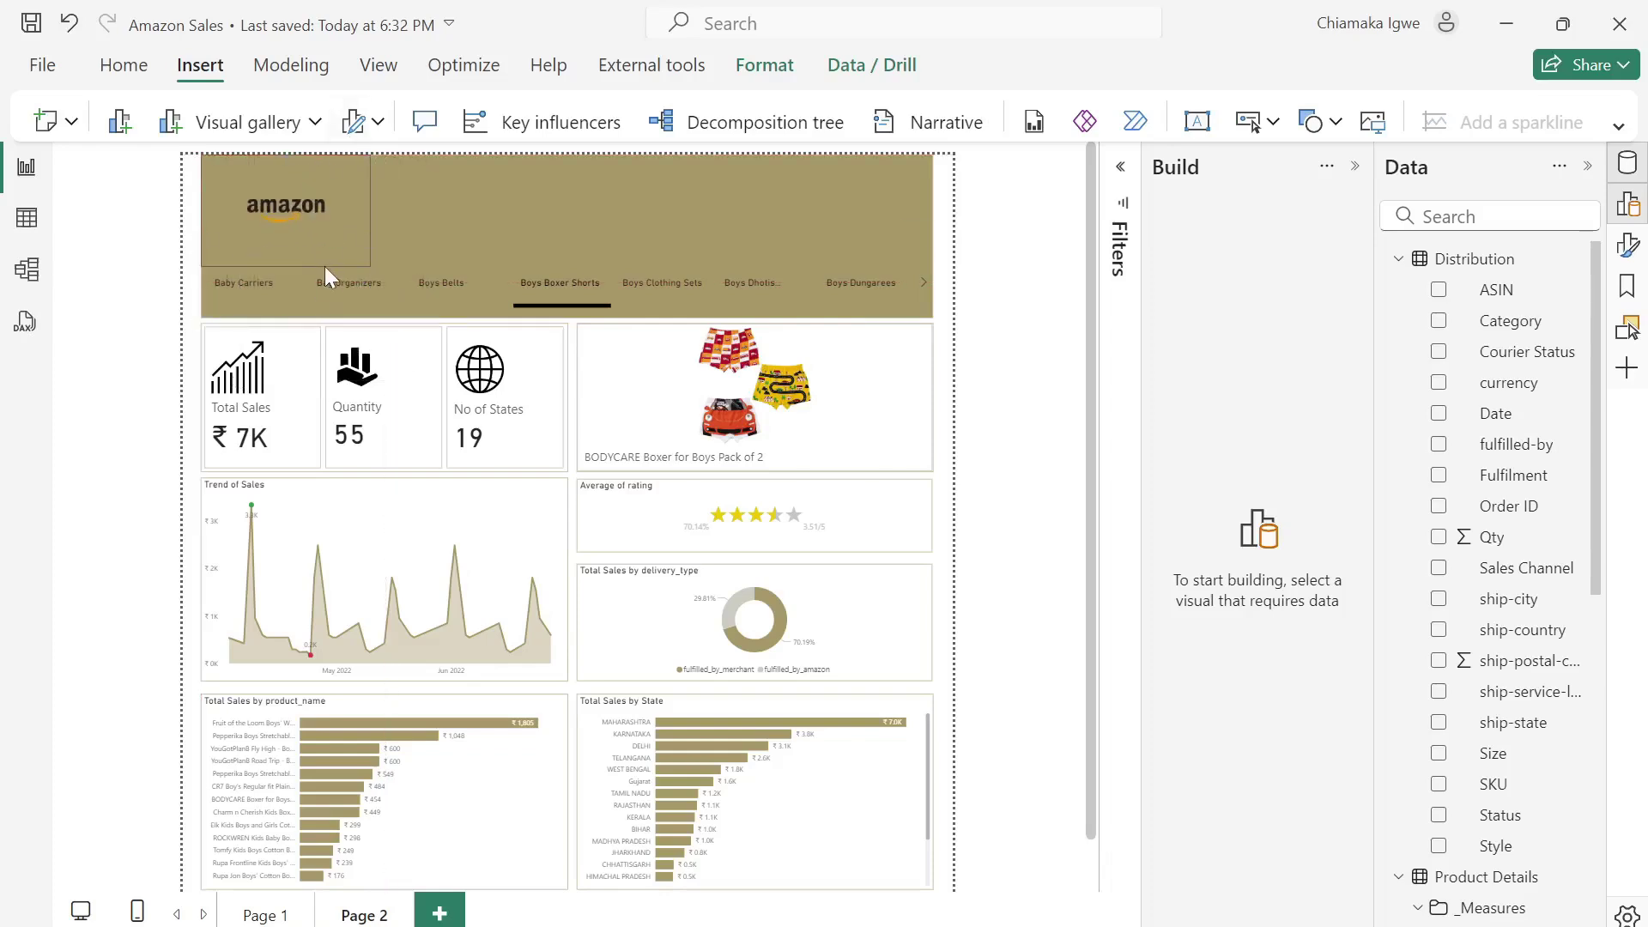
pyautogui.click(1066, 405)
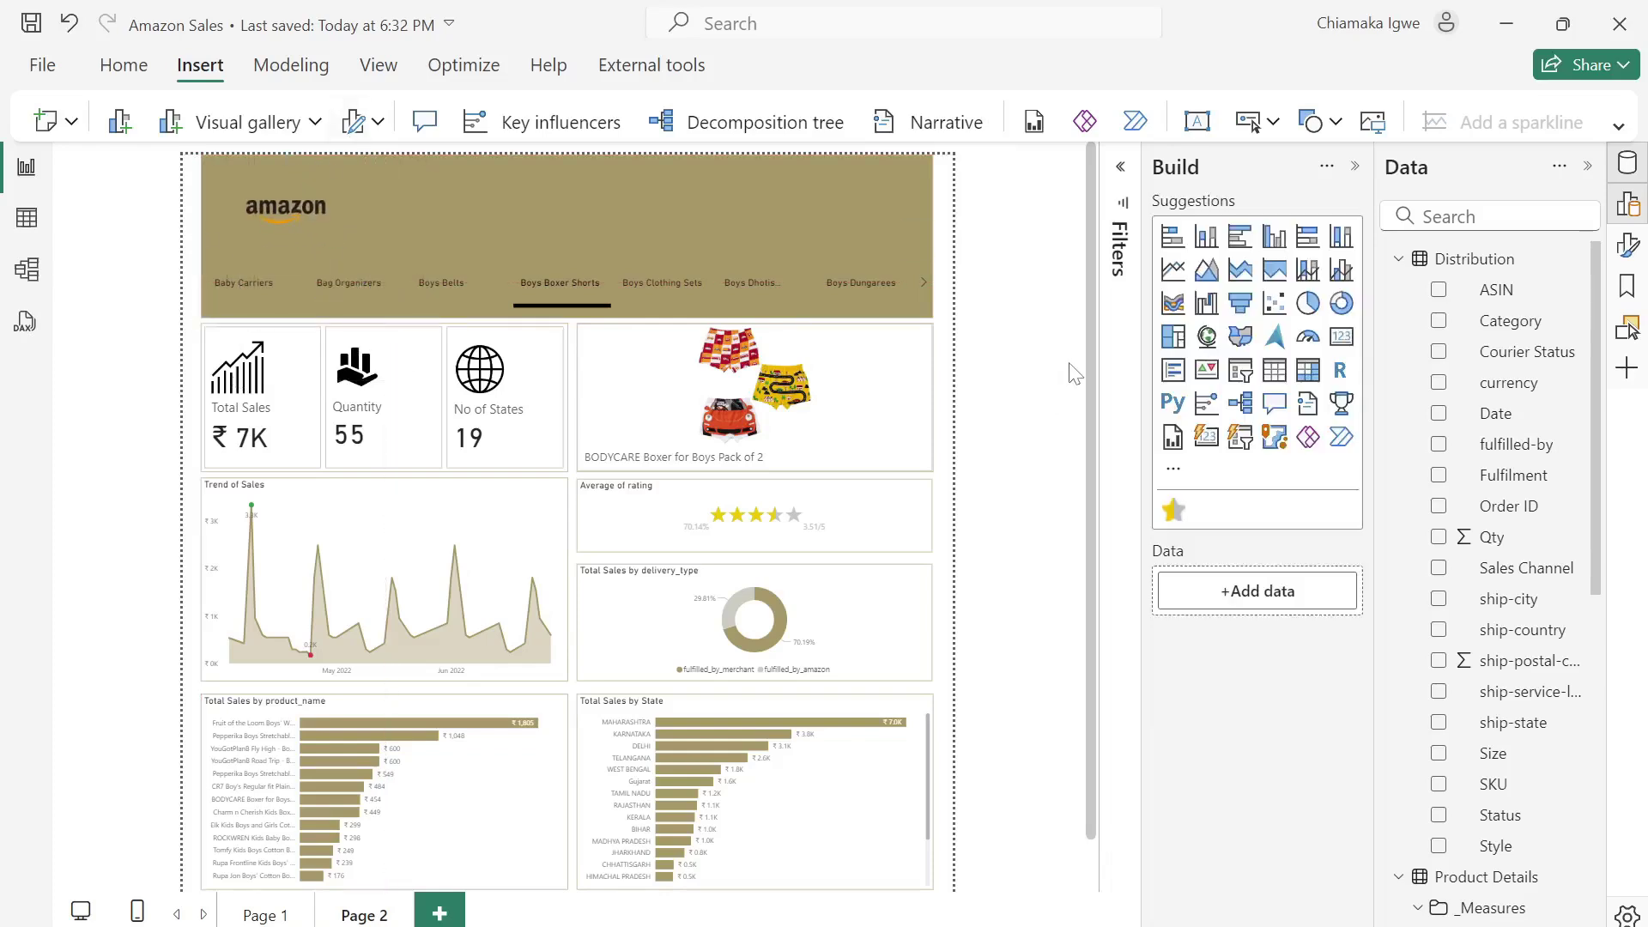